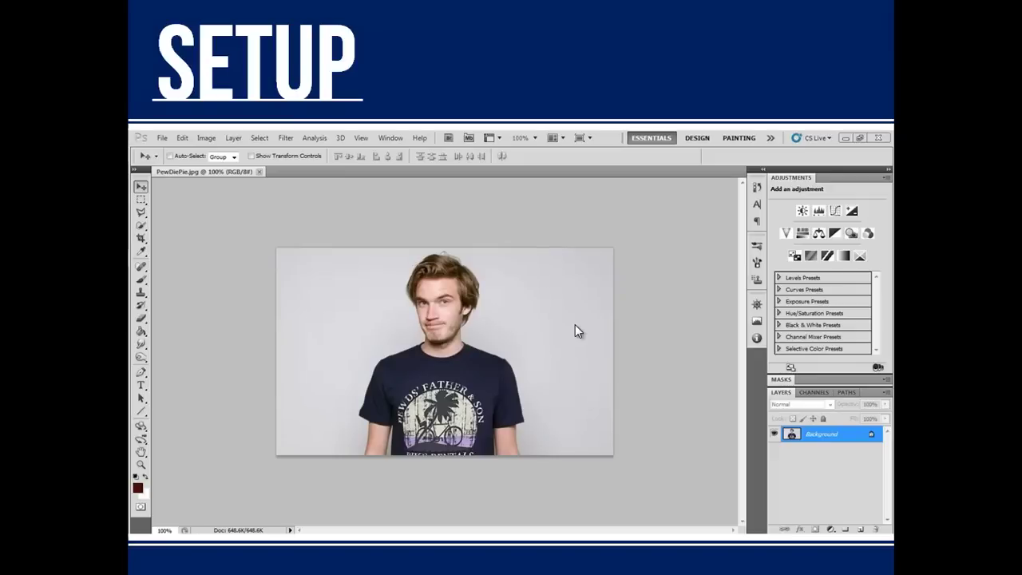
- Advance the slideshow to the Run-Through slide and switch to Adobe Photoshop
key("Right")
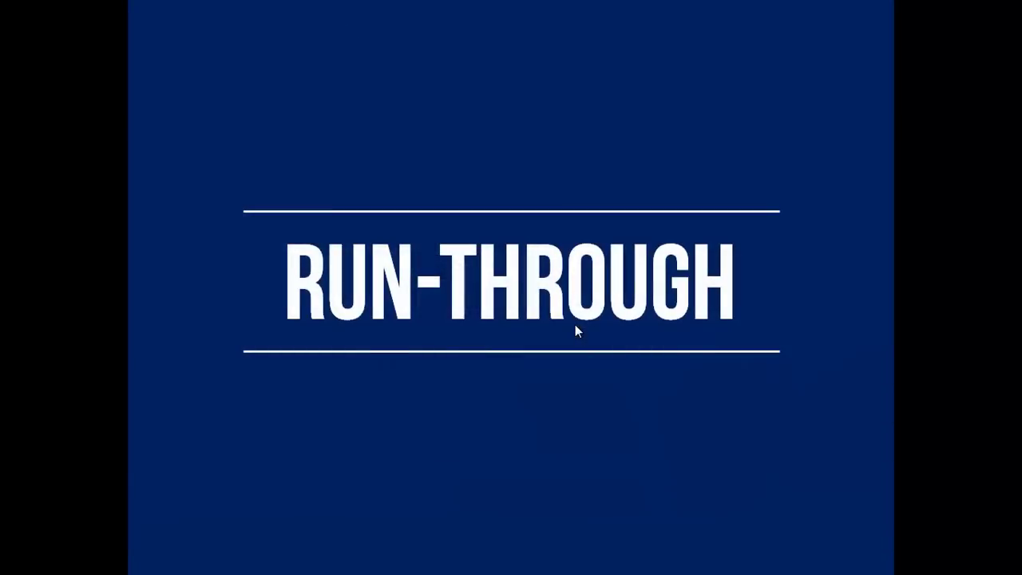
key("alt+Tab")
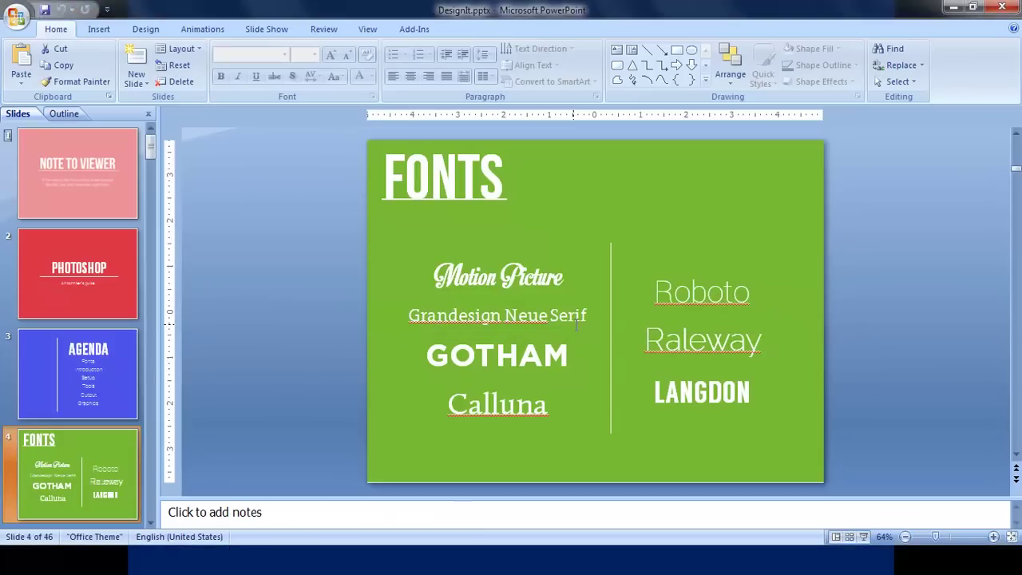
key("alt+Tab")
key("alt+Tab")
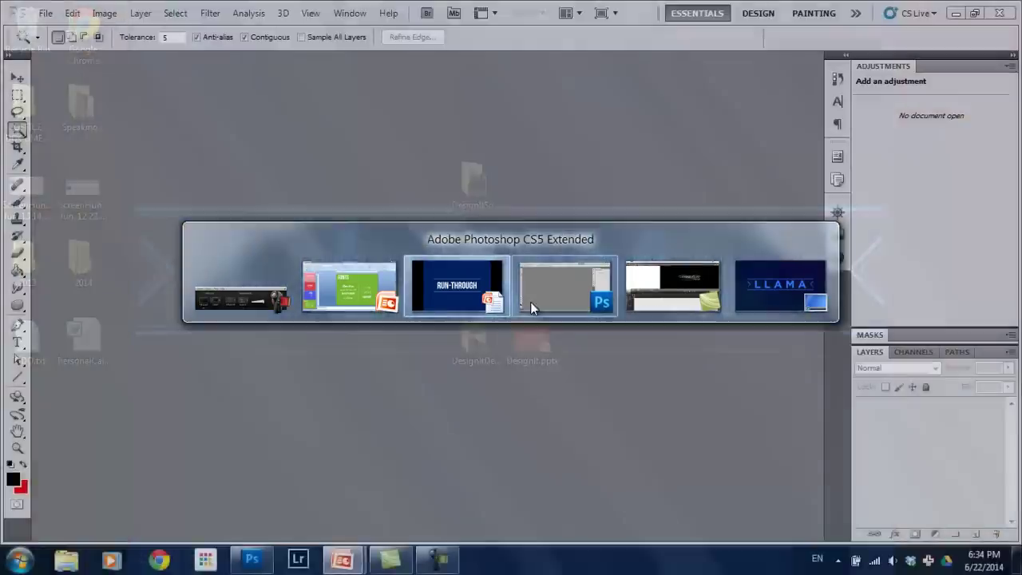
- Start a new document and name it DesignIt, dismissing the file-update notification
left_click(44, 13)
left_click(51, 27)
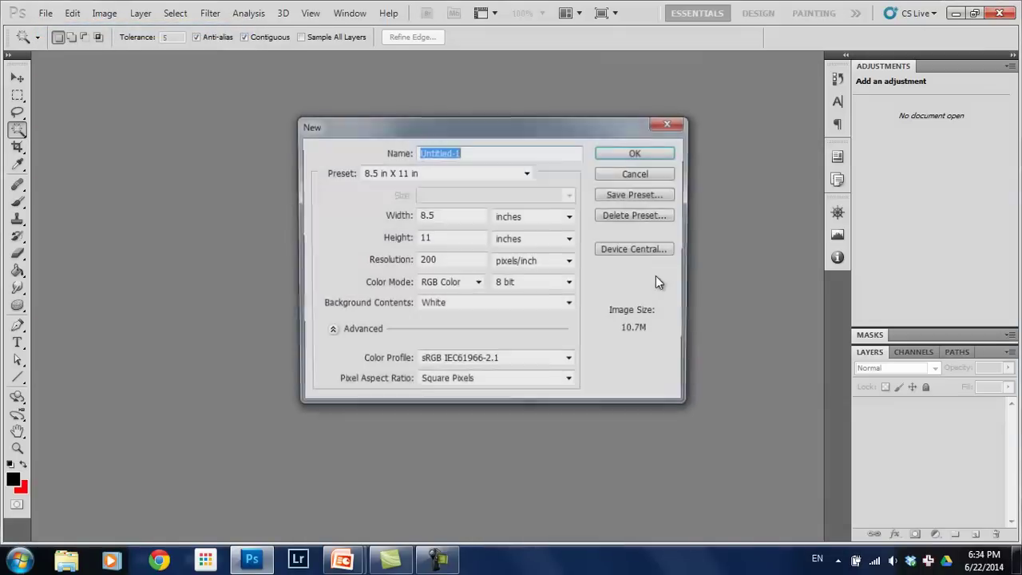
left_click(504, 157)
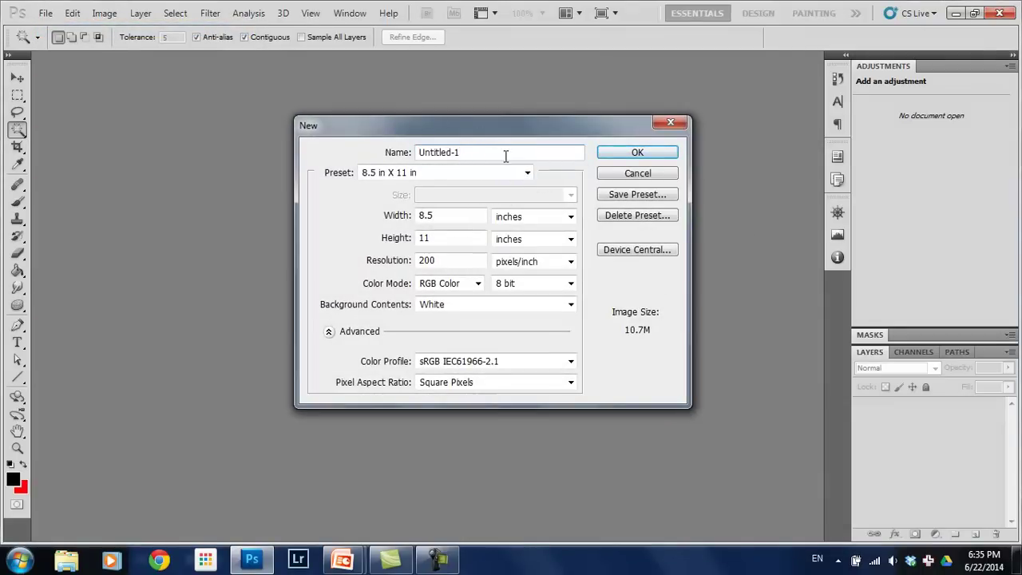
double_click(506, 155)
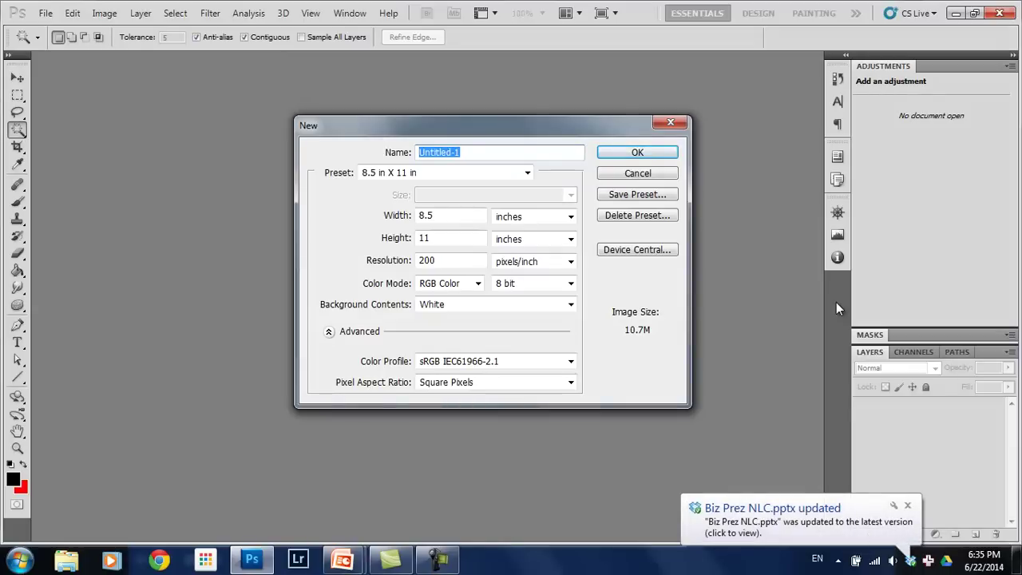
left_click(908, 506)
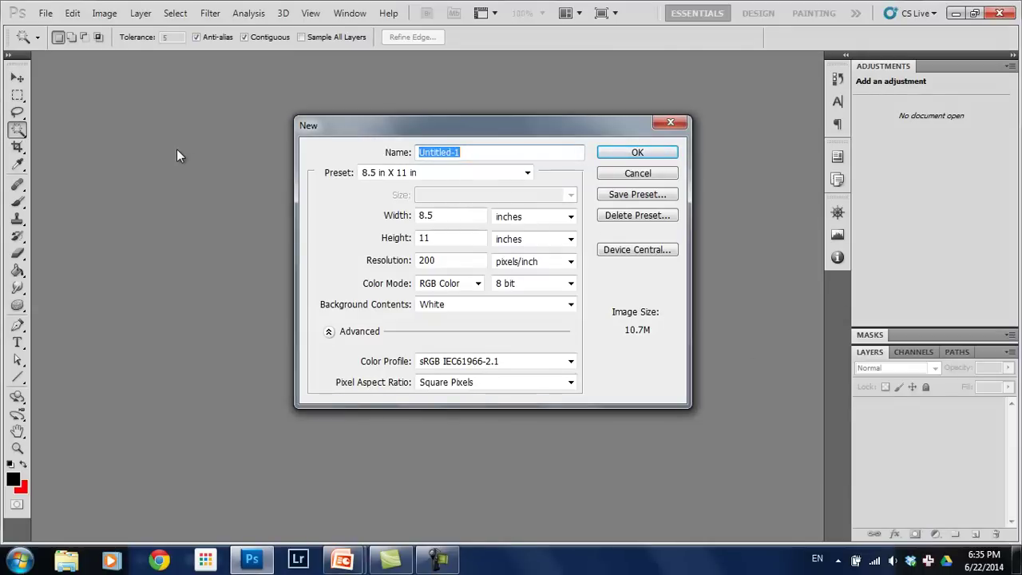
type("DesignIt")
- Try the Default Photoshop Size, 8.5 in X 11 in, U.S. Paper, International Paper and Photo presets for the new document
left_click(524, 172)
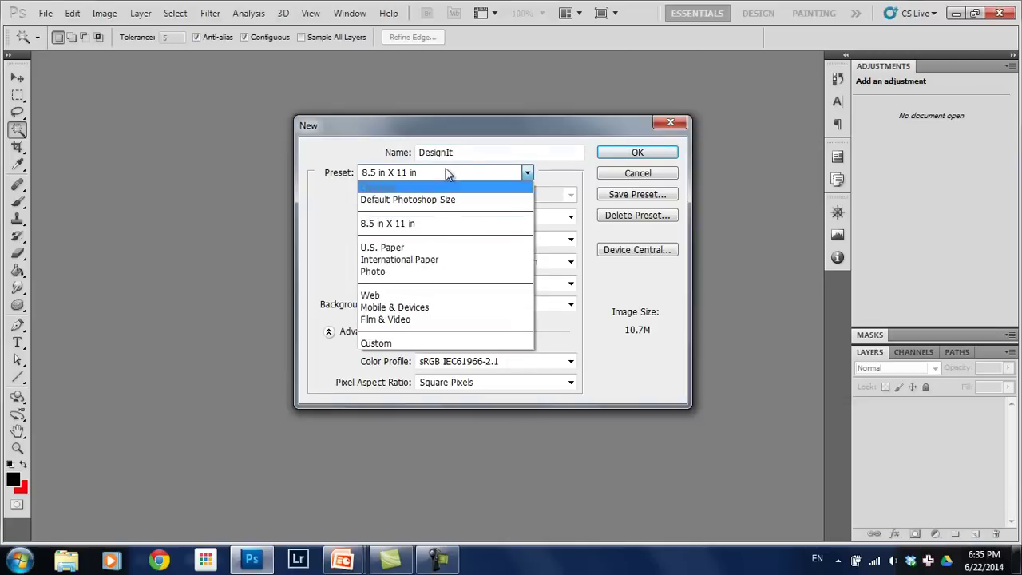
left_click(496, 201)
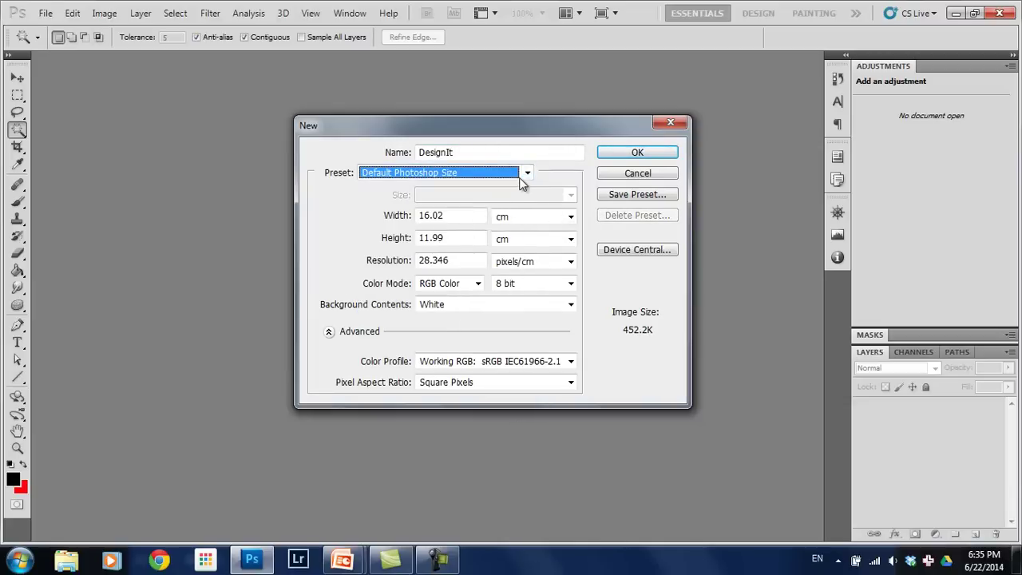
left_click(525, 175)
left_click(429, 224)
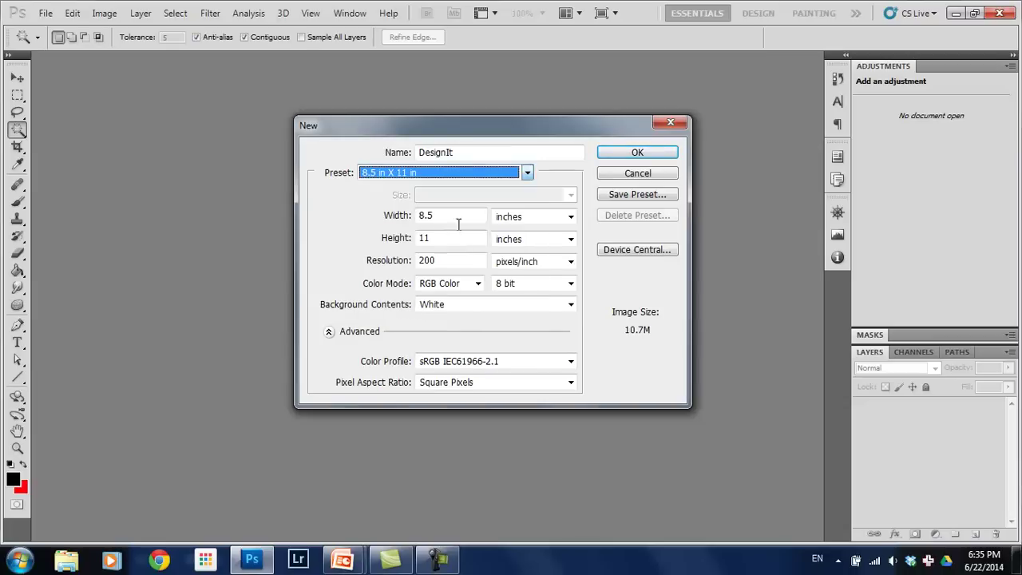
left_click(527, 174)
left_click(527, 174)
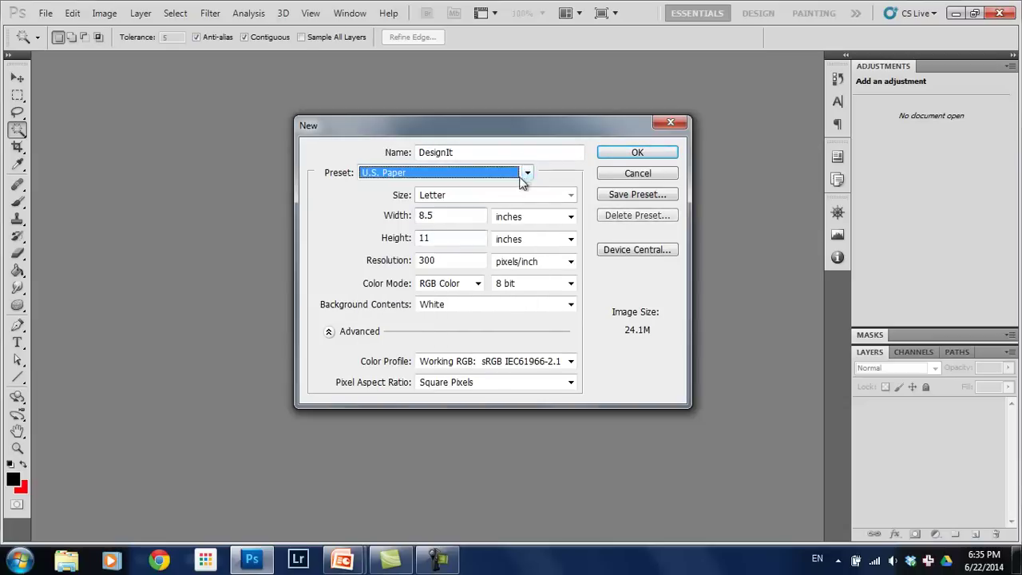
left_click(528, 173)
left_click(458, 260)
left_click(527, 173)
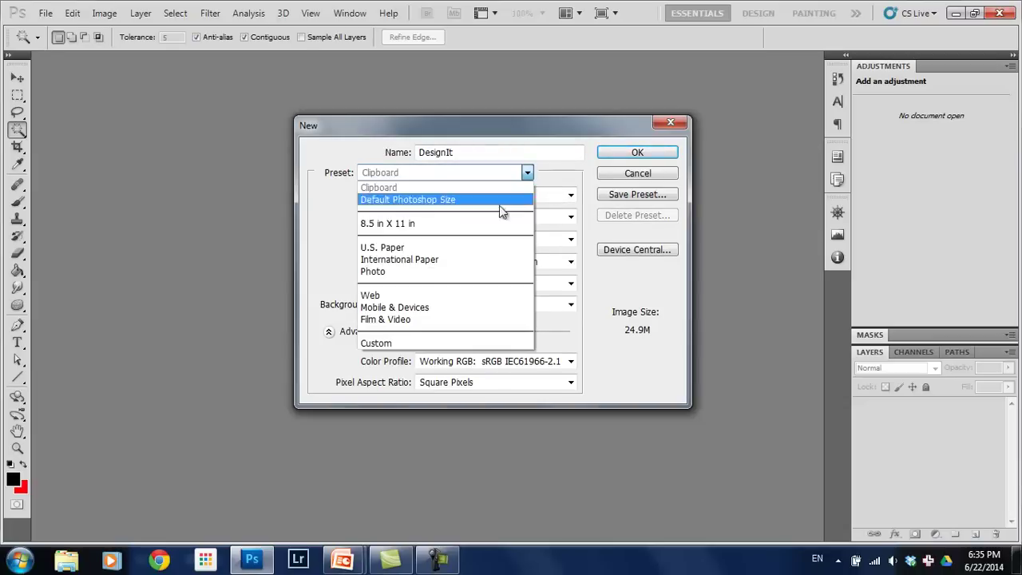
left_click(450, 272)
- Choose the Custom preset and set the document size to 1000 by 1000 pixels
left_click(527, 173)
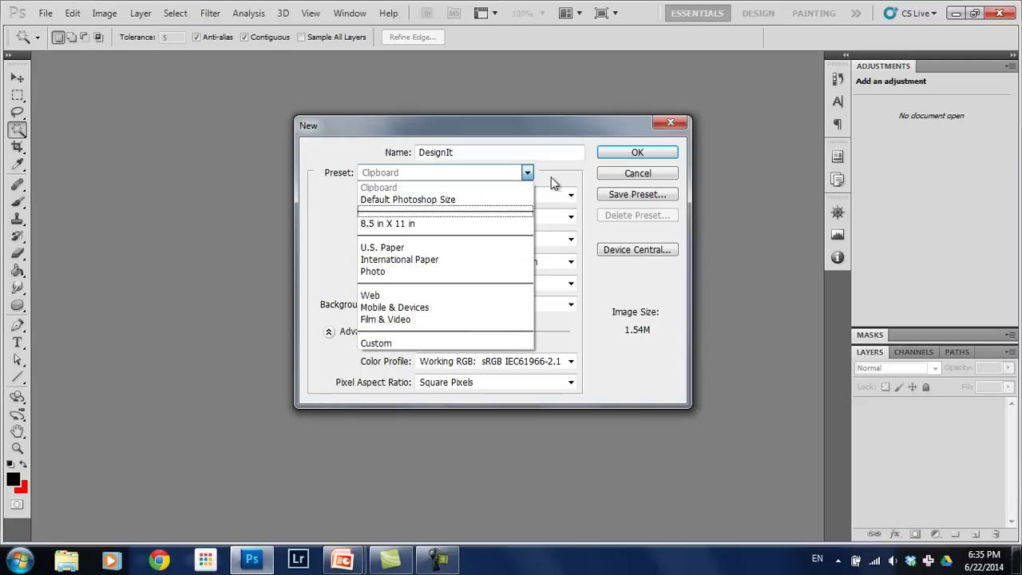
left_click(453, 343)
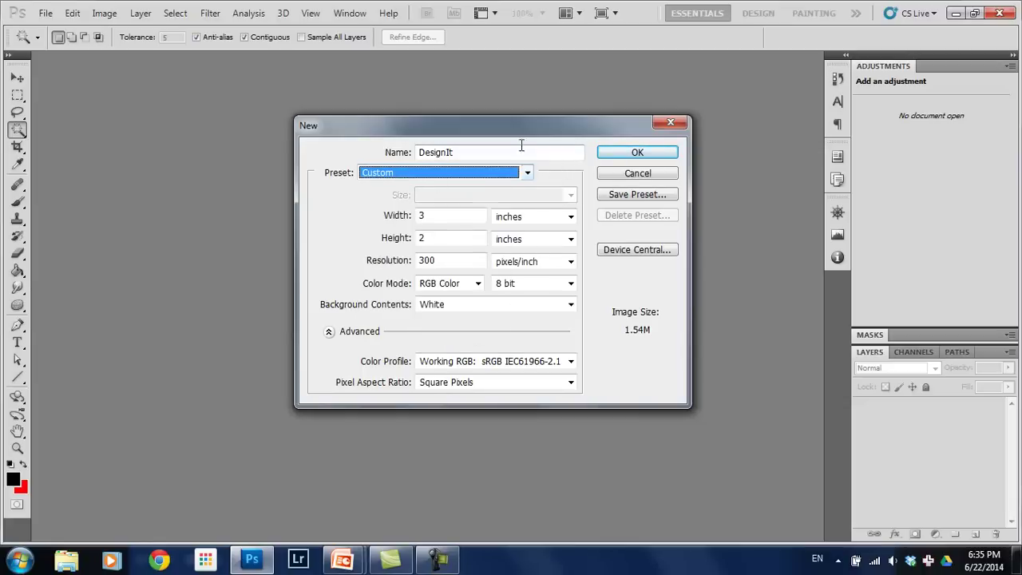
left_click(528, 217)
left_click(515, 226)
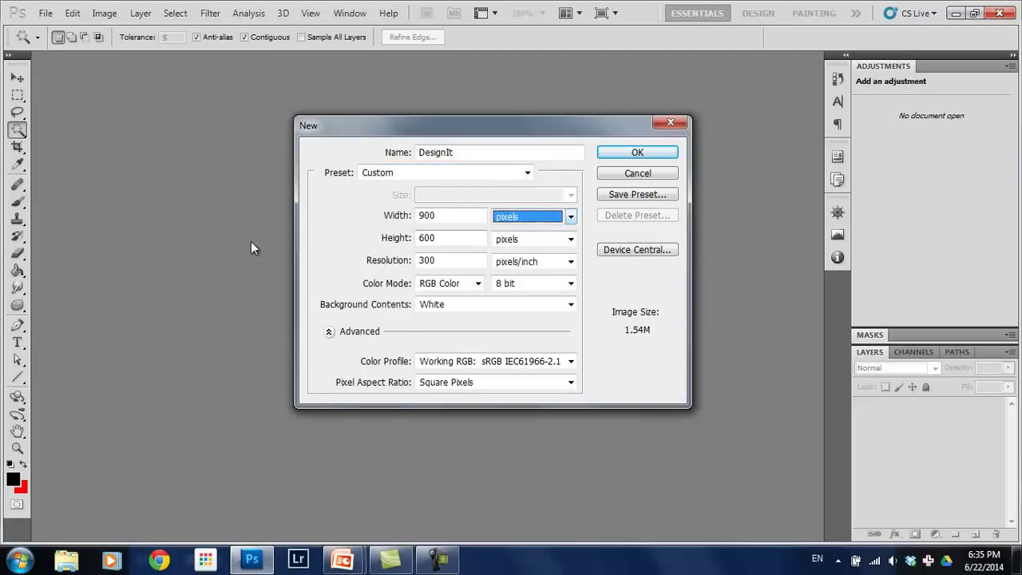
left_click(452, 216)
type("1000")
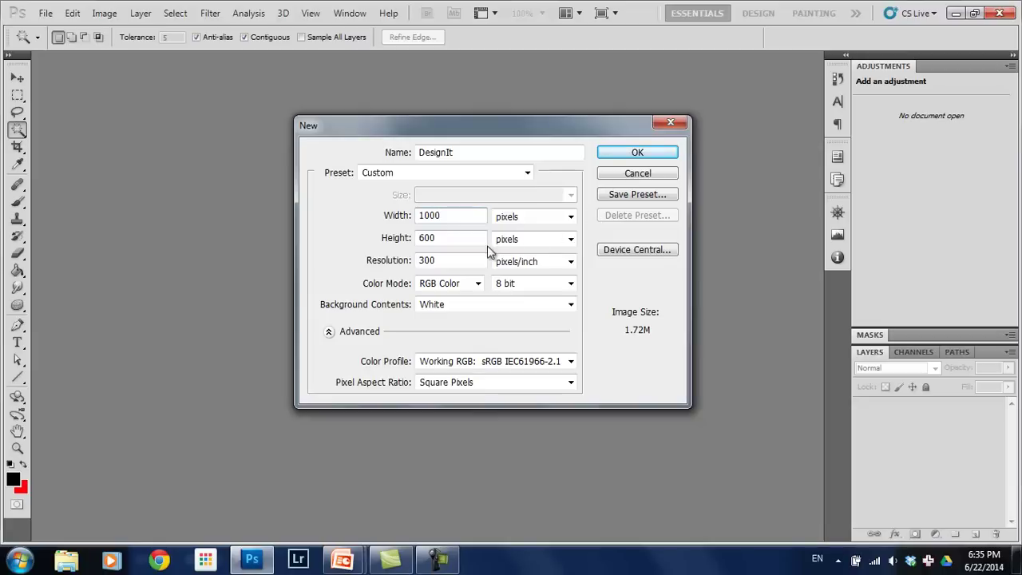
left_click(455, 239)
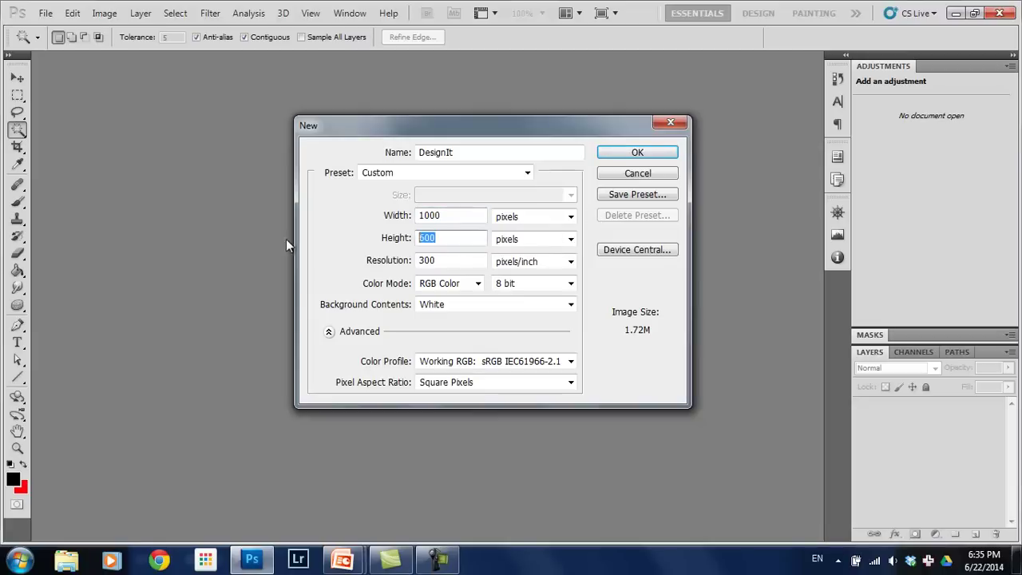
type("1000")
left_click(445, 266)
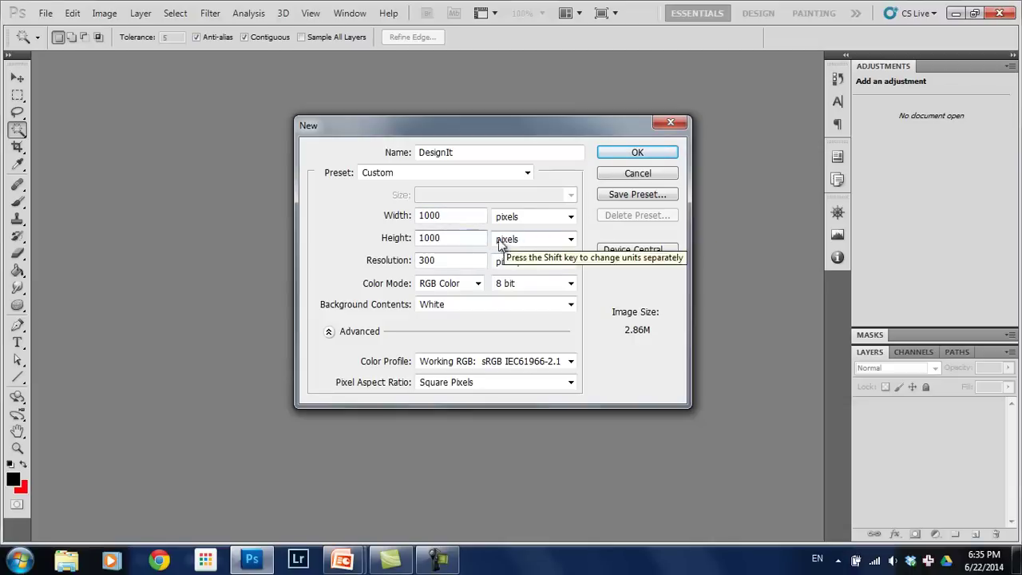
- Switch the document's dimension units to inches and set the resolution to 100 pixels/inch
left_click(571, 216)
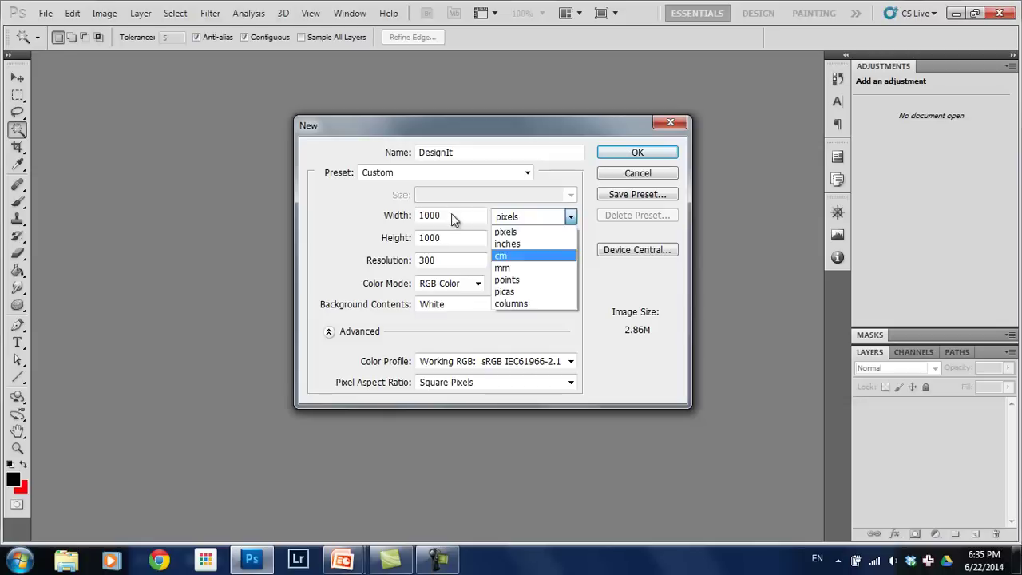
left_click(525, 244)
key("Tab")
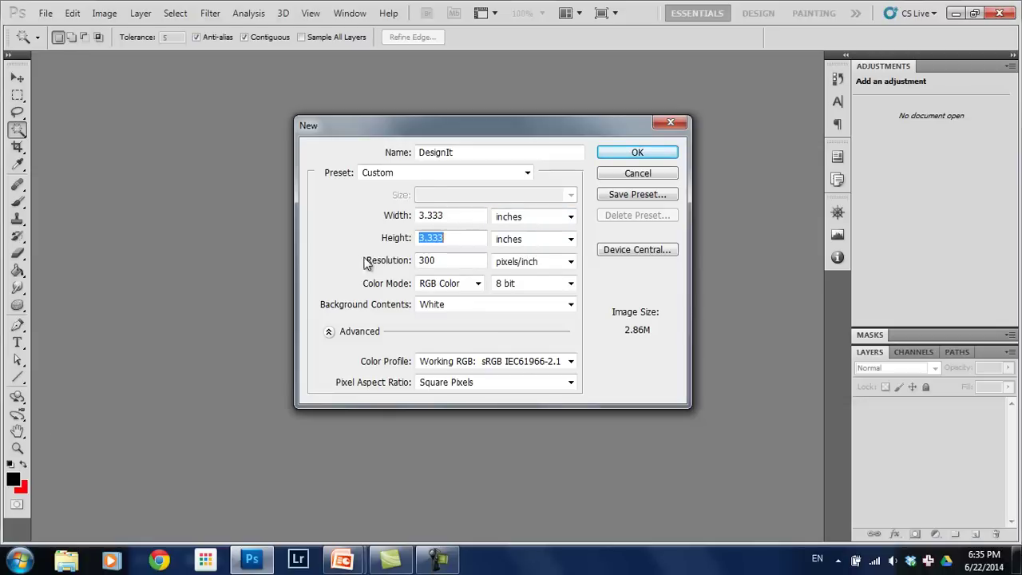
left_click(465, 218)
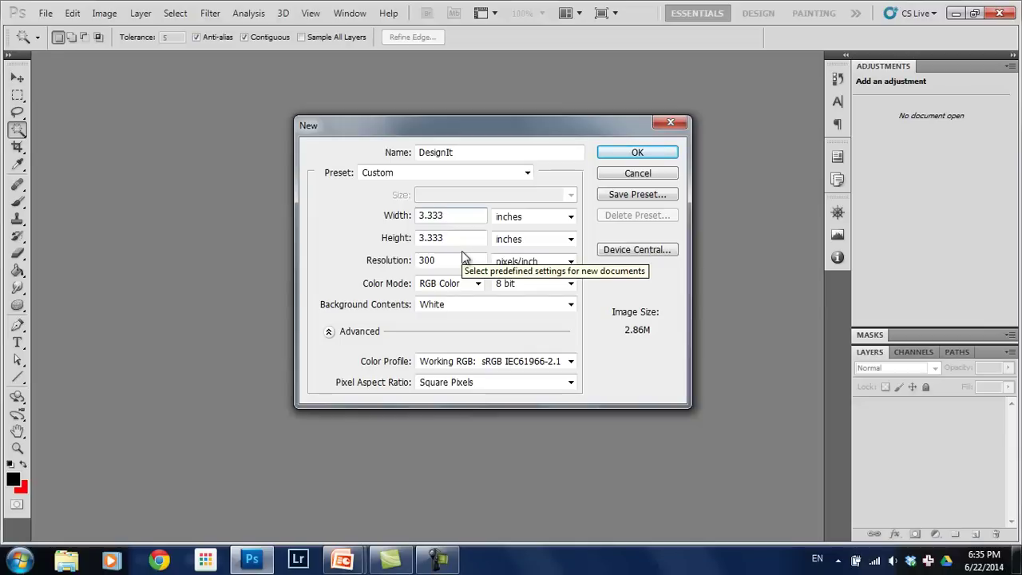
key("Tab")
key("Tab")
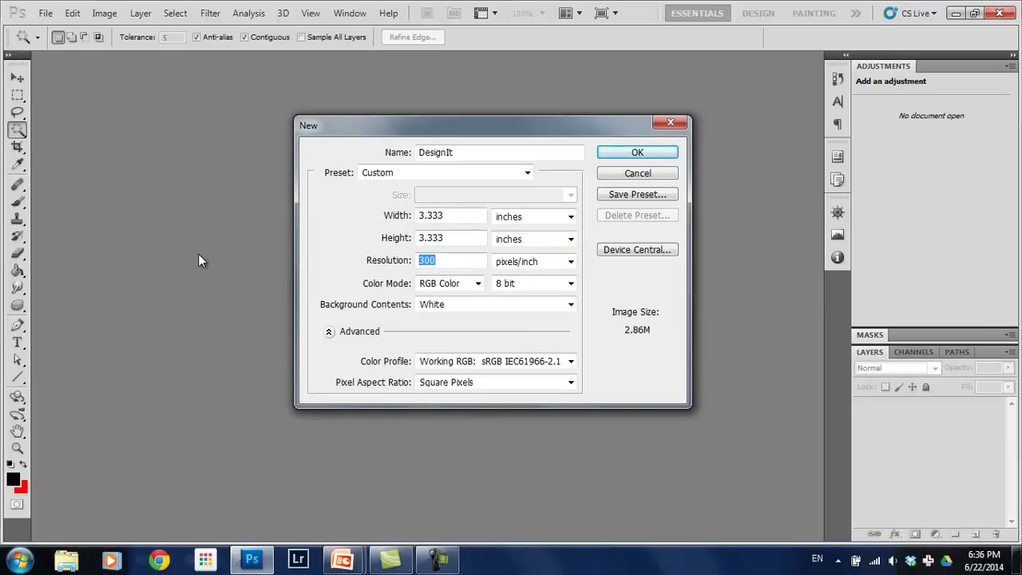
type("500")
key("ctrl+a")
type("100")
- Switch the dimension units back to pixels and re-enter 1000 for both width and height
left_click(528, 217)
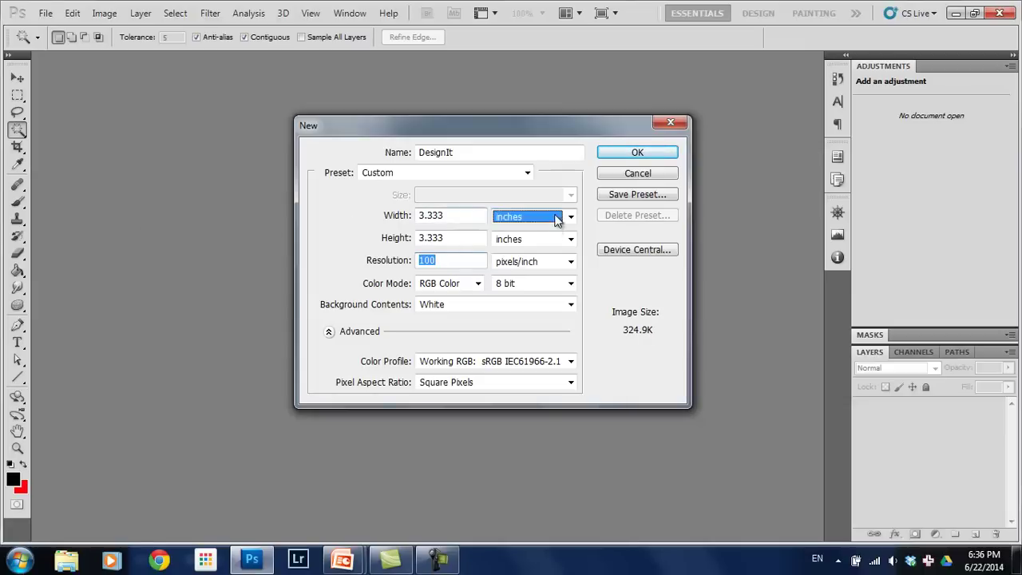
left_click(519, 231)
key("shift+Tab")
type("1000")
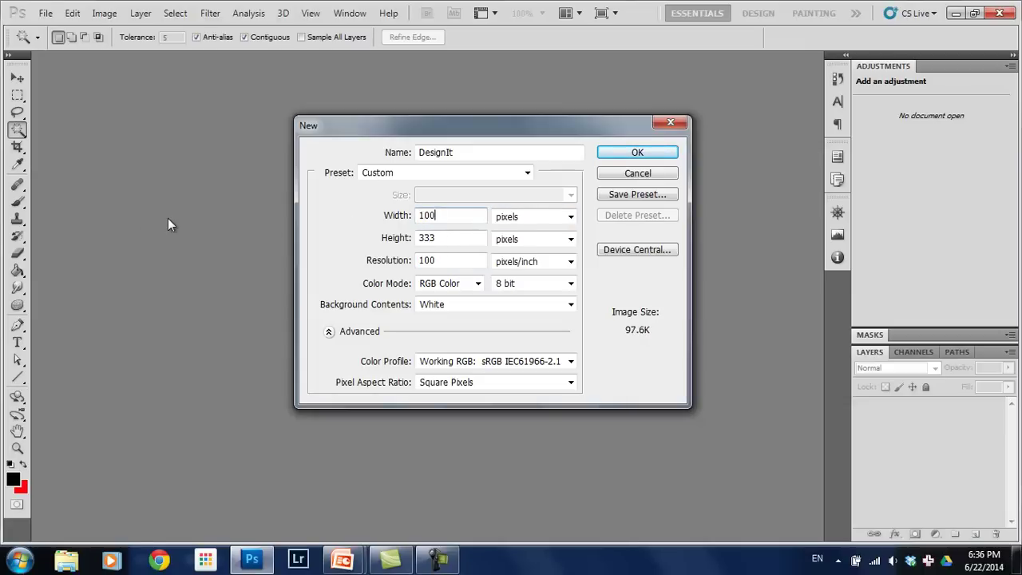
key("Tab")
key("Tab")
key("Tab")
key("shift+Tab")
type("1000")
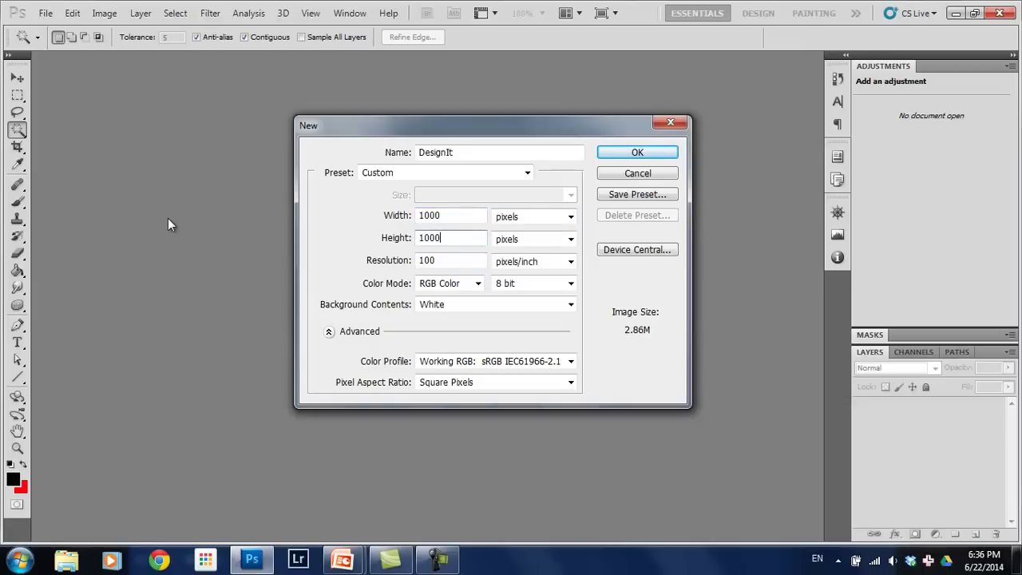
- Try the Grayscale color mode for the new document and return it to RGB Color
left_click(476, 289)
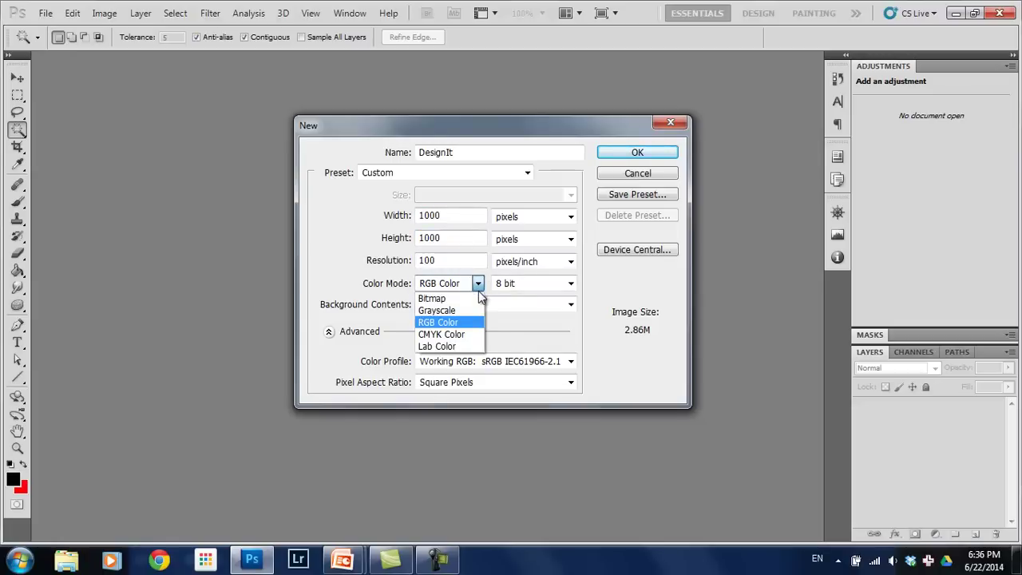
left_click(440, 322)
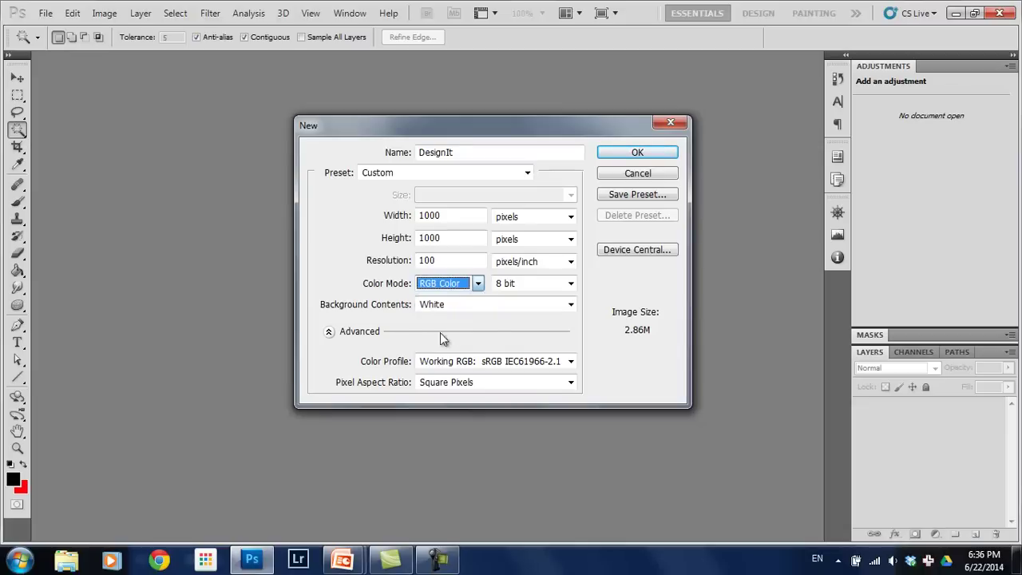
left_click(478, 284)
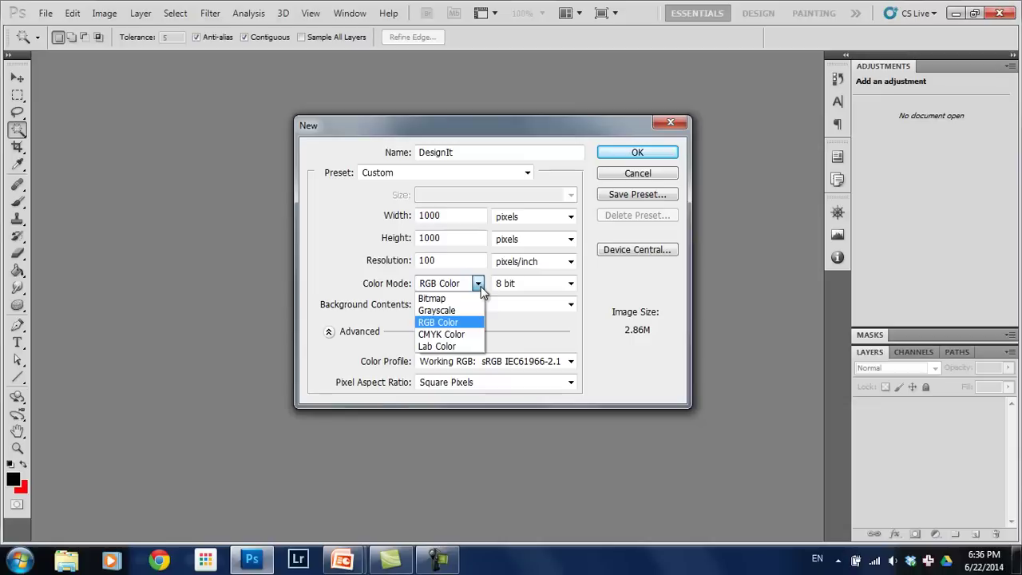
left_click(462, 311)
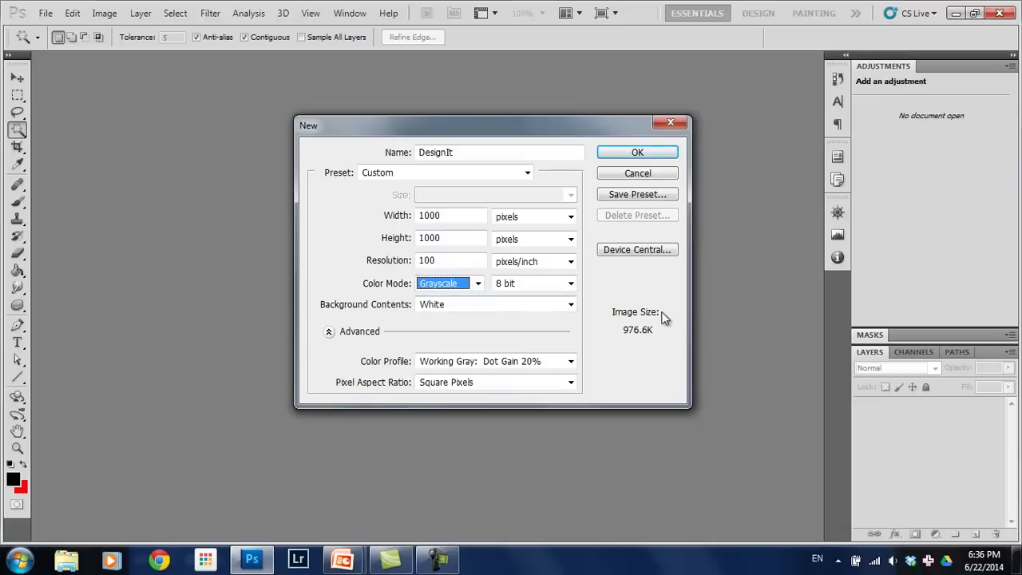
left_click(478, 284)
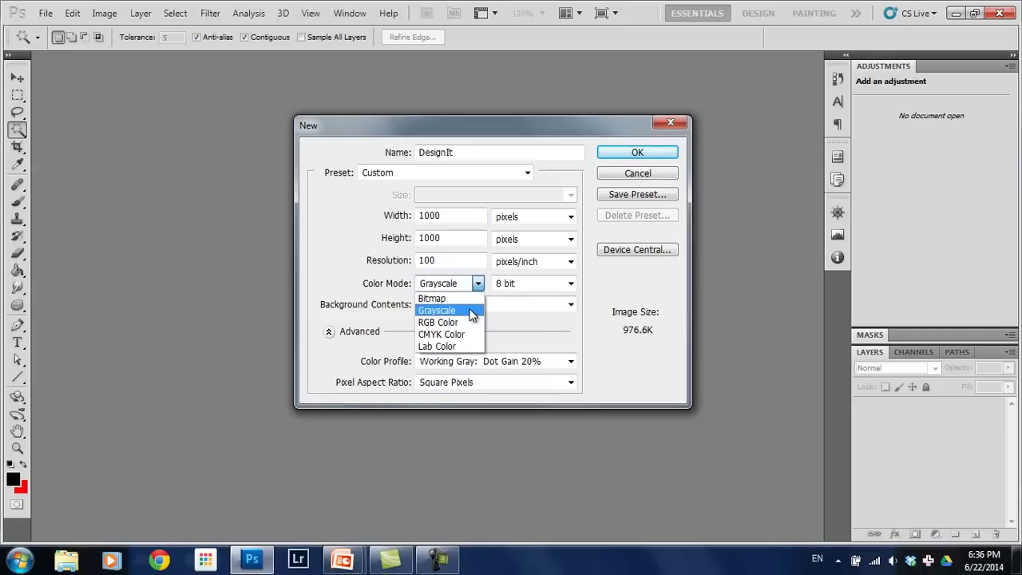
left_click(429, 322)
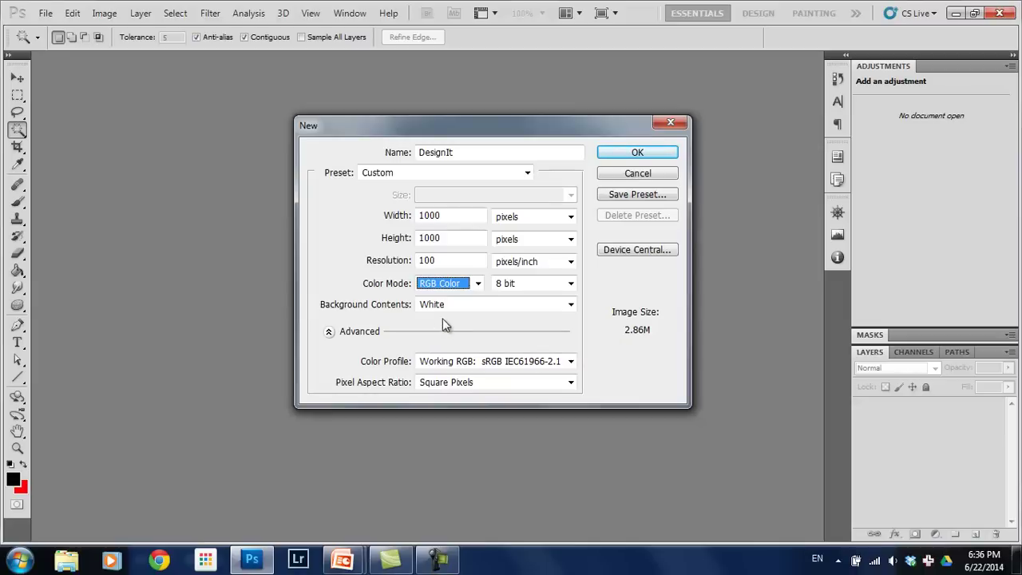
- Try the CMYK Color mode for the new document and restore RGB Color
left_click(479, 286)
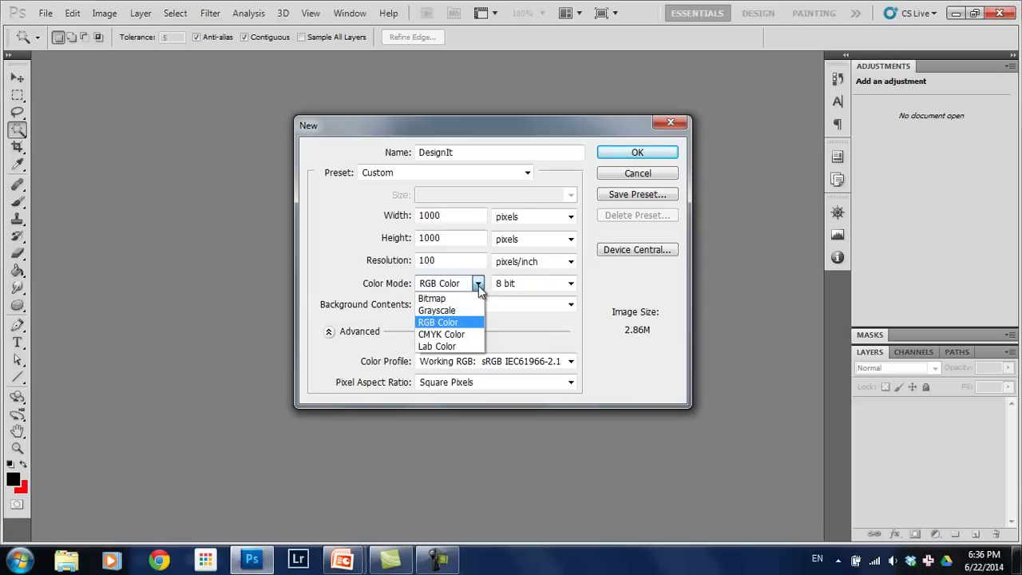
left_click(459, 335)
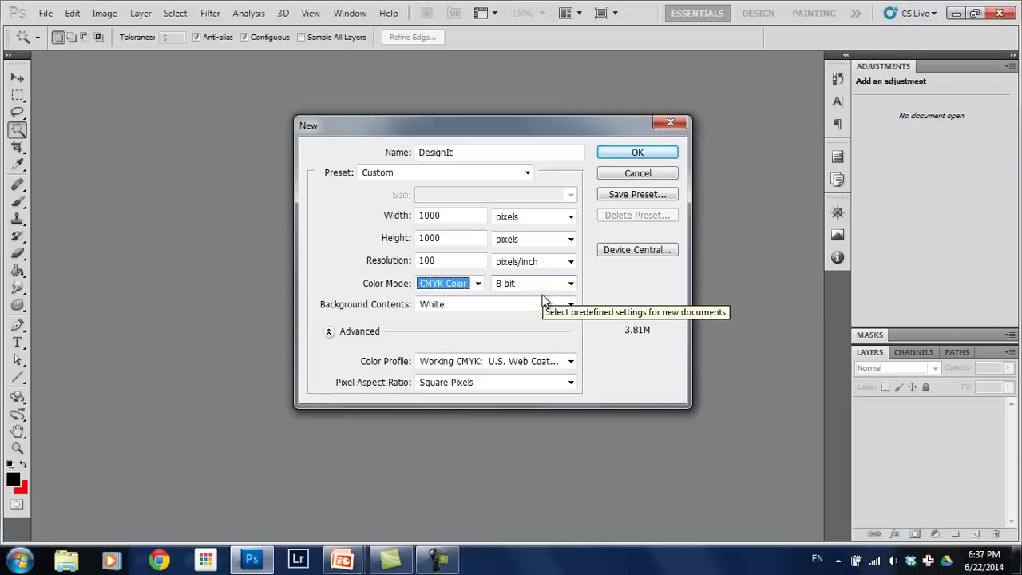
left_click(480, 289)
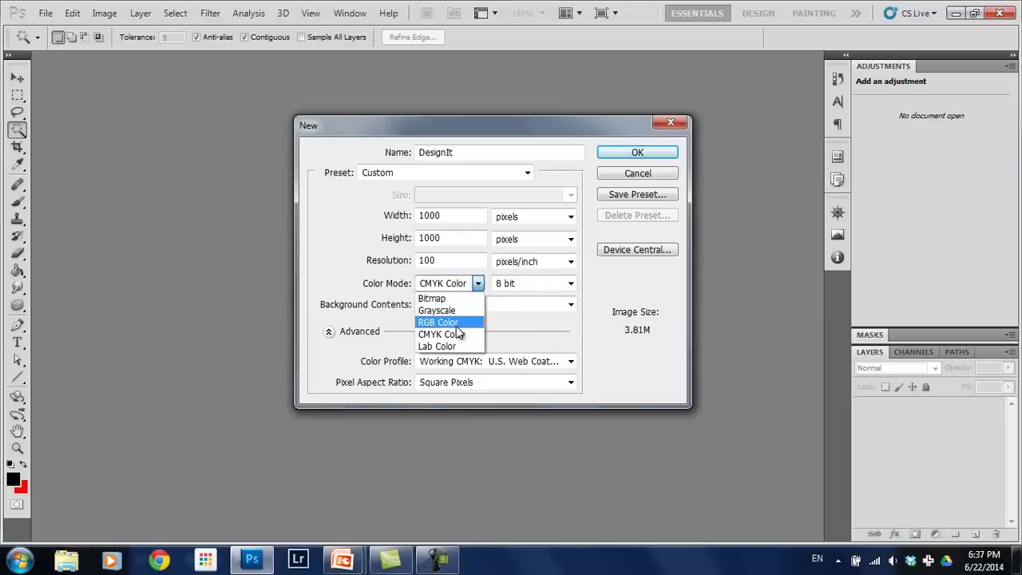
left_click(456, 322)
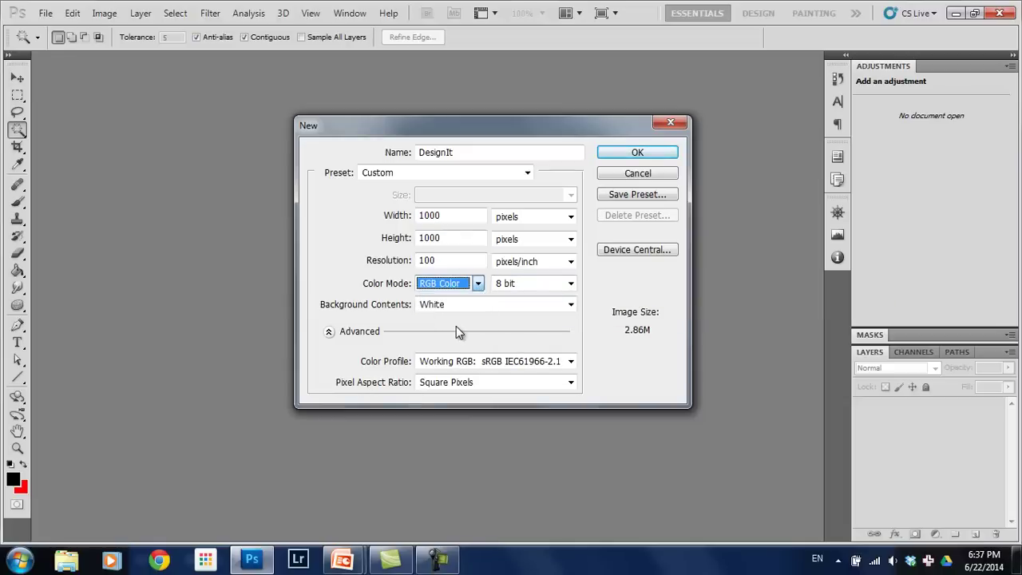
- Accept the current width, height and color settings and create the DesignIt document
key("shift+Tab")
key("shift+Tab")
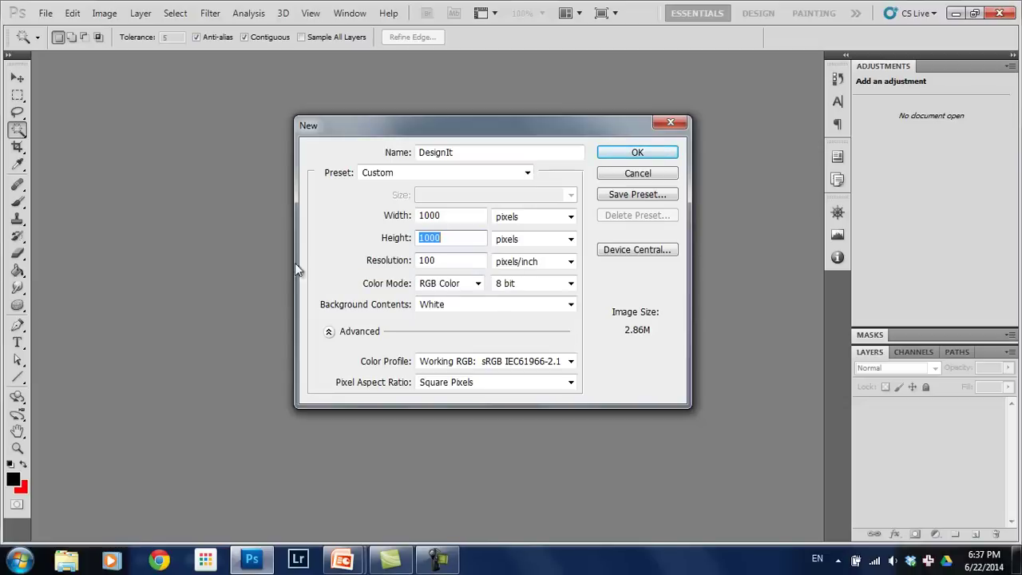
left_click(477, 234)
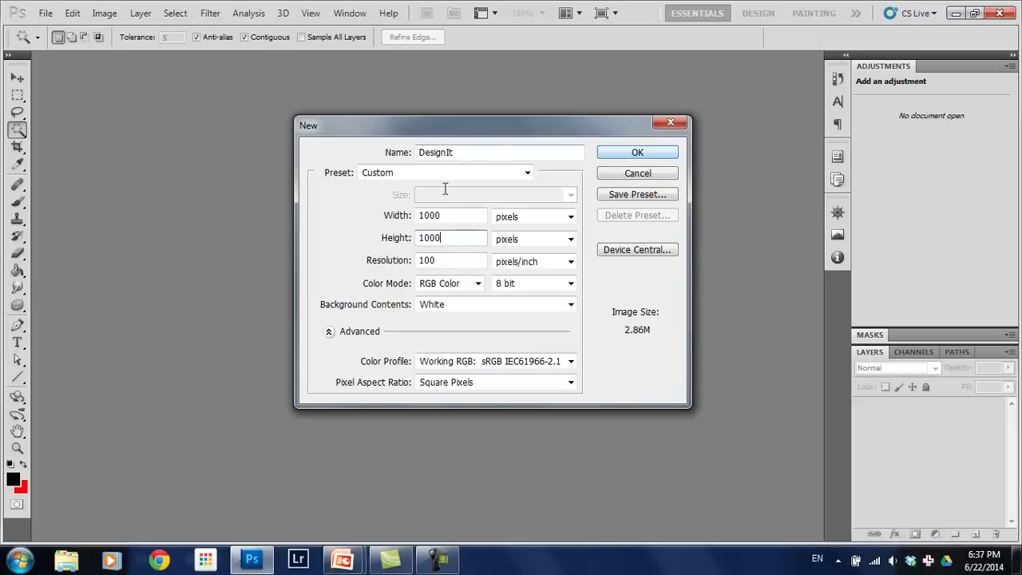
left_click(610, 148)
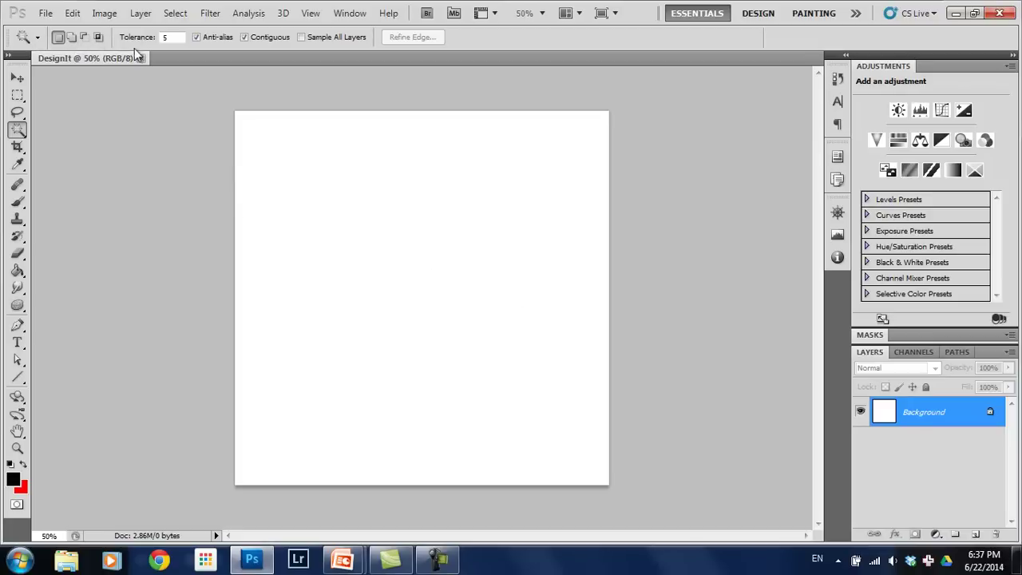
- Open PewDiePie.jpg from the Setup folder inside DesignItDemos on the Desktop
left_click(46, 12)
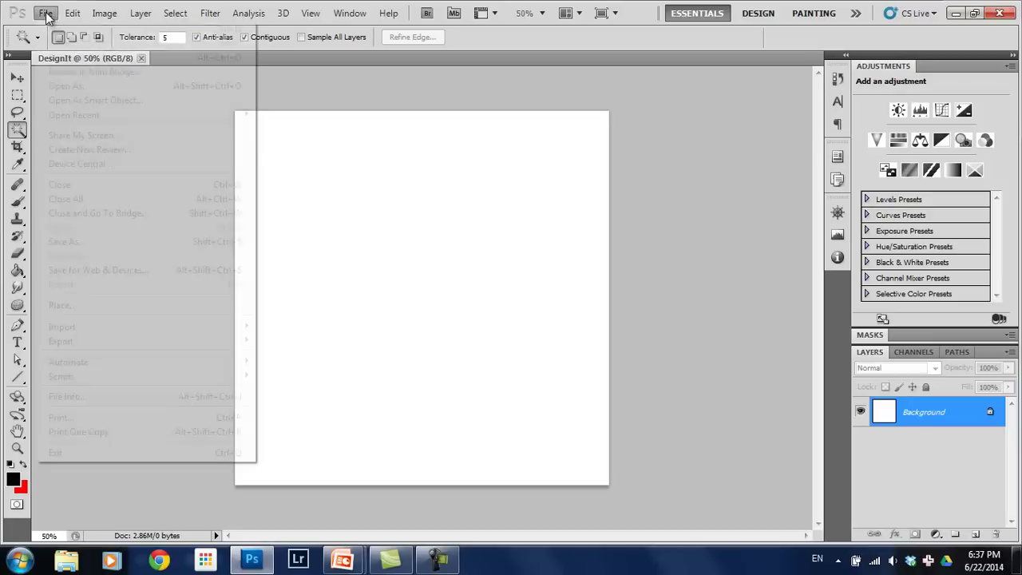
mouse_move(72, 13)
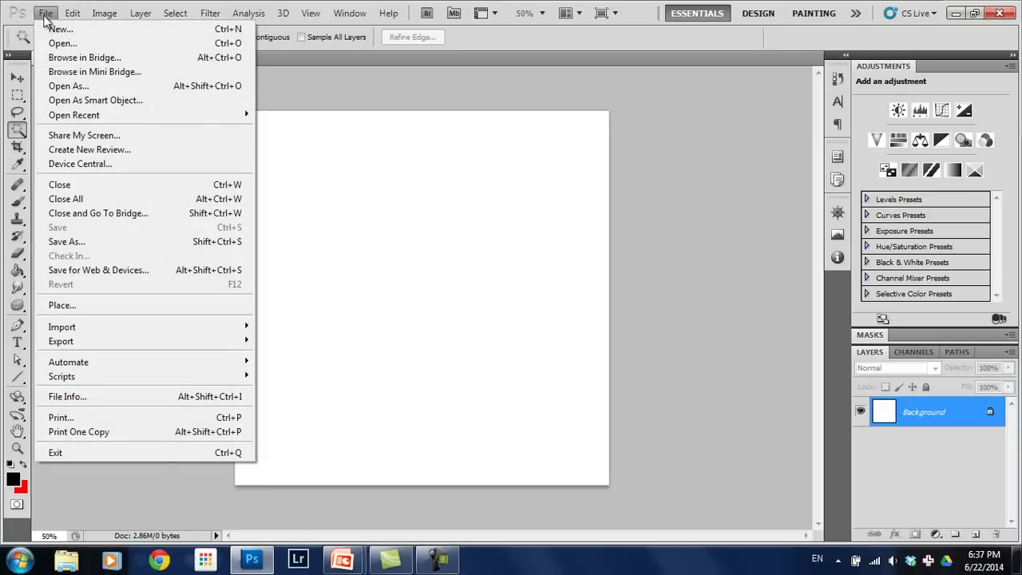
left_click(50, 43)
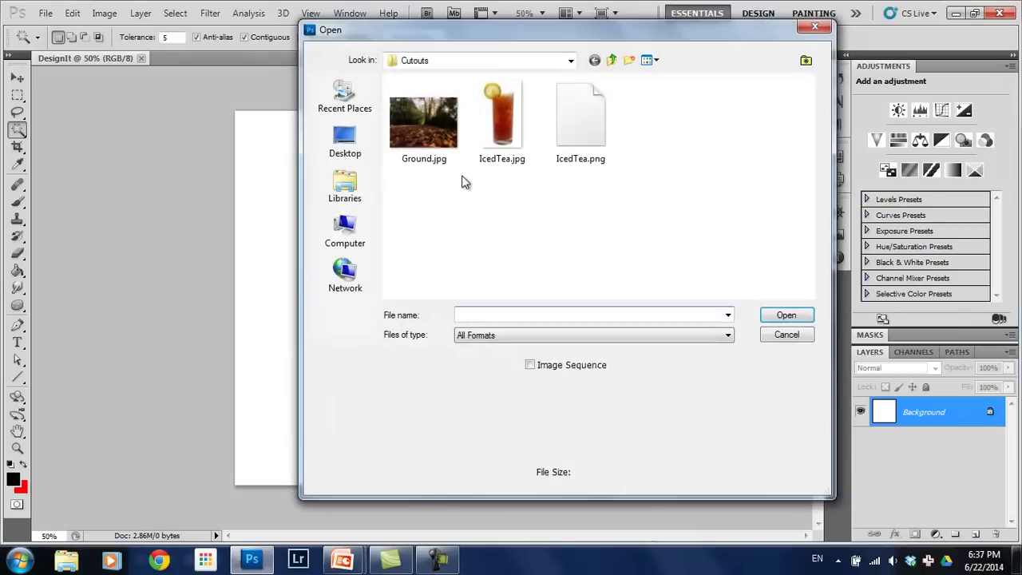
left_click(611, 60)
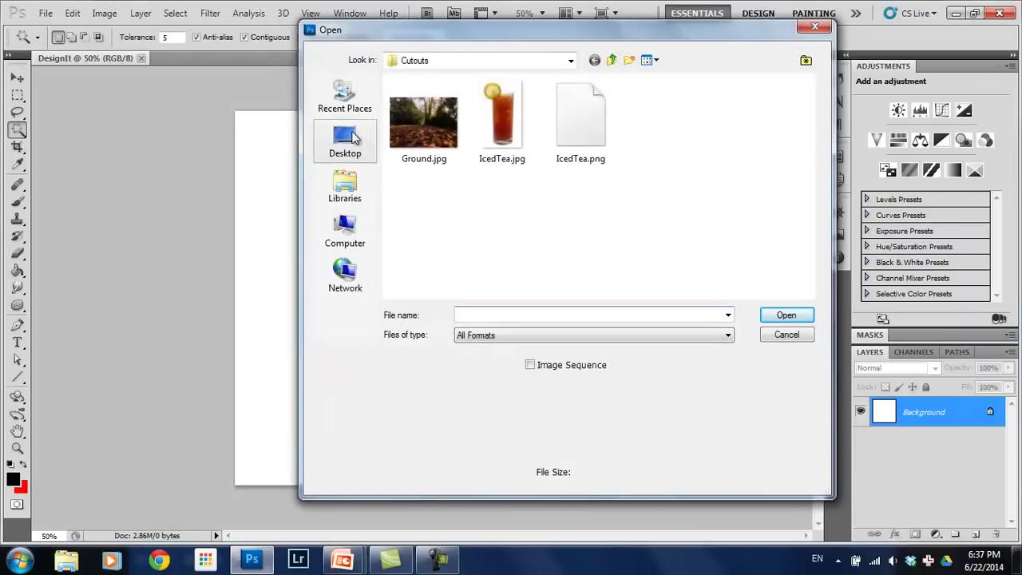
mouse_move(808, 120)
left_mouse_down()
mouse_move(807, 142)
mouse_move(800, 106)
left_mouse_up()
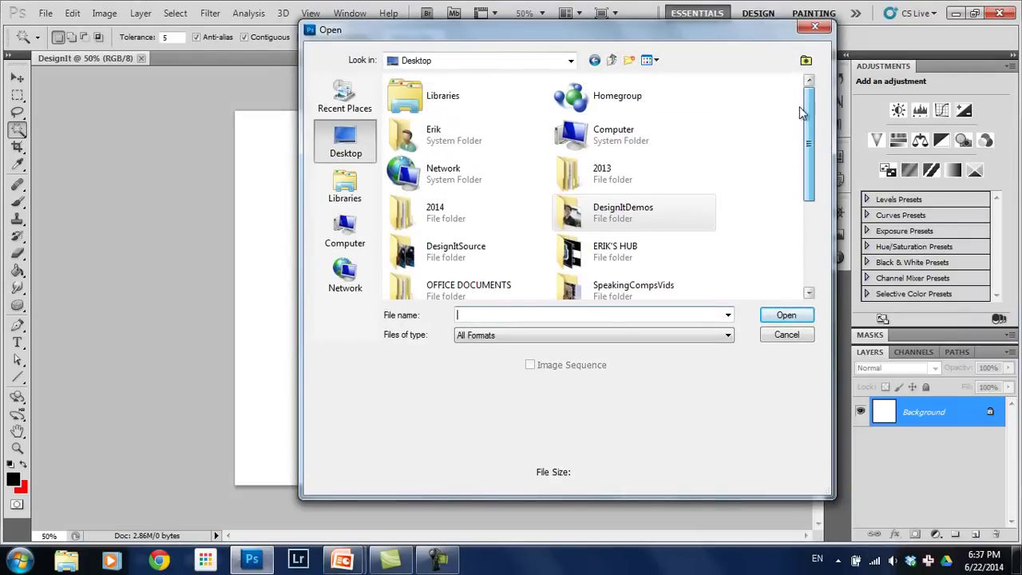
left_click(679, 207)
double_click(679, 207)
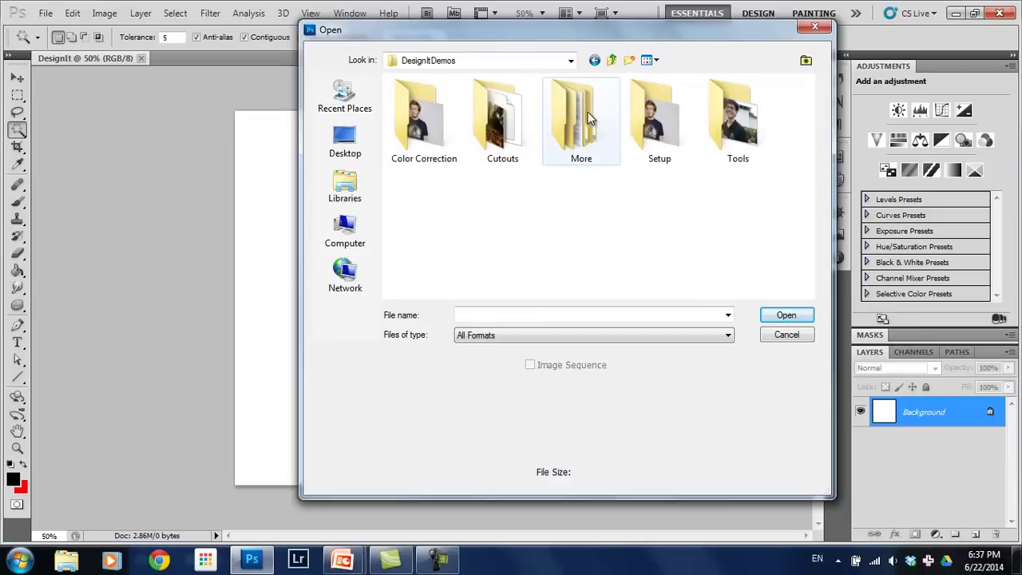
double_click(690, 119)
left_click(444, 131)
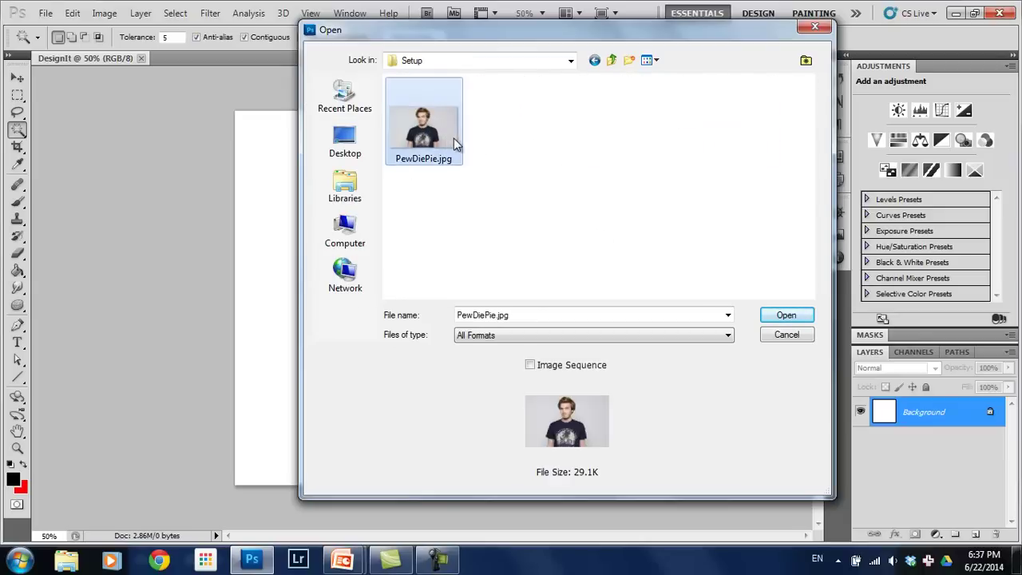
left_click(790, 317)
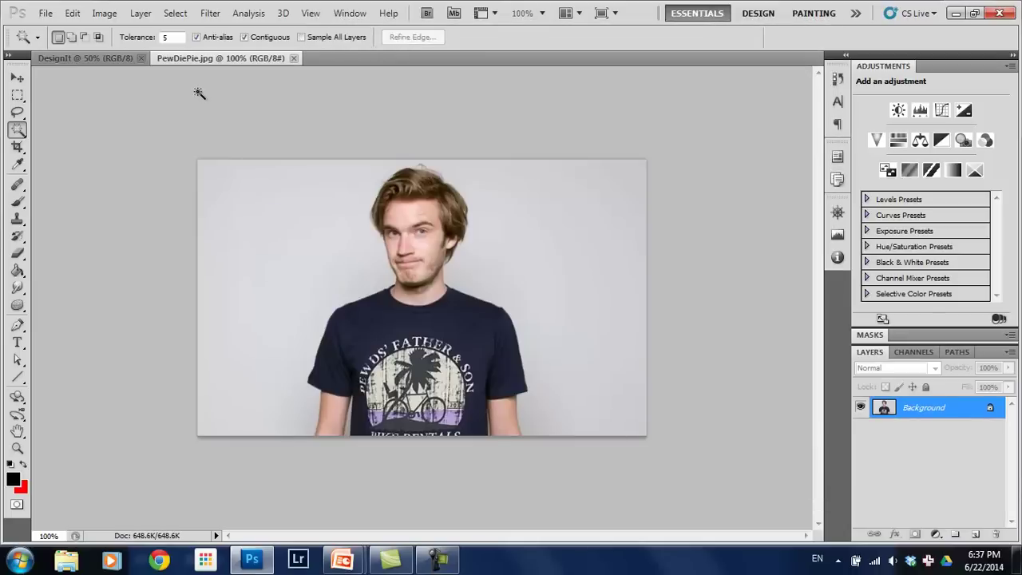
- Activate the Move tool, view the blank DesignIt document and return to the PewDiePie.jpg photo
left_click(16, 78)
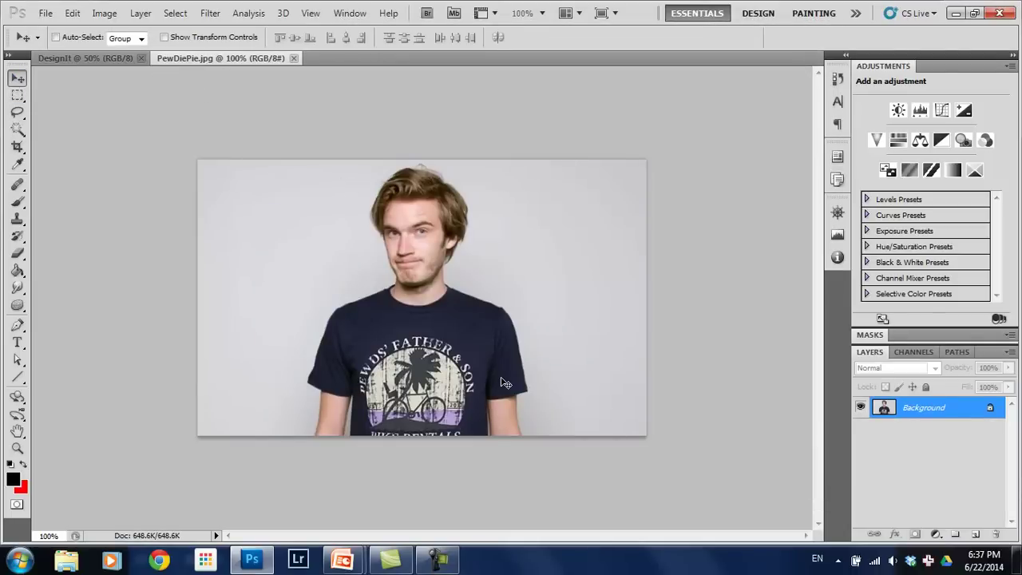
left_click(81, 59)
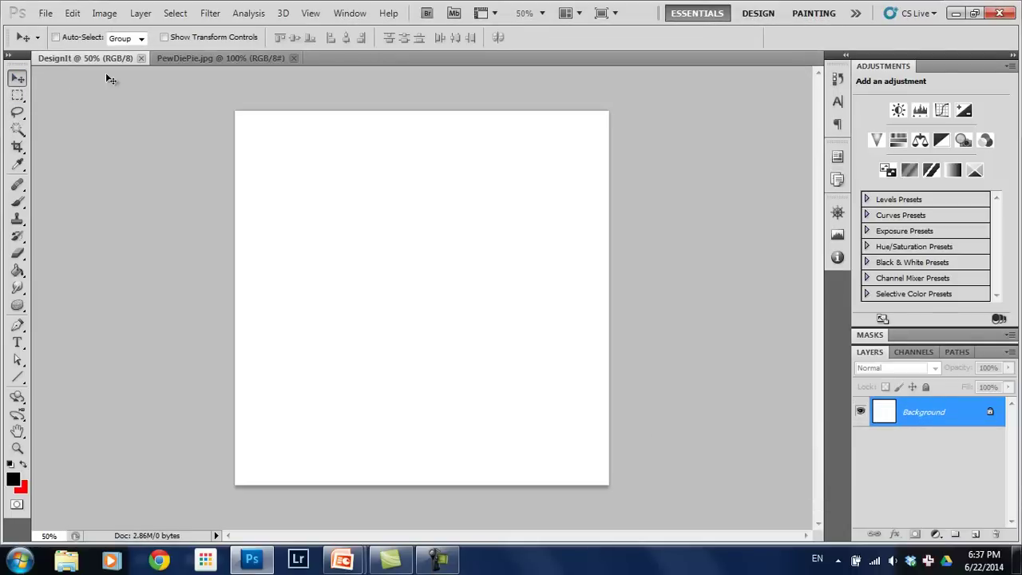
left_click(198, 59)
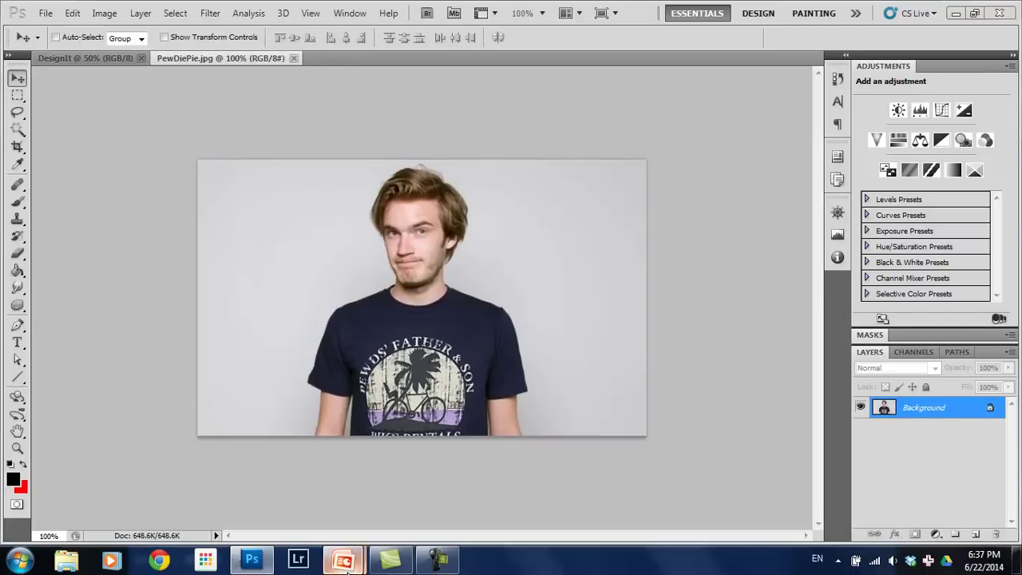
- Switch to the PowerPoint slideshow and advance through the Tools slides to the Demo slide
mouse_move(346, 565)
left_click(361, 457)
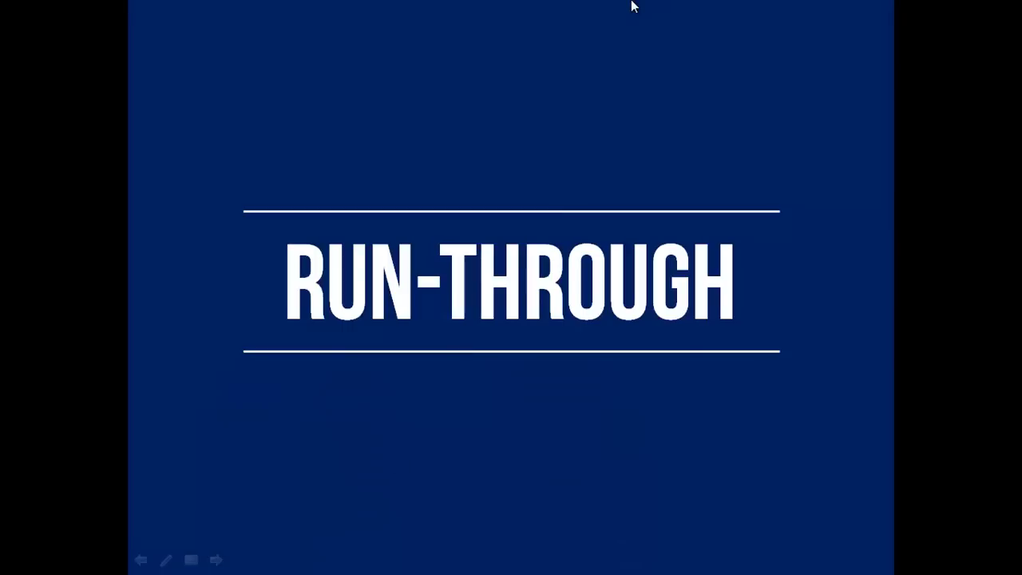
key("Right")
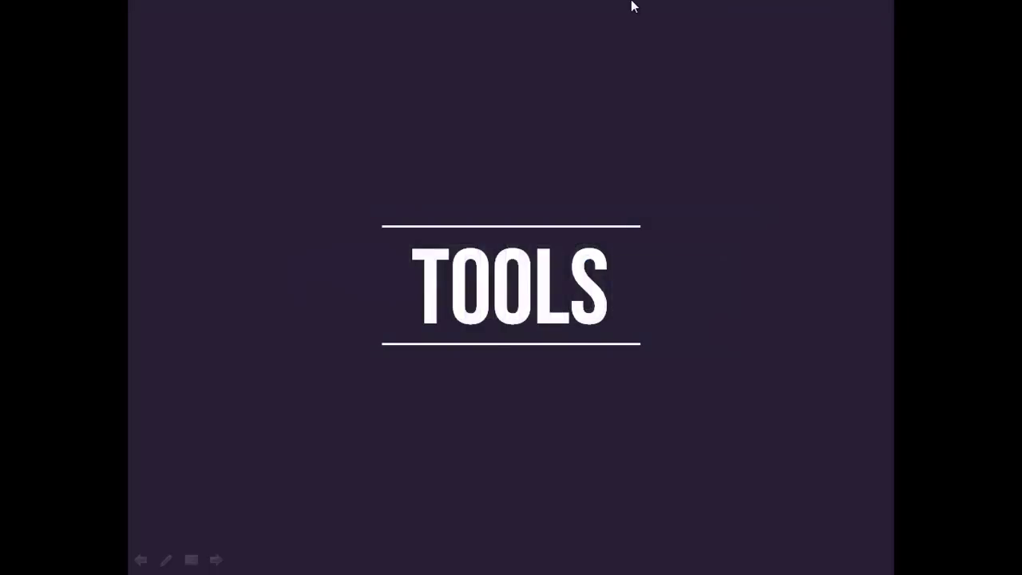
key("Right")
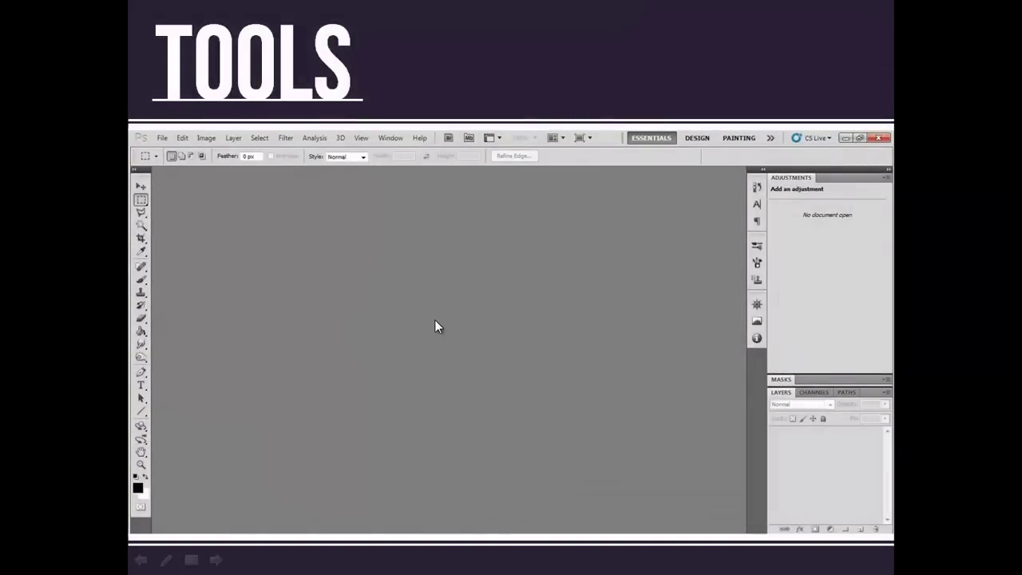
left_click(203, 62)
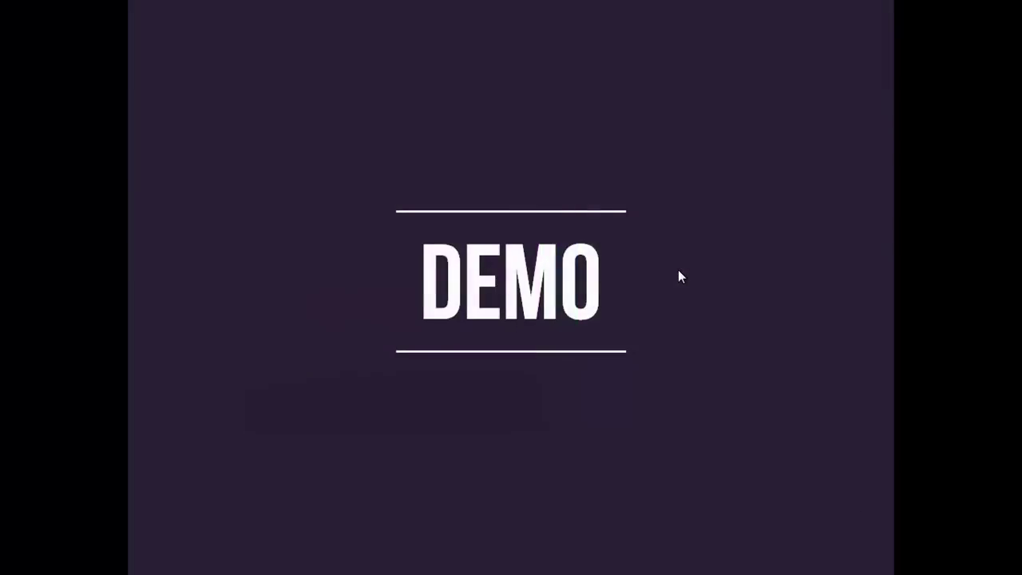
- Return to Photoshop and compare the layers of the DesignIt and PewDiePie.jpg documents
key("alt+Tab")
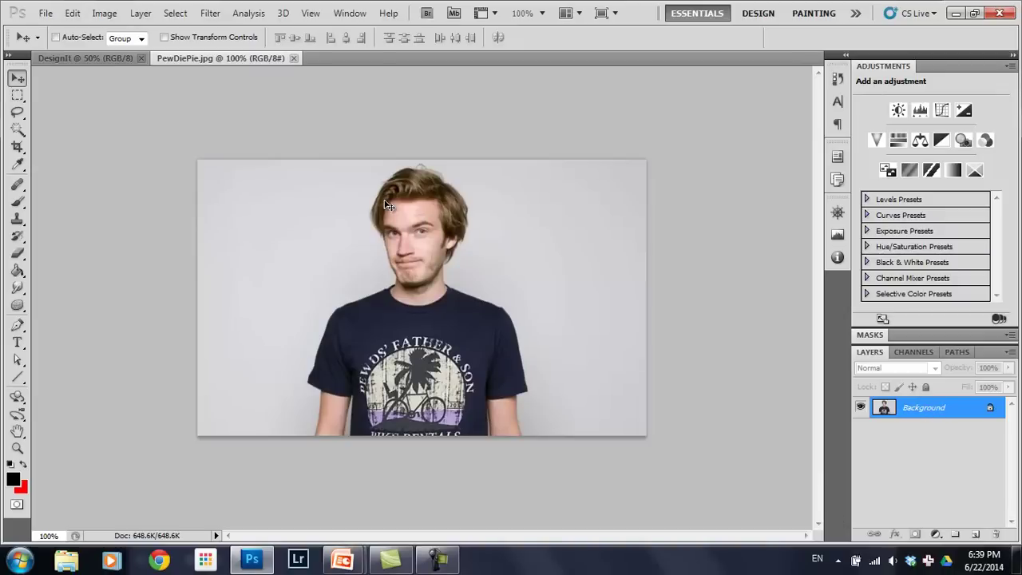
left_click(84, 59)
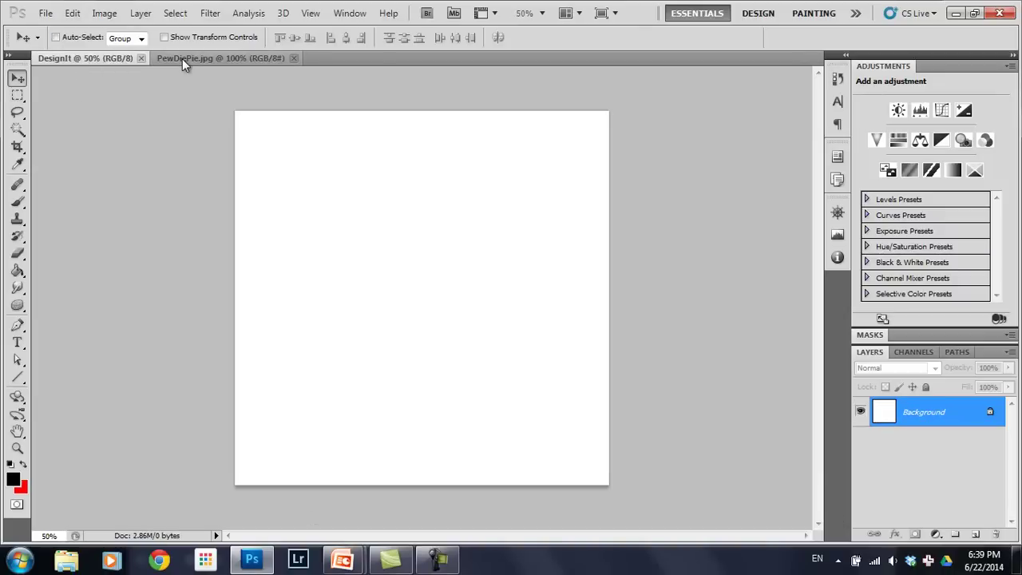
left_click(182, 59)
left_click(138, 62)
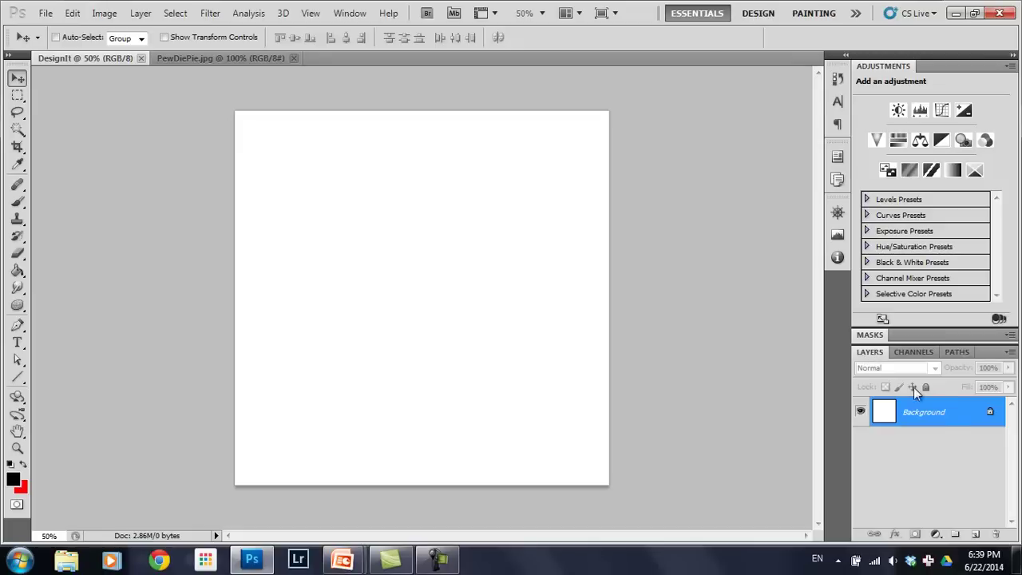
left_click(218, 56)
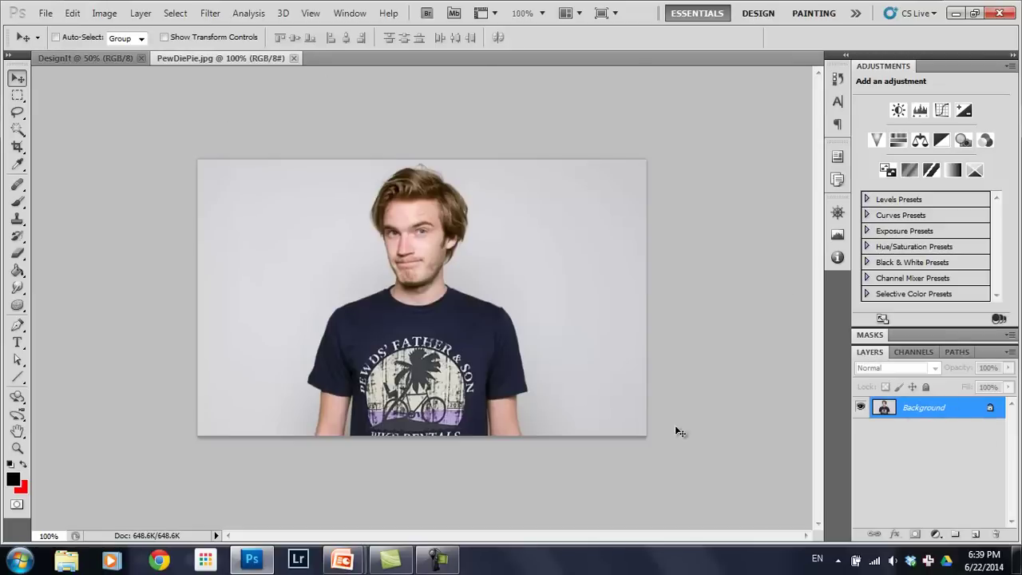
- Convert the locked Background layer into a regular layer with the default name in both DesignIt and PewDiePie.jpg
left_click(88, 58)
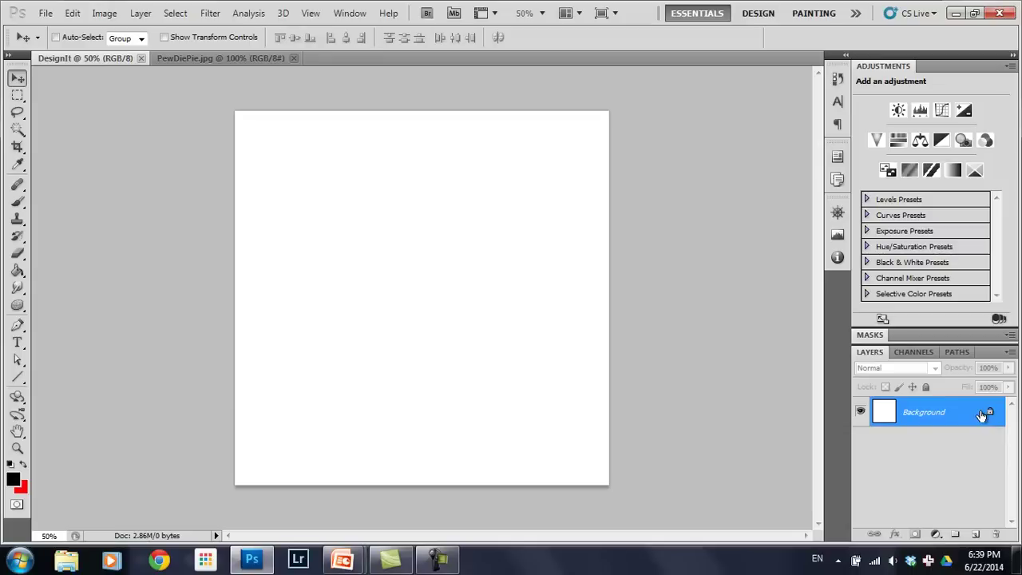
double_click(919, 416)
left_click(632, 178)
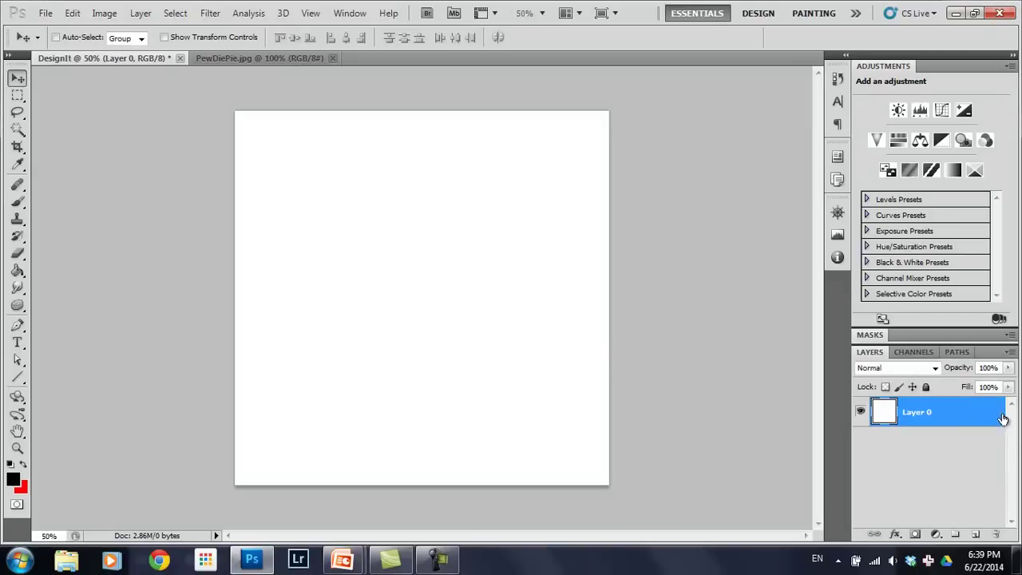
left_click(288, 58)
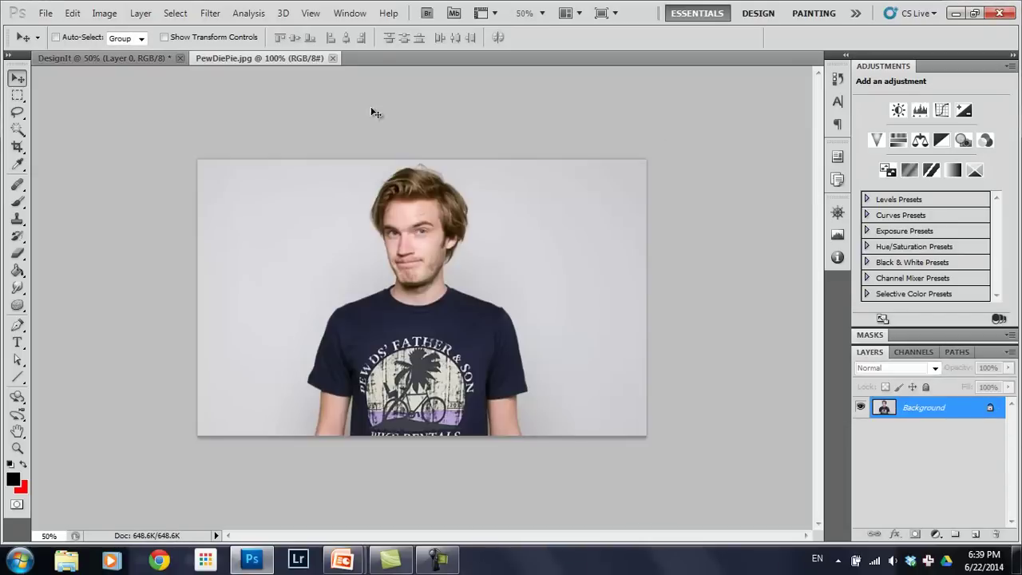
double_click(929, 415)
left_click(631, 177)
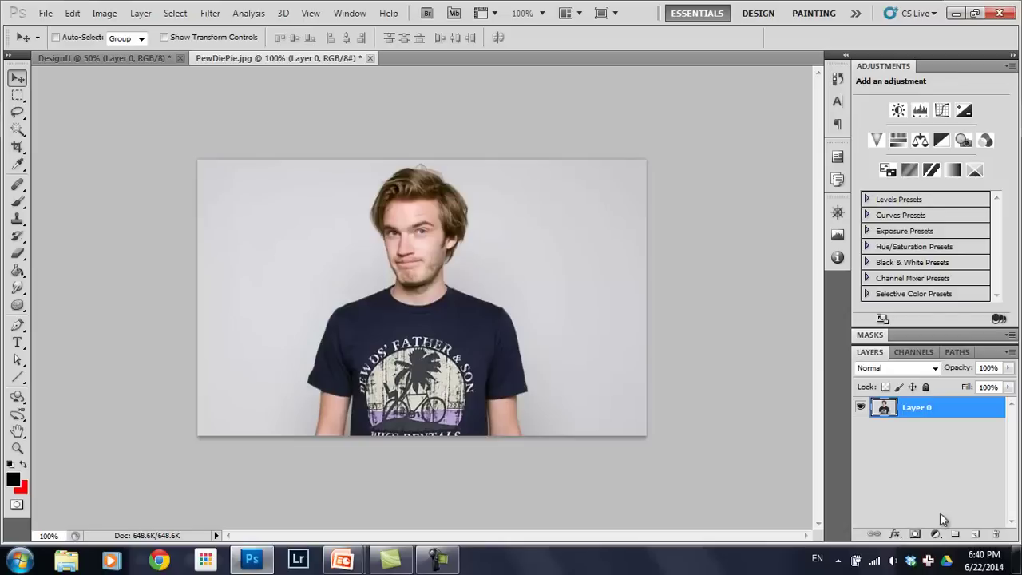
- Add a new layer above the photo and paint over the man's head in black with a size 125 soft brush
left_click(975, 533)
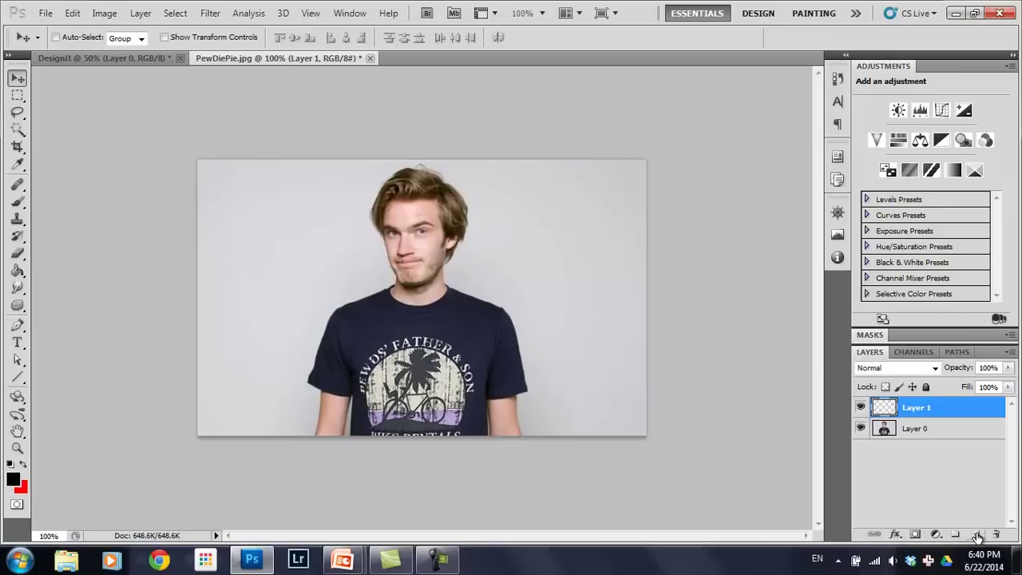
left_click(17, 204)
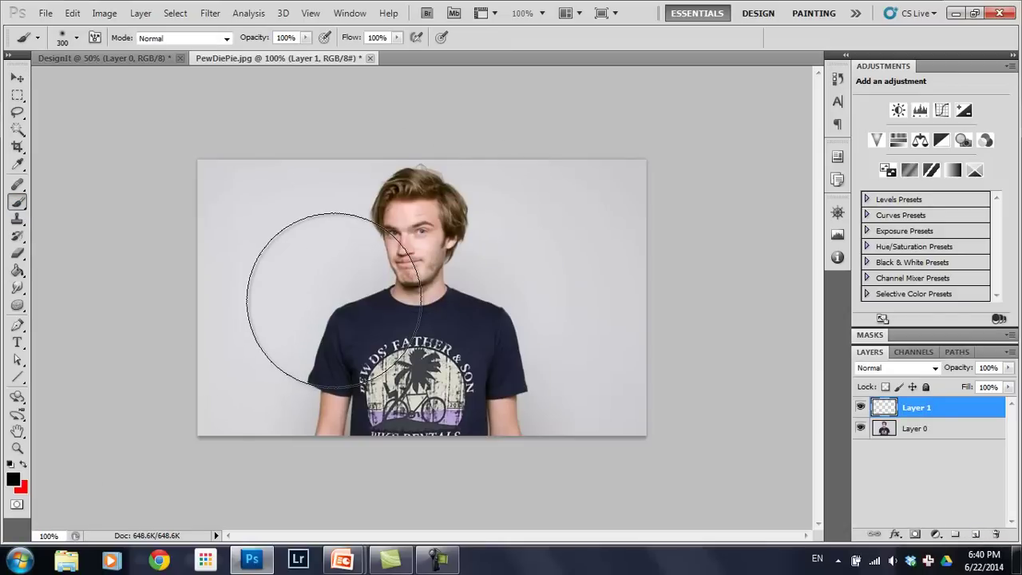
key("bracketleft")
key("bracketleft")
key("bracketleft")
key("bracketleft")
key("bracketleft")
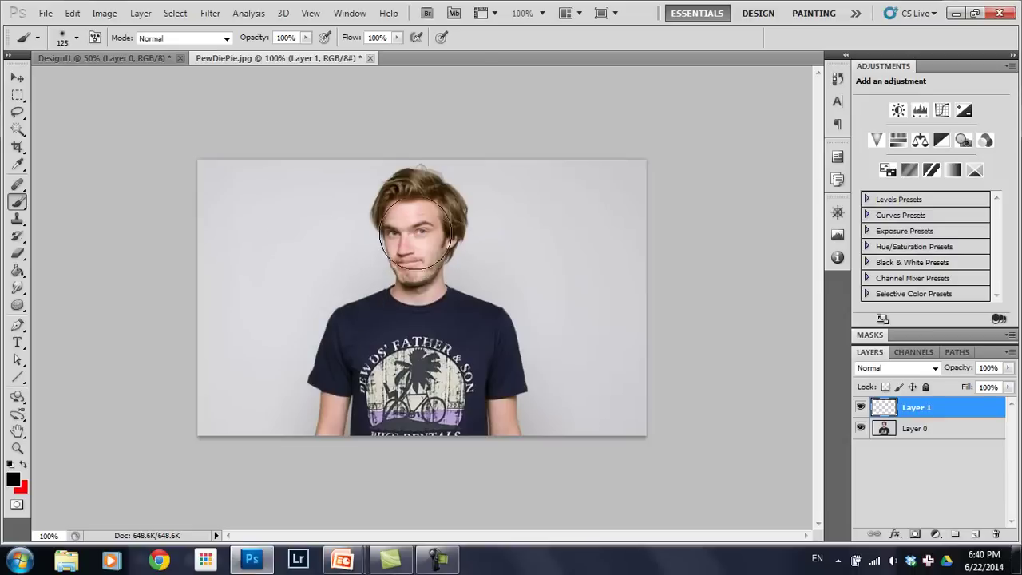
mouse_move(415, 234)
left_mouse_down()
mouse_move(404, 240)
mouse_move(413, 234)
mouse_move(376, 224)
left_mouse_up()
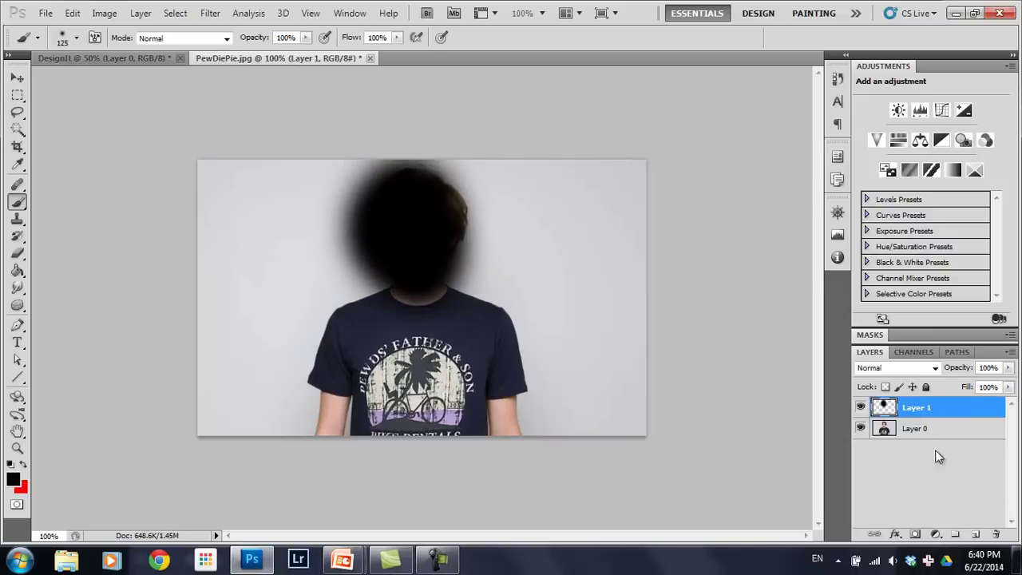
- Move the painted layer below the photo layer and restore it to the top of the stack
left_click(926, 431)
left_click(920, 411)
left_click_drag(925, 409, 924, 463)
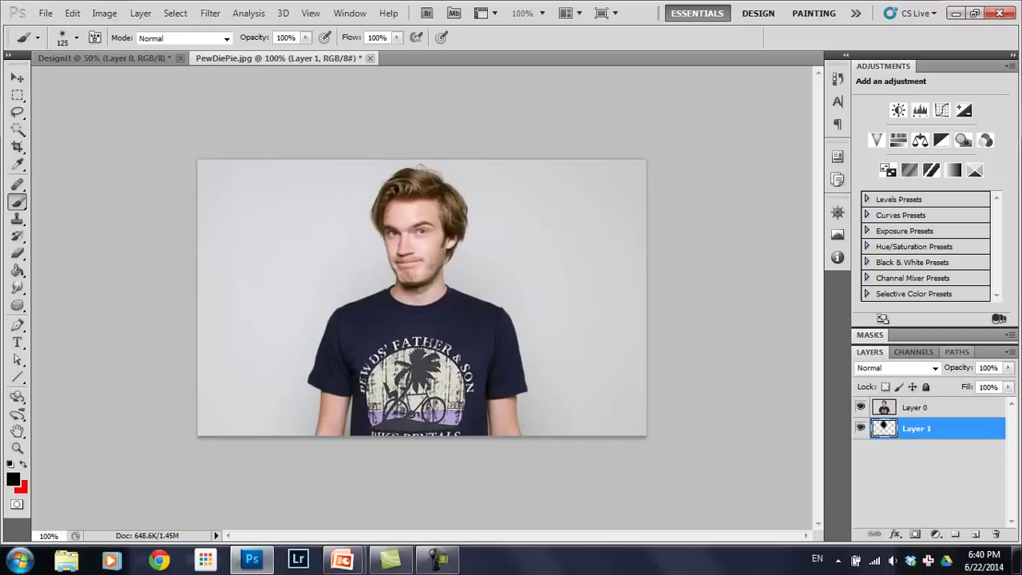
left_click_drag(903, 434, 912, 408)
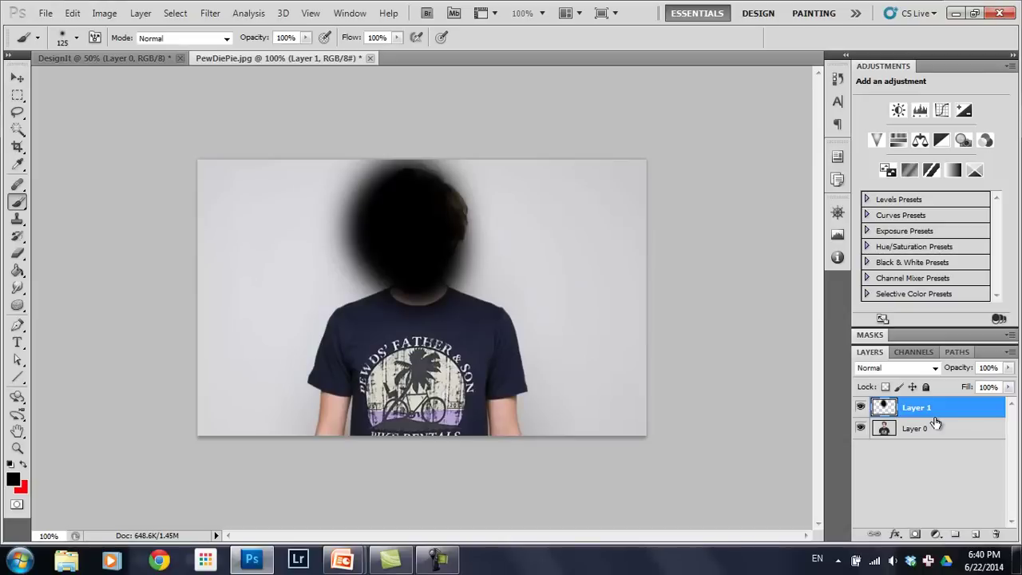
- Delete the black-painted layer, reactivate the Move tool and dismiss the Dropbox notification
key("Delete")
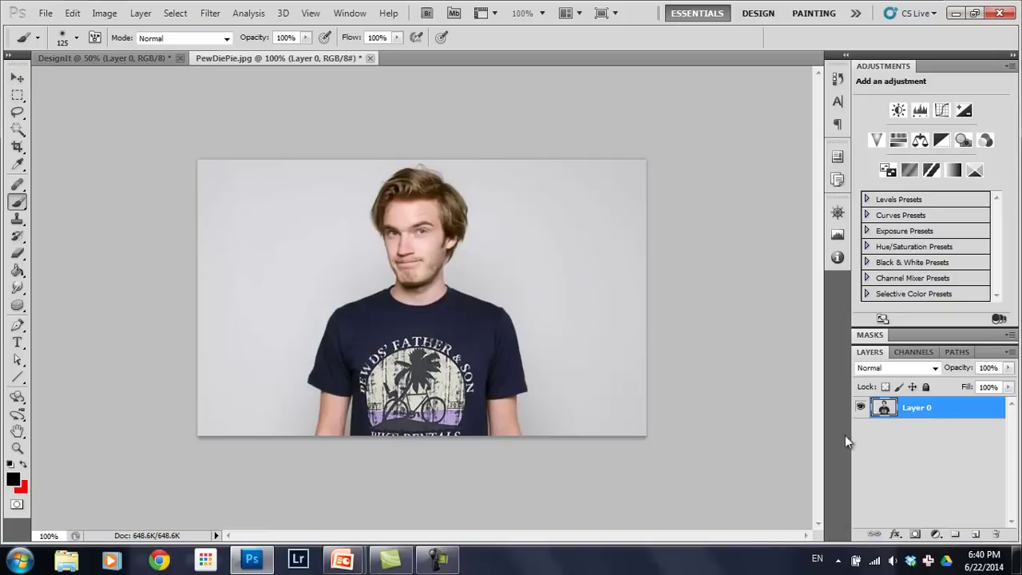
left_click(17, 78)
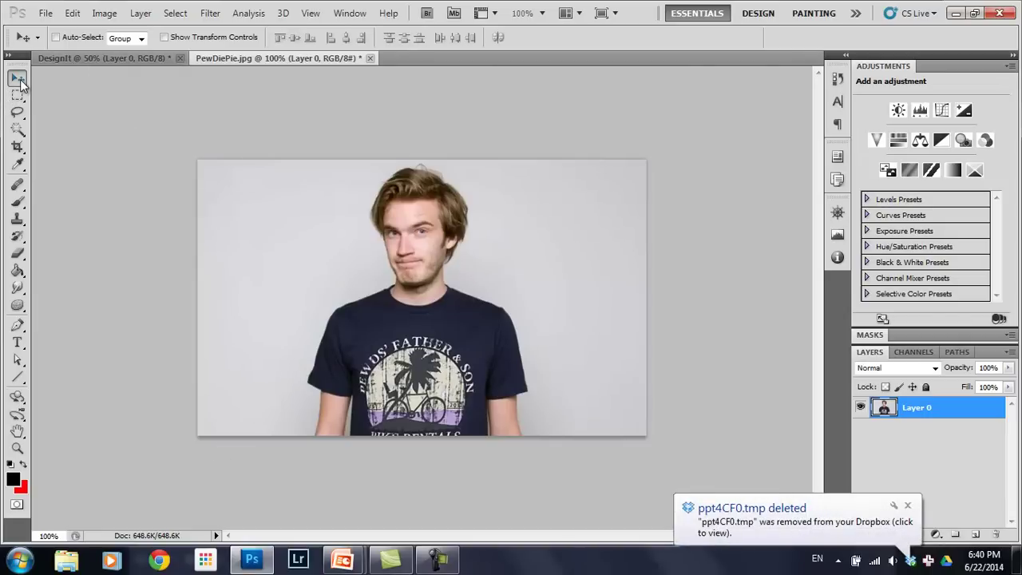
left_click(910, 506)
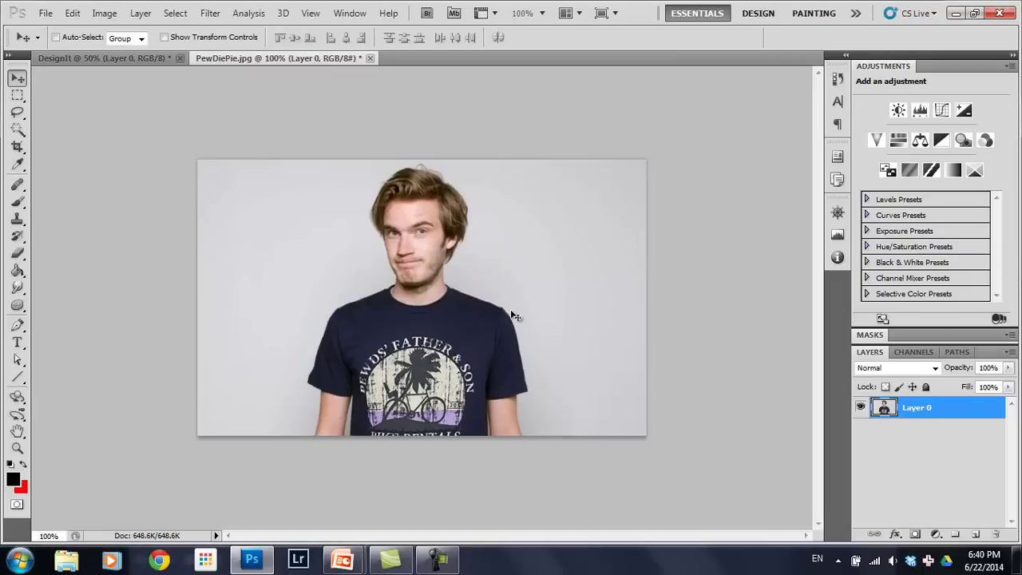
- Try moving the photo layer within the canvas with the Move tool, and undo the move
left_click_drag(374, 262, 310, 438)
key("ctrl+z")
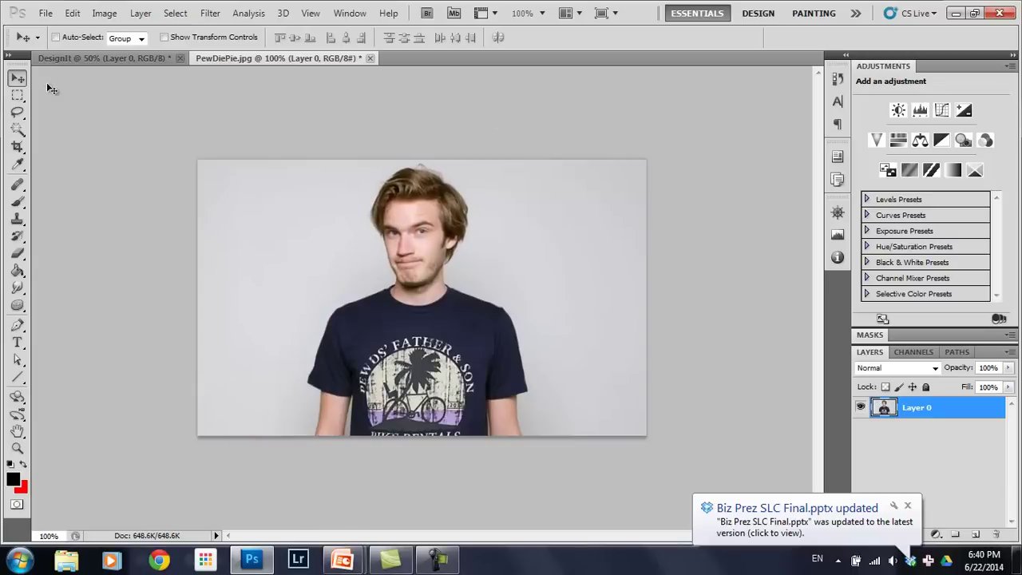
- Draw a rectangular marquee around the man's head, shift the selection slightly, and deselect it
left_click(17, 95)
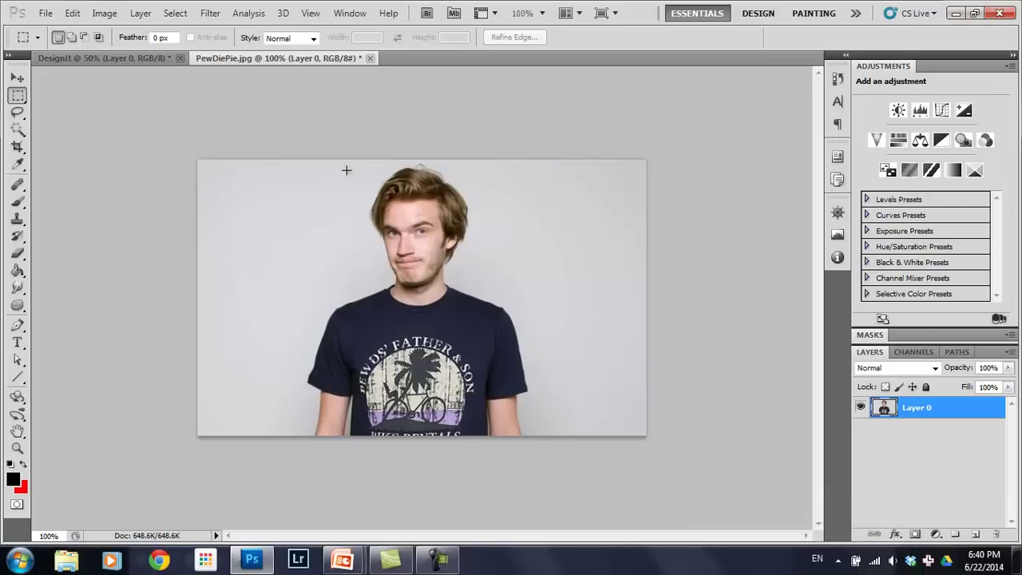
left_click_drag(487, 281, 504, 315)
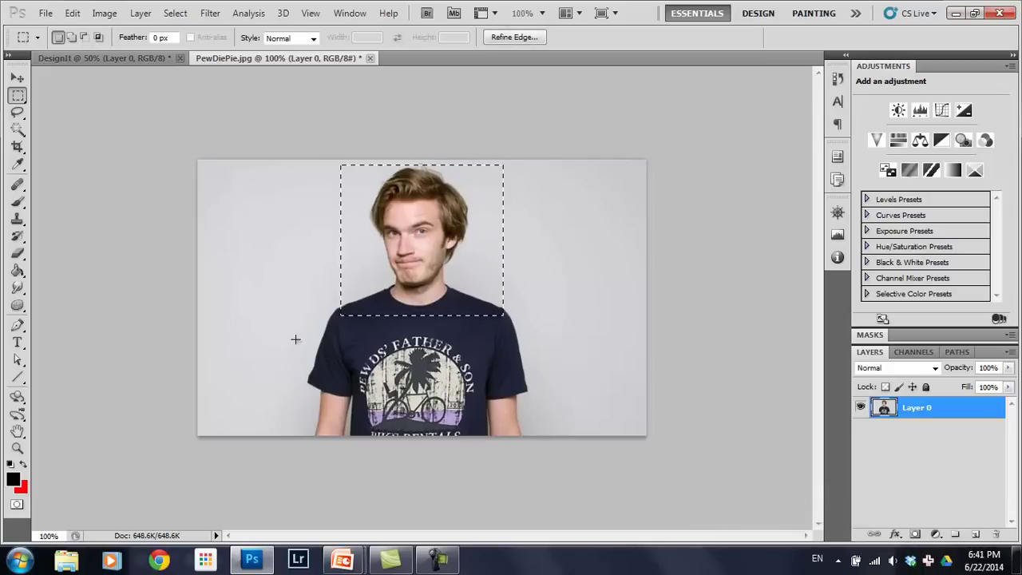
left_click_drag(462, 257, 457, 253)
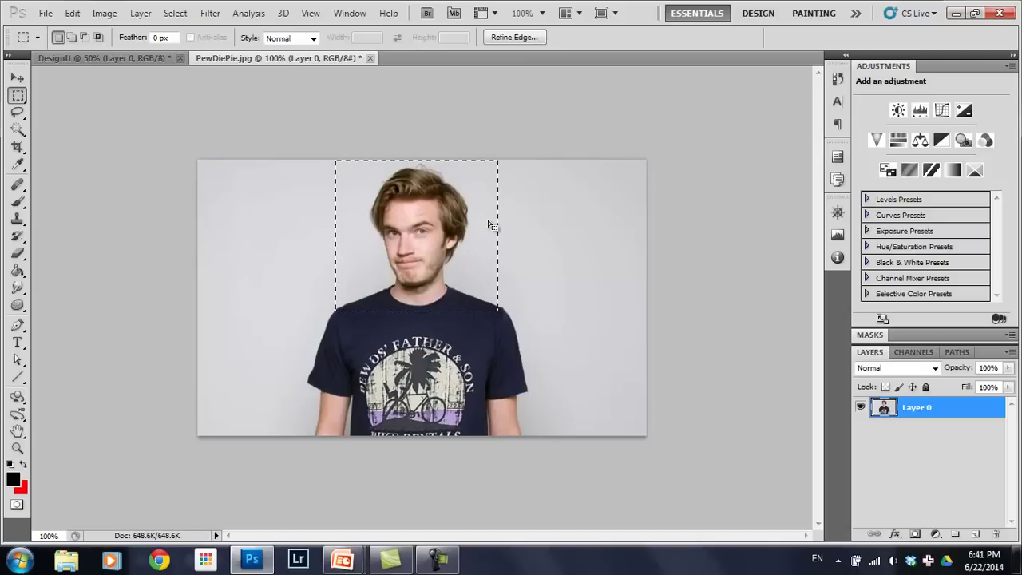
key("ctrl+d")
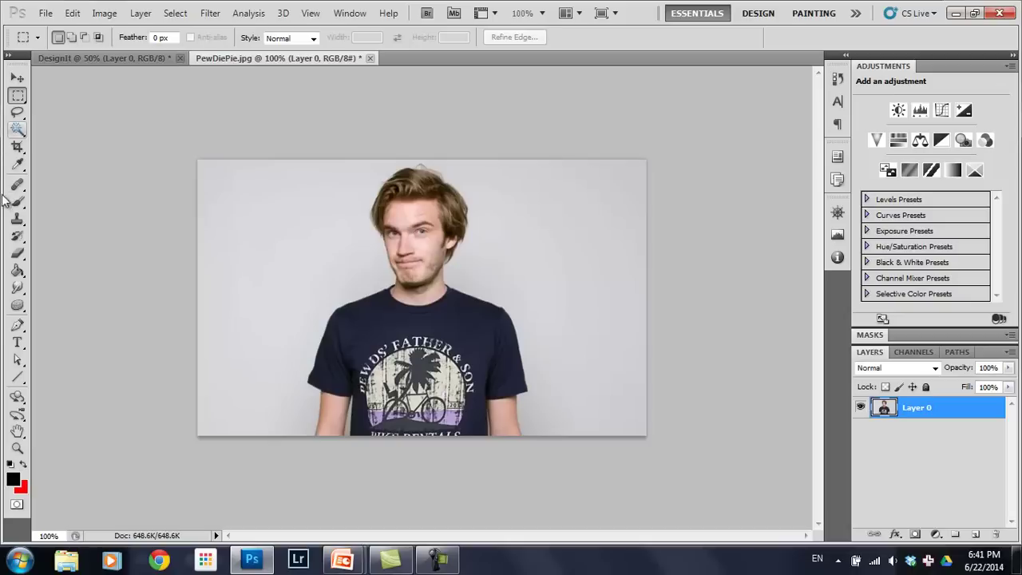
- Look through the tool variants grouped with the marquee, lasso and Magic Wand tools, returning to the Rectangular Marquee tool
left_click(15, 96)
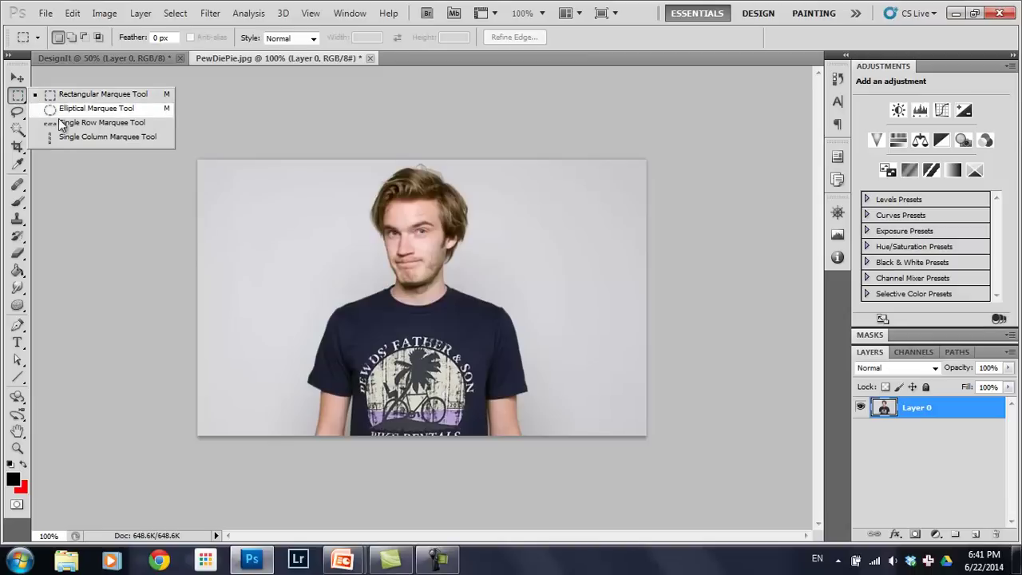
left_click(18, 112)
left_click(17, 130)
left_click(16, 130)
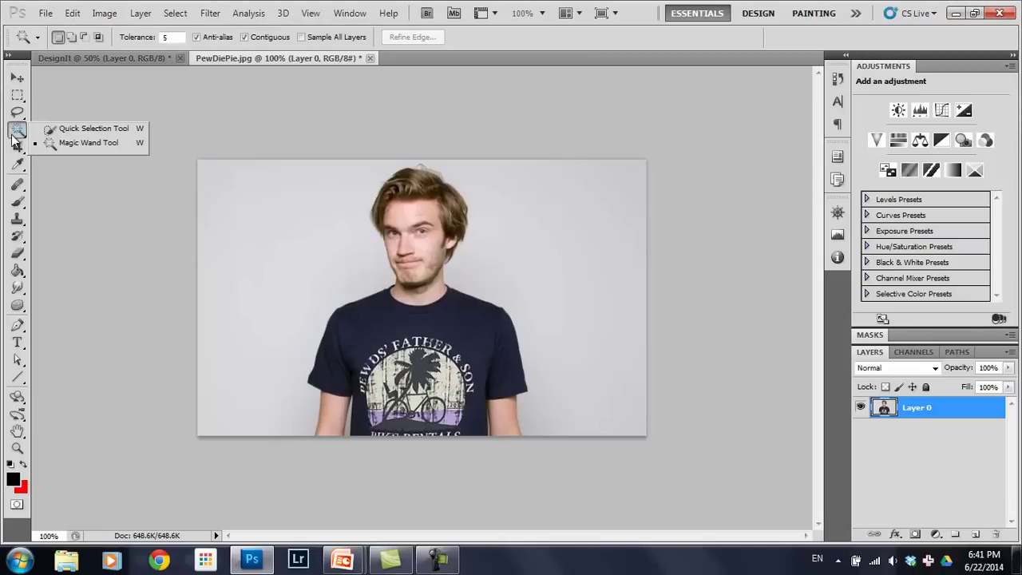
left_click(17, 96)
left_click(18, 97)
left_click(56, 98)
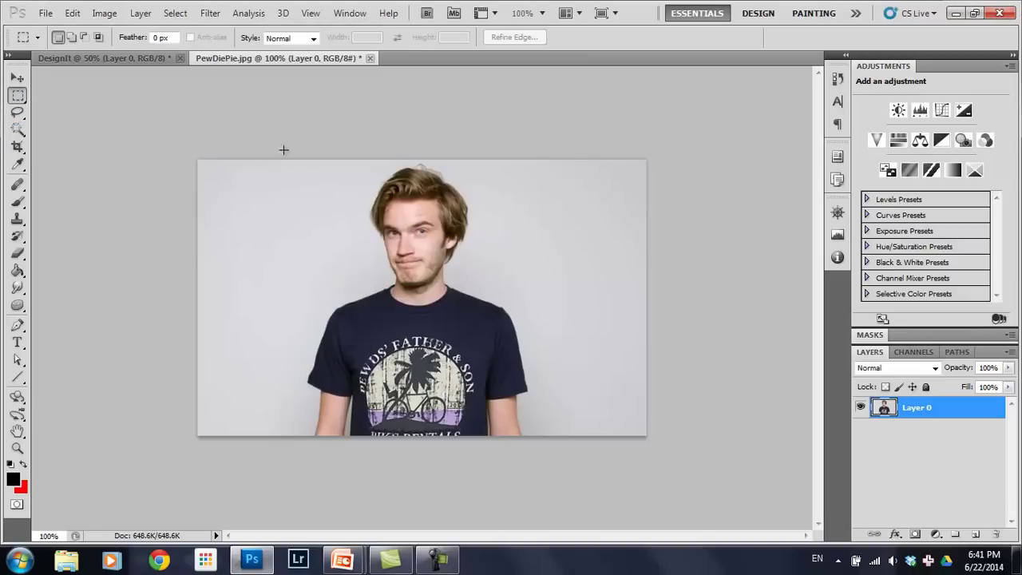
left_click(217, 133)
- Draw a freehand Lasso selection around the man's head and upper chest, and deselect it
left_click(17, 112)
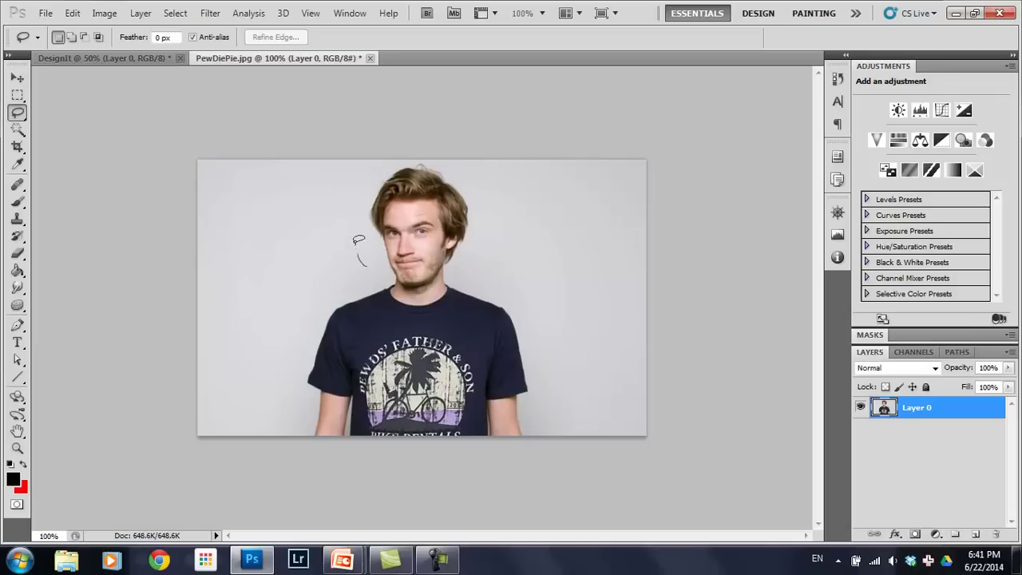
mouse_move(356, 249)
left_mouse_down()
mouse_move(375, 169)
mouse_move(407, 161)
mouse_move(494, 179)
mouse_move(513, 245)
mouse_move(436, 339)
mouse_move(374, 301)
left_mouse_up()
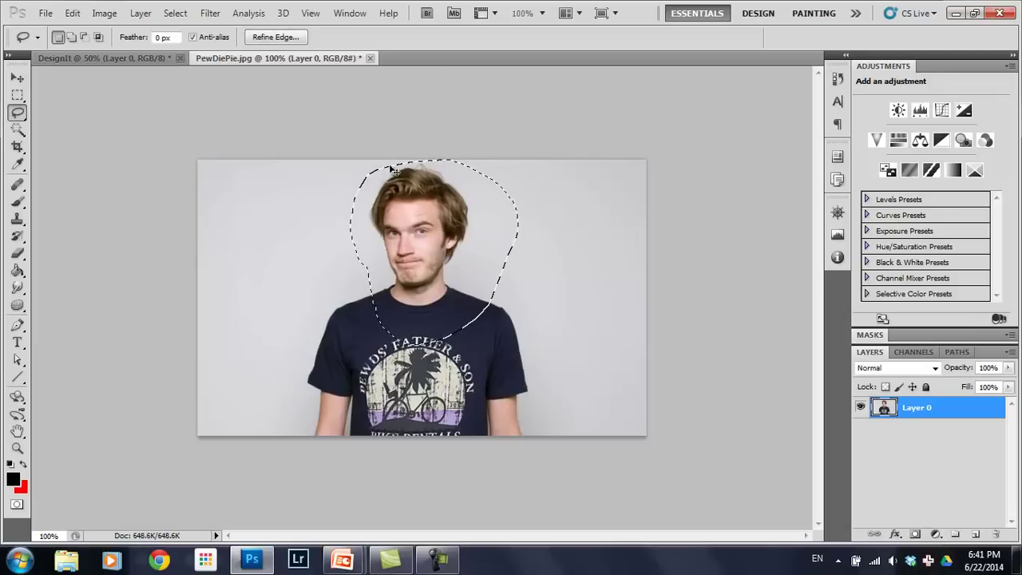
key("ctrl+d")
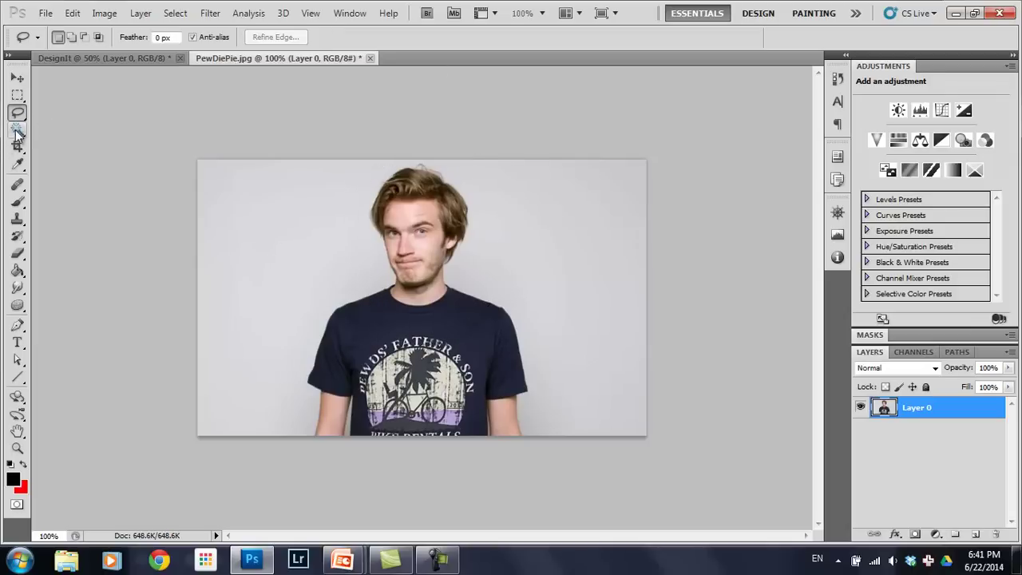
- Try the Quick Selection tool on the background beside the man and on his face, clearing each selection
left_click(17, 131)
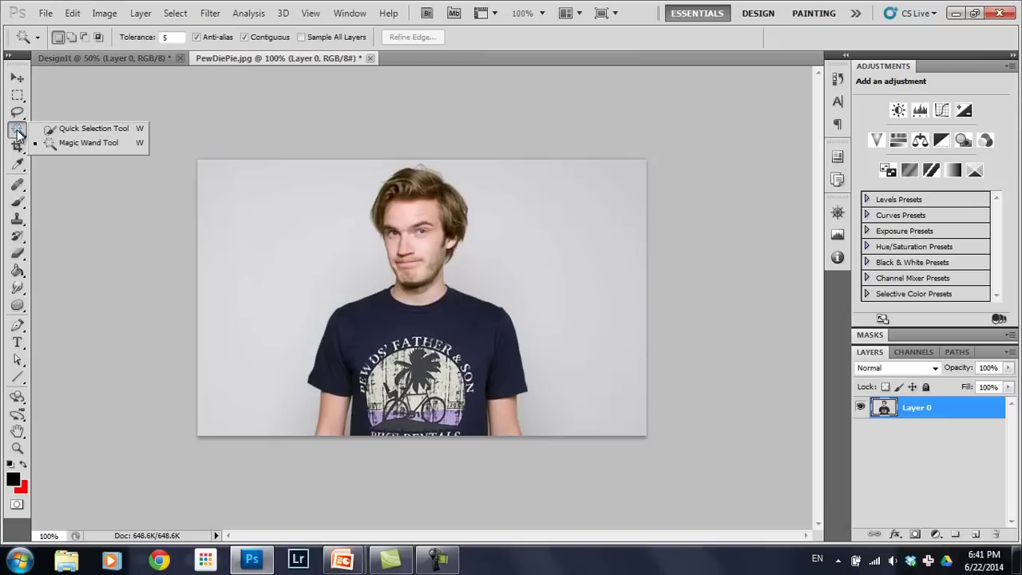
left_click(17, 131)
left_click(83, 129)
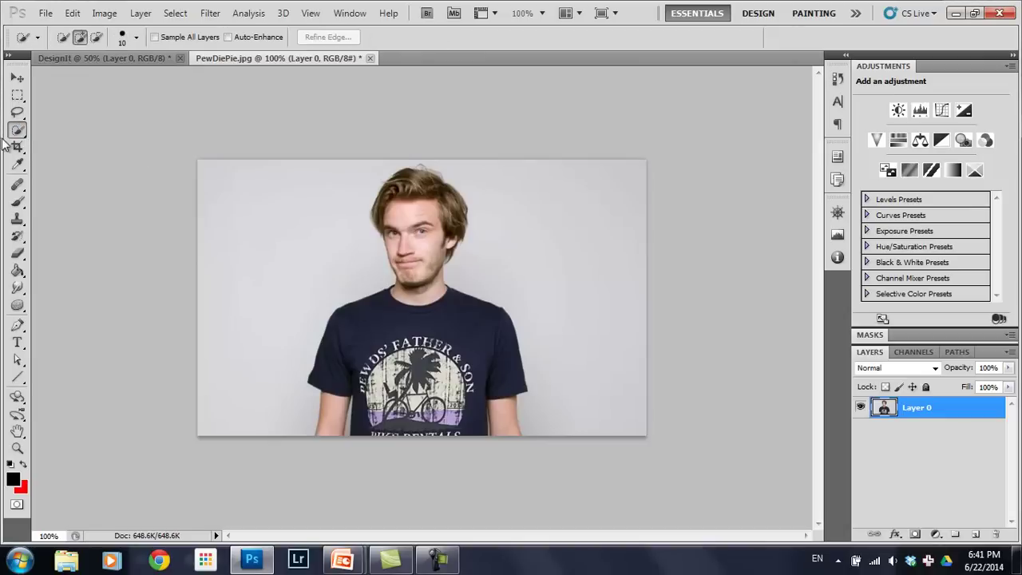
left_click(23, 128)
left_click(55, 128)
mouse_move(518, 193)
left_mouse_down()
mouse_move(528, 232)
mouse_move(578, 291)
left_mouse_up()
key("ctrl+d")
left_click_drag(423, 247, 431, 259)
key("ctrl+d")
- Select part of the grey background beside the man's head using the Magic Wand with a tolerance of 5
left_click(17, 130)
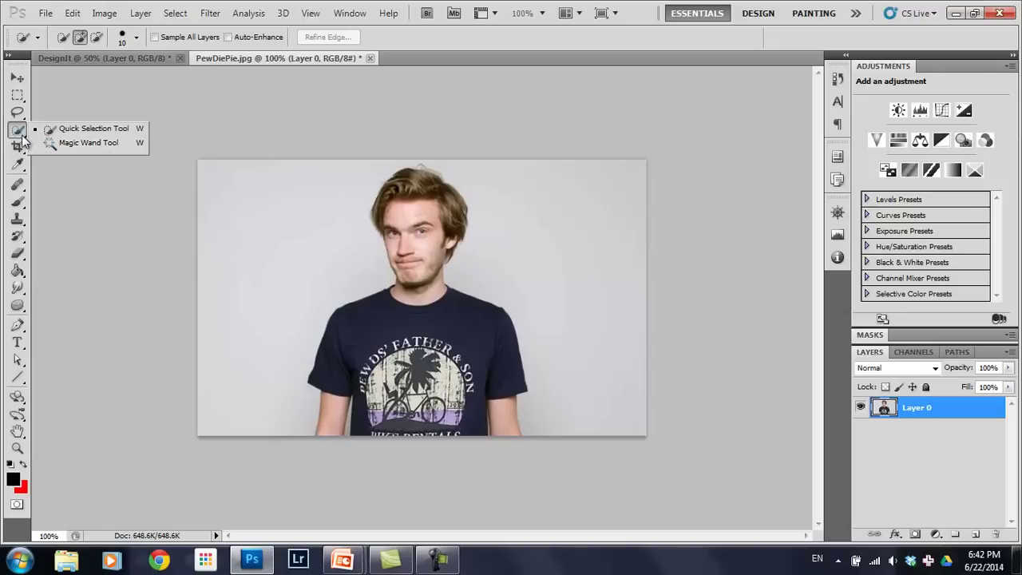
left_click(86, 143)
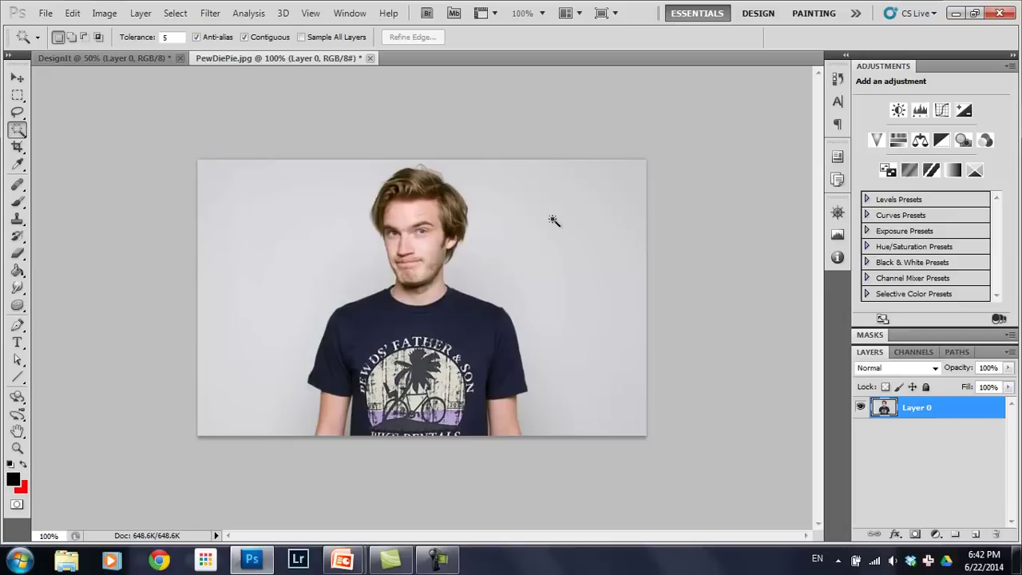
left_click(167, 37)
left_click(538, 235)
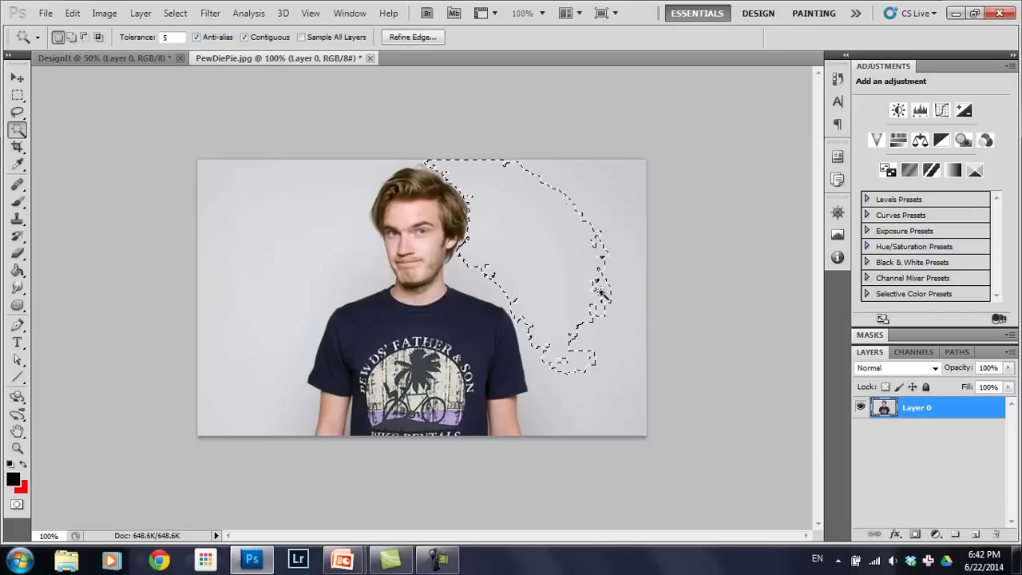
- Set the Magic Wand tolerance to 50, select the grey background around the man, and deselect it
left_click(164, 37)
key("BackSpace")
type("50")
left_click(588, 184)
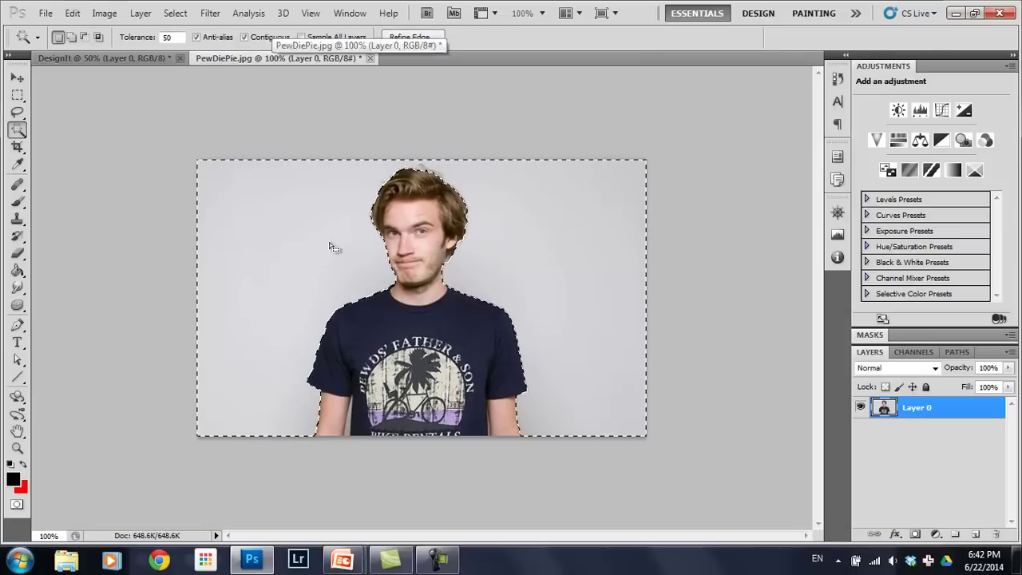
key("ctrl+d")
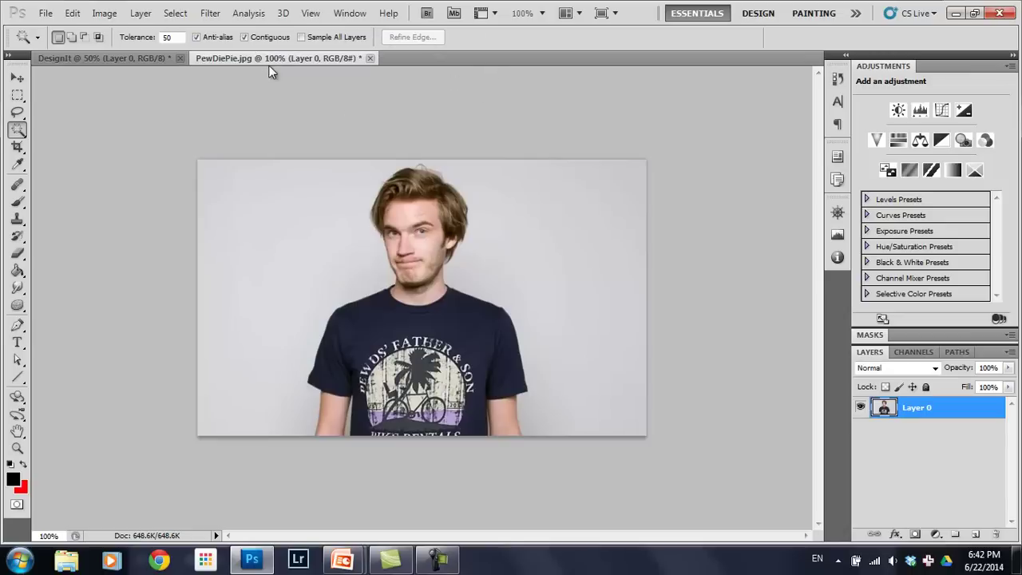
- Compare Magic Wand selections of the background with Contiguous on and off, leave Contiguous off, and deselect
left_click(285, 278)
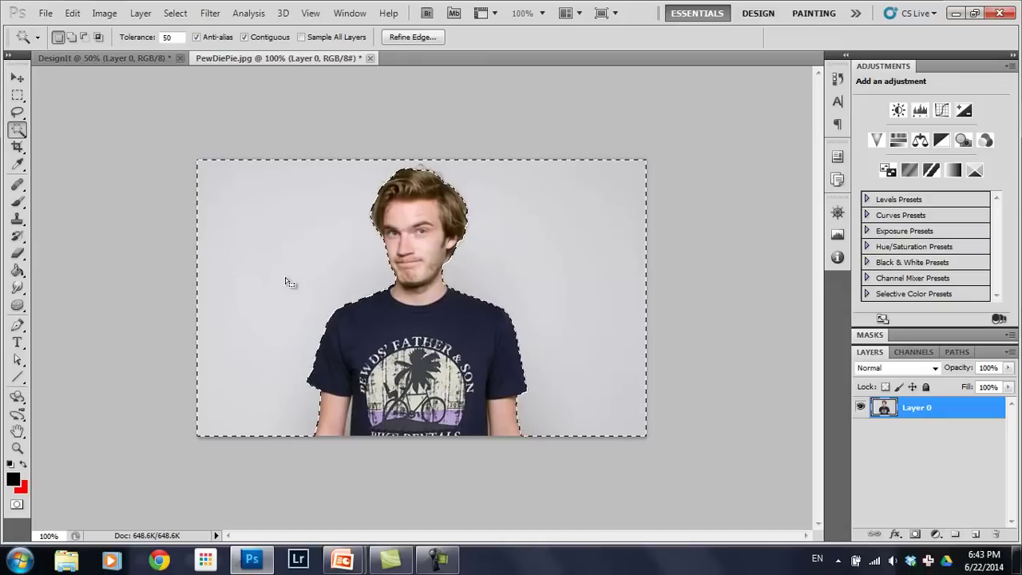
left_click(244, 38)
left_click(223, 270)
left_click(222, 270)
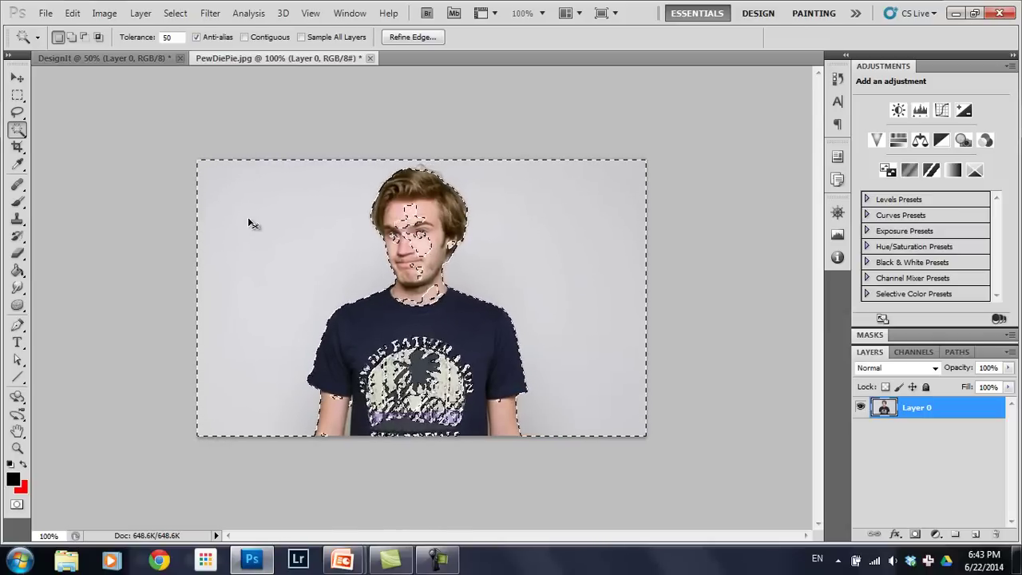
key("ctrl+d")
- Look through the Crop, Eyedropper and Healing Brush tool groups, and activate the Brush tool
left_click(18, 129)
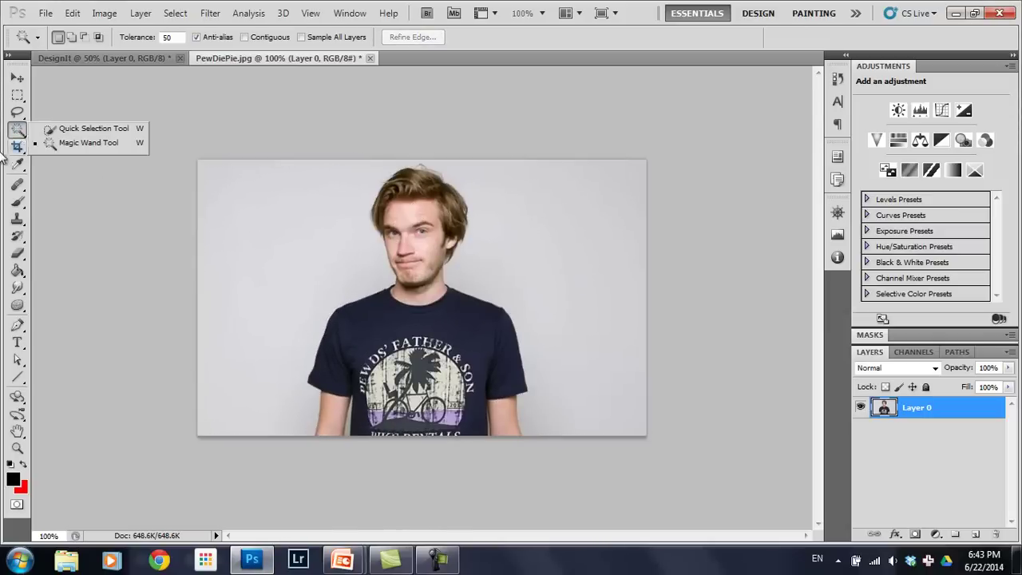
left_click(17, 147)
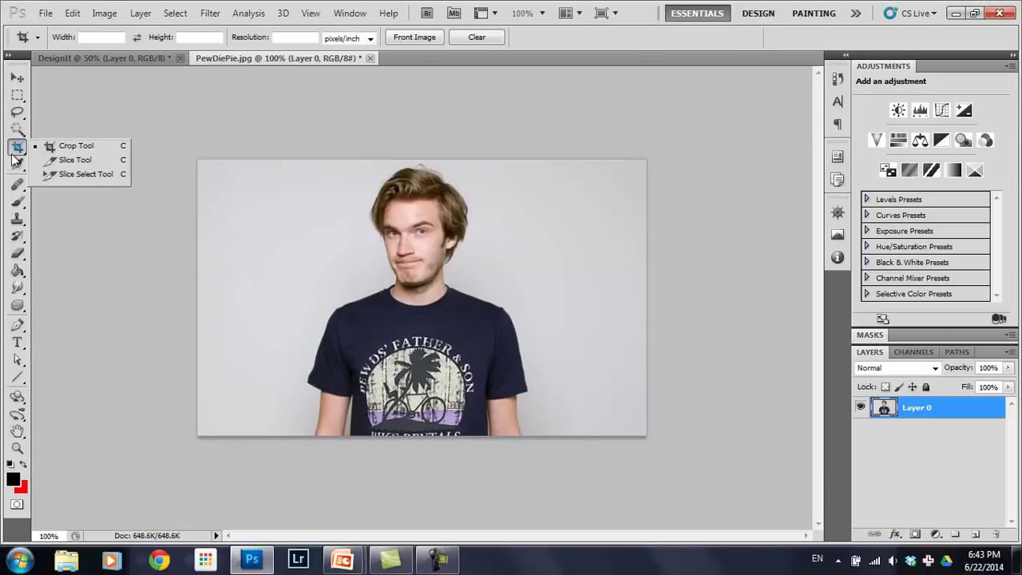
left_click(16, 167)
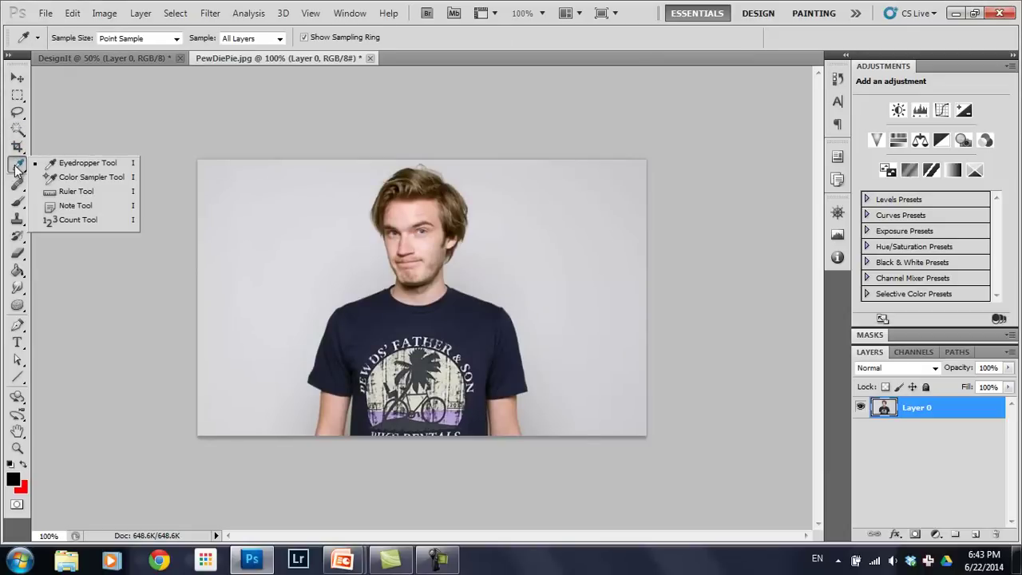
left_click(16, 188)
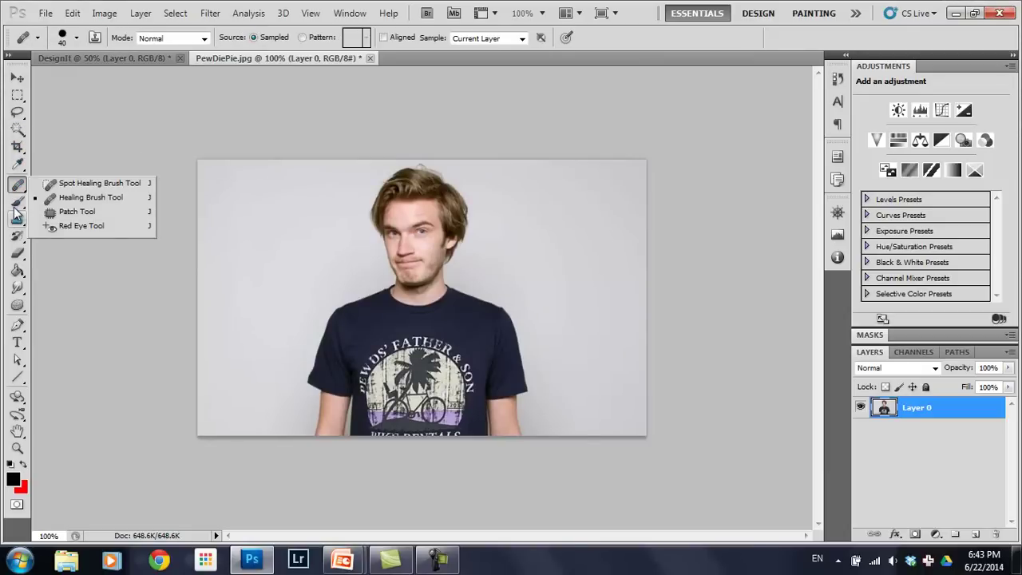
left_click(17, 201)
left_click(89, 202)
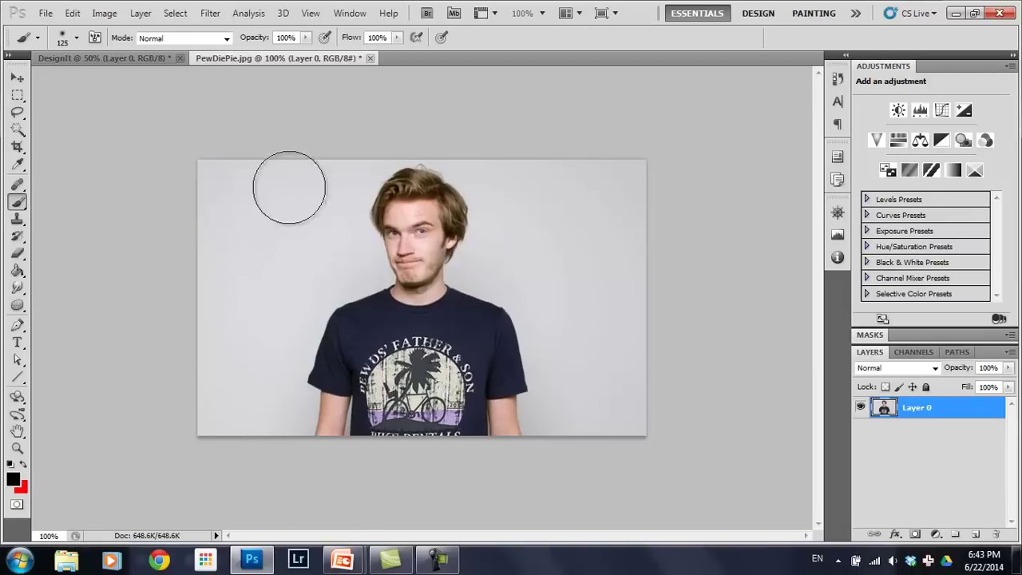
- Paint broad black strokes over the photo with the 125 px soft brush, and undo the strokes
left_click(77, 42)
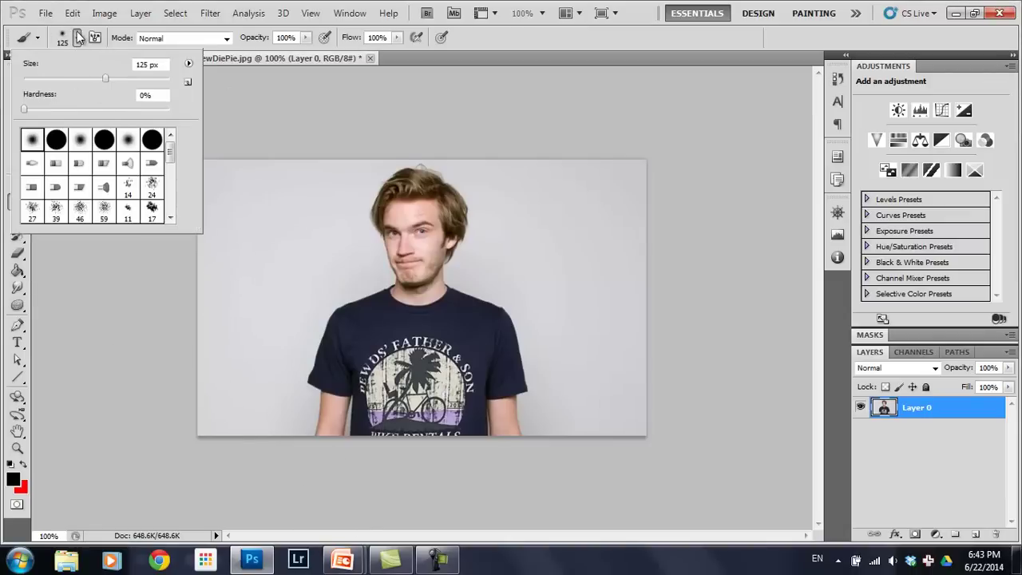
left_click(78, 38)
left_click_drag(267, 216, 539, 213)
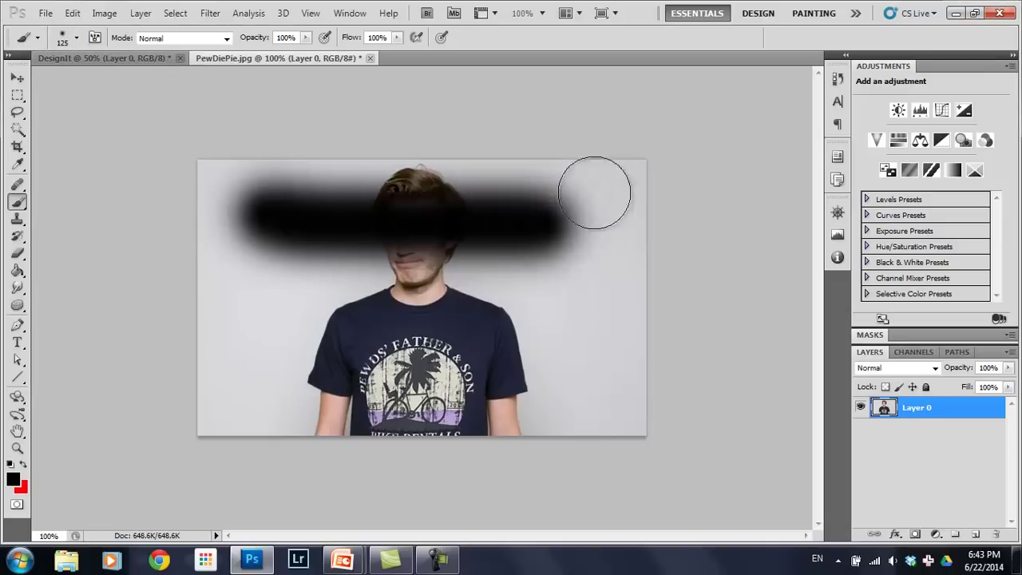
mouse_move(594, 192)
left_mouse_down()
mouse_move(335, 233)
mouse_move(197, 361)
mouse_move(567, 249)
mouse_move(423, 165)
mouse_move(313, 395)
mouse_move(449, 306)
mouse_move(327, 312)
left_mouse_up()
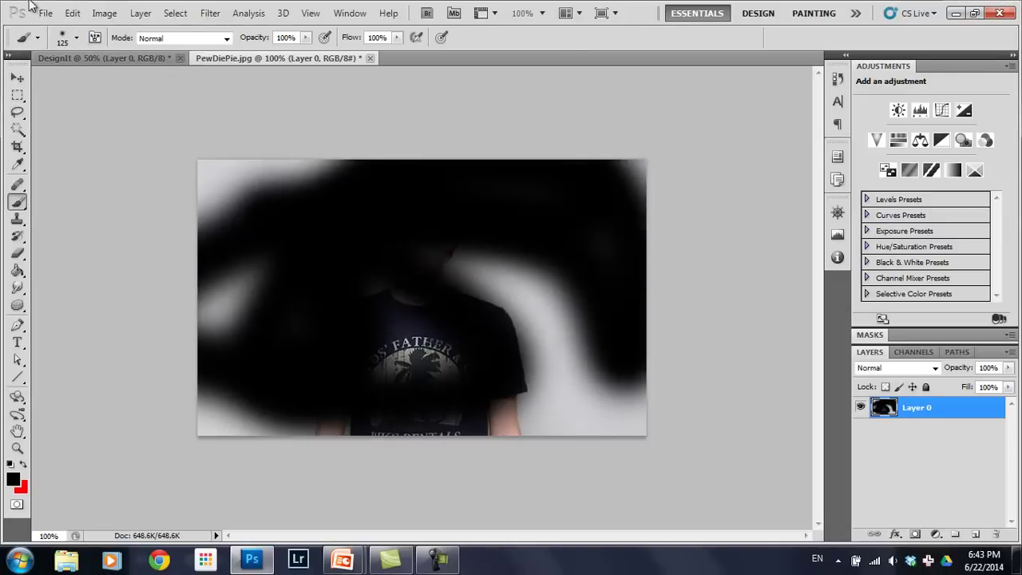
key("ctrl+alt+z")
key("ctrl+alt+z")
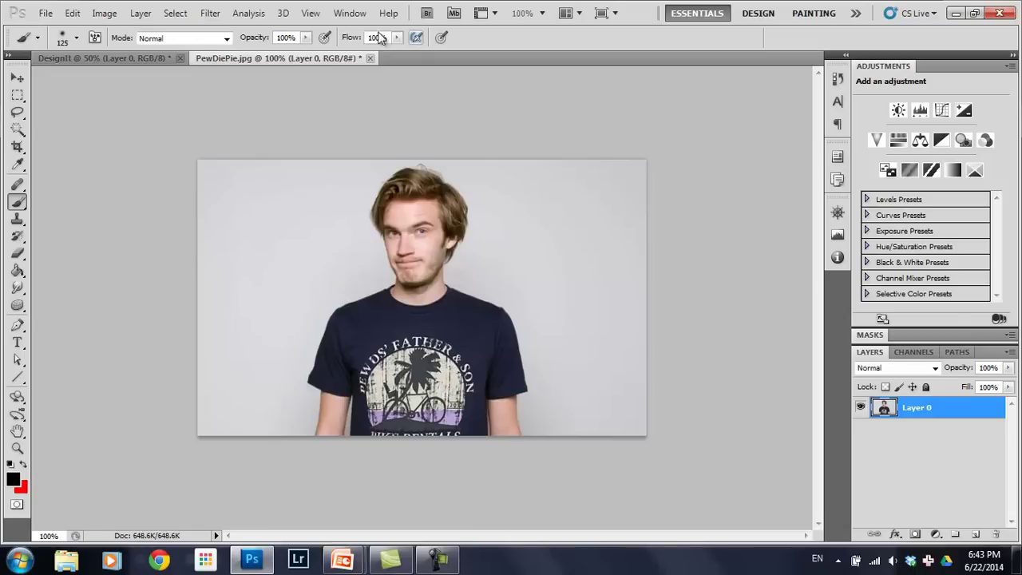
- Set the soft brush size to 25 px and paint a small looping black scribble on the background beside the man's head
left_click(77, 37)
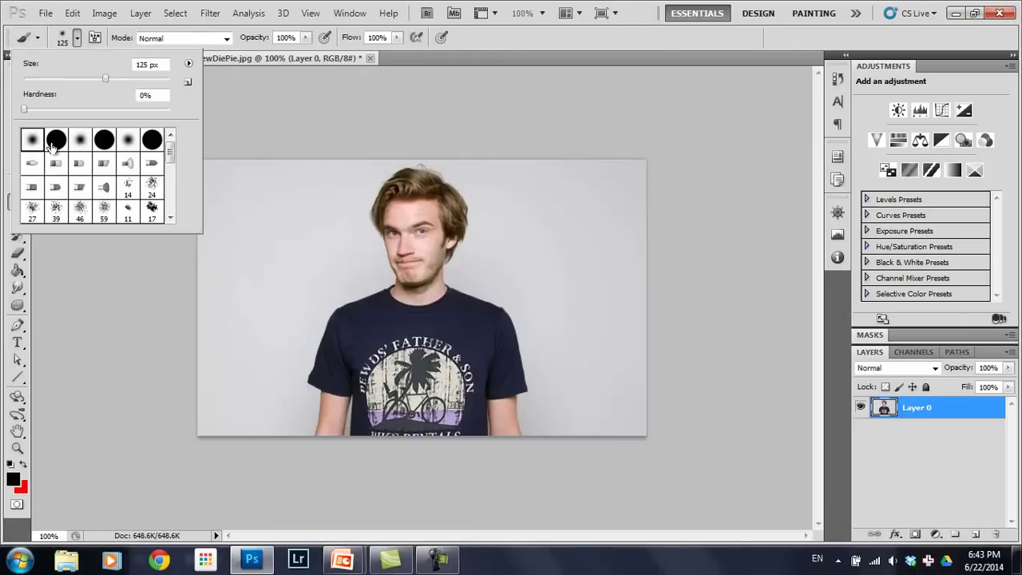
left_click_drag(106, 79, 136, 100)
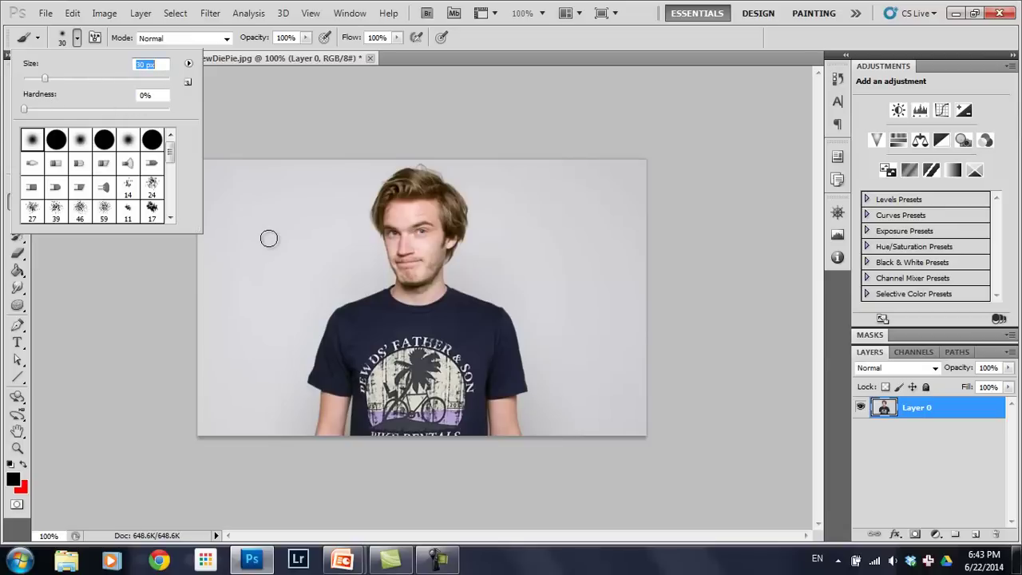
left_click_drag(46, 80, 118, 79)
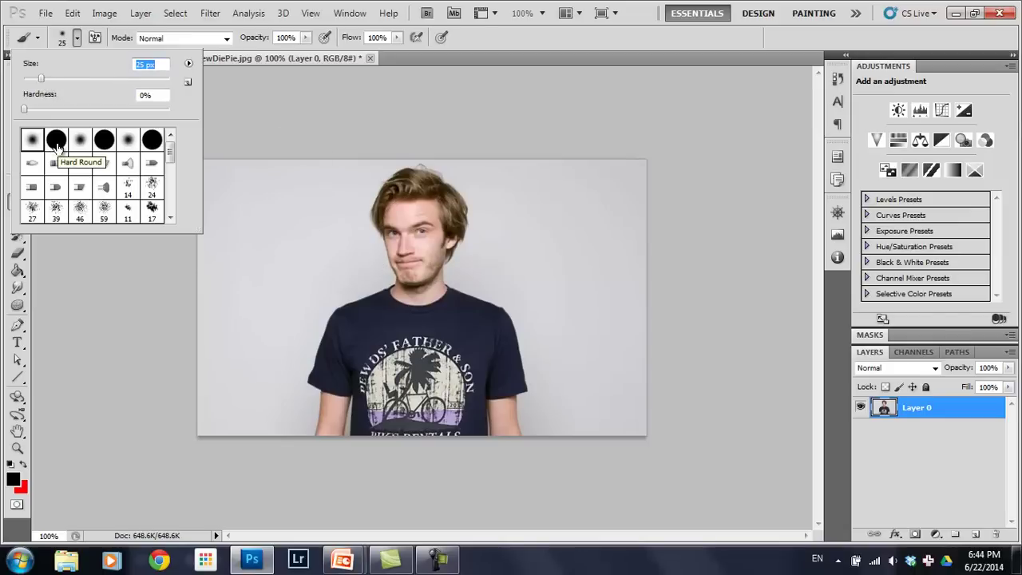
left_click(288, 237)
mouse_move(288, 237)
left_mouse_down()
mouse_move(319, 211)
mouse_move(283, 217)
left_mouse_up()
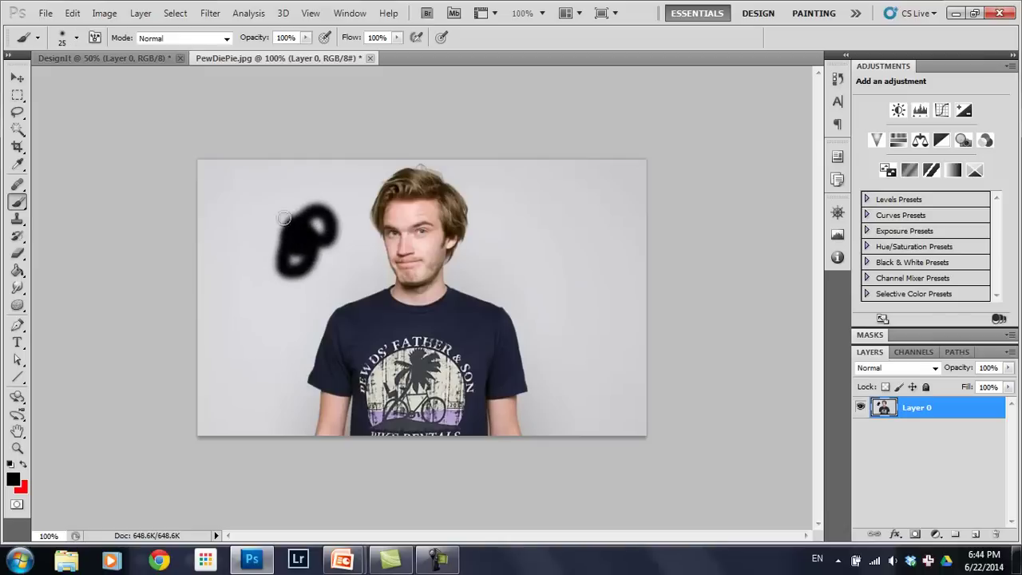
- Paint a solid black patch beside the man's chin with the hard round 25 px brush, and undo both black scribbles
left_click(72, 13)
left_click(72, 13)
left_click(72, 14)
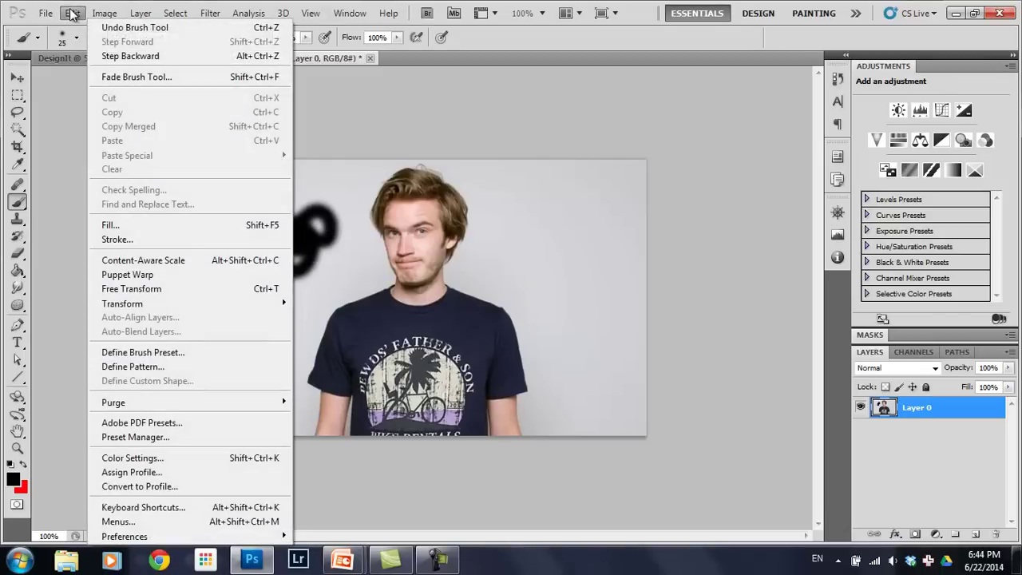
left_click(45, 12)
left_click(71, 39)
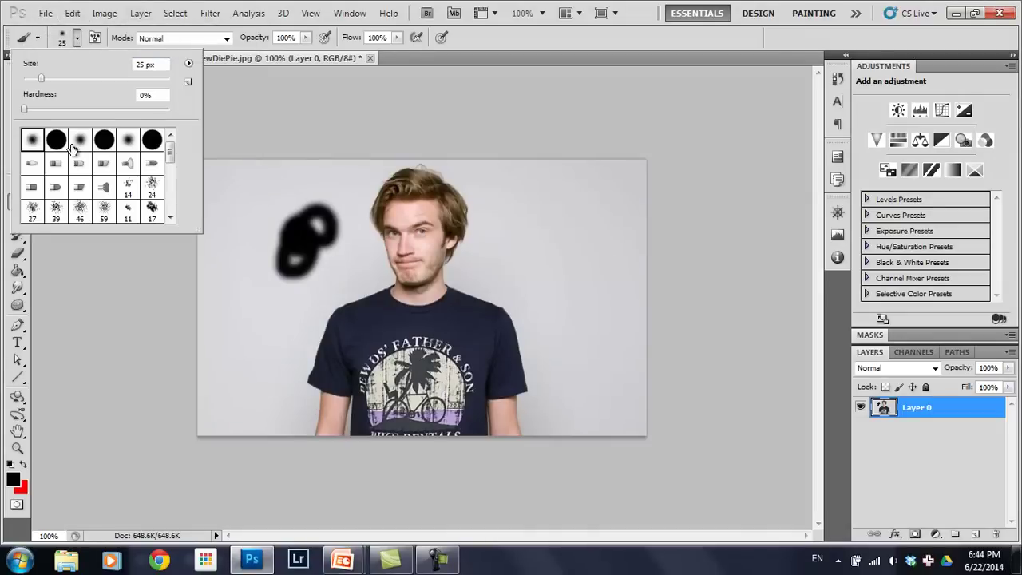
left_click(56, 142)
left_click(356, 257)
mouse_move(355, 257)
left_mouse_down()
mouse_move(325, 304)
mouse_move(382, 271)
mouse_move(335, 312)
left_mouse_up()
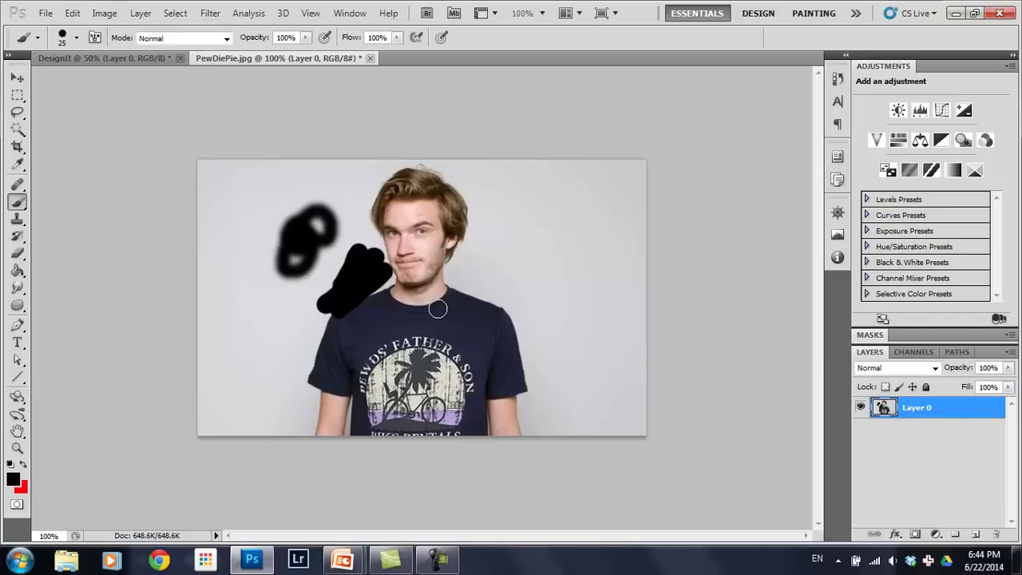
key("ctrl+alt+z")
key("ctrl+alt+z")
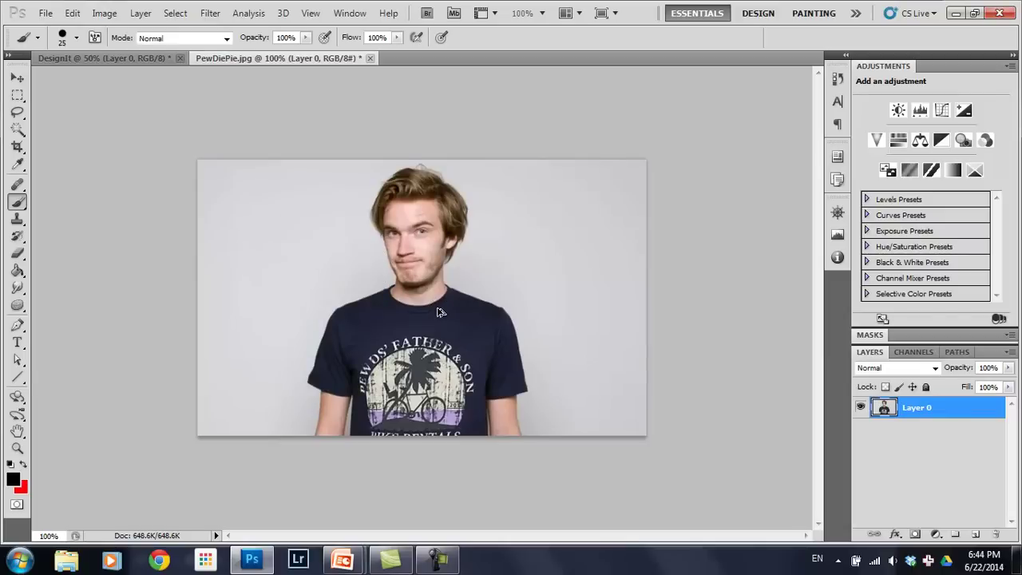
- Activate the Clone Stamp tool and set its soft brush size to 14 px
left_click(18, 219)
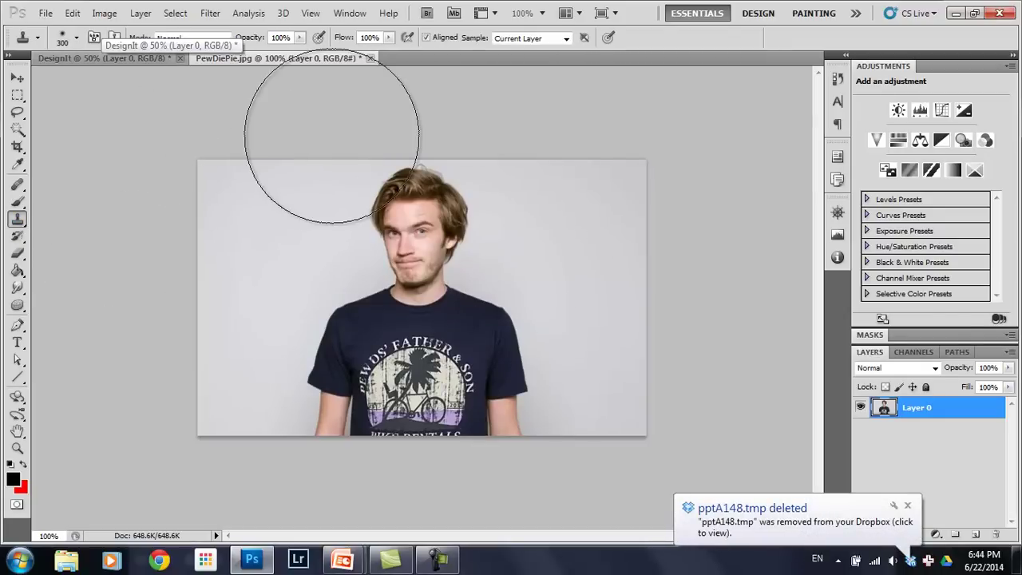
left_click(77, 38)
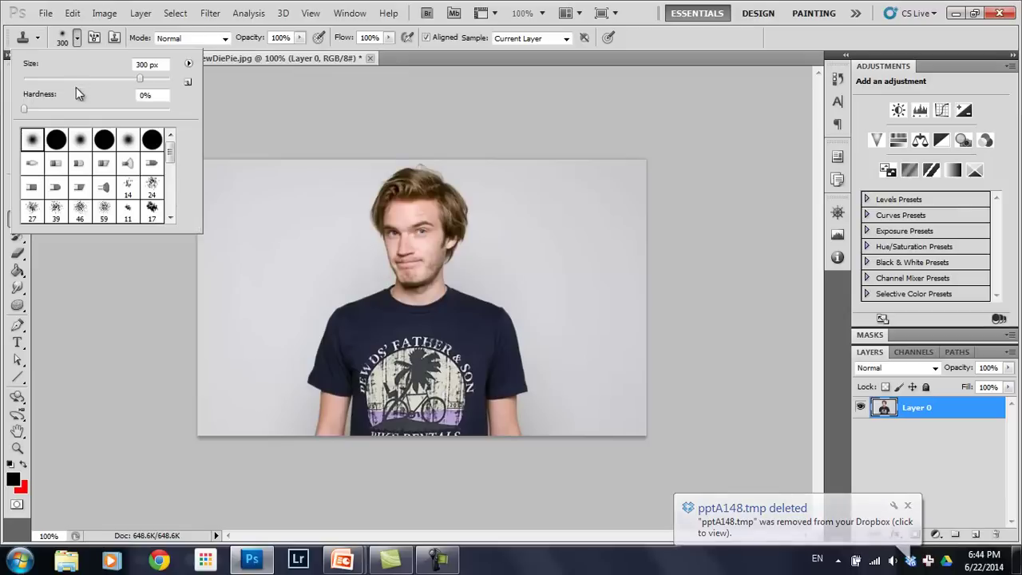
left_click_drag(76, 83, 34, 82)
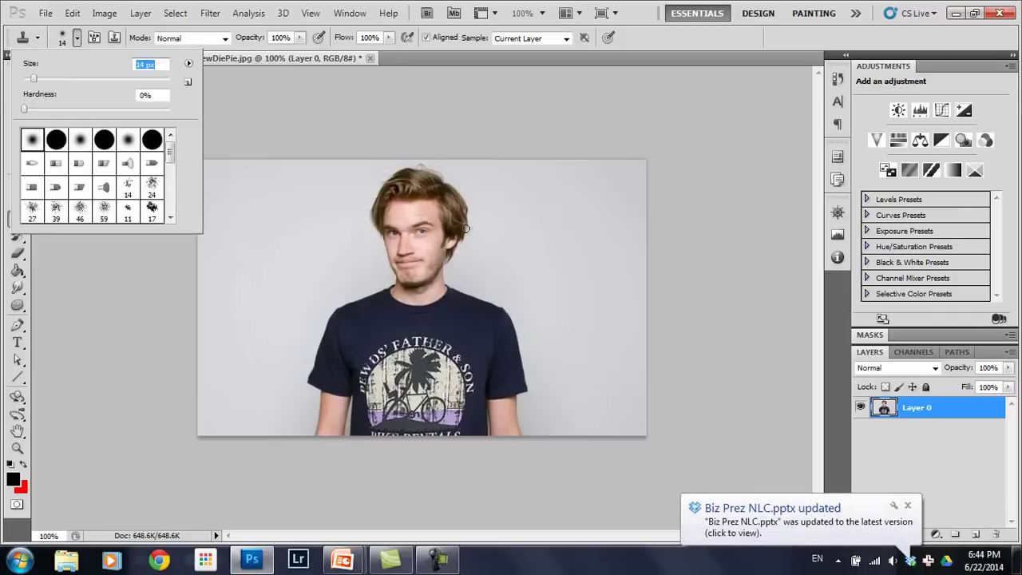
left_click(887, 254)
left_click(926, 460)
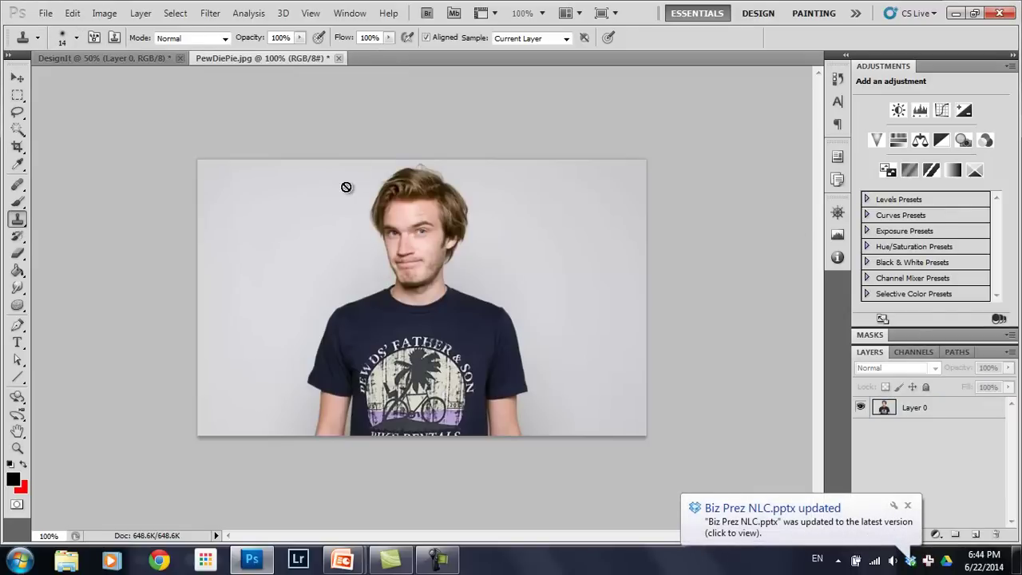
- Use the Navigator to zoom the photo to 222.55% and frame the man's head and shoulders
left_click(839, 211)
left_click_drag(765, 284, 769, 284)
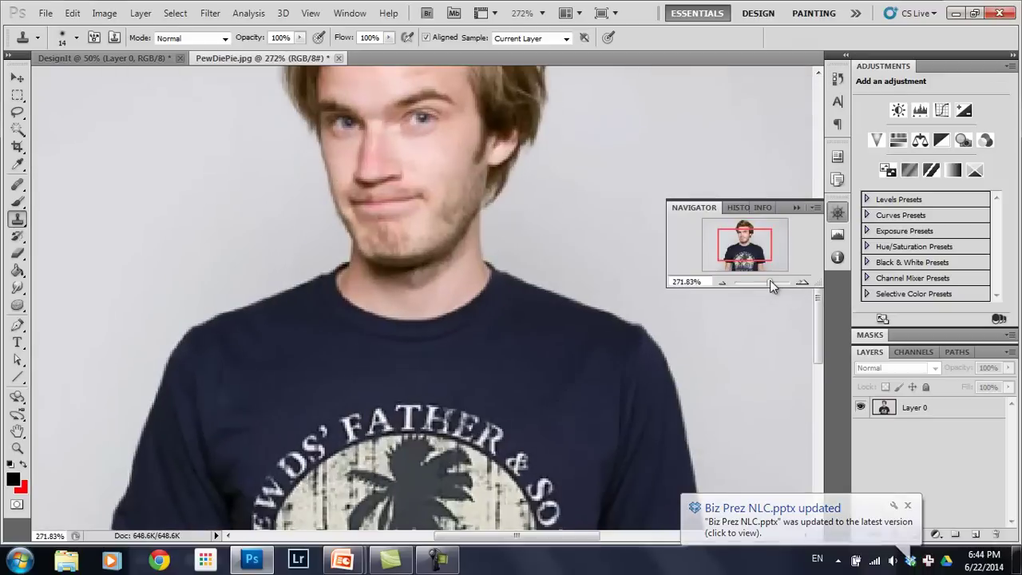
scroll(519, 408, "up", 5)
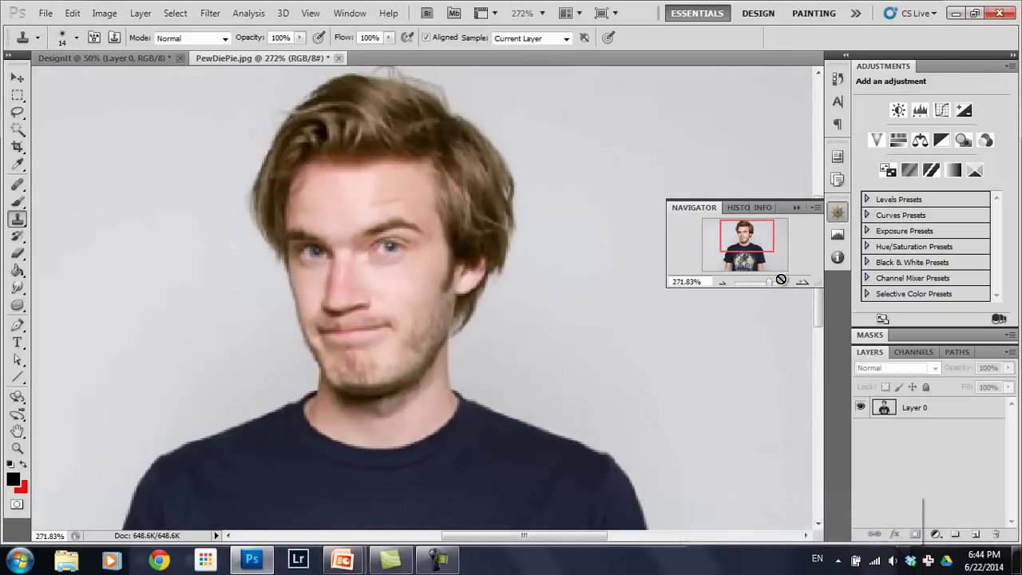
left_click(353, 14)
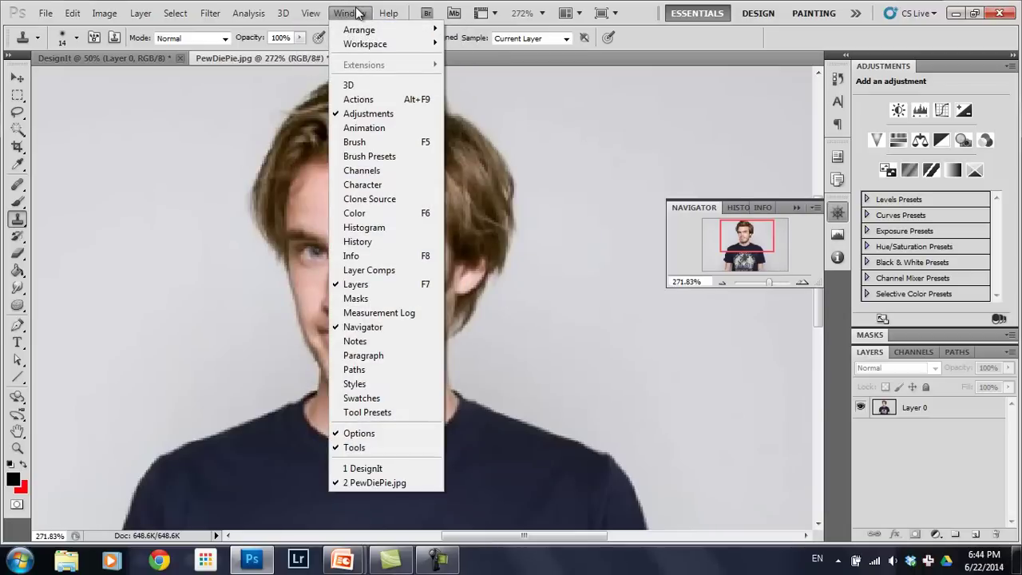
left_click(364, 327)
left_click(838, 212)
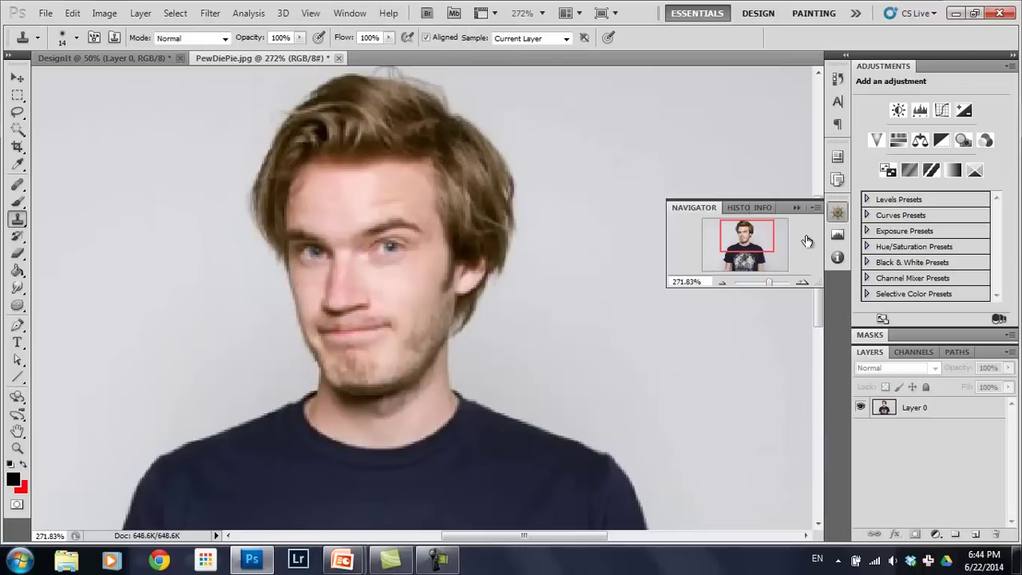
mouse_move(767, 282)
left_mouse_down()
mouse_move(731, 283)
mouse_move(763, 282)
left_mouse_up()
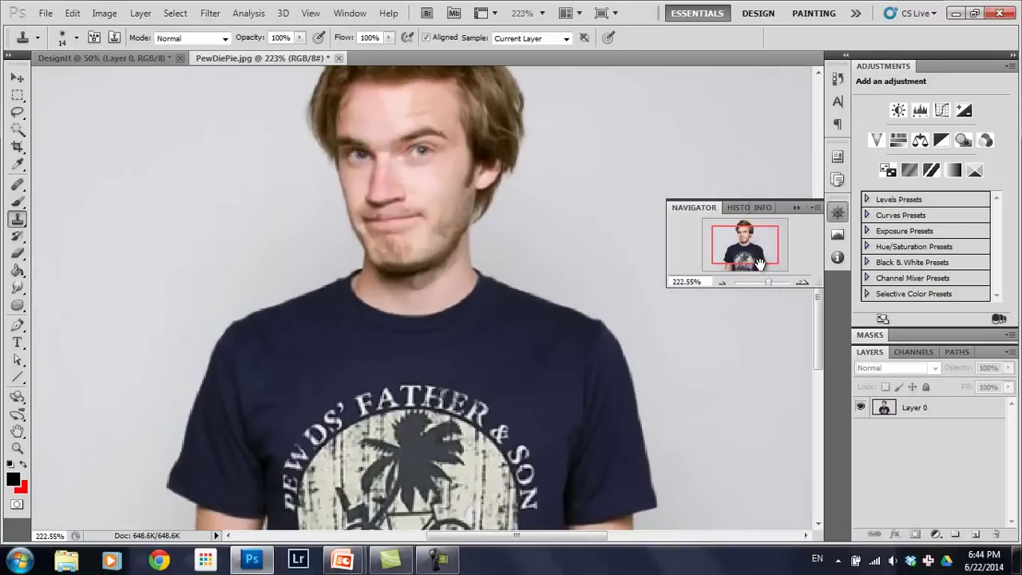
left_click_drag(739, 243, 758, 246)
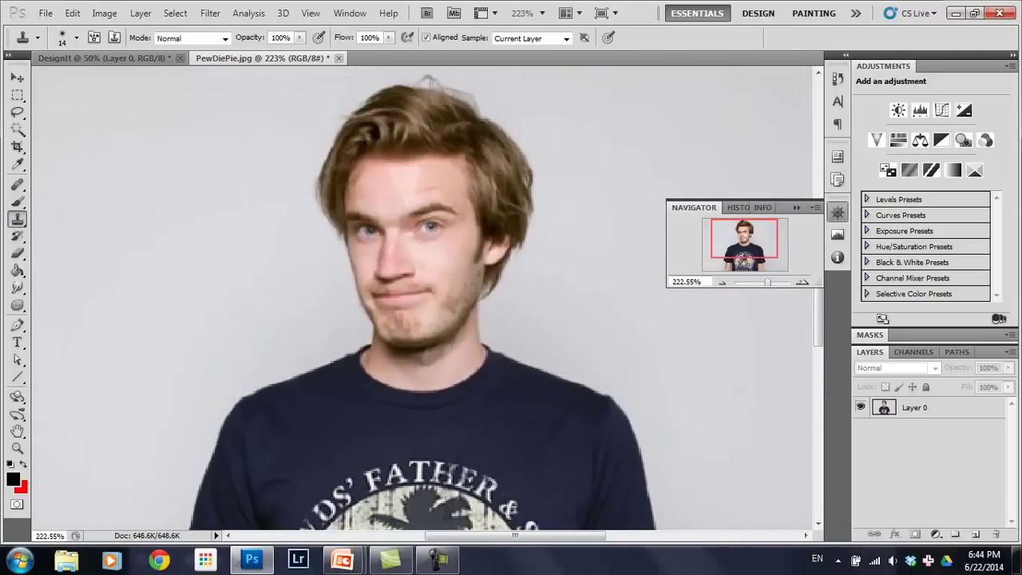
- On Layer 0, sample the forehead skin with the Clone Stamp and paint it over the man's left eye and eyebrow
left_click(942, 413)
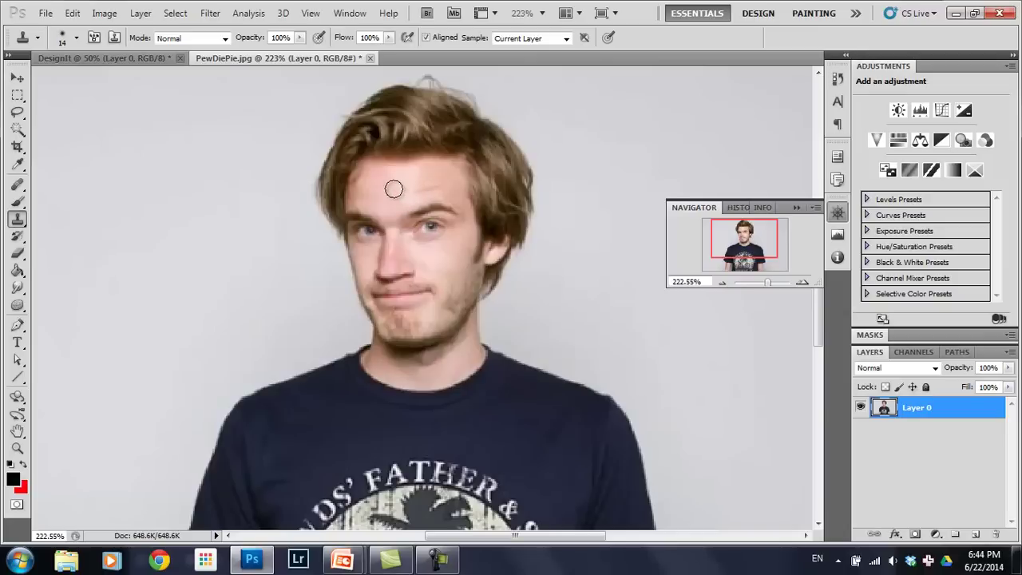
key("alt")
mouse_move(400, 188)
left_mouse_down()
mouse_move(435, 226)
mouse_move(410, 216)
mouse_move(432, 206)
mouse_move(448, 225)
mouse_move(452, 211)
mouse_move(405, 217)
left_mouse_up()
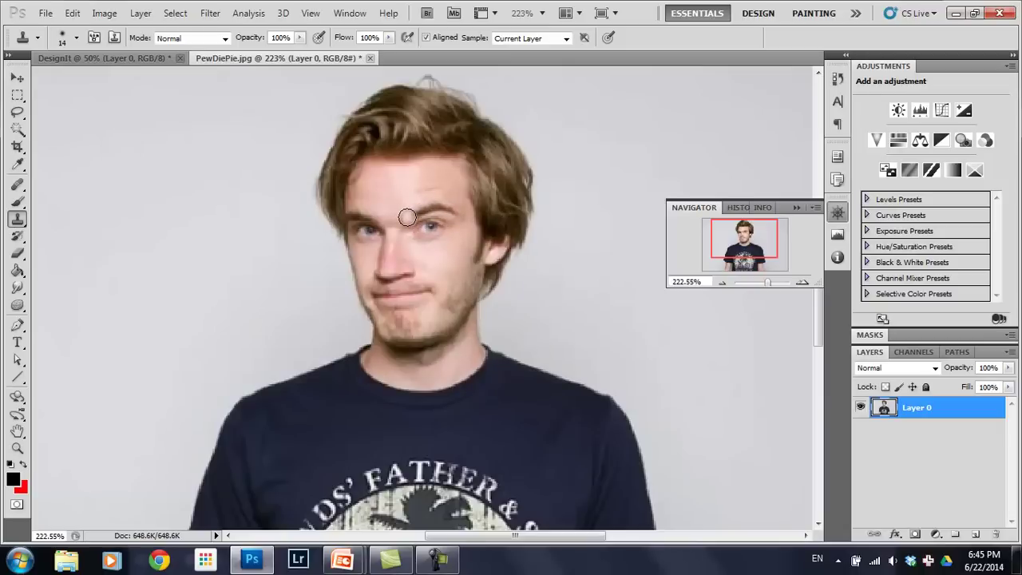
mouse_move(411, 211)
left_mouse_down()
mouse_move(449, 202)
mouse_move(493, 239)
mouse_move(425, 227)
left_mouse_up()
key("super")
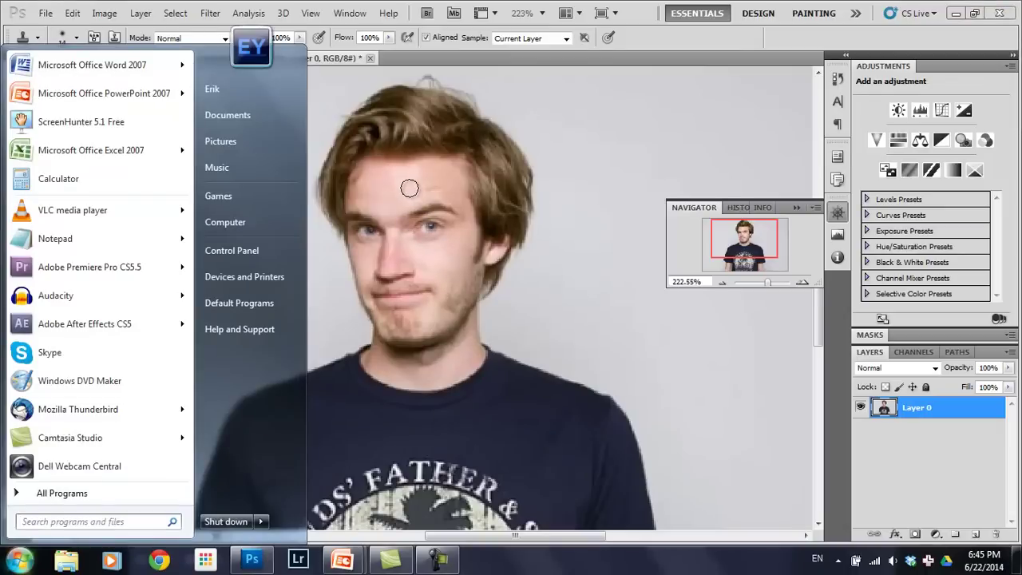
key("super")
left_click(403, 199, "alt")
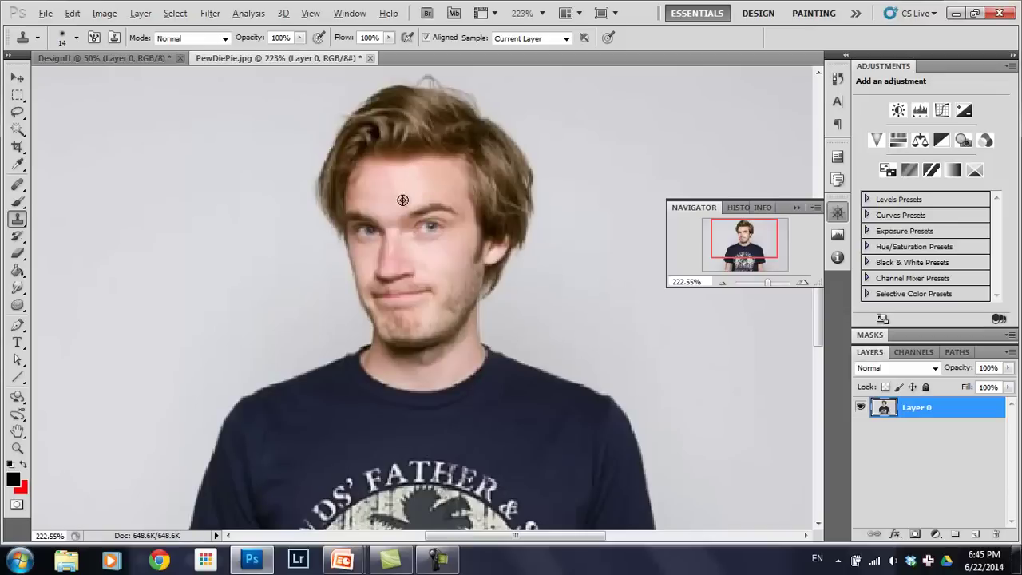
mouse_move(414, 214)
left_mouse_down()
mouse_move(447, 205)
mouse_move(398, 202)
mouse_move(440, 203)
mouse_move(400, 210)
mouse_move(440, 222)
mouse_move(417, 231)
mouse_move(431, 212)
mouse_move(437, 254)
mouse_move(455, 218)
mouse_move(411, 226)
mouse_move(424, 199)
mouse_move(456, 217)
mouse_move(455, 228)
left_mouse_up()
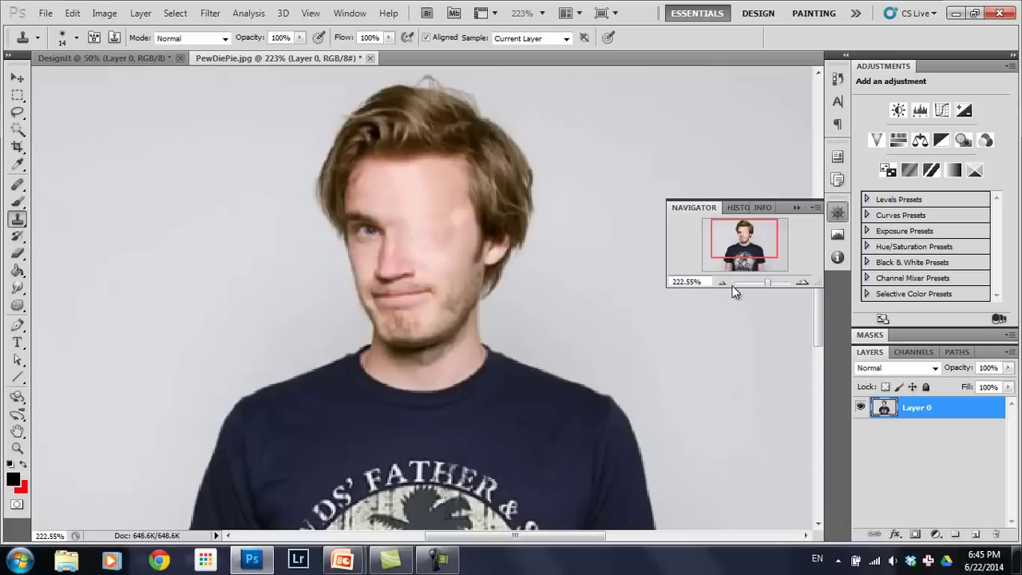
- Zoom out to 164.87%, look through the Clone Stamp and History Brush tool groups, and activate the Eraser
left_click_drag(738, 283, 765, 285)
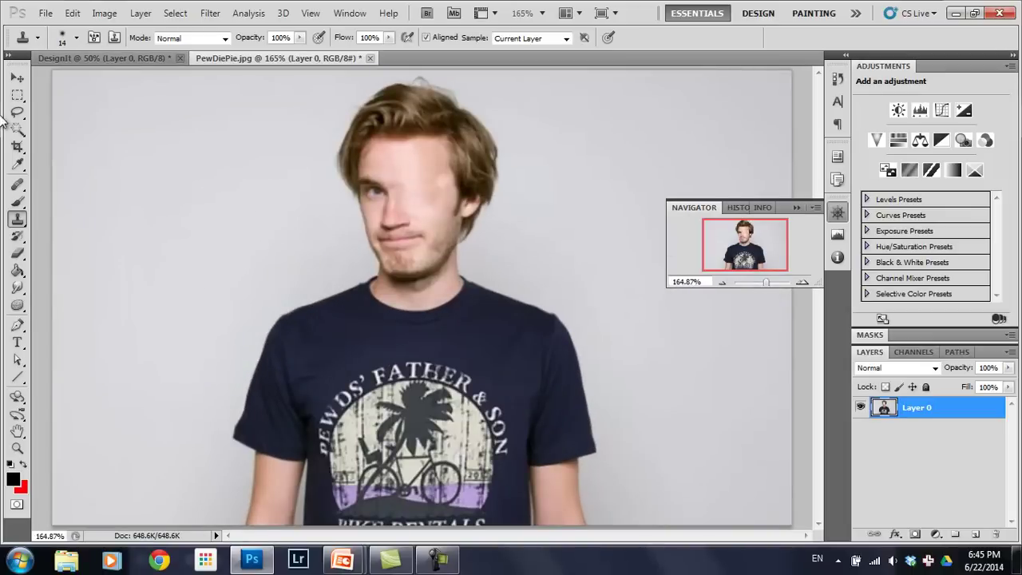
left_click(17, 217)
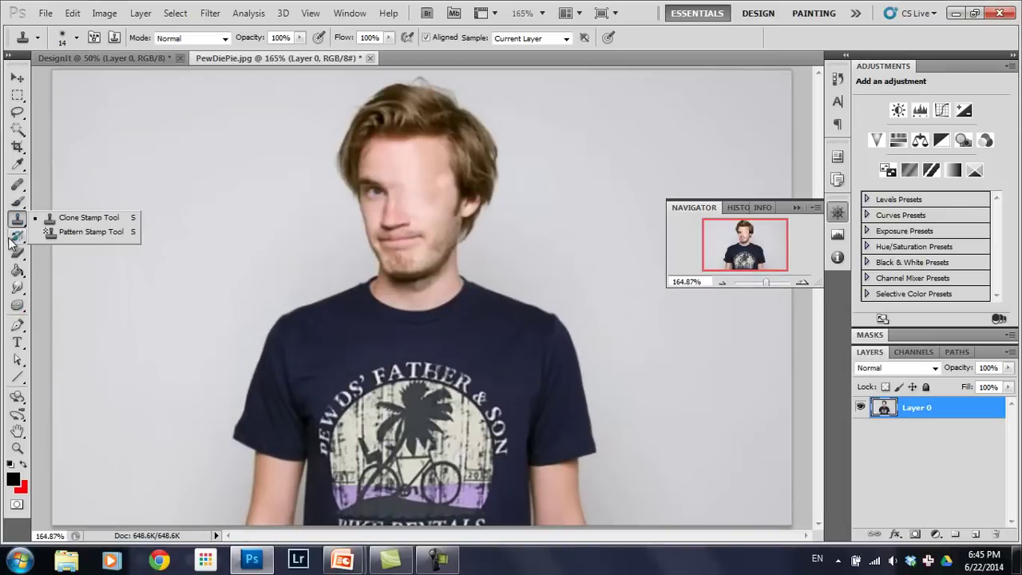
left_click(16, 238)
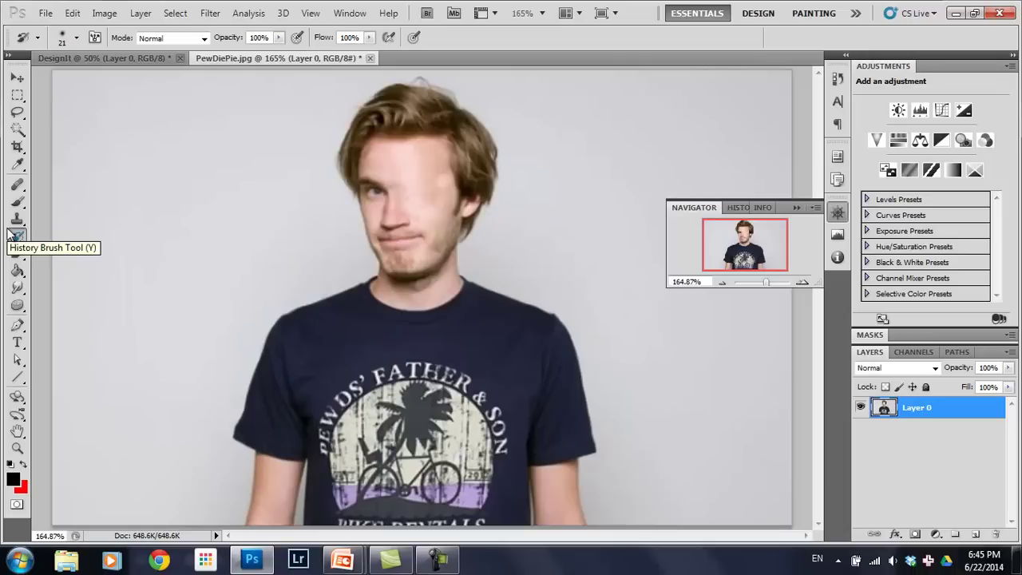
left_click(16, 221)
left_click(16, 238)
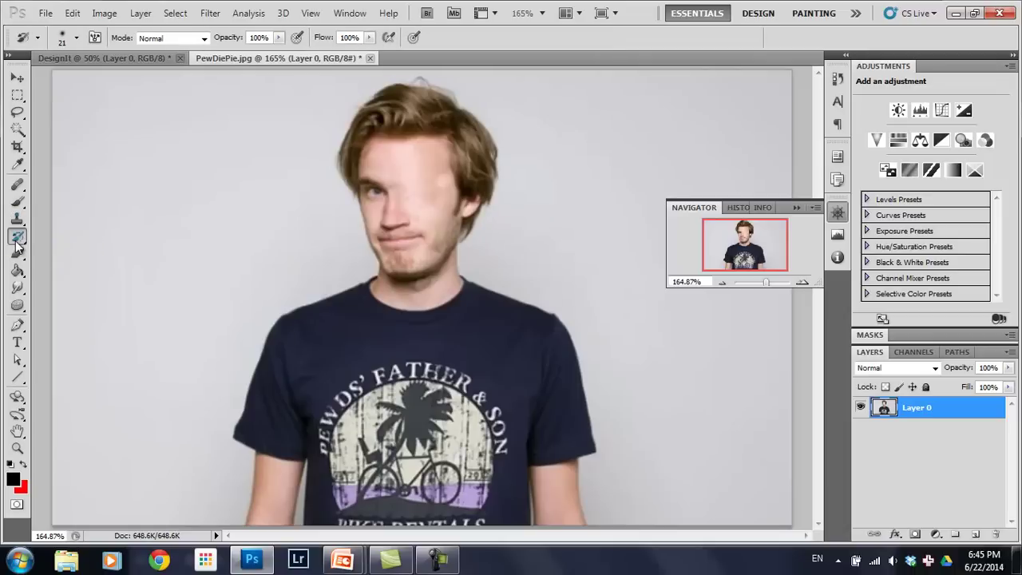
left_click(18, 253)
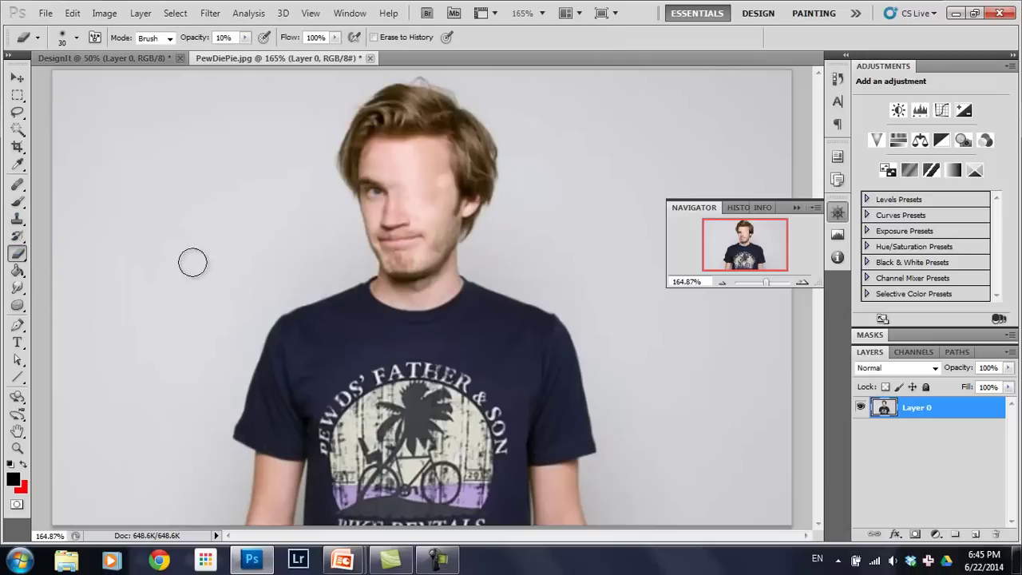
left_click(16, 238)
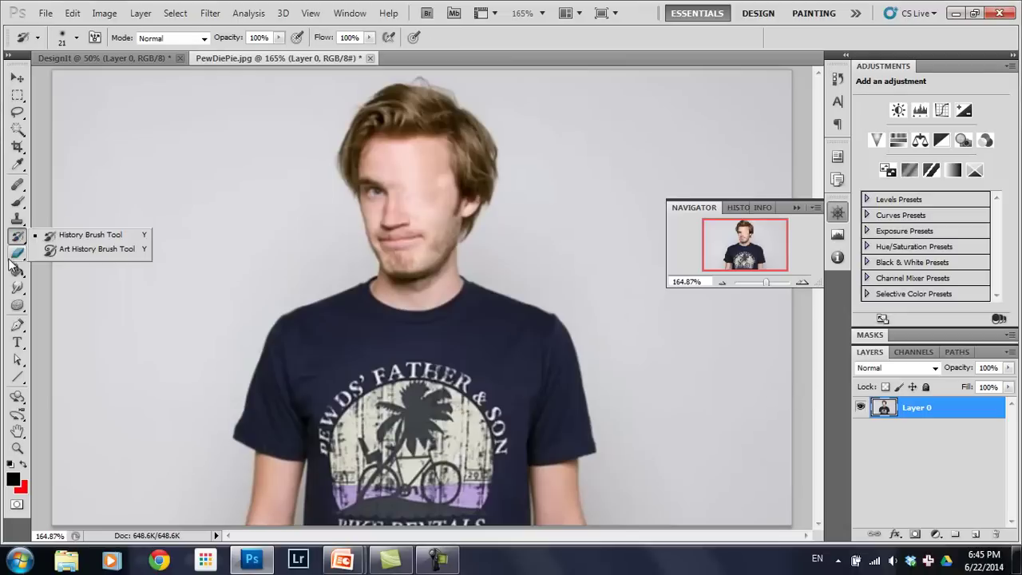
left_click(17, 253)
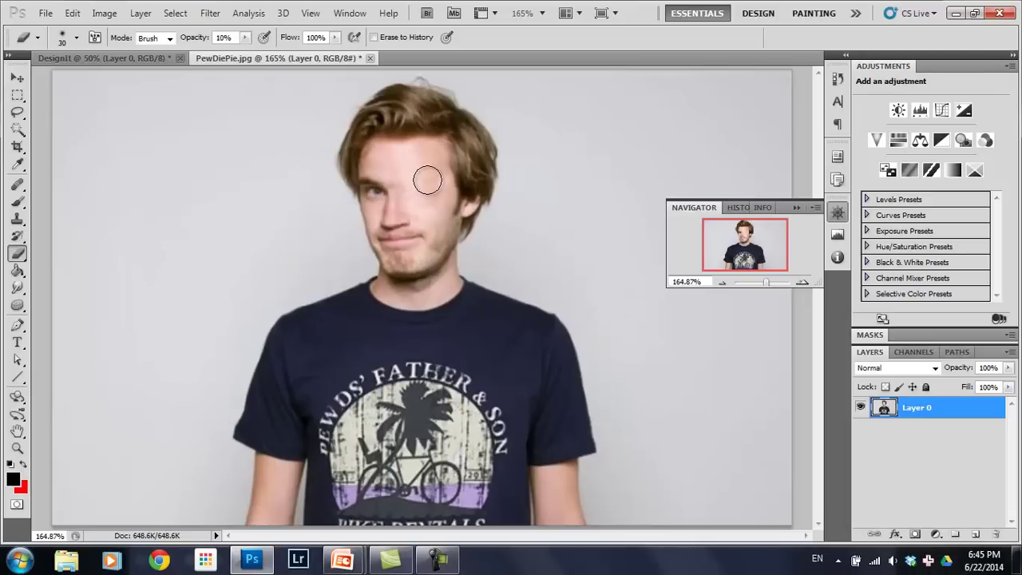
- Try the 30 px Eraser on the man's face, set its opacity to 100%, erase across the photo, and undo the strokes
mouse_move(427, 179)
left_mouse_down()
mouse_move(399, 171)
mouse_move(441, 180)
left_mouse_up()
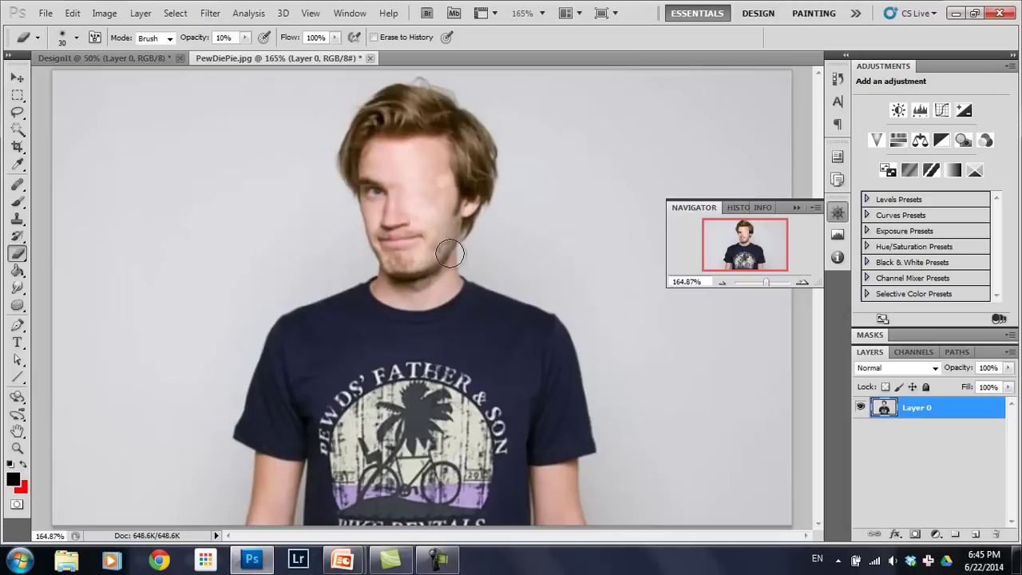
left_click(246, 38)
mouse_move(567, 249)
left_mouse_down()
mouse_move(519, 127)
mouse_move(403, 163)
left_mouse_up()
mouse_move(455, 274)
left_mouse_down()
mouse_move(408, 242)
mouse_move(551, 88)
left_mouse_up()
key("ctrl+z")
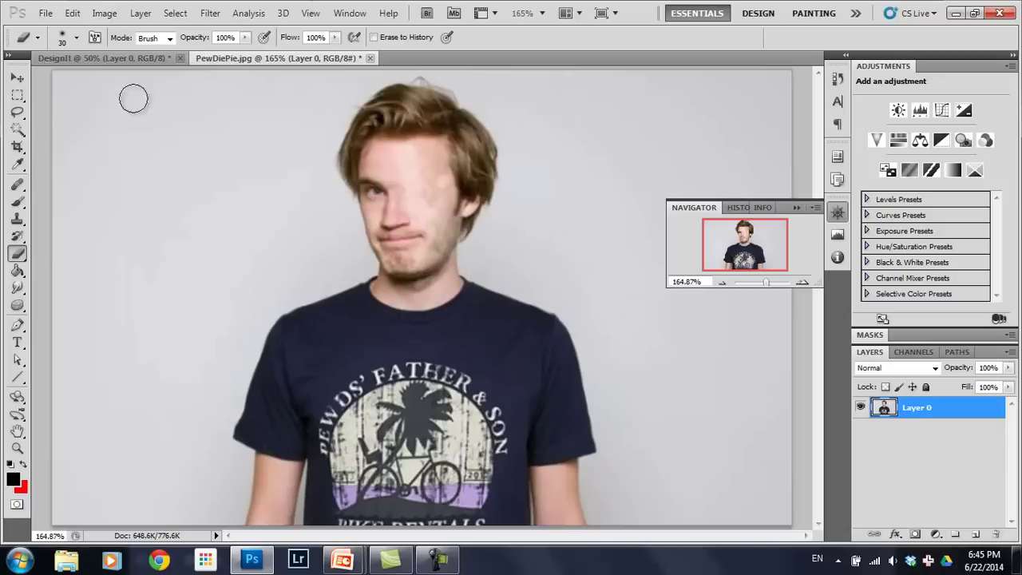
left_click(76, 37)
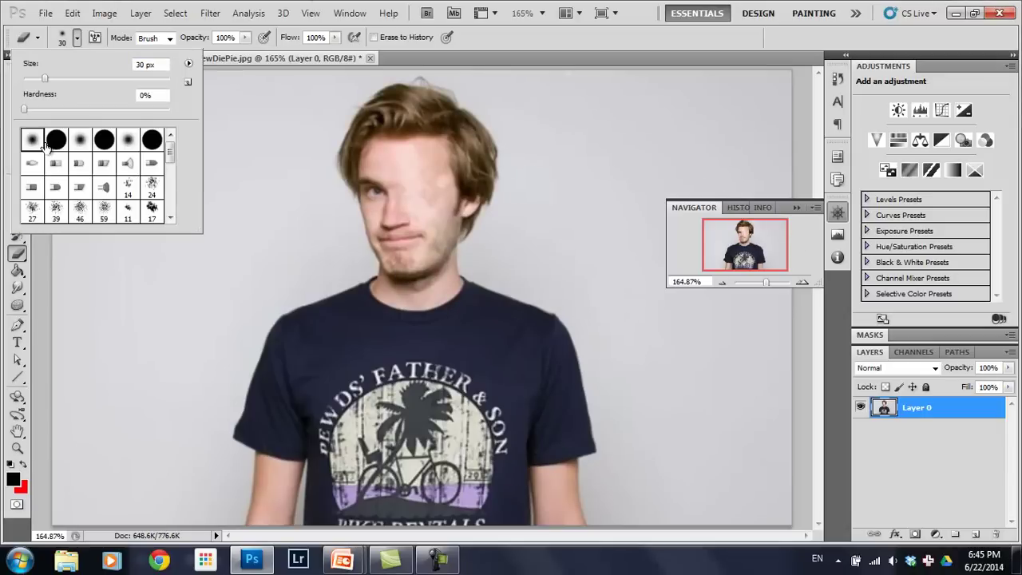
left_click(82, 38)
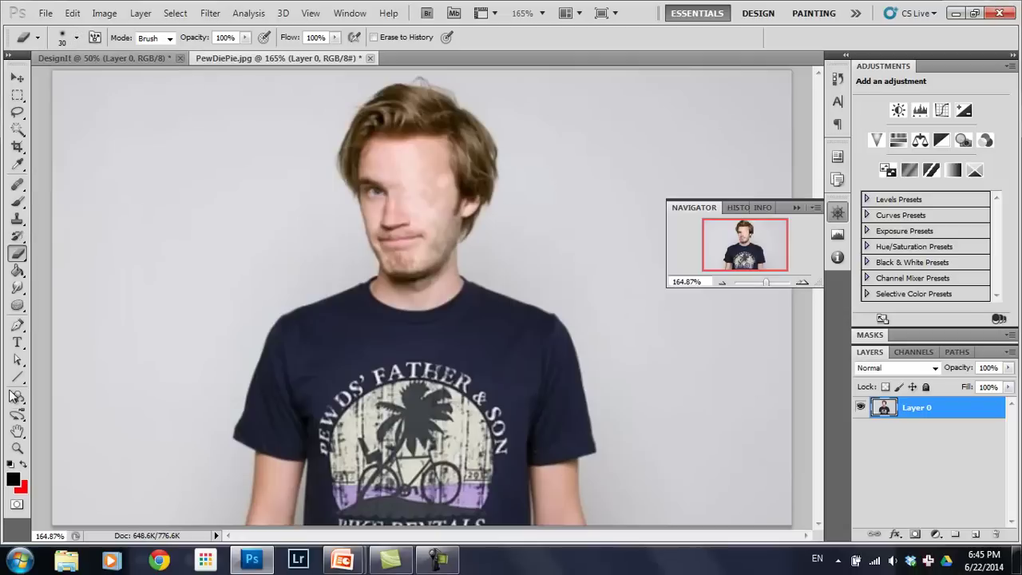
- Fill the photo's grey background with black using the Paint Bucket at tolerance 30, and undo the fill
left_click(16, 272)
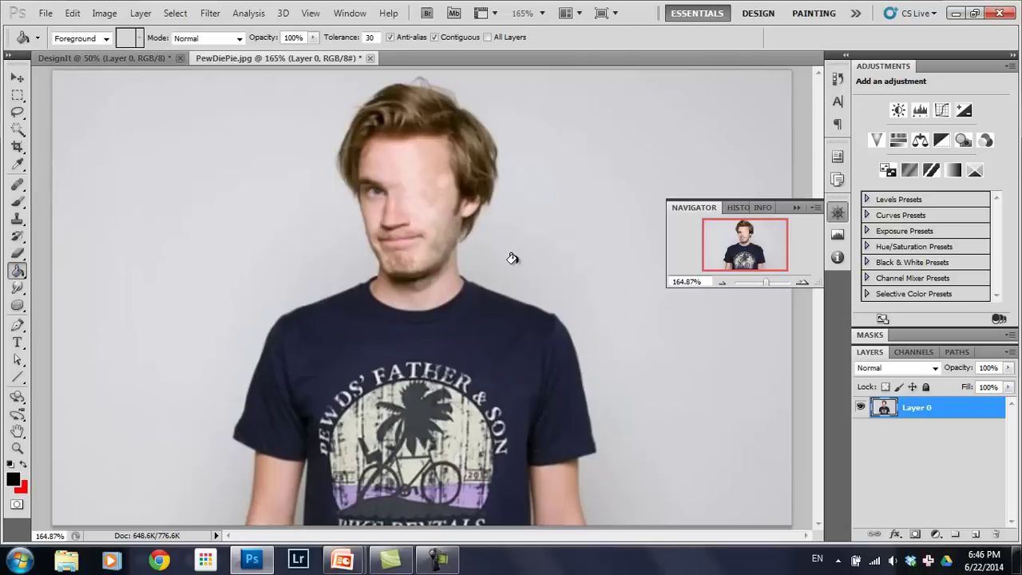
left_click(155, 206)
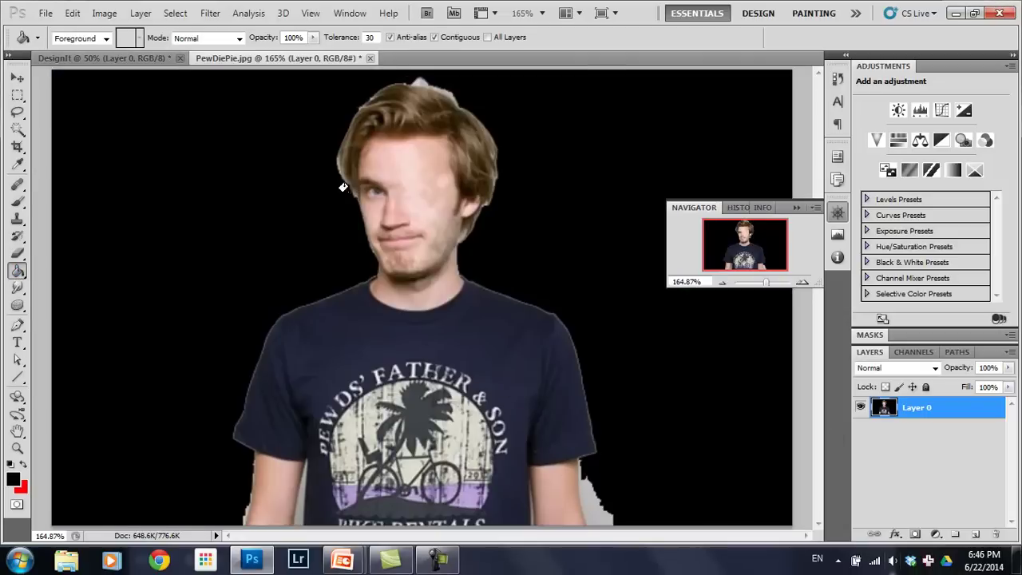
key("ctrl+z")
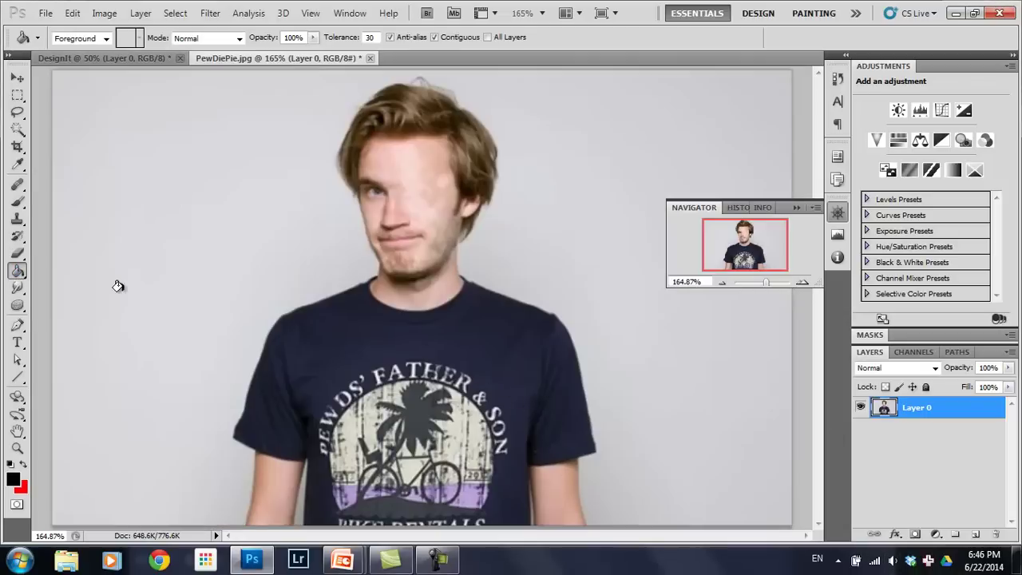
- Look at the Smudge tool's options and activate the Type tool
left_click(16, 290)
left_click(14, 293)
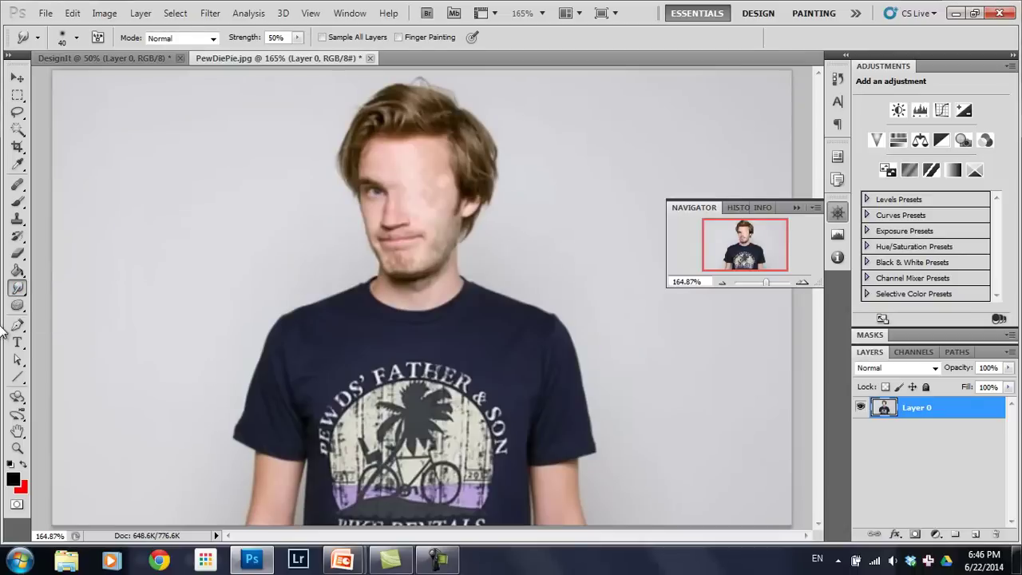
left_click(16, 342)
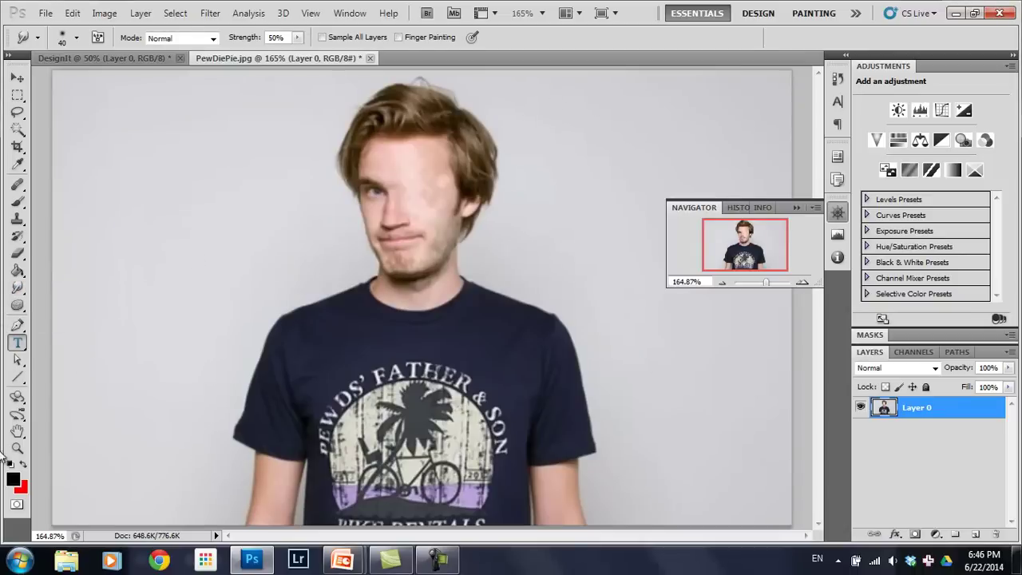
- Add the black text "coolio" in 150 pt Bebas Neue and move it across the man's face
left_click(12, 343)
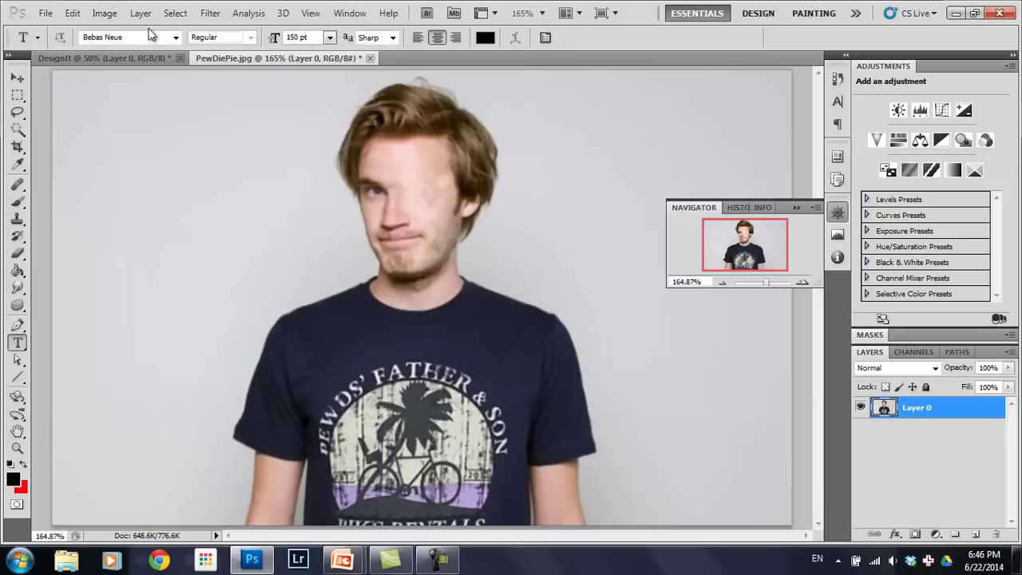
left_click(155, 190)
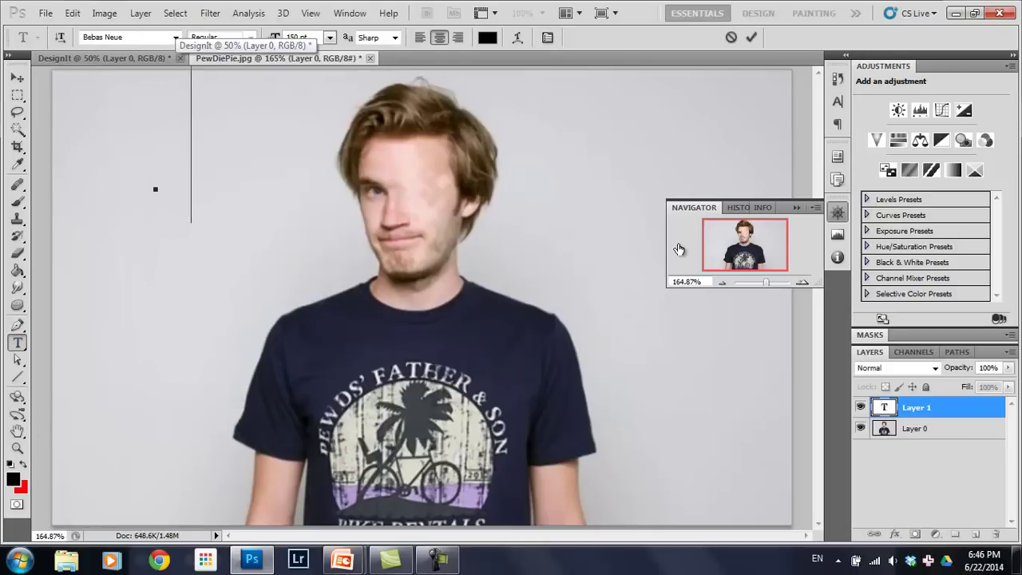
type("coolio")
key("ctrl+Return")
key("v")
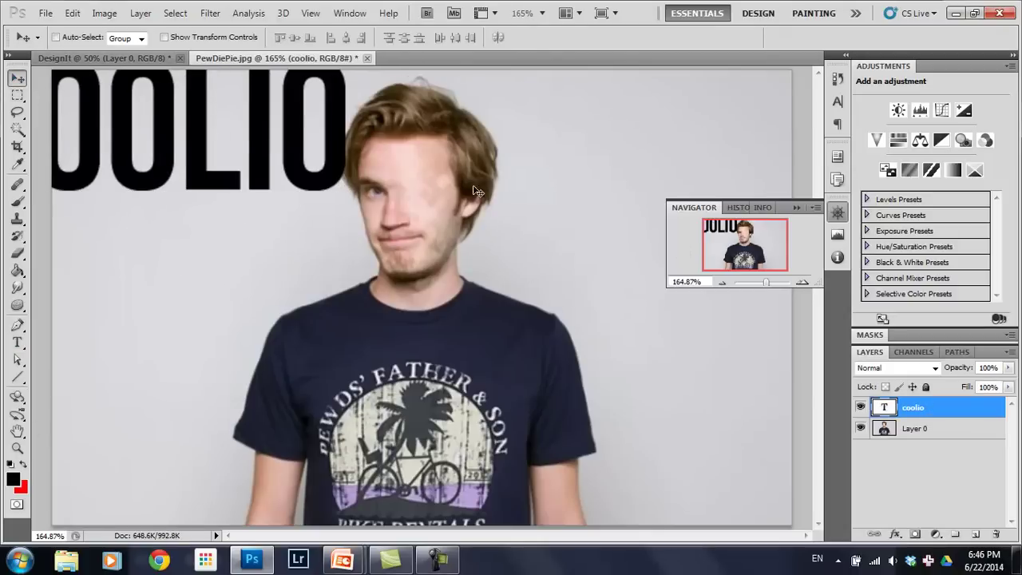
left_click_drag(307, 147, 564, 175)
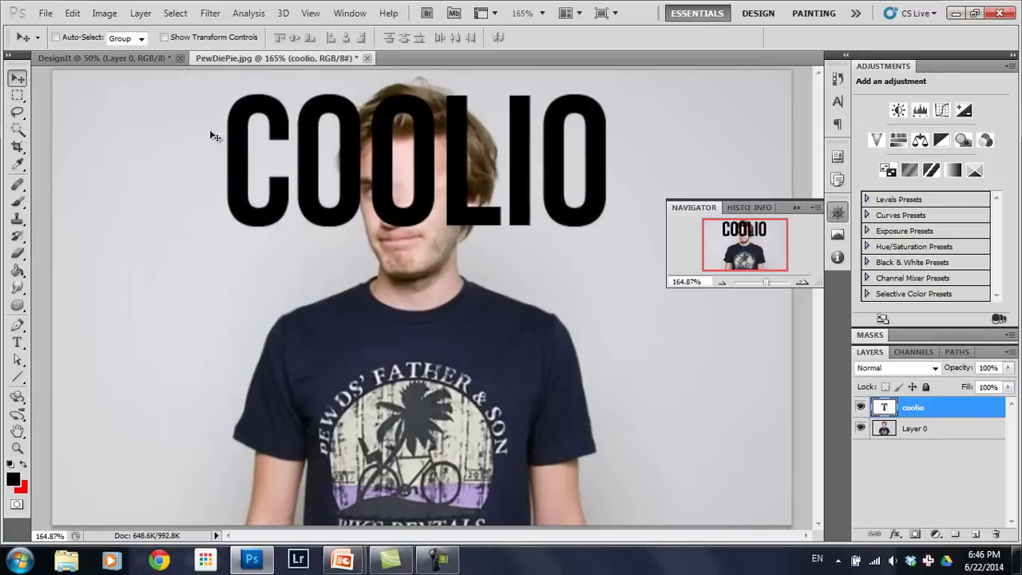
left_click(956, 478)
left_click(963, 410)
left_click(947, 428)
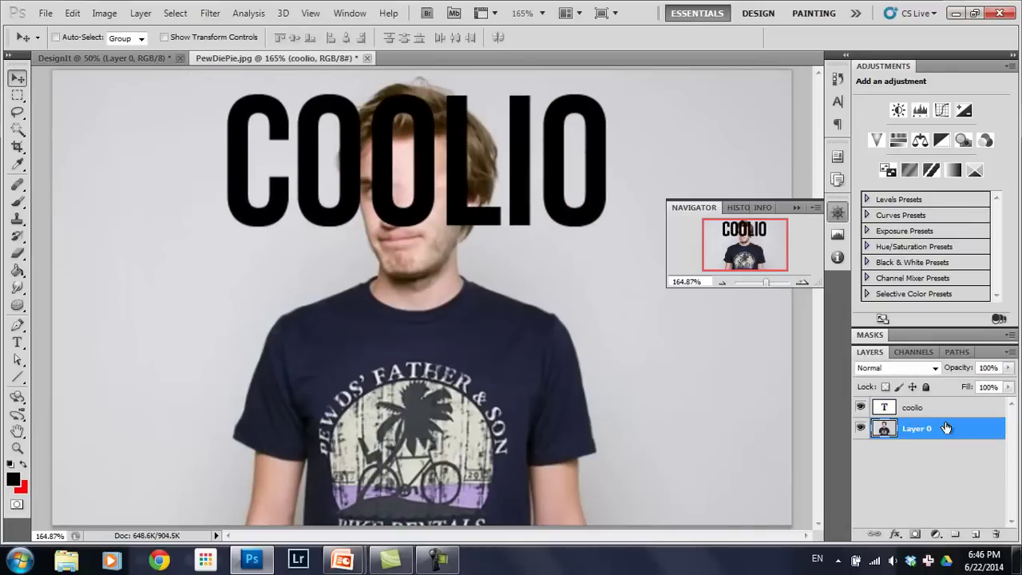
left_click(956, 409)
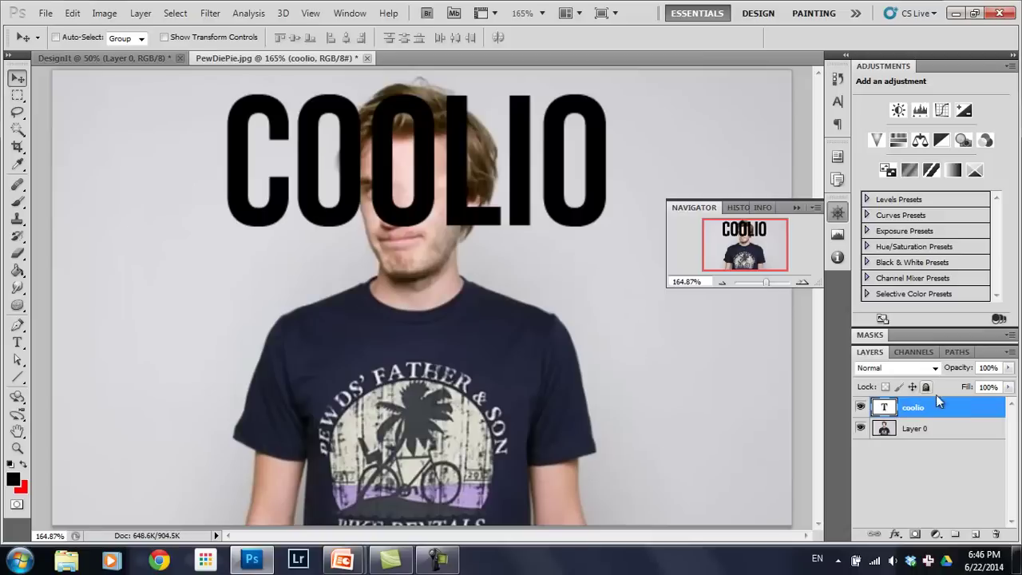
left_click(949, 435)
left_click(949, 411)
left_click_drag(917, 408, 893, 402)
- Change the whole "coolio" text to the Bell MT font and colour it red (ff0000)
left_click(17, 344)
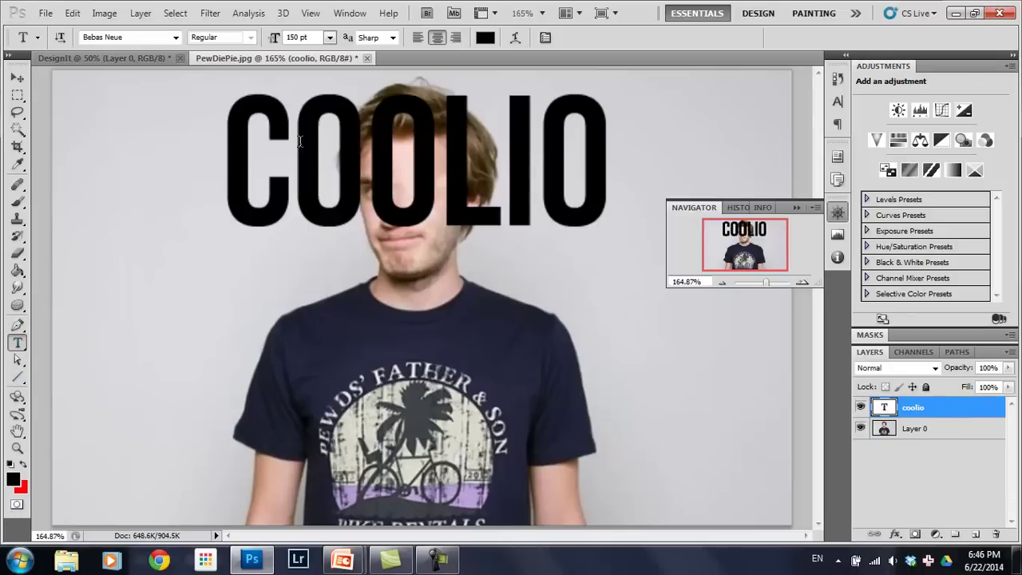
left_click_drag(246, 151, 671, 156)
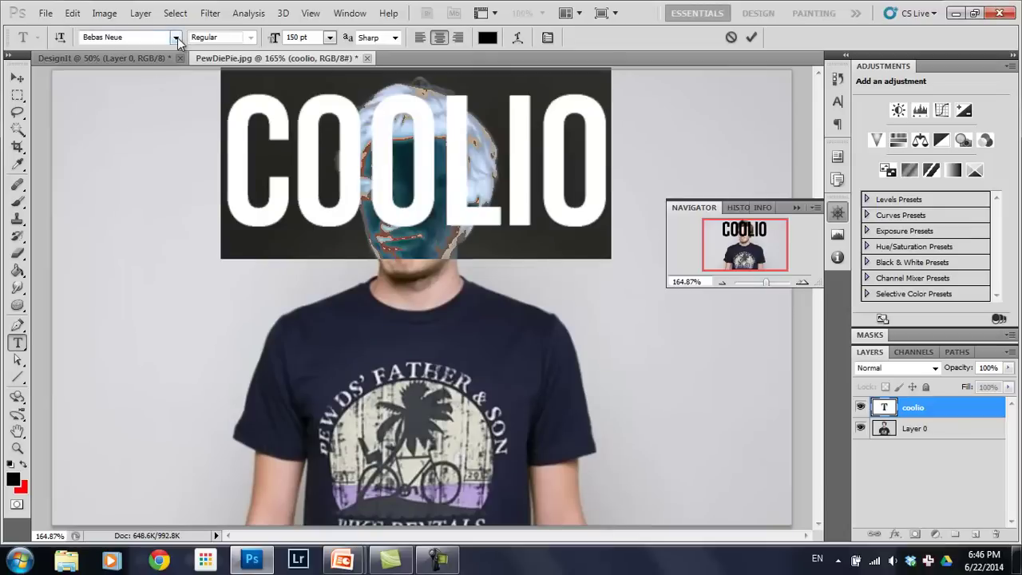
left_click(175, 37)
left_click(185, 67)
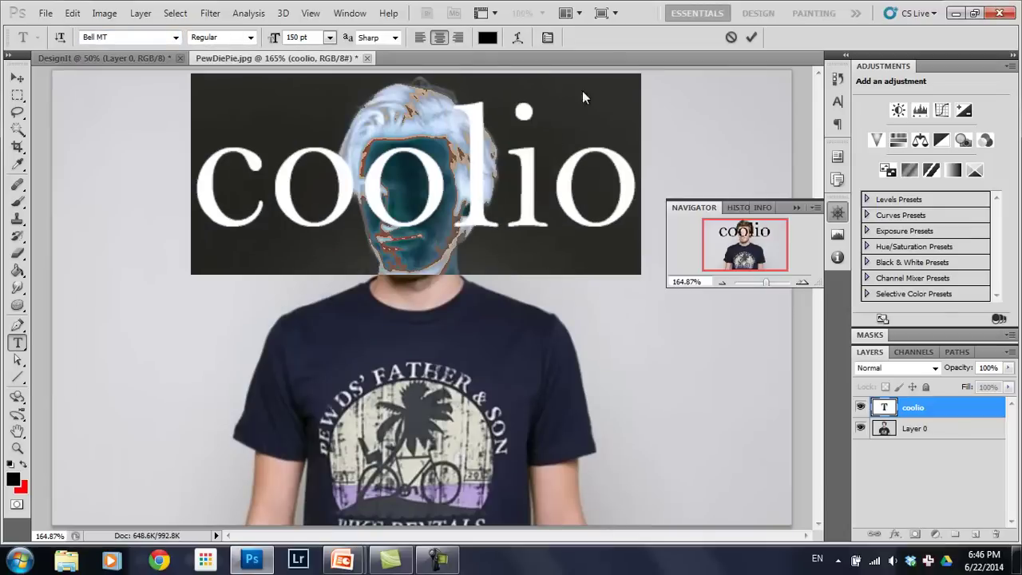
left_click(488, 38)
type("255")
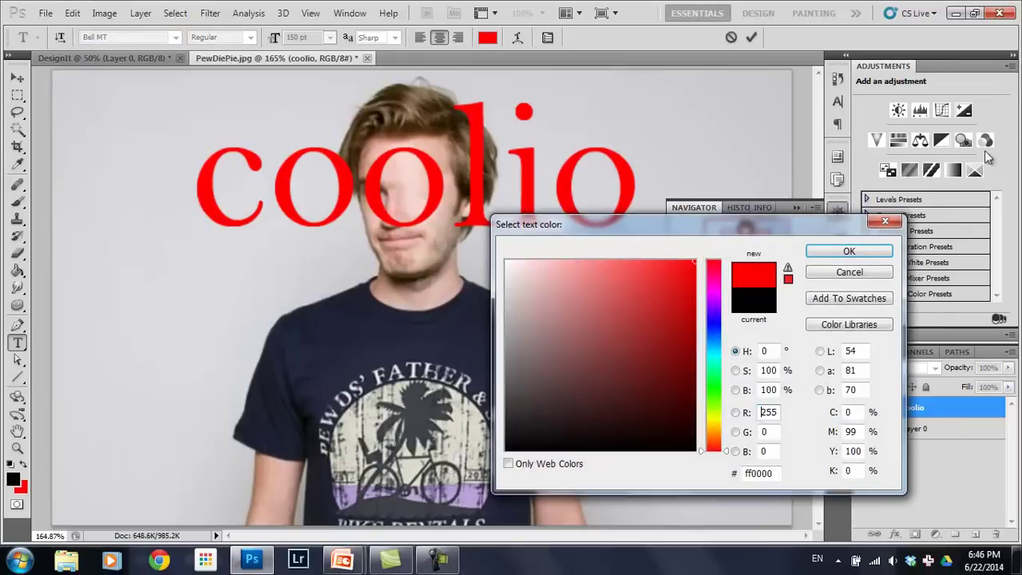
left_click(853, 250)
left_click(950, 463)
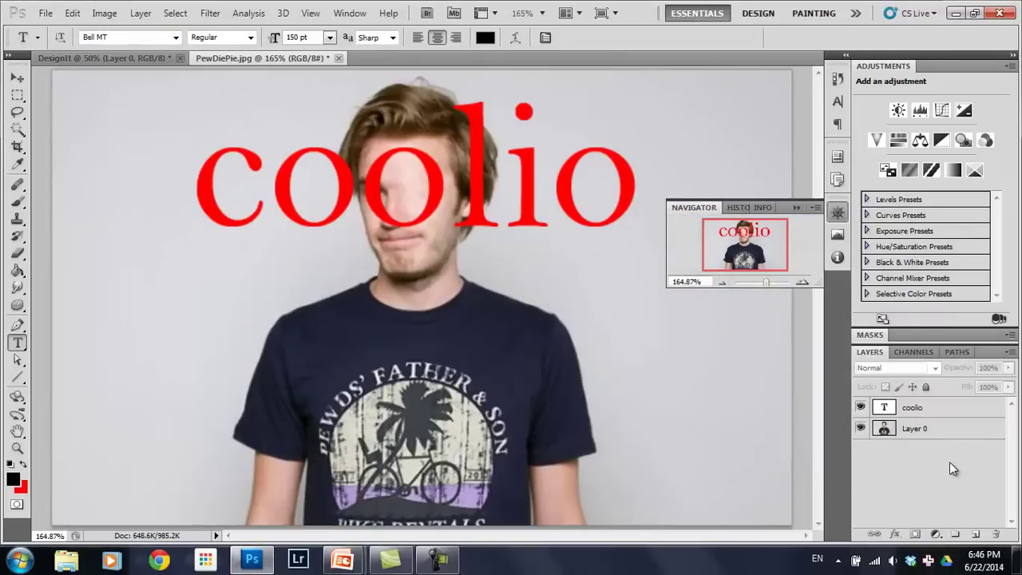
- Look through the path selection and shape tools, and draw a wide black rectangle beside the man's shoulder with the Rectangle tool
left_click(18, 359)
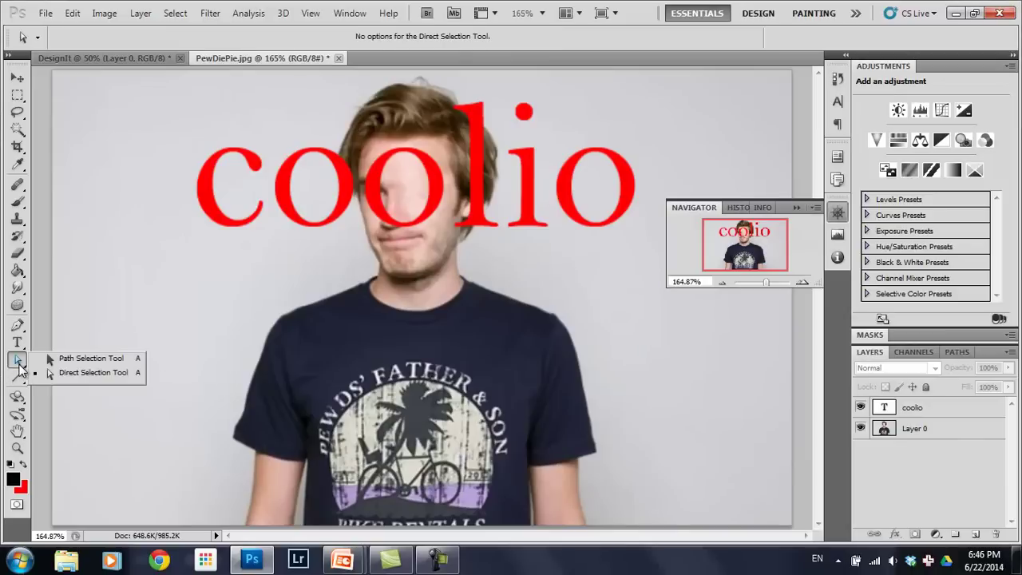
left_click(18, 378)
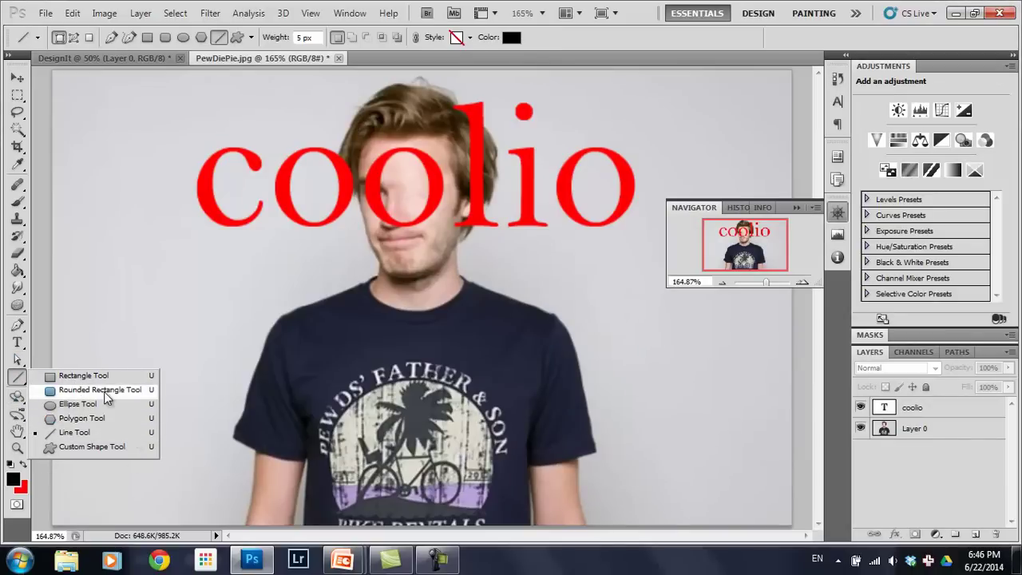
left_click(18, 382)
left_click(16, 382)
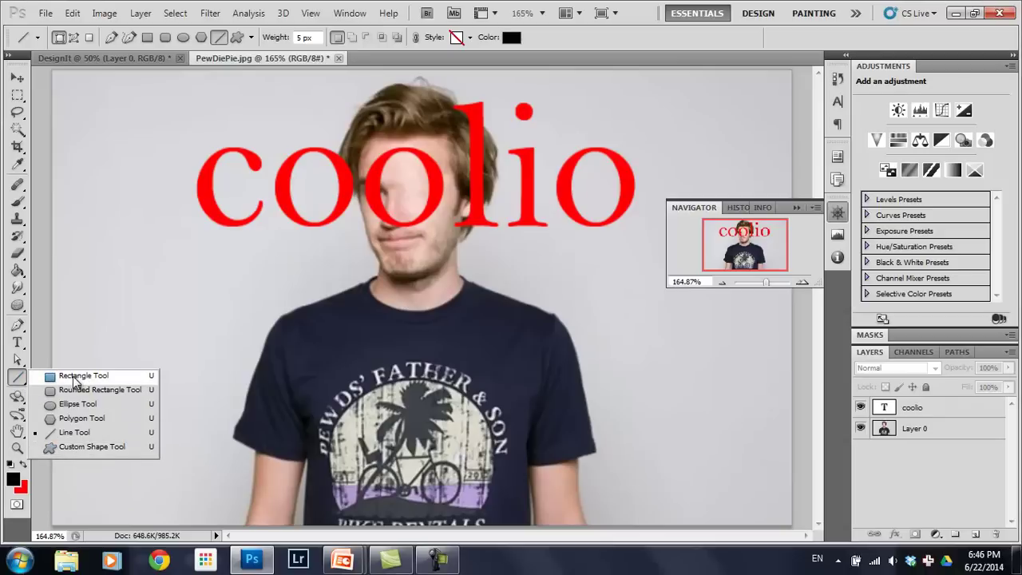
left_click(74, 376)
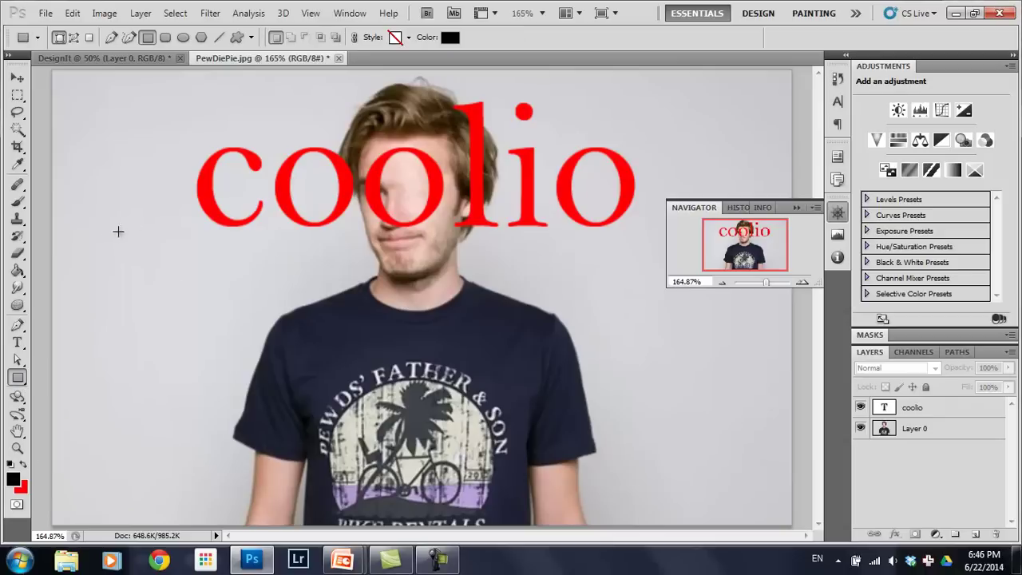
left_click_drag(158, 285, 348, 350)
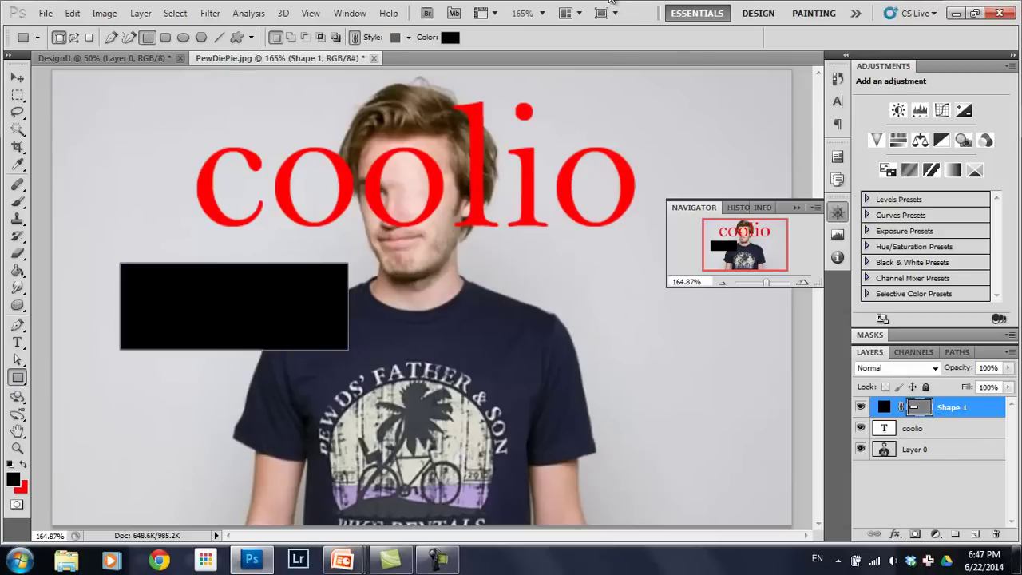
- Draw a black rounded rectangle with a 10 px radius over the shirt and a black ellipse just below the first rectangle
left_click(18, 377)
left_click(76, 392)
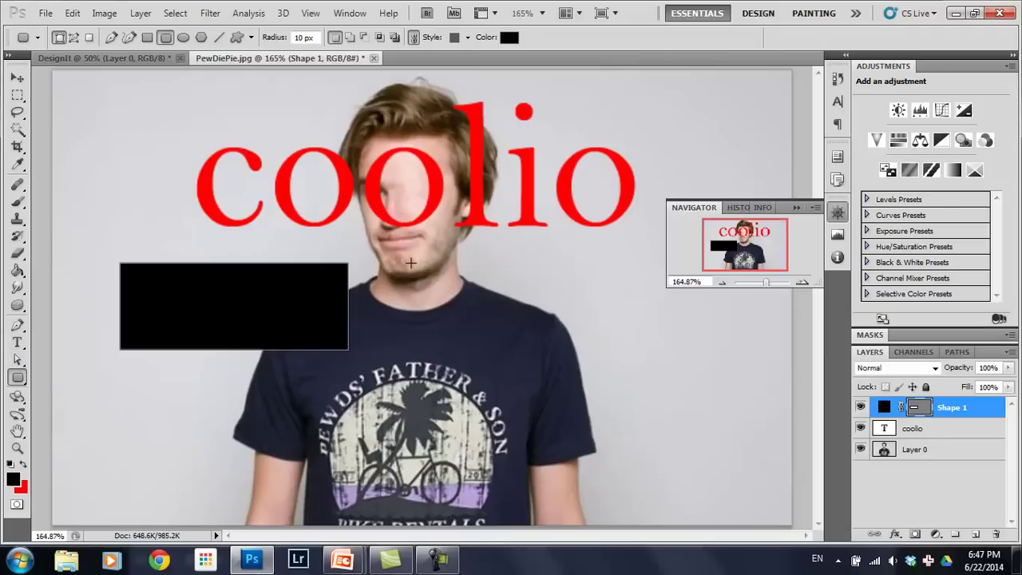
left_click_drag(409, 262, 607, 436)
left_click(18, 377)
left_click(76, 405)
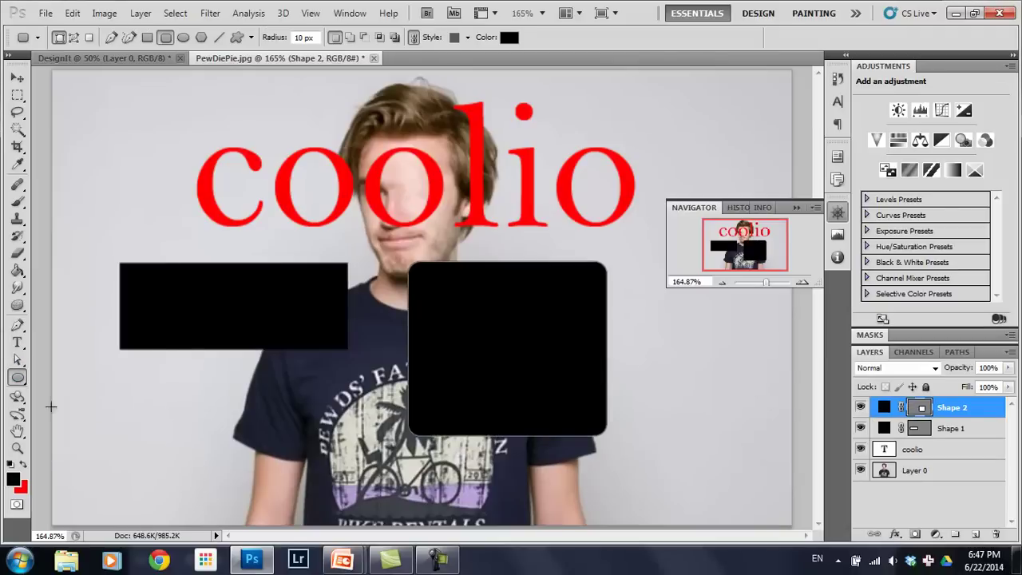
left_click_drag(240, 346, 360, 479)
- Draw a slightly rising 5 px black line from the shirt print across the rounded rectangle to beyond the photo's right edge
left_click(18, 378)
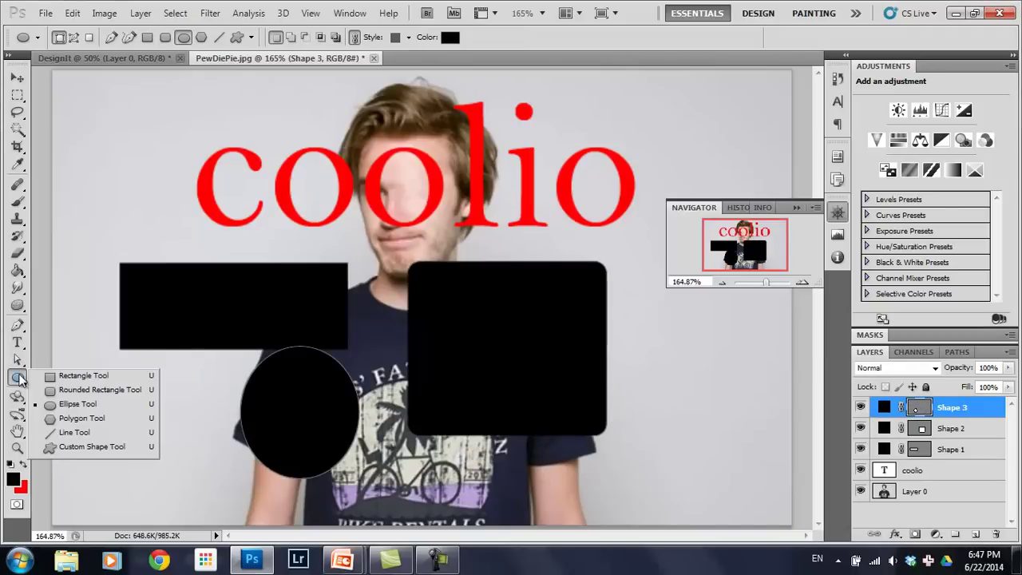
left_click(72, 432)
left_click_drag(390, 409, 811, 349)
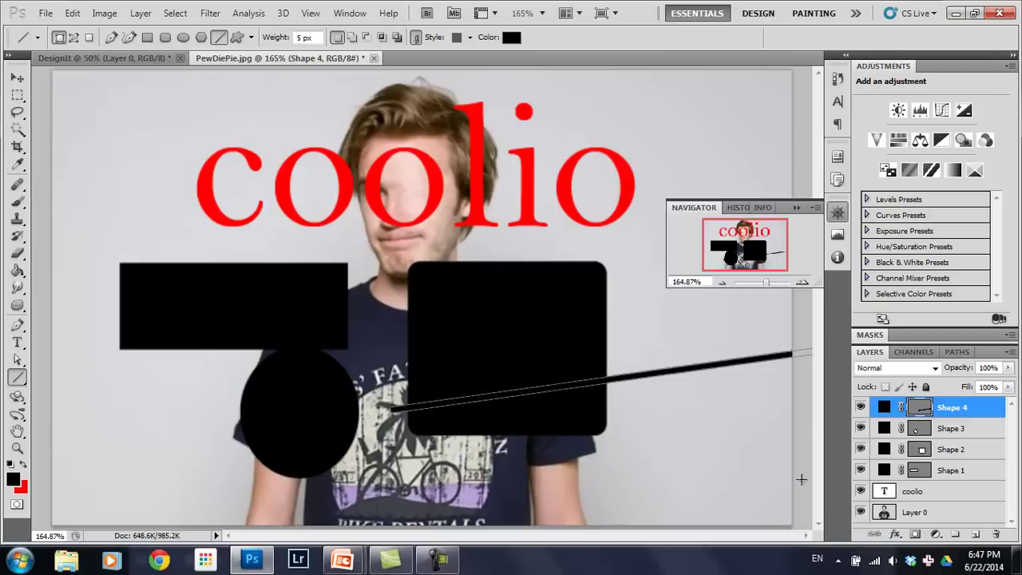
- Reset the Line tool and draw two 1 px lines, one nearly horizontal through the text and one diagonal from the ellipse
right_click(31, 40)
left_click(66, 31)
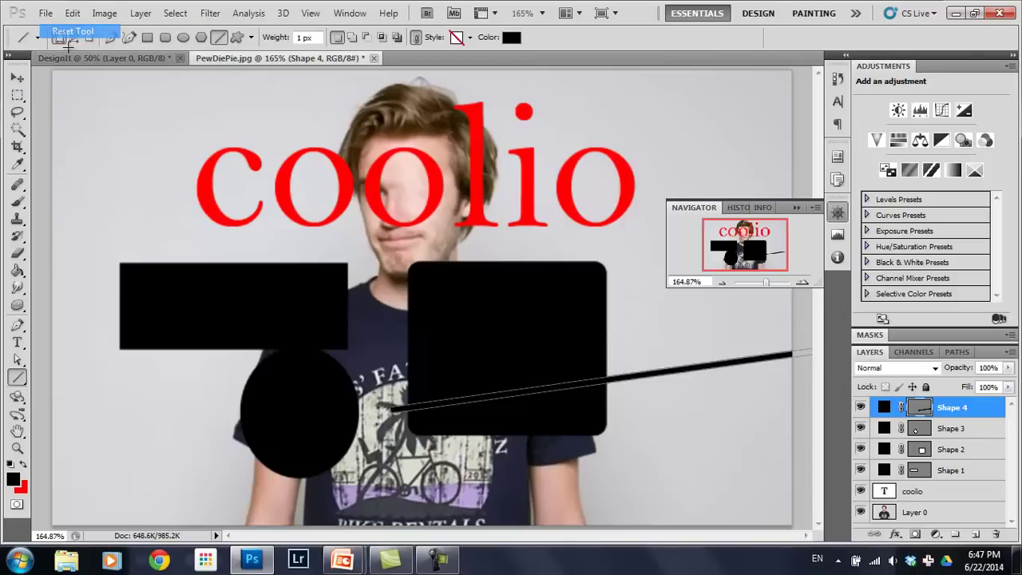
left_click_drag(148, 206, 619, 200)
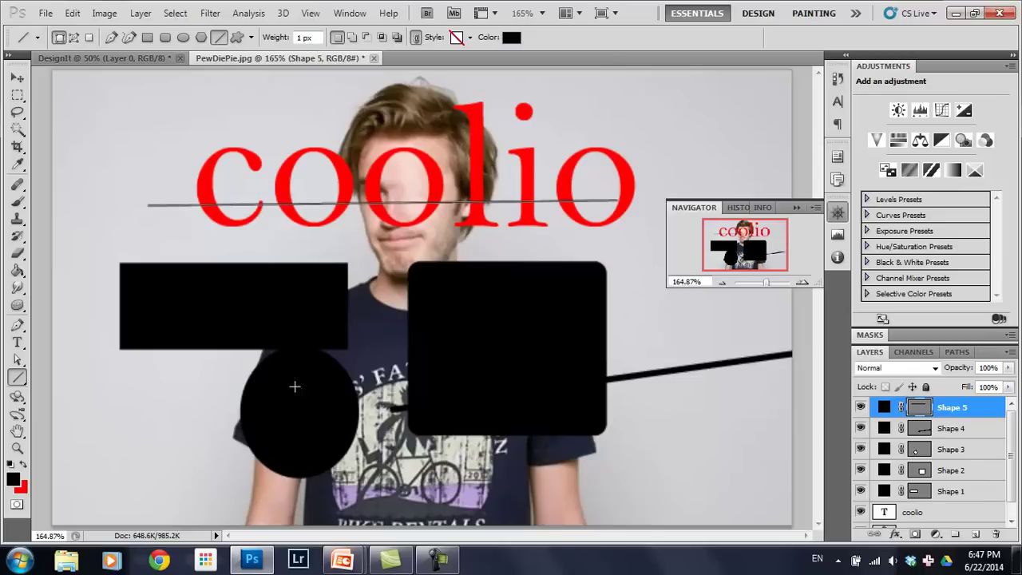
left_click_drag(295, 387, 630, 98)
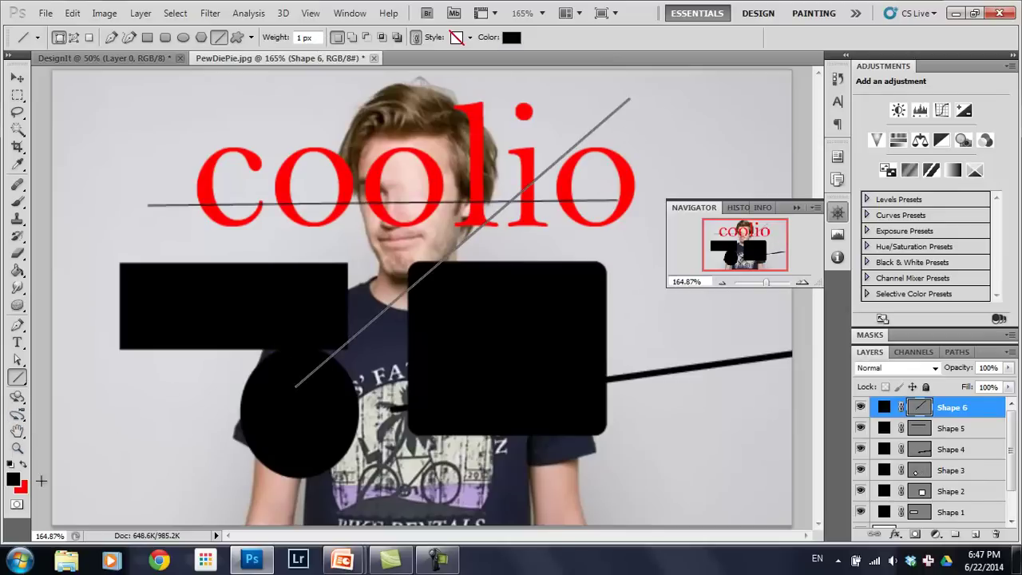
- Set the foreground colour to bright sky blue (00c0ff)
left_click(12, 478)
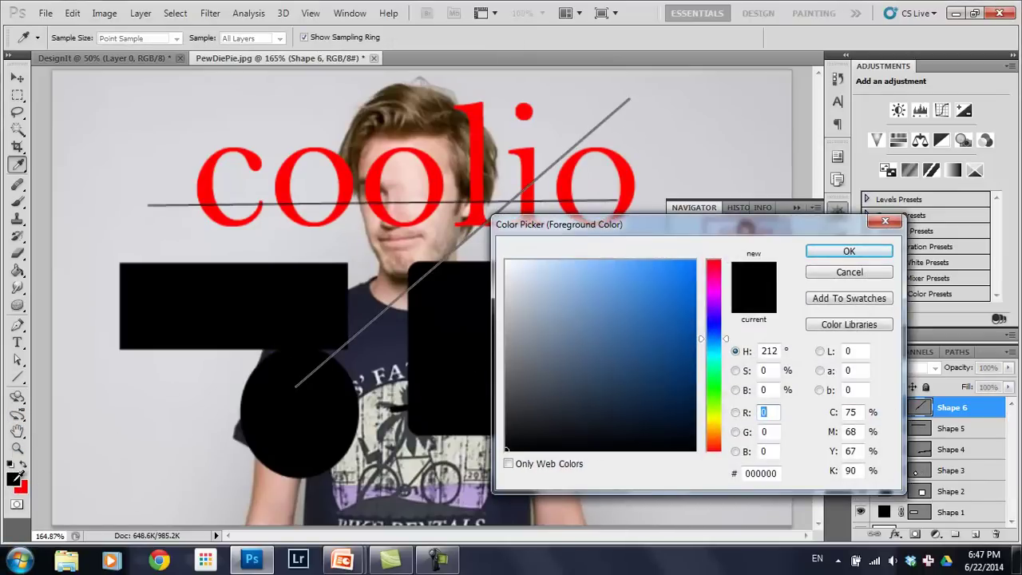
left_click(893, 220)
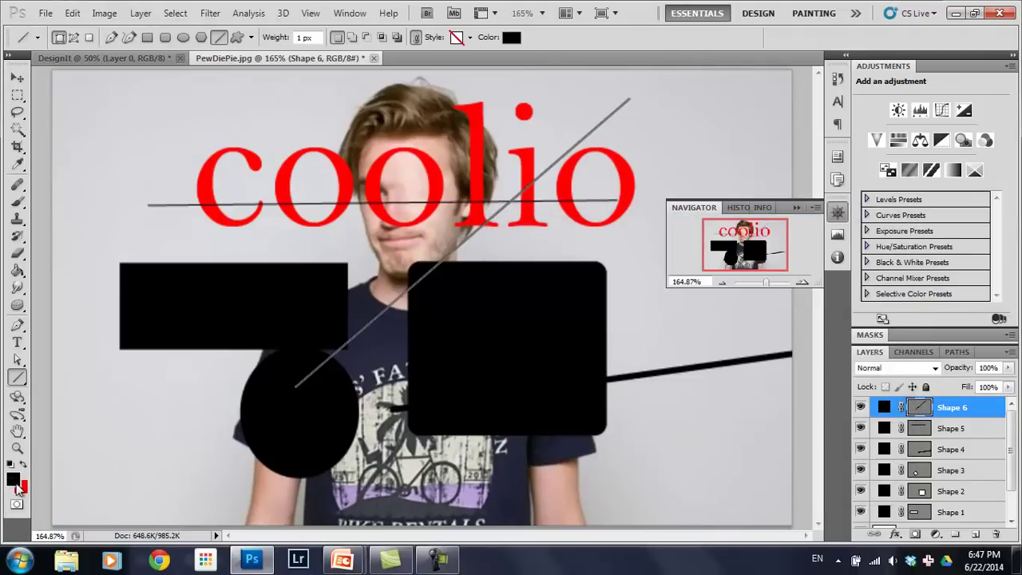
left_click(12, 480)
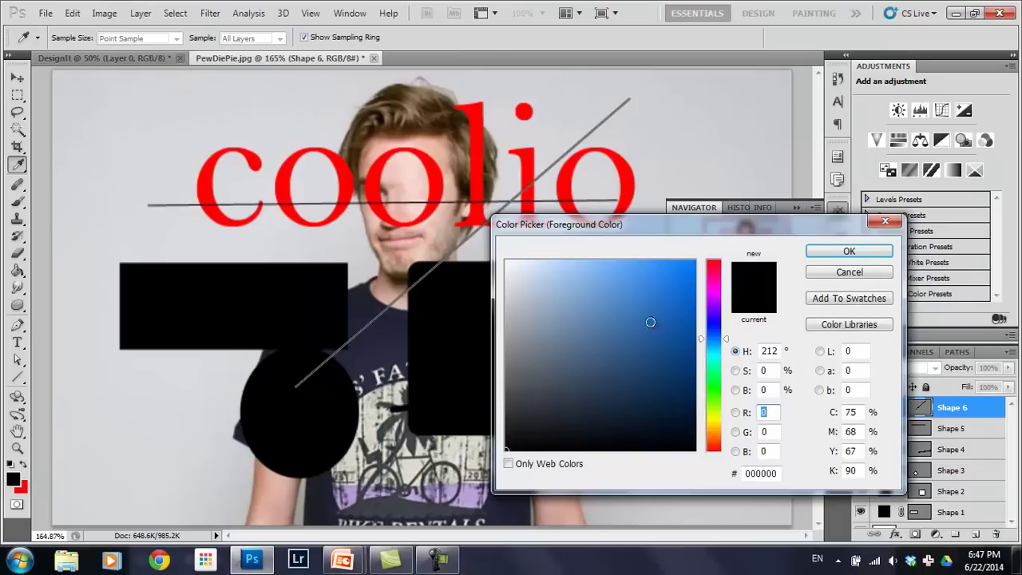
mouse_move(729, 334)
left_mouse_down()
mouse_move(723, 260)
mouse_move(727, 441)
mouse_move(724, 286)
mouse_move(729, 347)
left_mouse_up()
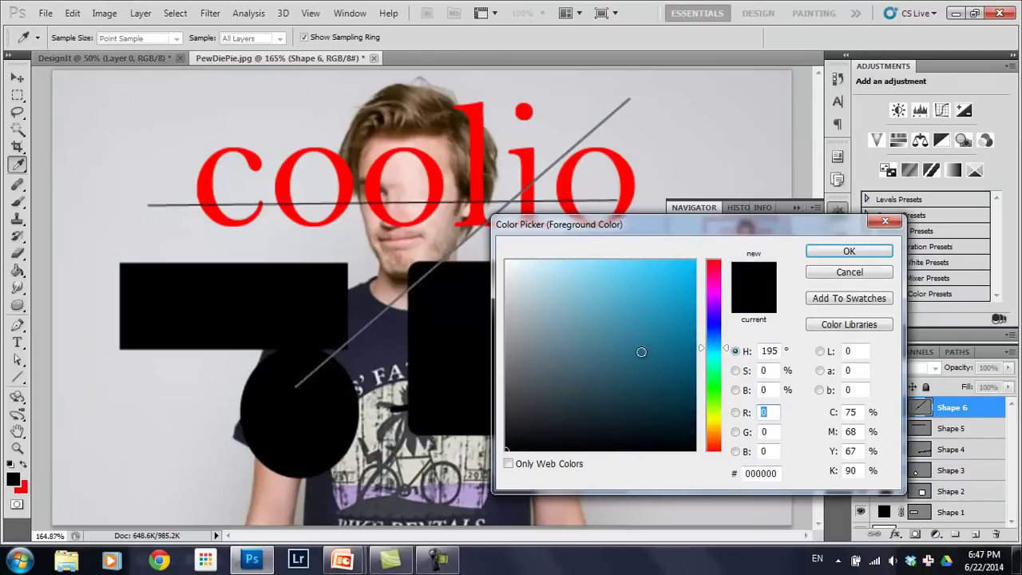
mouse_move(639, 351)
left_mouse_down()
mouse_move(682, 287)
mouse_move(638, 282)
mouse_move(593, 197)
mouse_move(882, 227)
left_mouse_up()
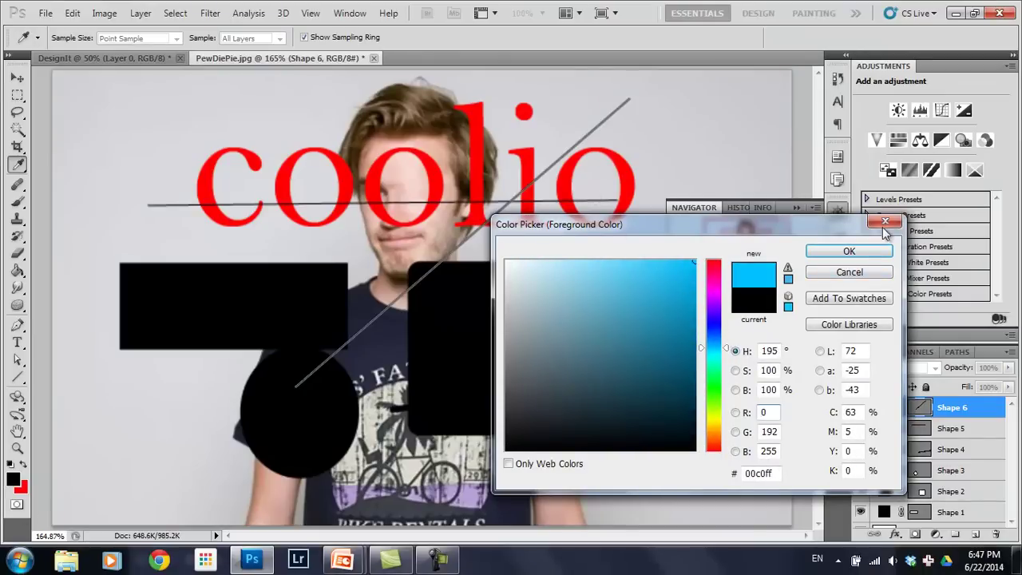
left_click(848, 251)
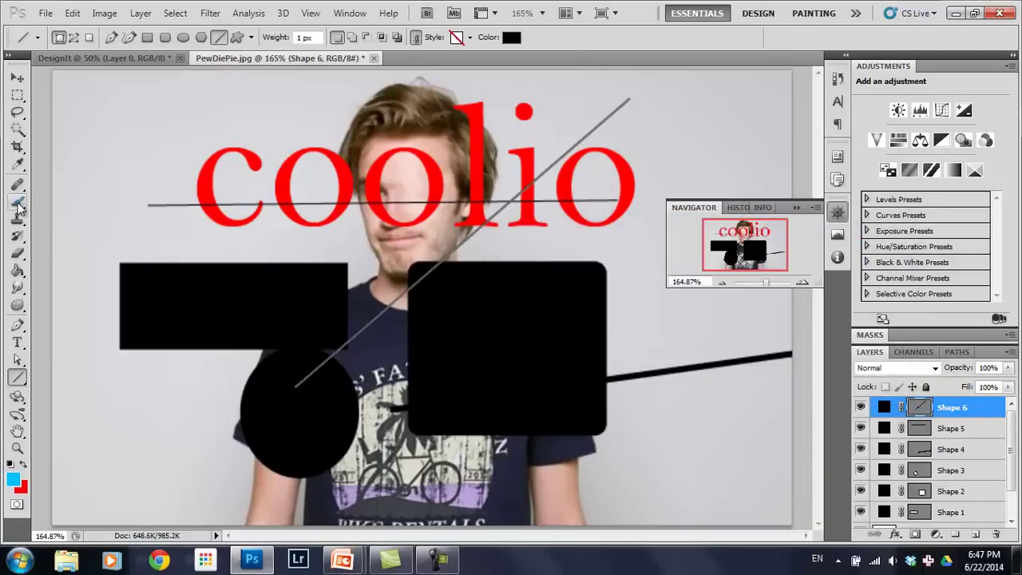
- Paint loose looping blue strokes on Layer 0 with the 25 px Brush at 100% opacity
left_click(18, 201)
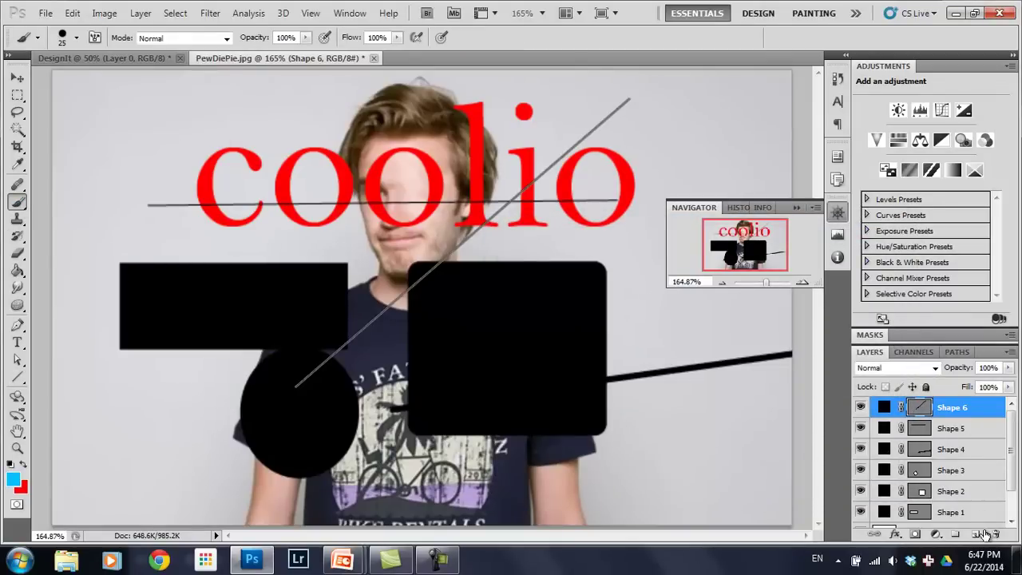
scroll(984, 514, "down", 2)
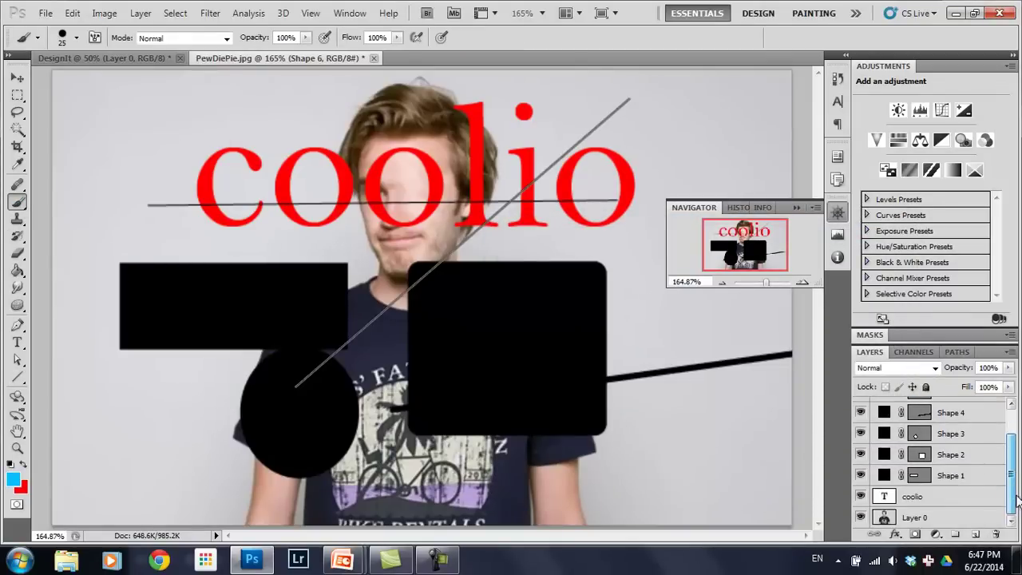
left_click(927, 518)
mouse_move(100, 132)
left_mouse_down()
mouse_move(368, 129)
mouse_move(444, 203)
mouse_move(339, 337)
mouse_move(280, 232)
mouse_move(490, 136)
mouse_move(647, 228)
mouse_move(644, 401)
mouse_move(443, 477)
mouse_move(244, 425)
mouse_move(274, 142)
left_mouse_up()
mouse_move(675, 297)
left_mouse_down()
mouse_move(788, 175)
mouse_move(728, 150)
left_mouse_up()
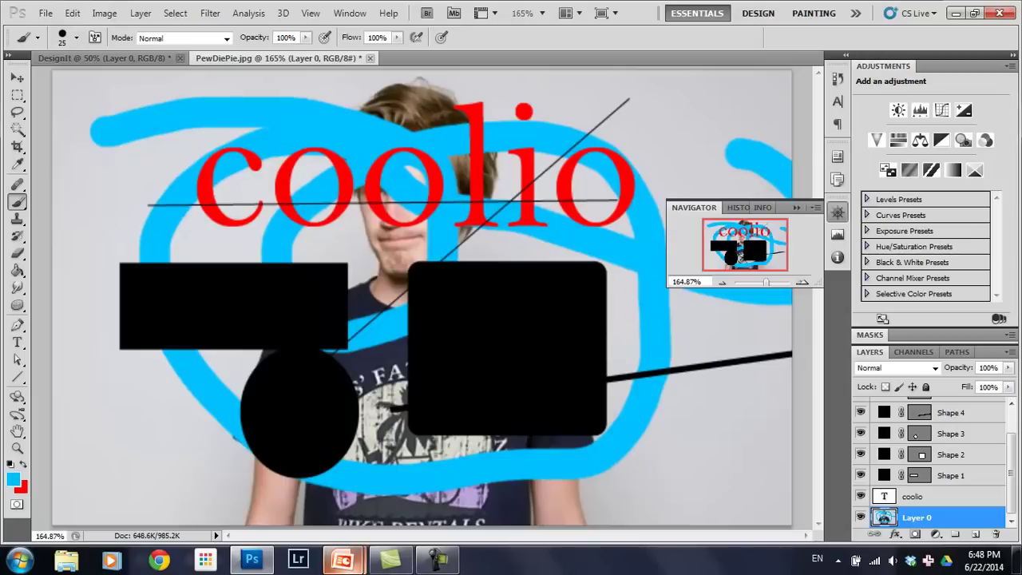
- Switch to the PowerPoint slide show and advance from the Demo slide to the Color Correction slide
mouse_move(343, 561)
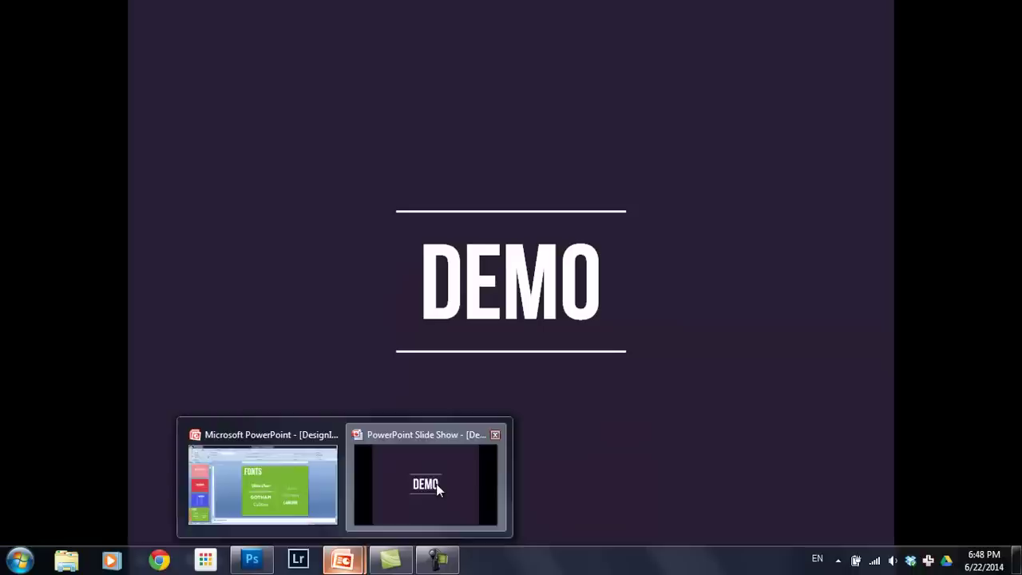
left_click(426, 482)
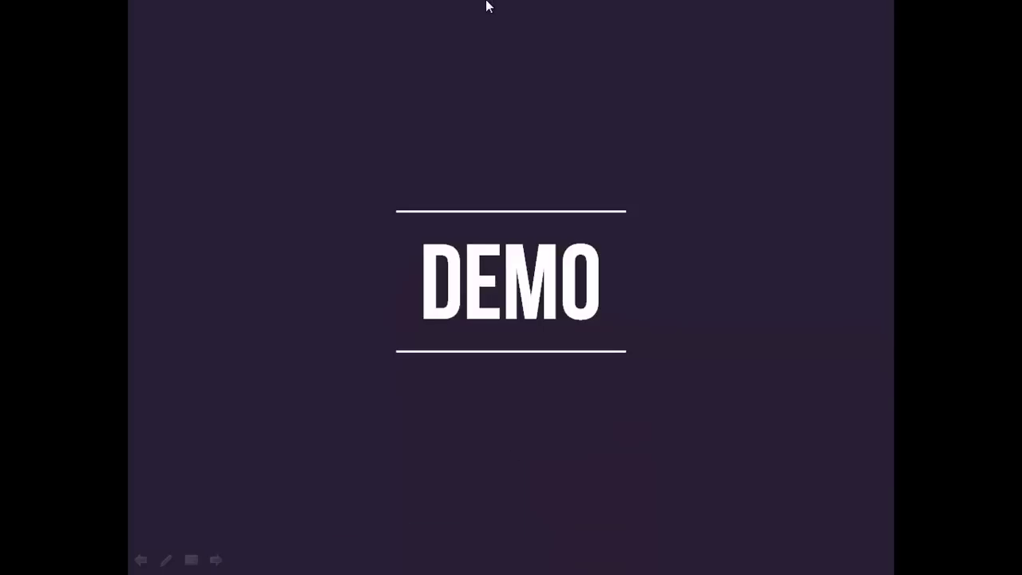
key("Right")
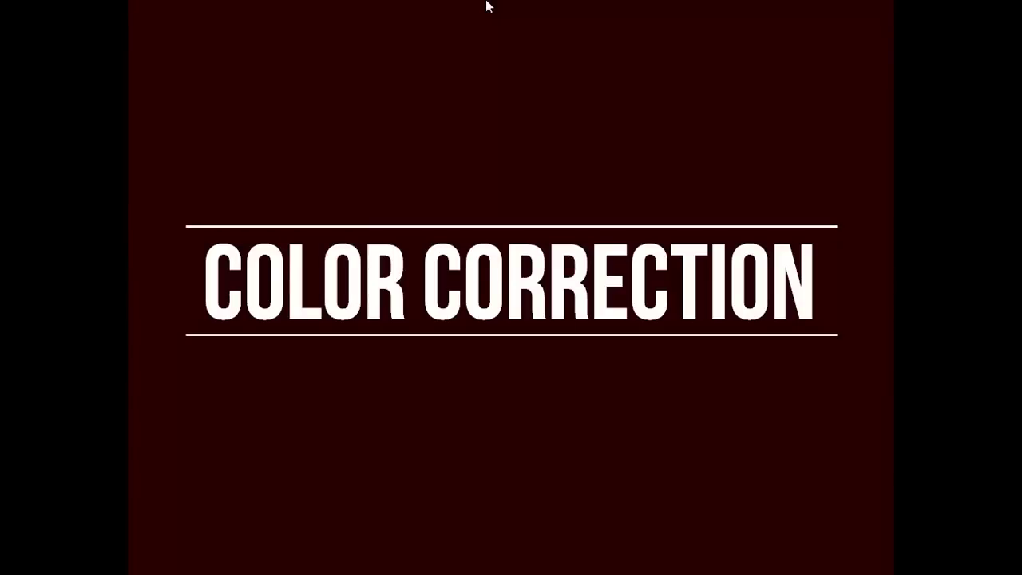
- Advance the slide show through the Levels, Curves and Hue/Saturation slides to the Demo slide
key("Right")
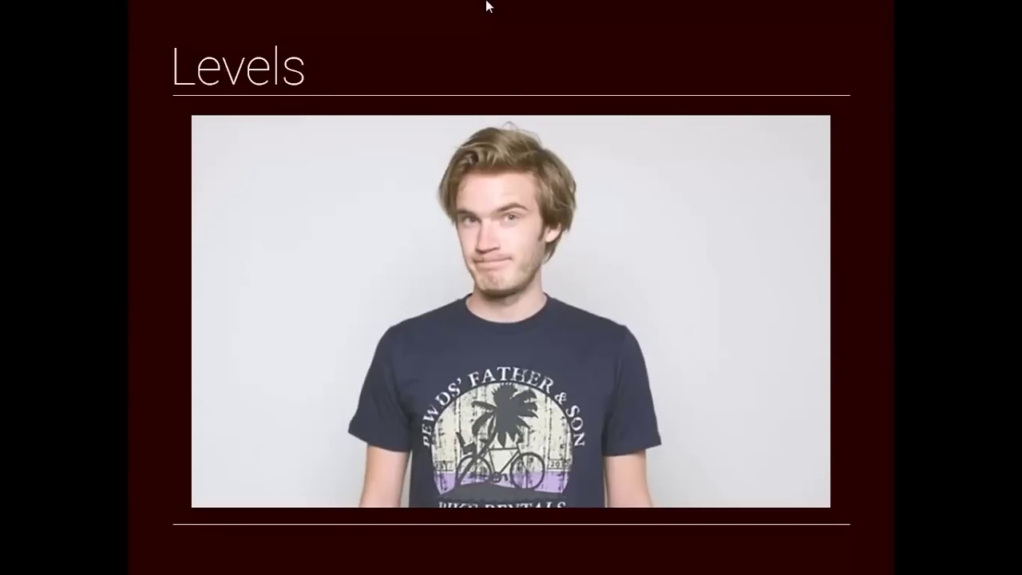
key("Right")
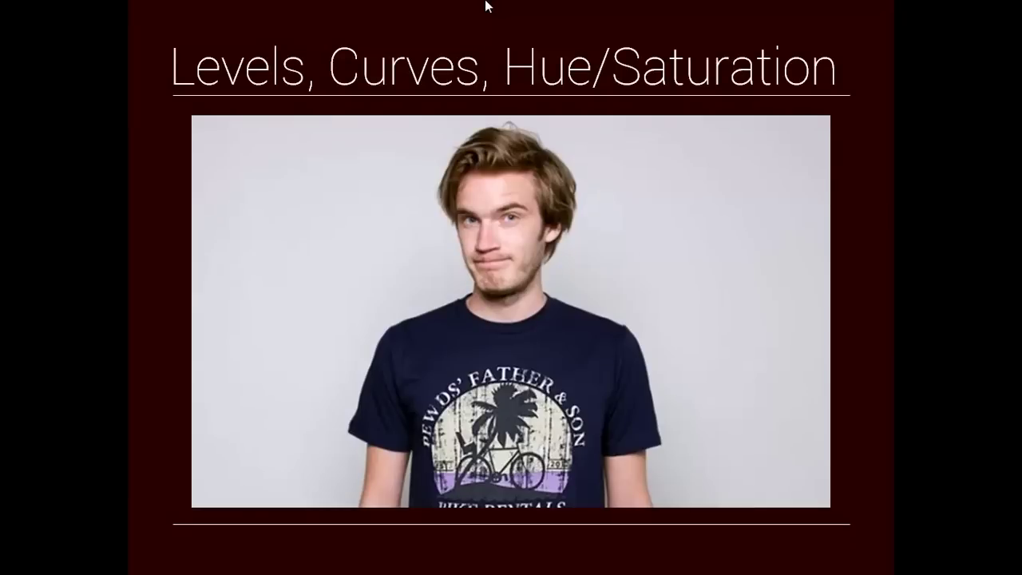
left_click(423, 95)
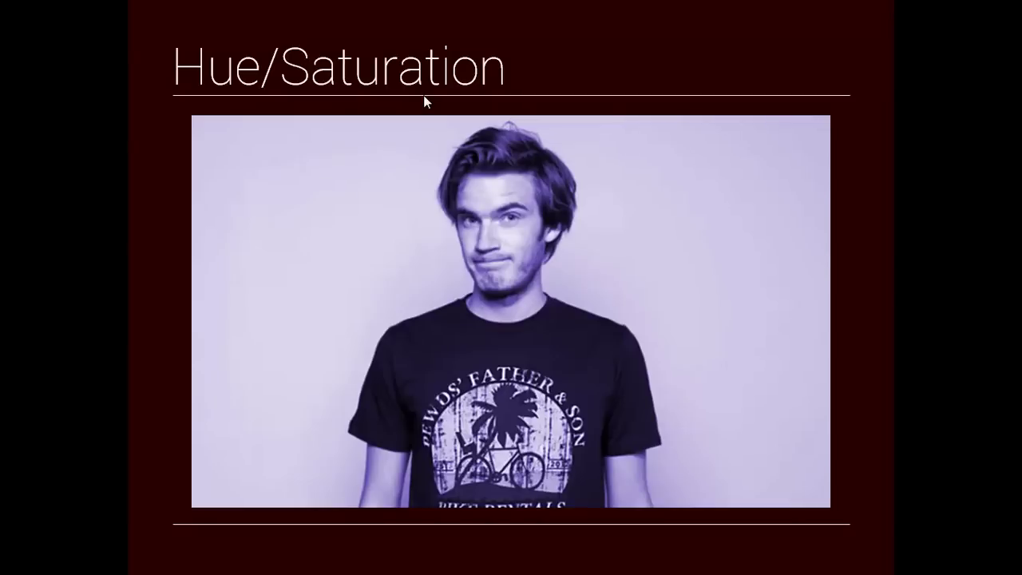
left_click(424, 95)
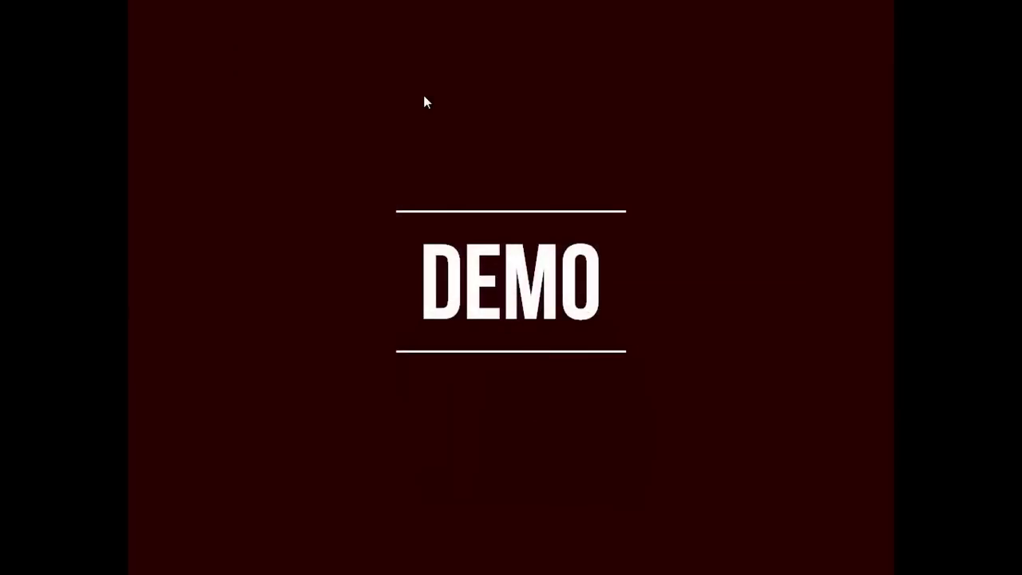
- Switch to Photoshop, show the History of PewDiePie.jpg and look through its recorded states from first to last
key("alt+Tab")
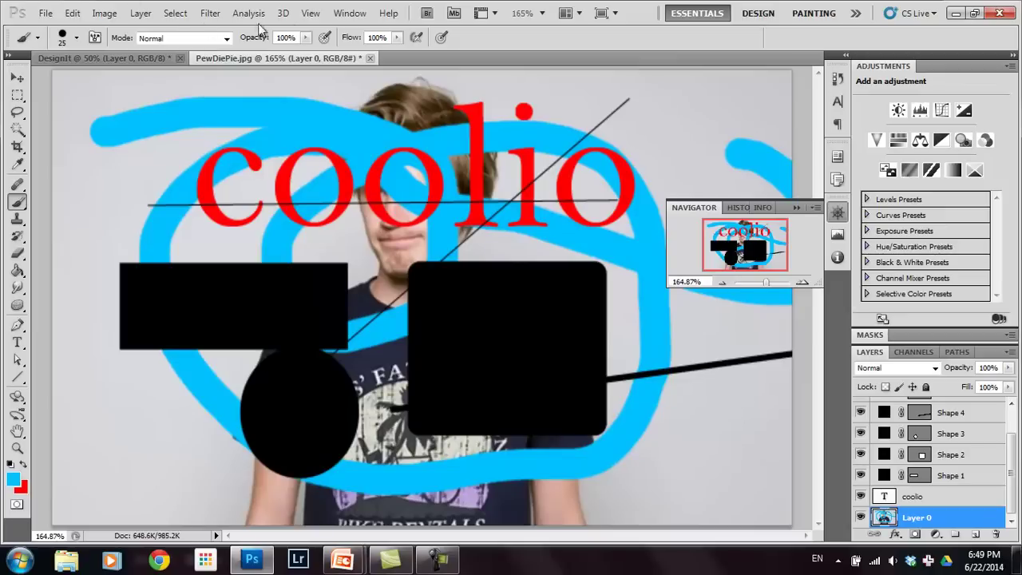
left_click(350, 13)
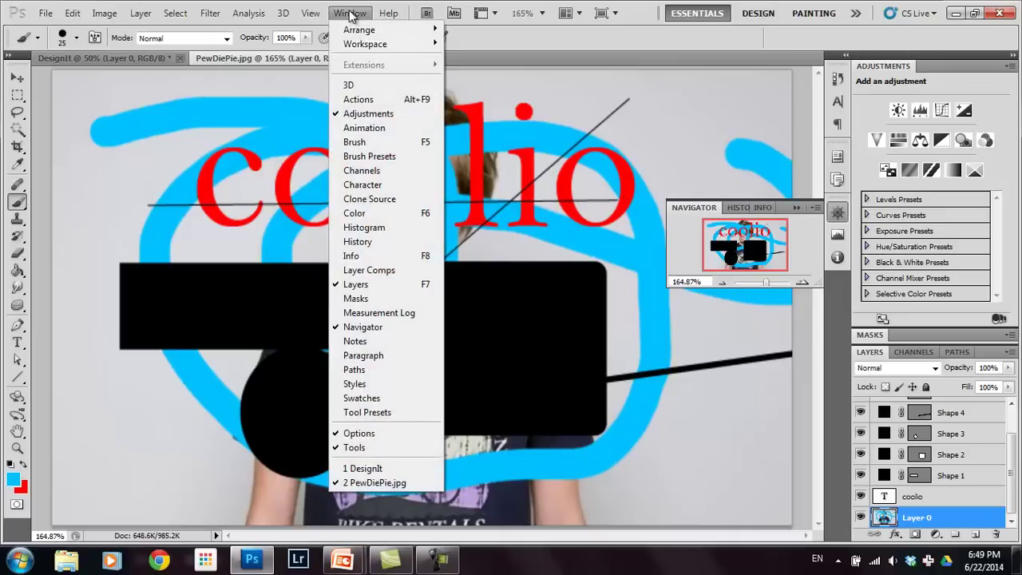
left_click(350, 14)
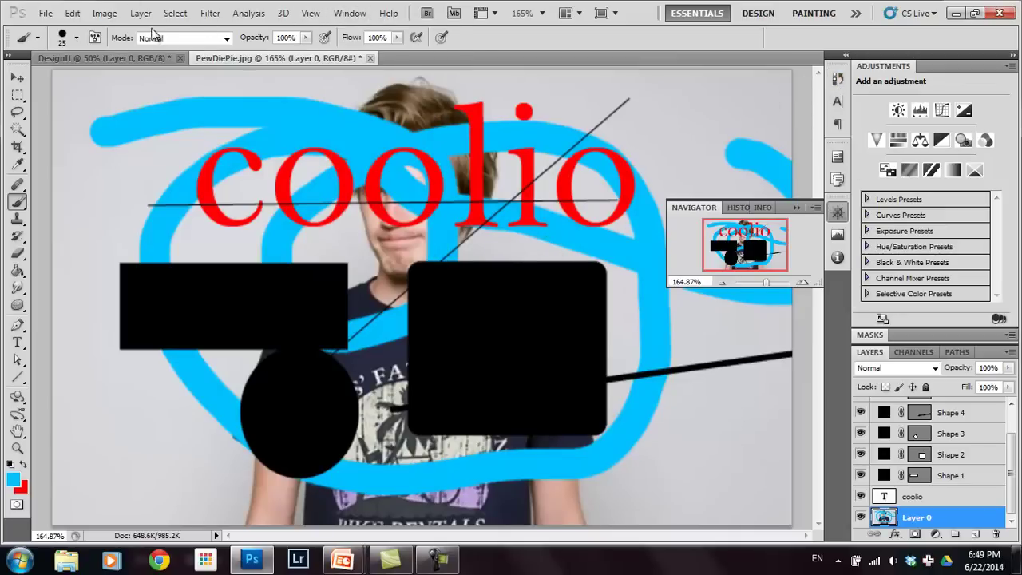
left_click(335, 16)
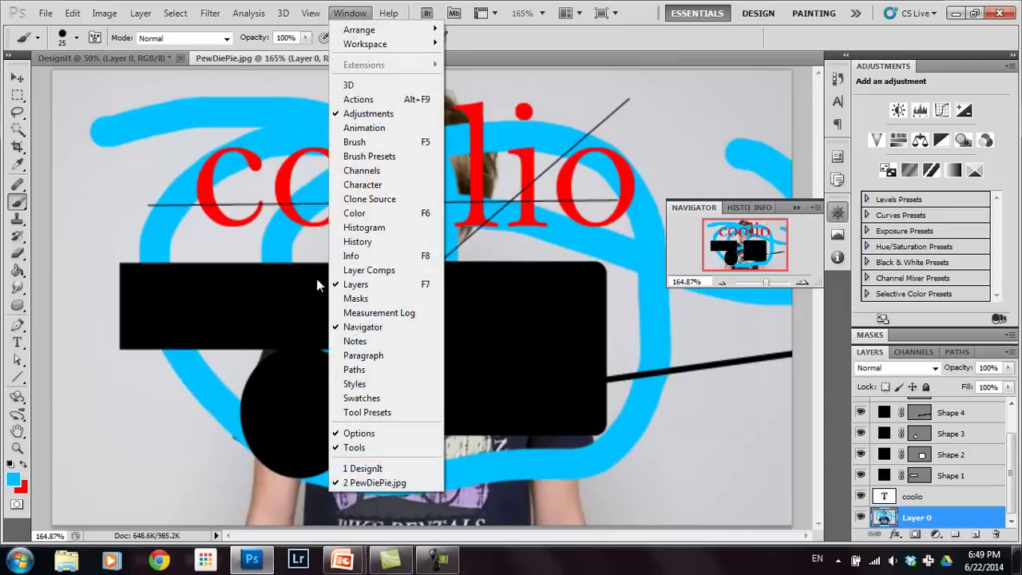
left_click(383, 242)
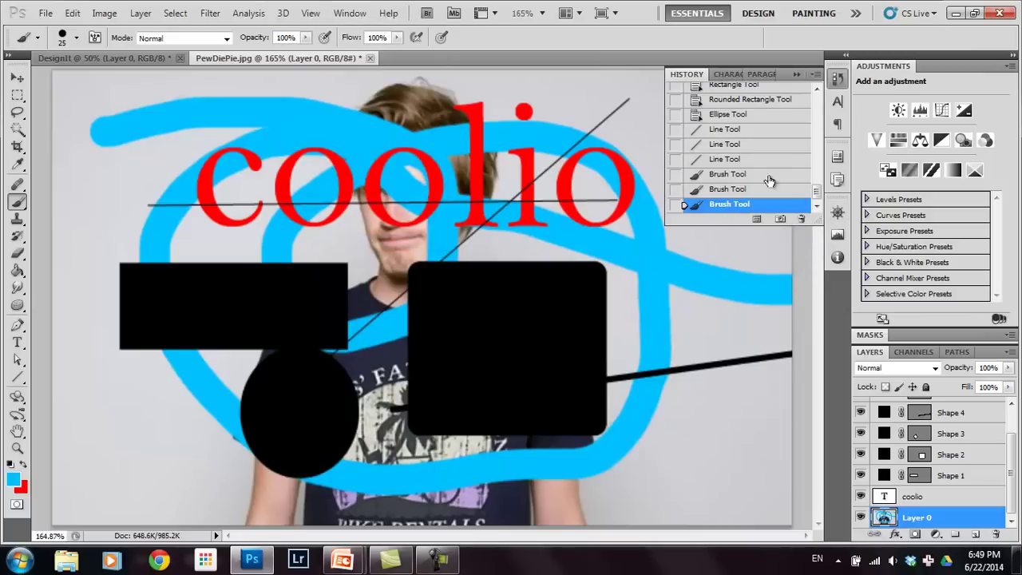
left_click_drag(816, 195, 821, 103)
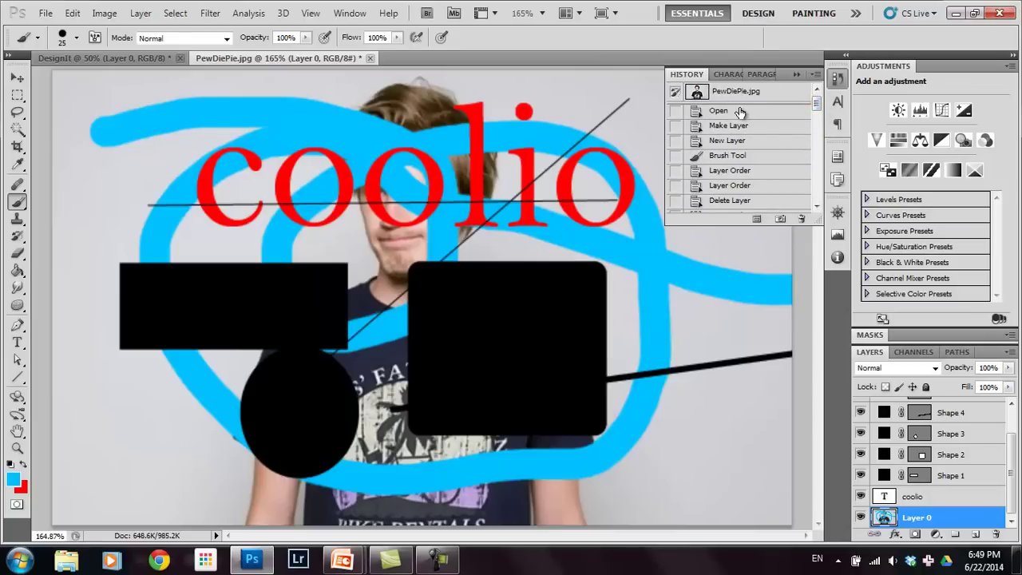
left_click_drag(816, 103, 816, 194)
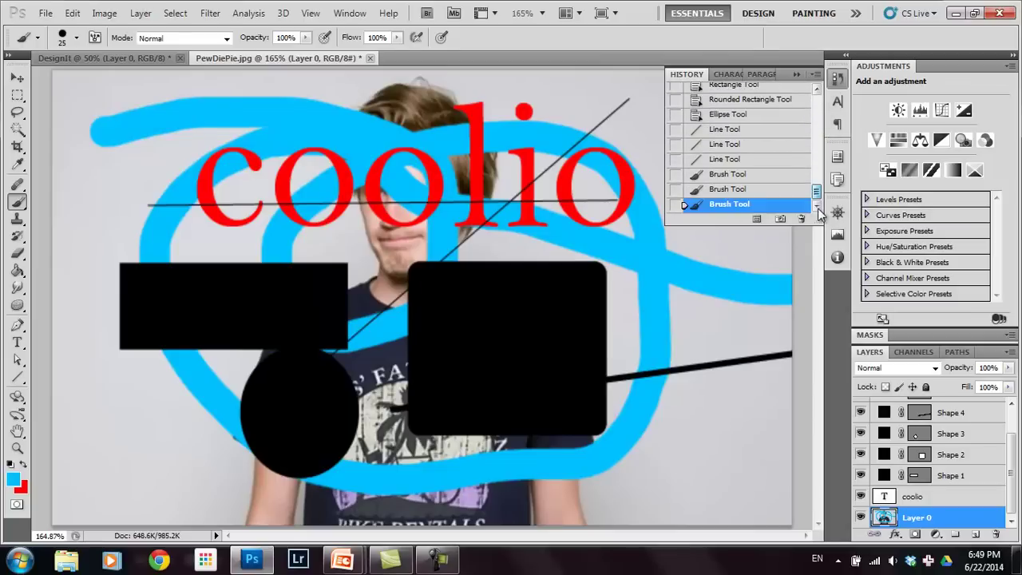
- Step back in the history past the brush strokes and lines, and revert the image to its original PewDiePie.jpg snapshot
left_click(729, 190)
left_click(730, 174)
left_click(735, 143)
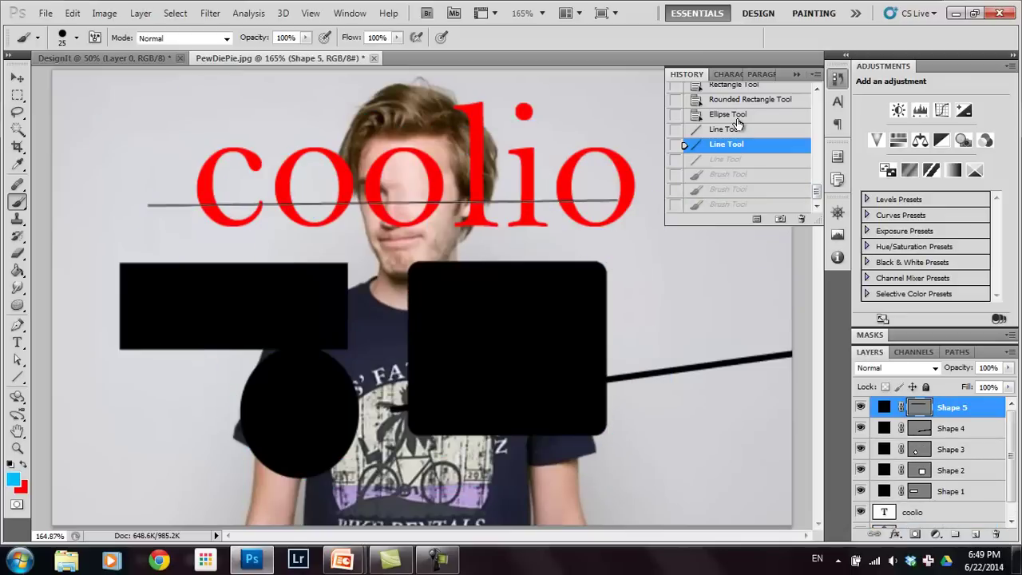
left_click(738, 116)
scroll(738, 159, "up", 10)
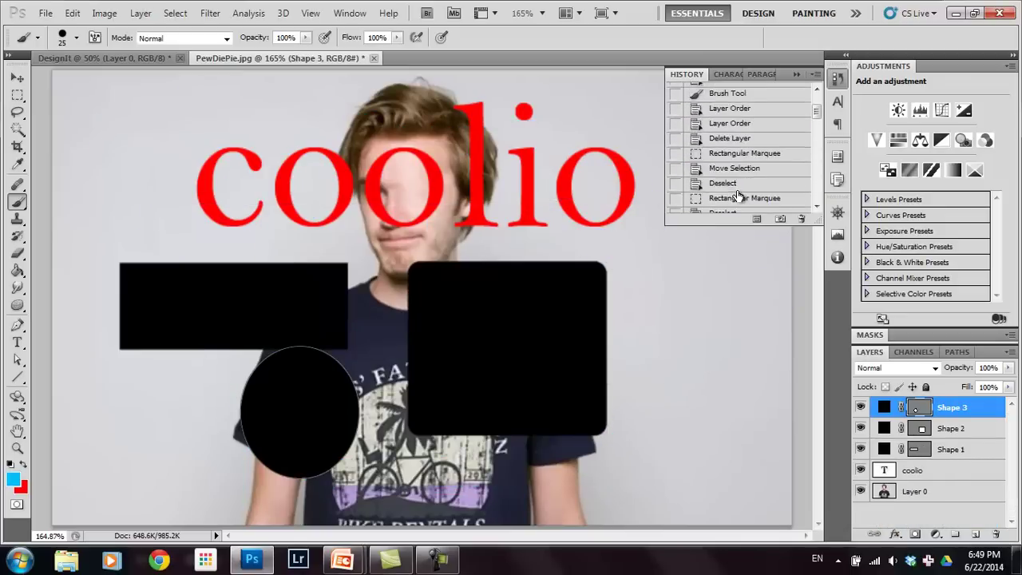
scroll(738, 195, "up", 3)
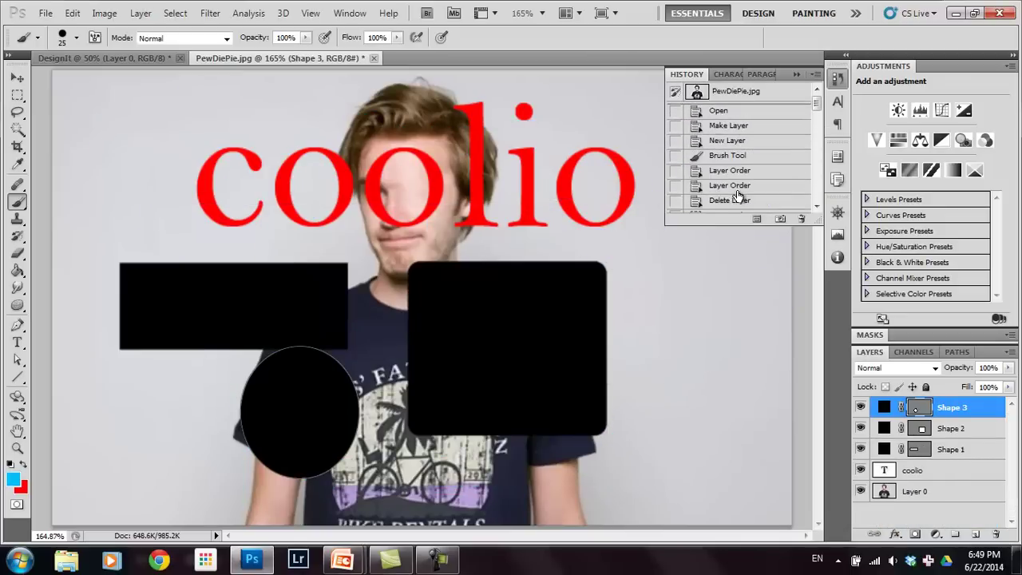
left_click(751, 94)
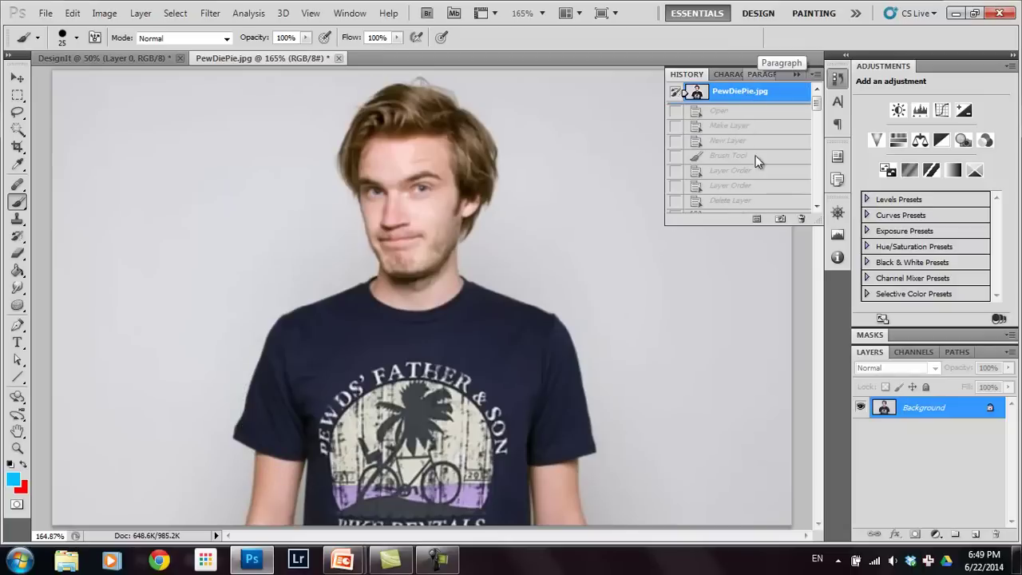
left_click(836, 79)
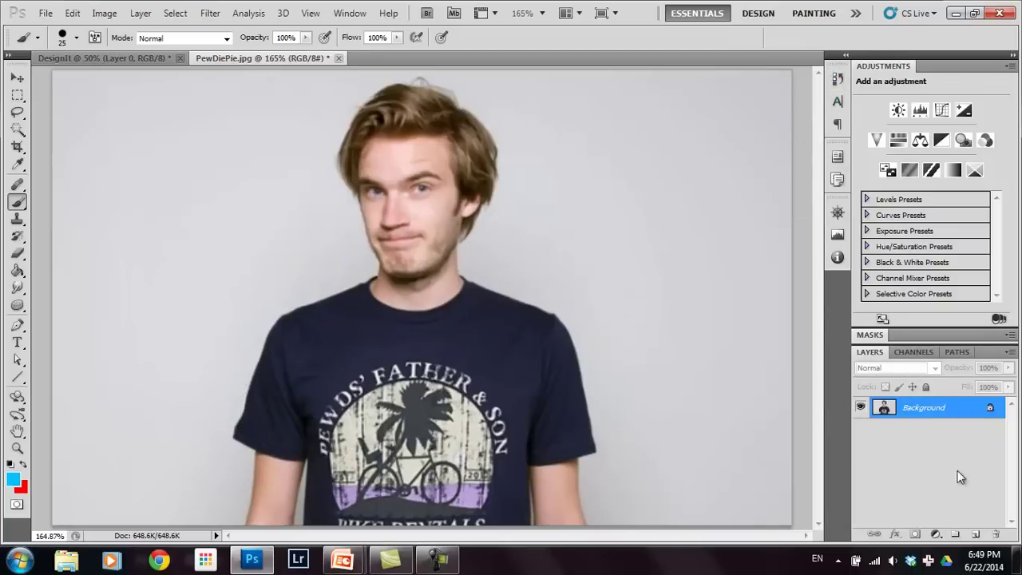
- Convert the locked Background into a regular editable layer, keeping the default settings
double_click(923, 412)
left_click(628, 176)
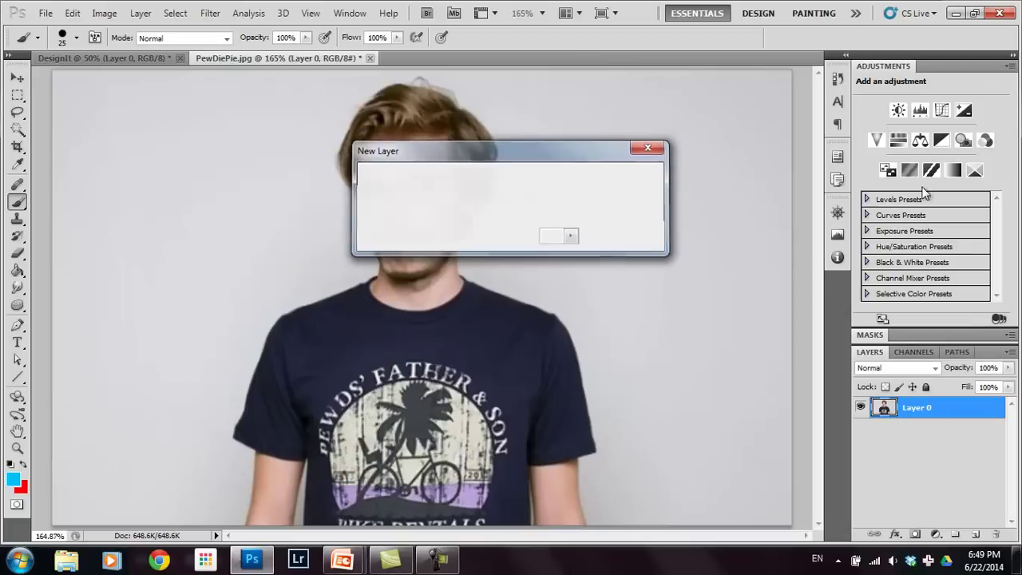
left_click(837, 220)
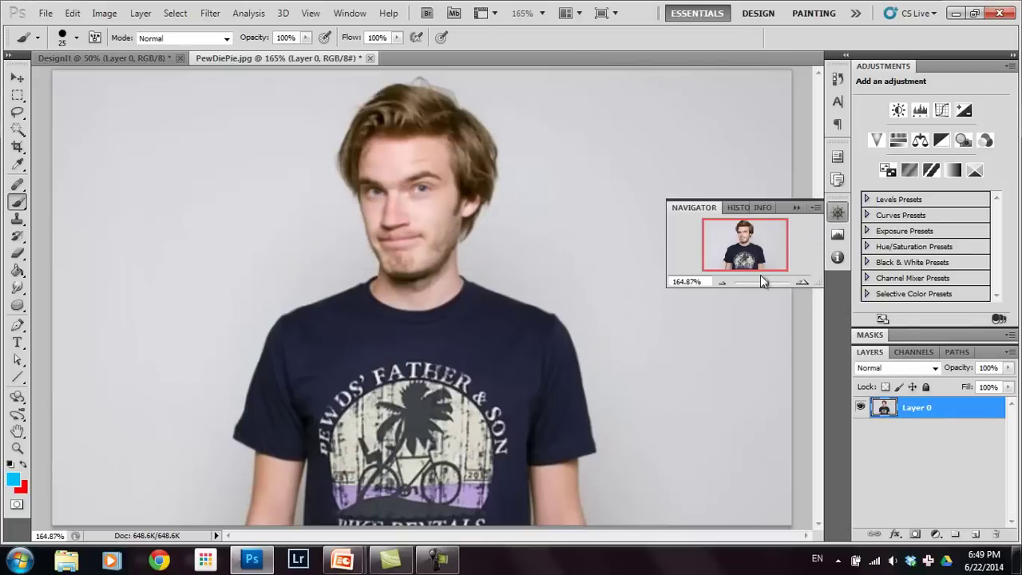
left_click_drag(766, 282, 766, 282)
left_click(971, 483)
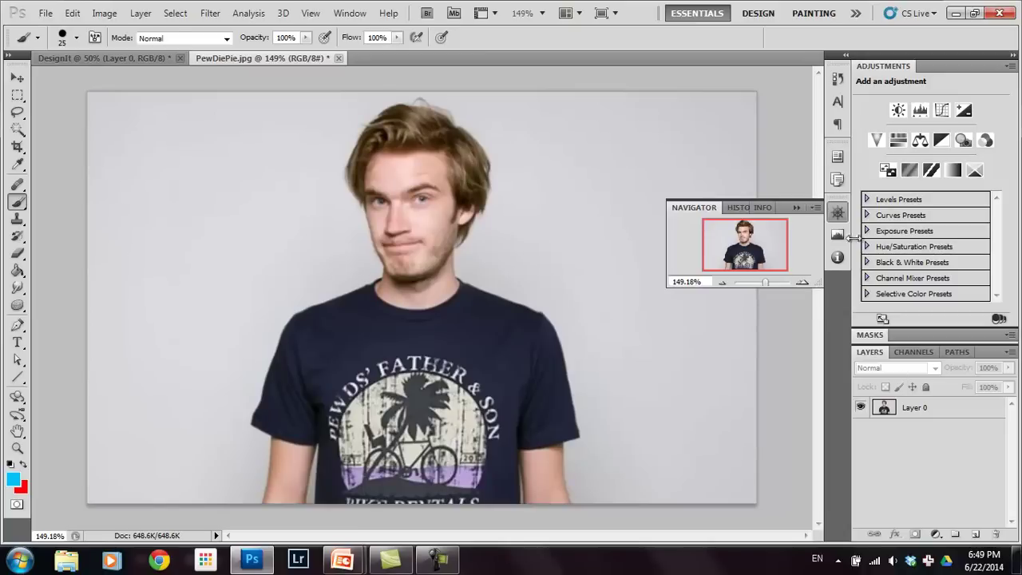
left_click(837, 212)
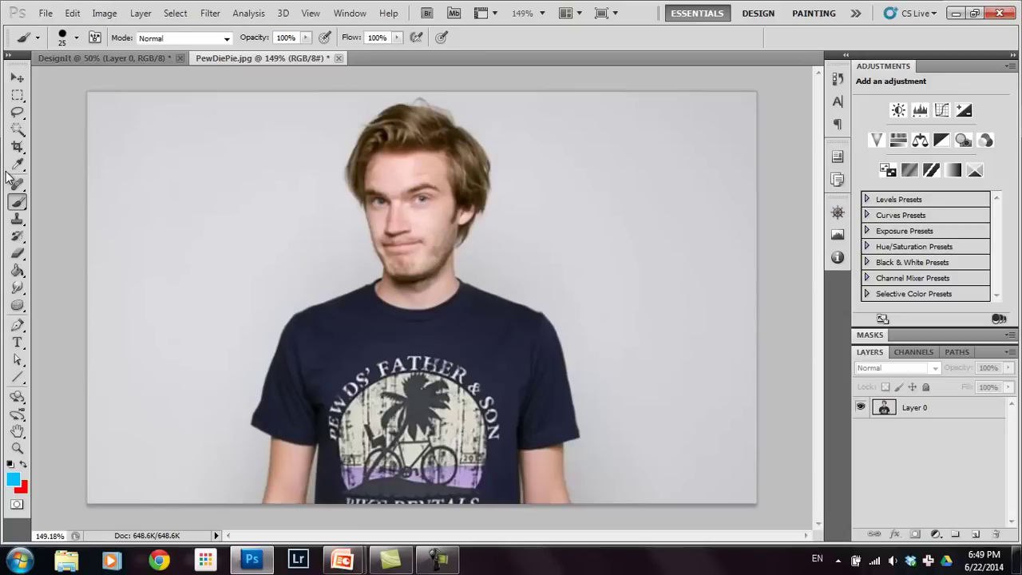
- Start a Levels adjustment on Layer 0 and darken the midtones to 0.66, keeping the dialog clear of the photo
left_click(927, 411)
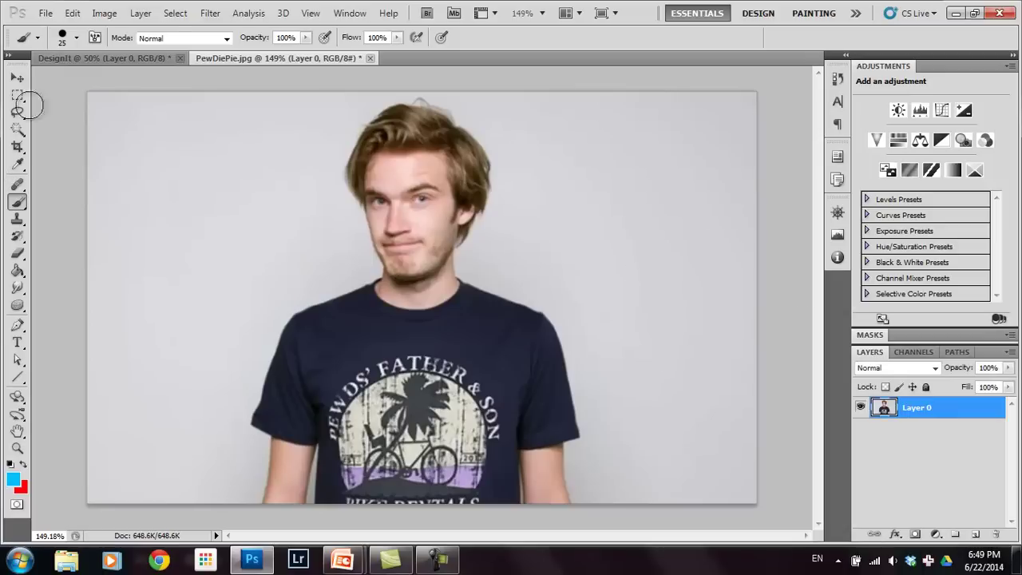
left_click(105, 13)
mouse_move(116, 51)
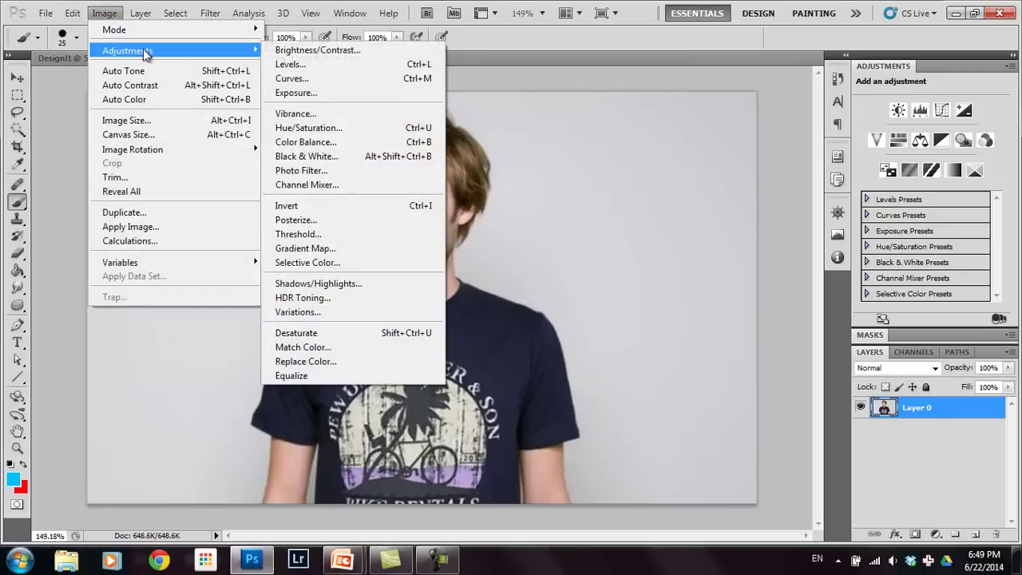
left_click(347, 63)
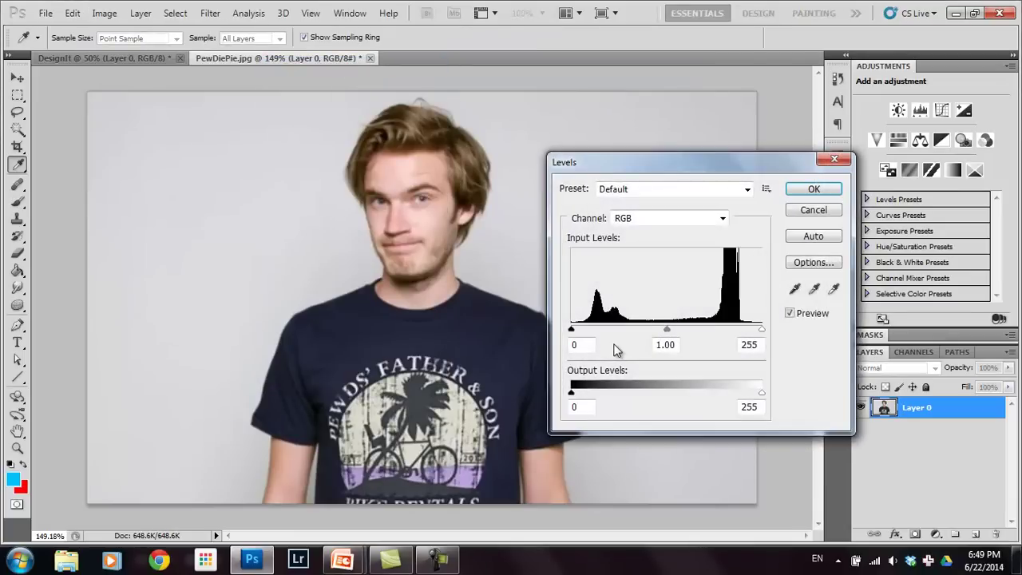
left_click_drag(639, 164, 671, 124)
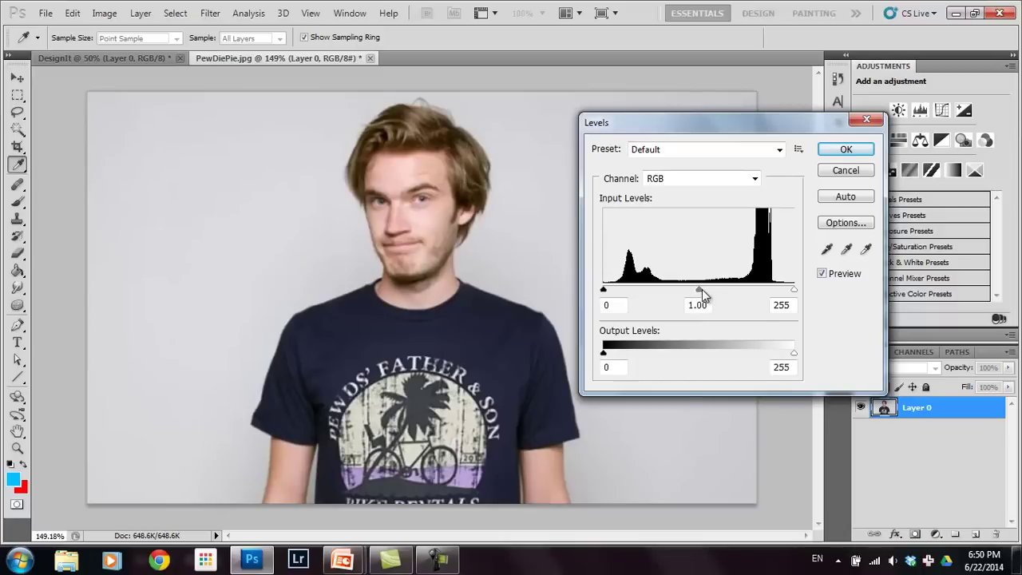
left_click_drag(701, 289, 725, 295)
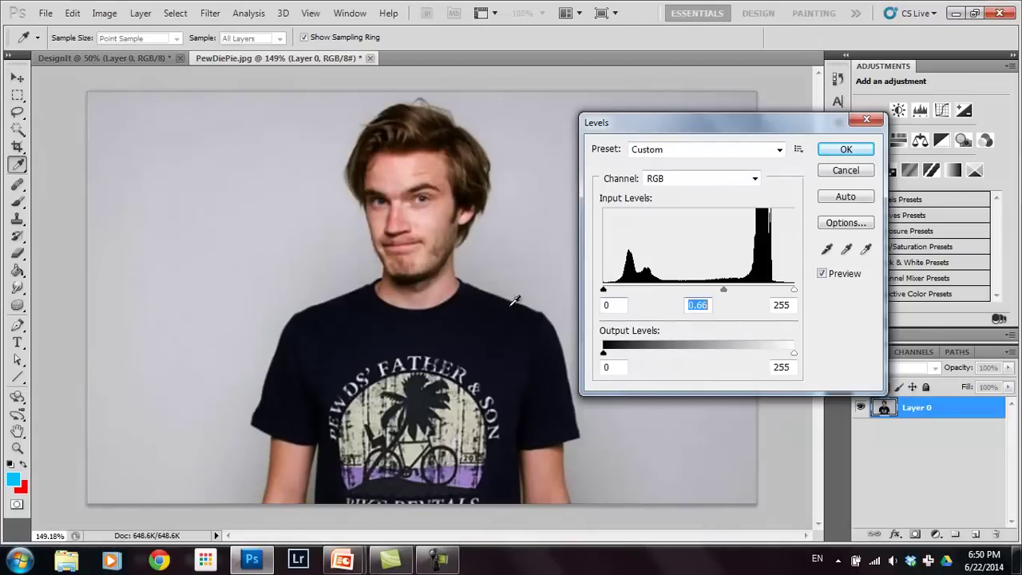
- Set the Levels highlight input to 239 and the midtones to 0.74, and apply the adjustment
left_click_drag(604, 291, 598, 292)
left_click_drag(794, 291, 782, 294)
left_click_drag(712, 286, 706, 291)
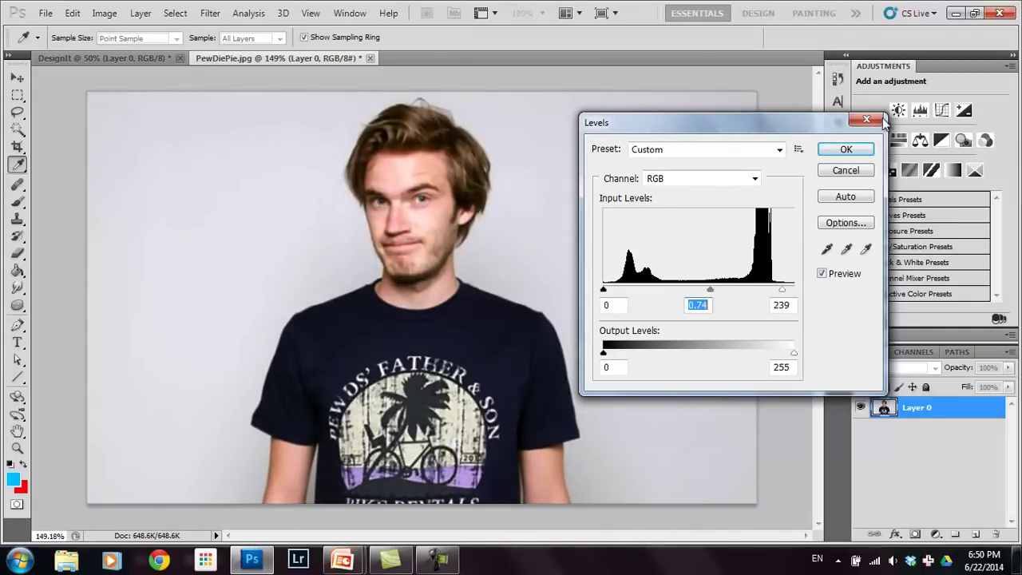
left_click(847, 151)
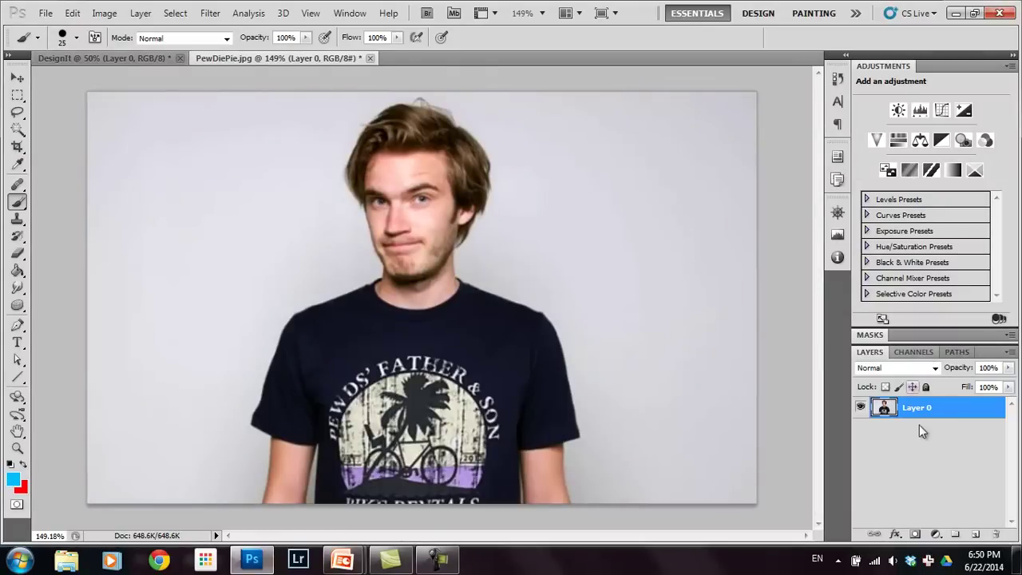
- Start a Hue/Saturation adjustment on Layer 0, try a hue of +180 and reset the hue to 0
left_click(104, 14)
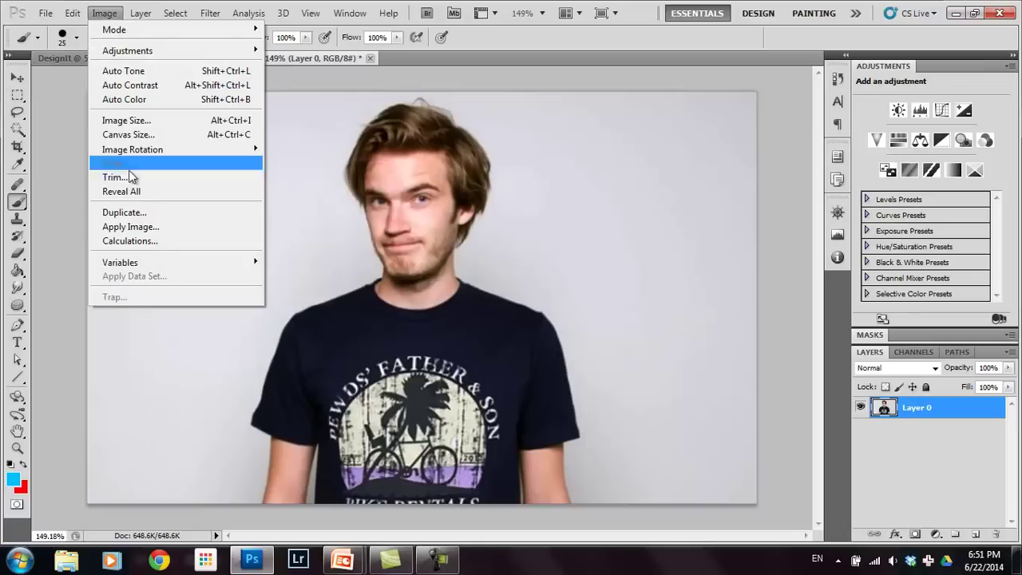
mouse_move(147, 53)
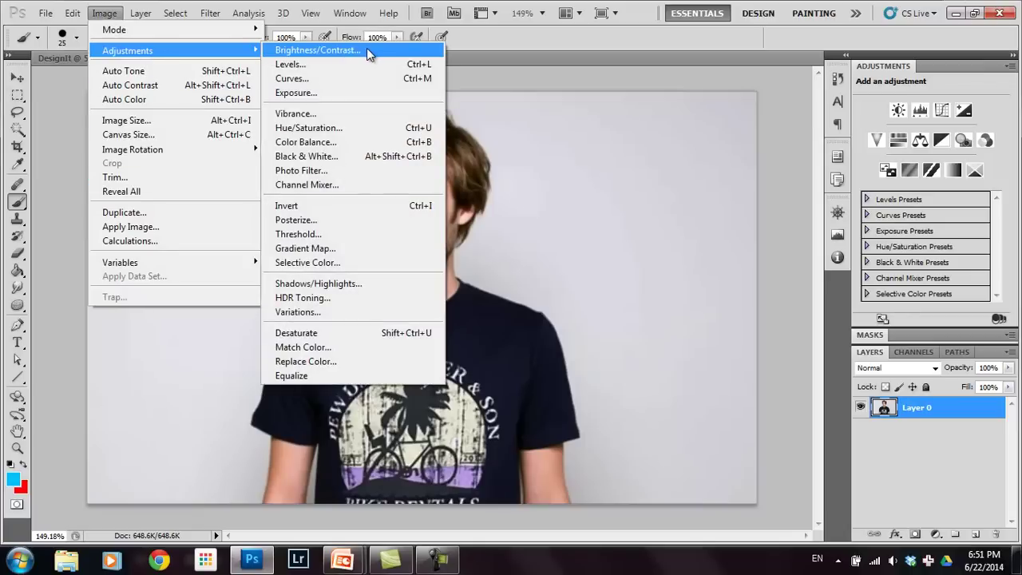
left_click(365, 128)
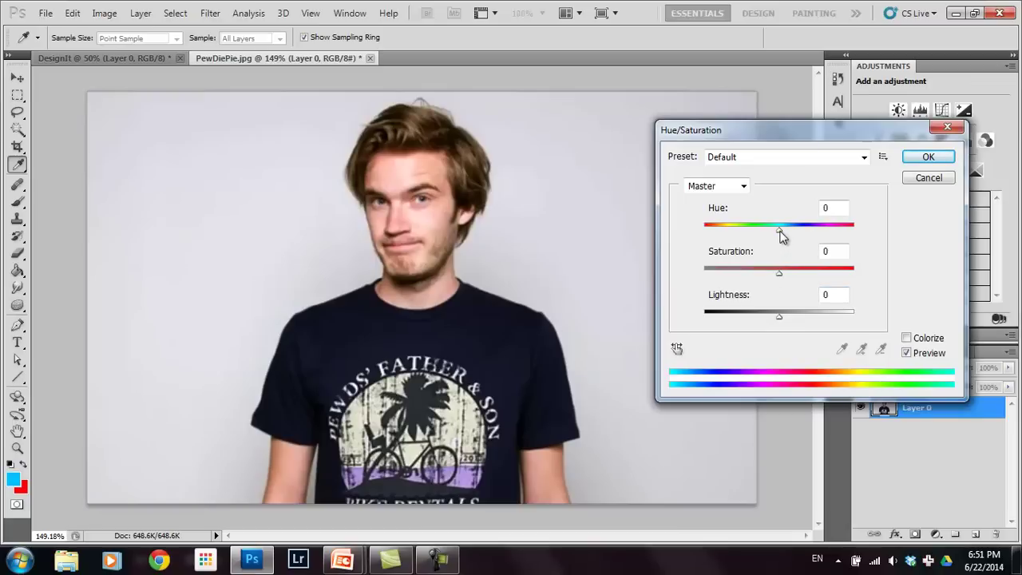
left_click_drag(780, 231, 861, 235)
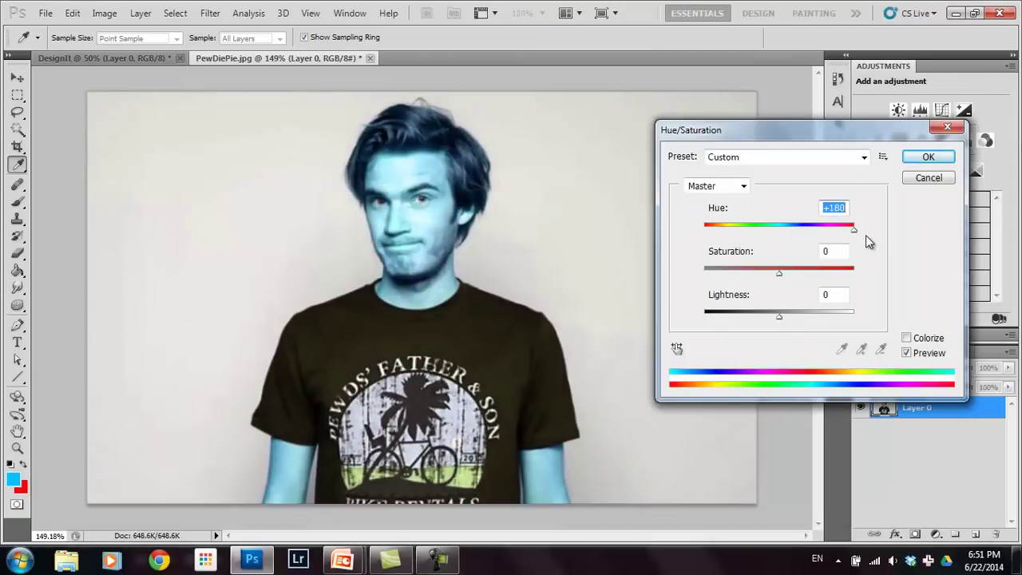
type("0")
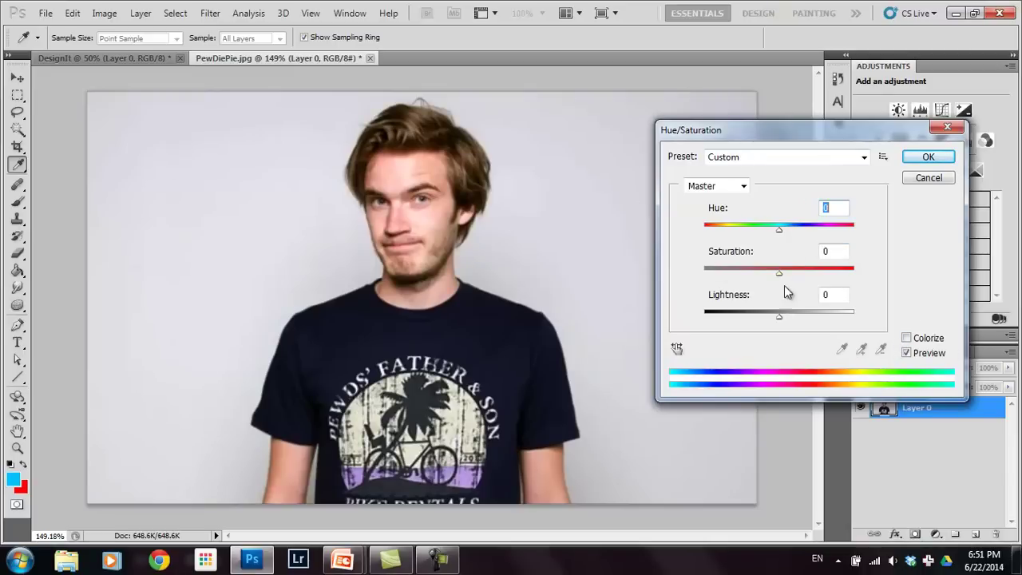
- Try a strongly raised saturation and a lowered lightness, resetting each to 0
left_click_drag(782, 278, 847, 289)
type("0")
left_click_drag(777, 321, 740, 318)
type("0")
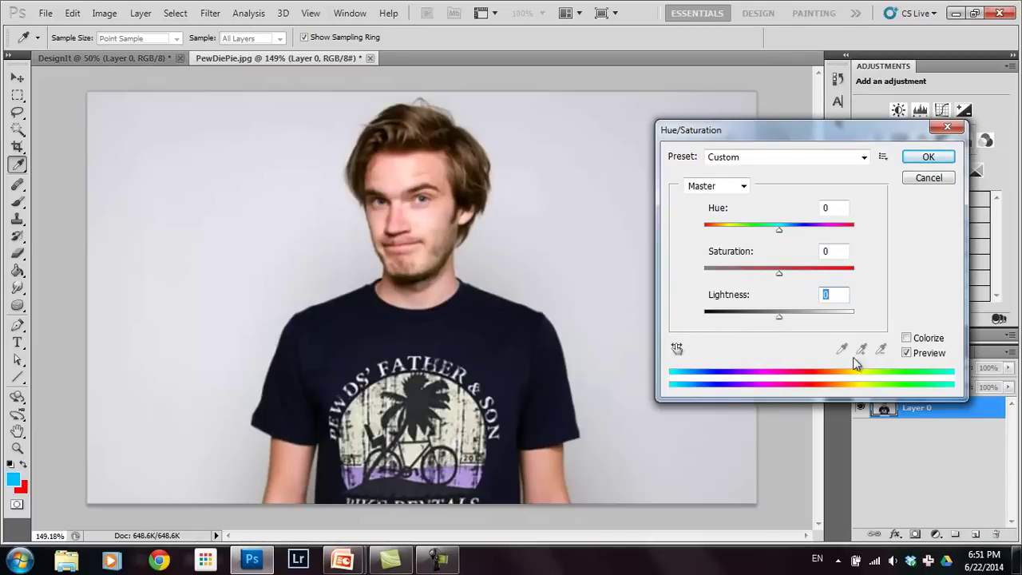
- Colorize Layer 0 with hue 29, saturation 76 and lightness -3, and apply the Hue/Saturation adjustment
left_click(908, 338)
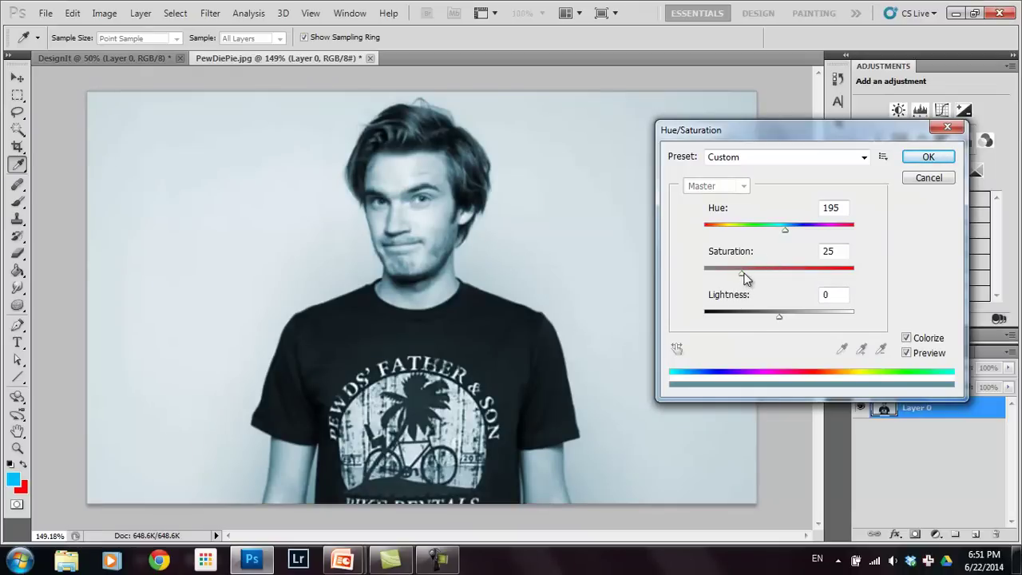
mouse_move(779, 317)
left_mouse_down()
mouse_move(768, 321)
mouse_move(776, 317)
left_mouse_up()
left_click_drag(741, 273, 817, 274)
left_click_drag(786, 232, 713, 235)
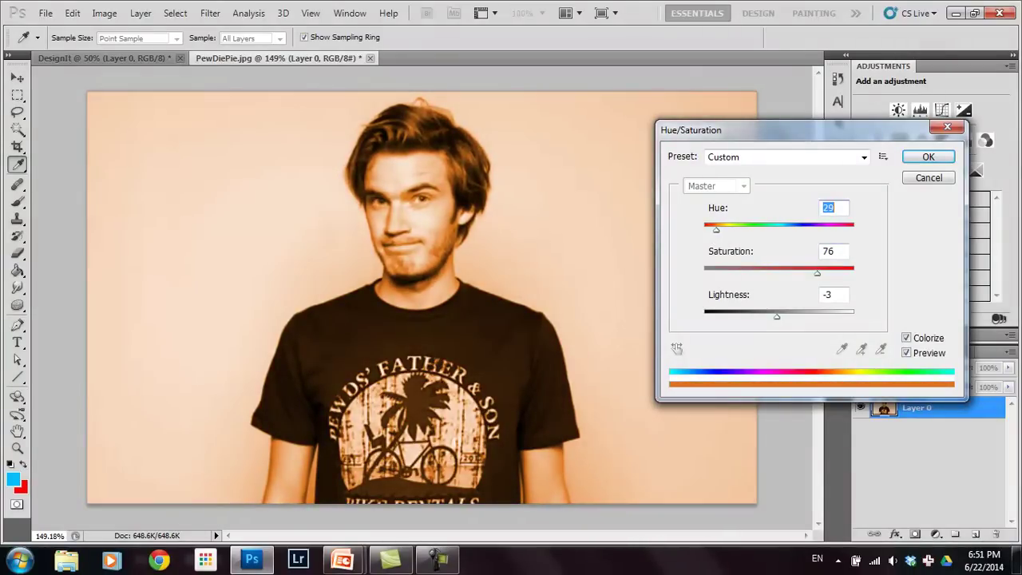
left_click(927, 157)
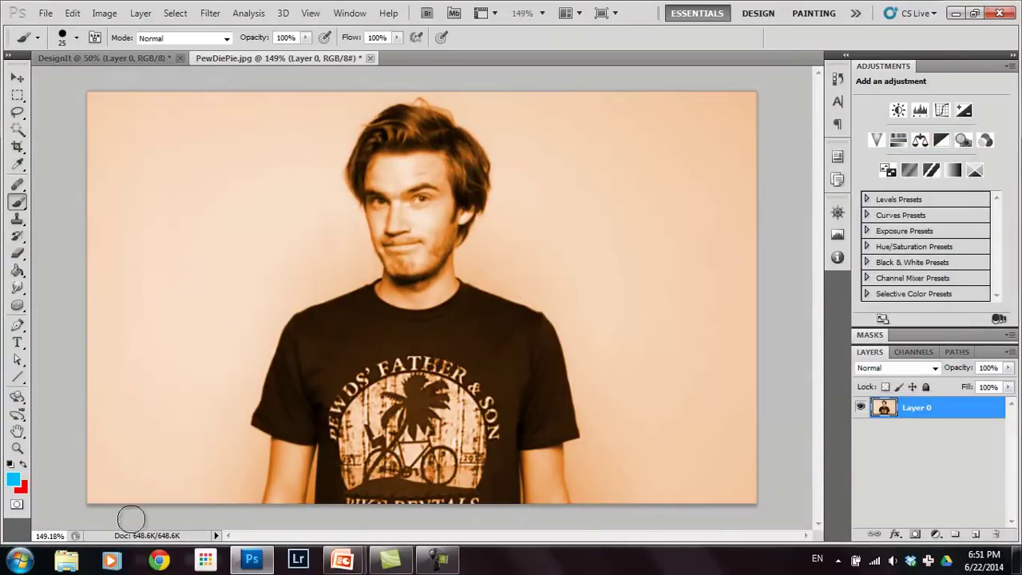
- Switch to the PowerPoint slide show
mouse_move(342, 559)
left_click(404, 499)
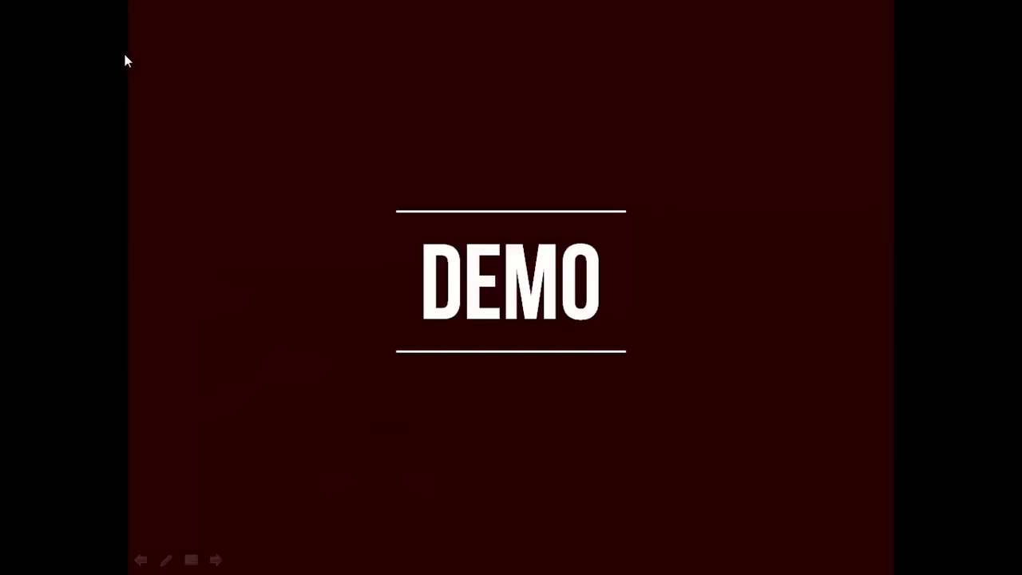
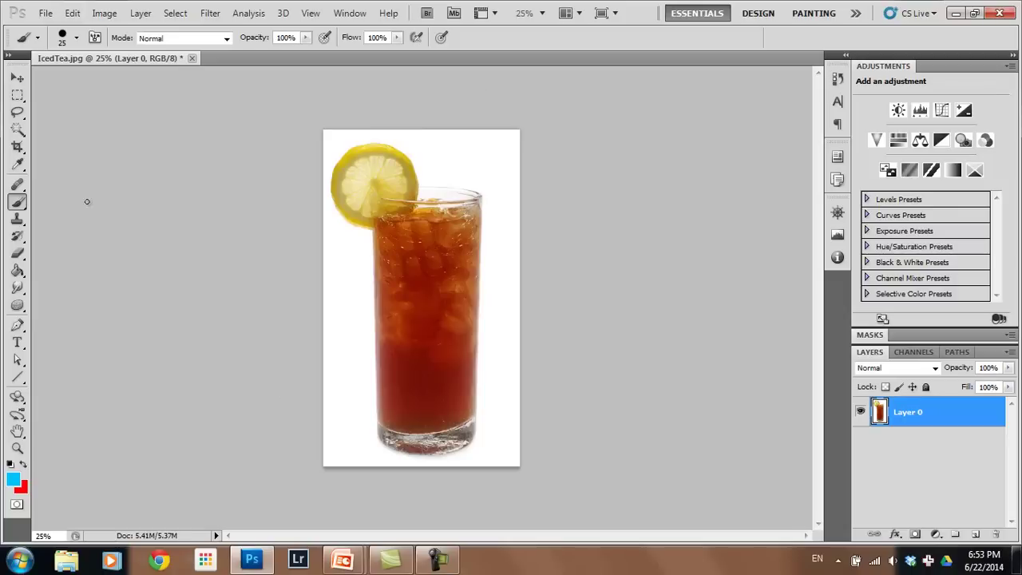
- Try selecting the white background around the iced tea glass with the Magic Wand tool, and deselect it
left_click(18, 130)
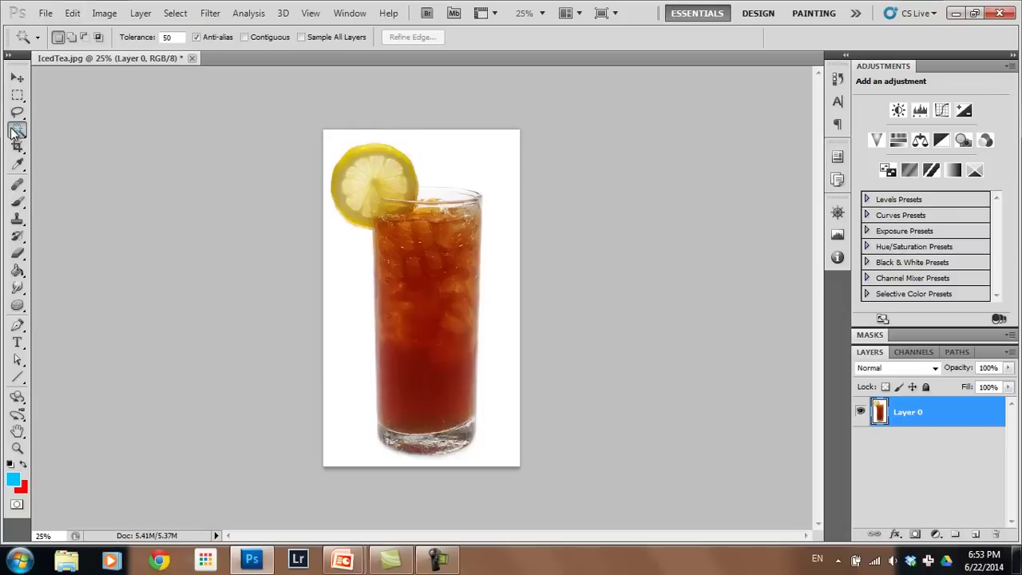
left_click(479, 166)
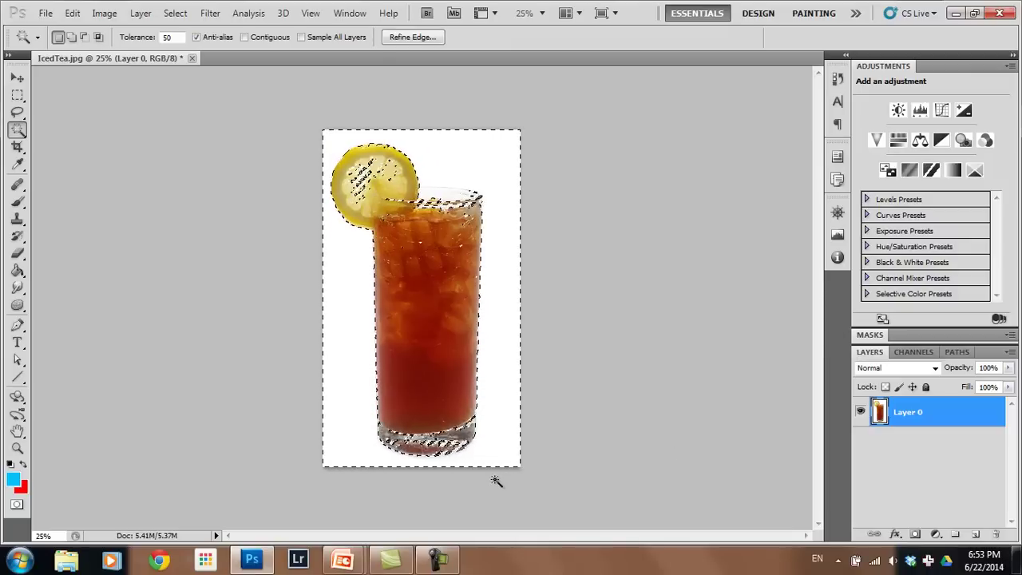
key("ctrl+d")
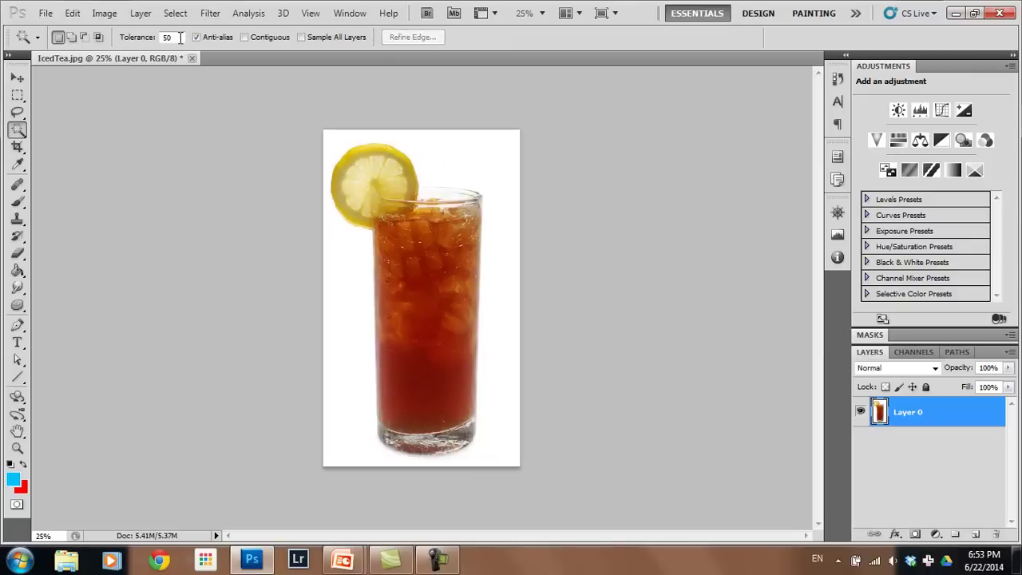
- Test non-contiguous Magic Wand selections of the white background at tolerances 30 and 10, clearing each selection
type("30")
left_click(502, 165)
key("ctrl+d")
left_click(468, 157)
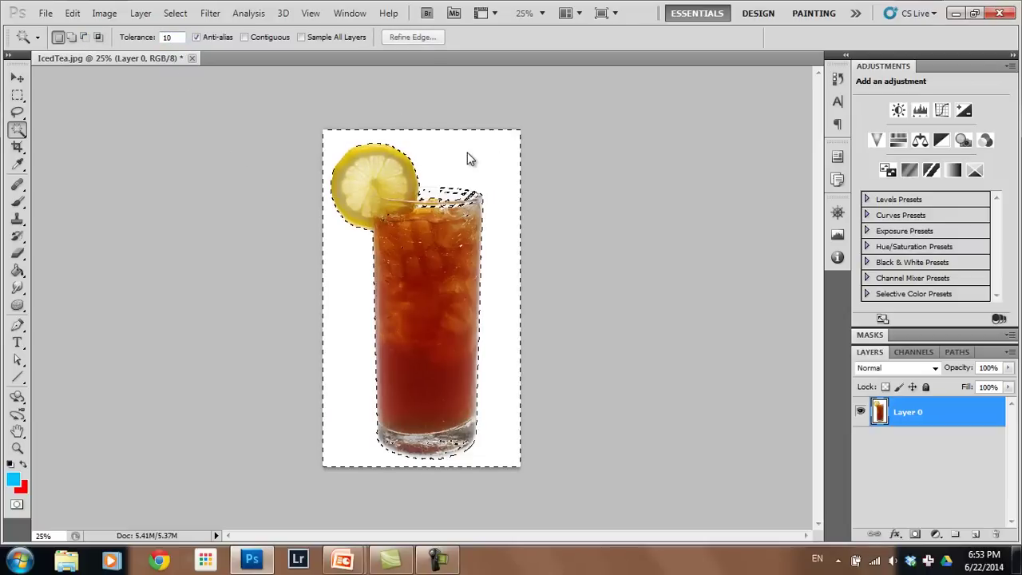
key("ctrl+d")
- Select the white background around the drink using the Magic Wand with tolerance 5 and Contiguous enabled
left_click(150, 42)
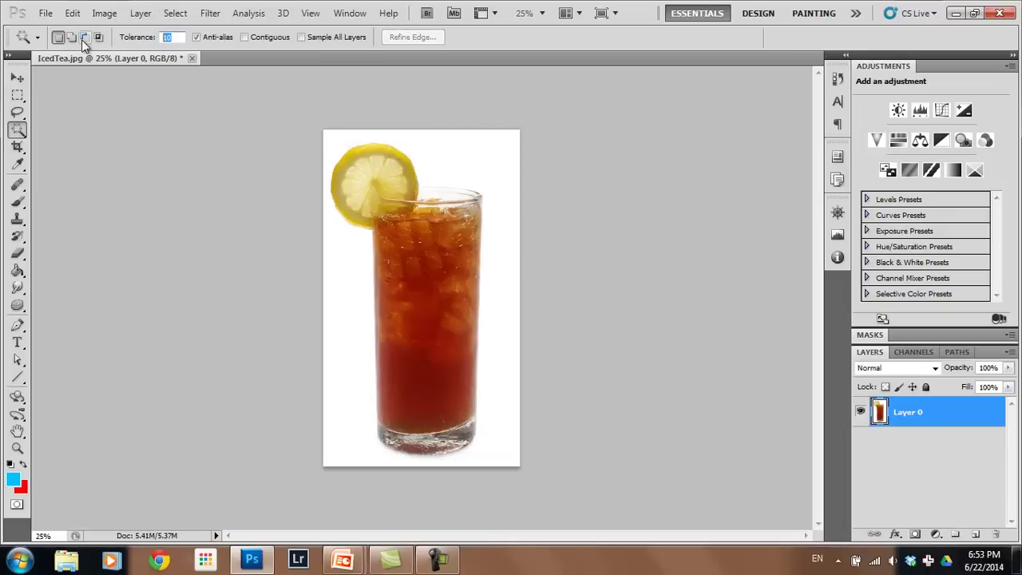
type("5")
left_click(479, 153)
key("ctrl+d")
left_click(467, 159)
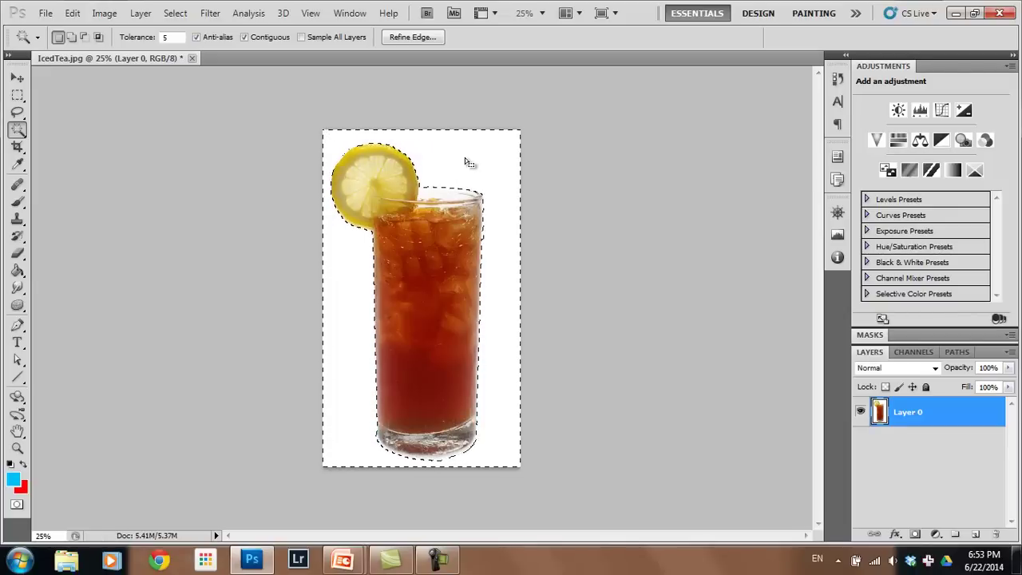
- Try deleting the selected white background, then undo back to the active selection
key("Delete")
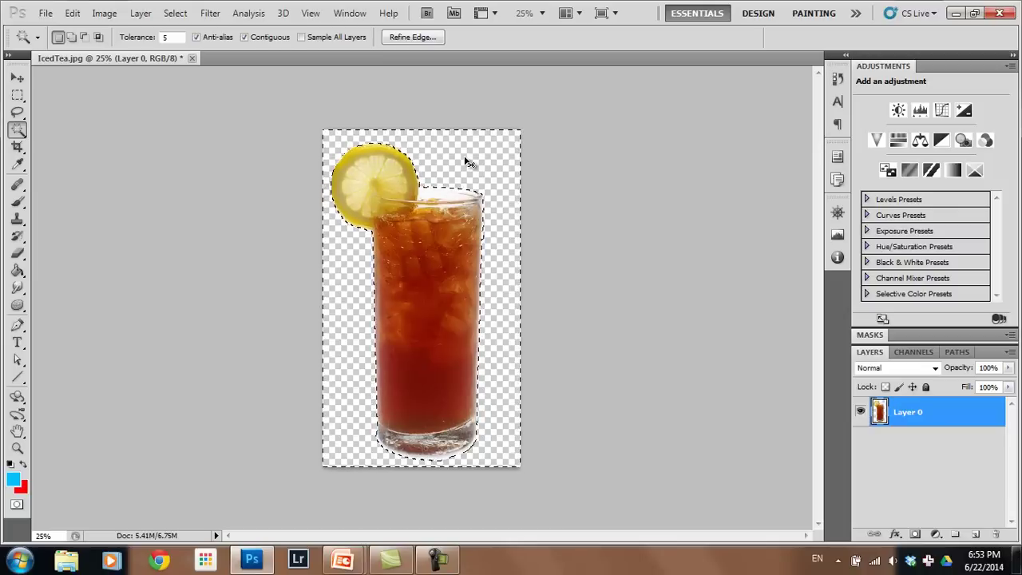
key("ctrl+d")
key("ctrl+alt+z")
key("ctrl+alt+z")
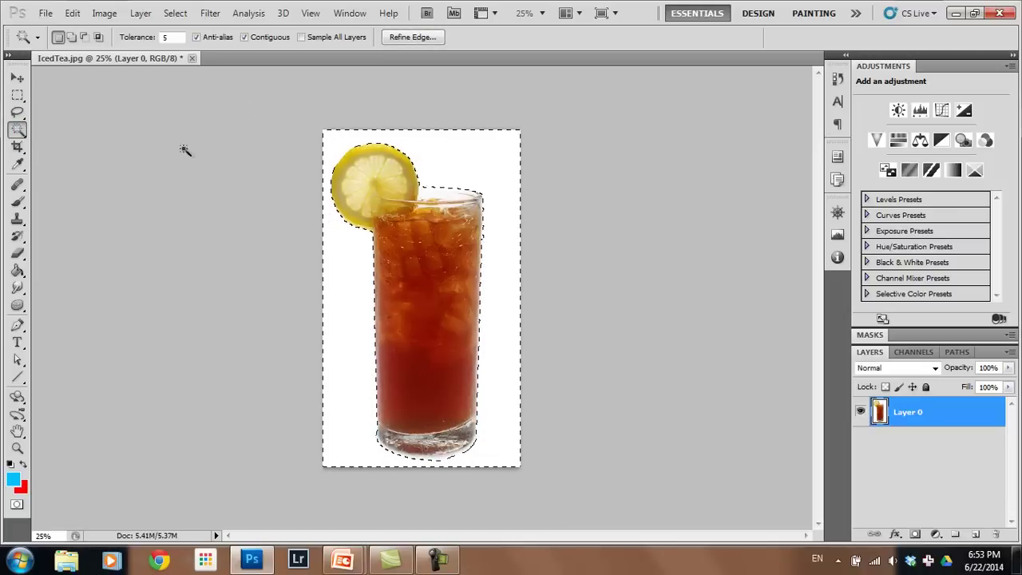
- Try copying the selected background to a new layer, inspect it with Layer 0 hidden, and undo the copy
right_click(492, 156)
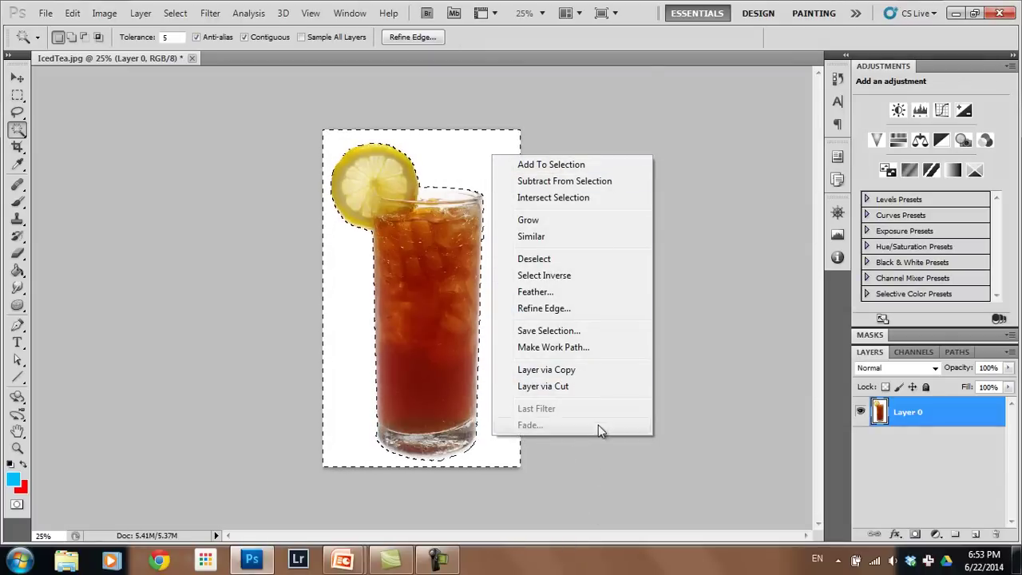
left_click(577, 371)
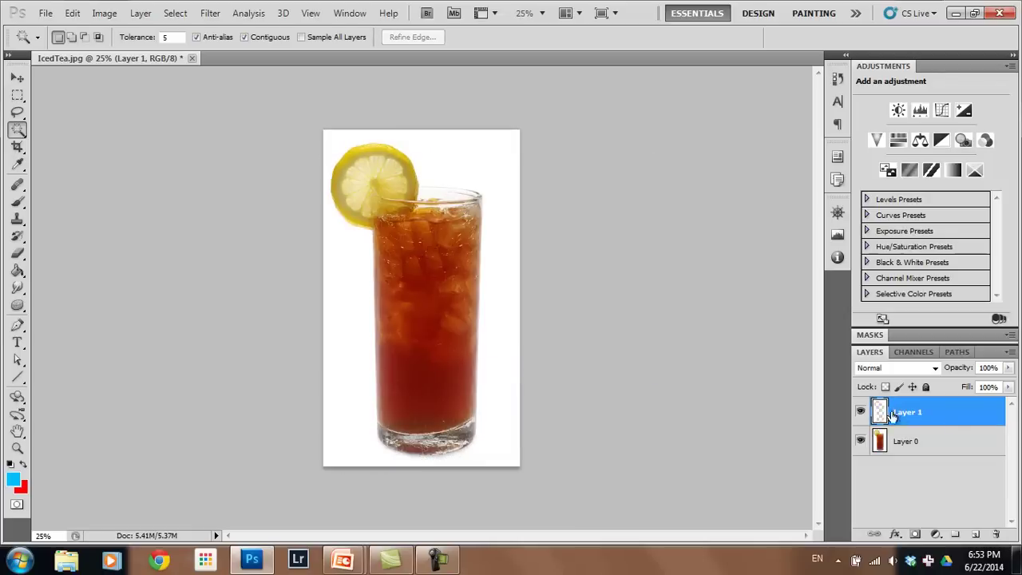
left_click(862, 441)
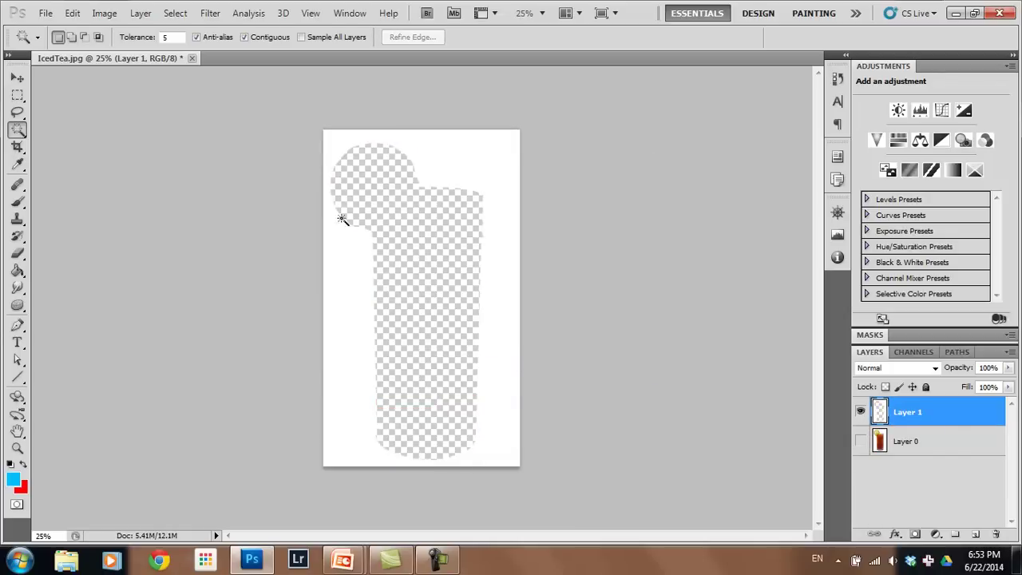
left_click(861, 442)
key("ctrl+z")
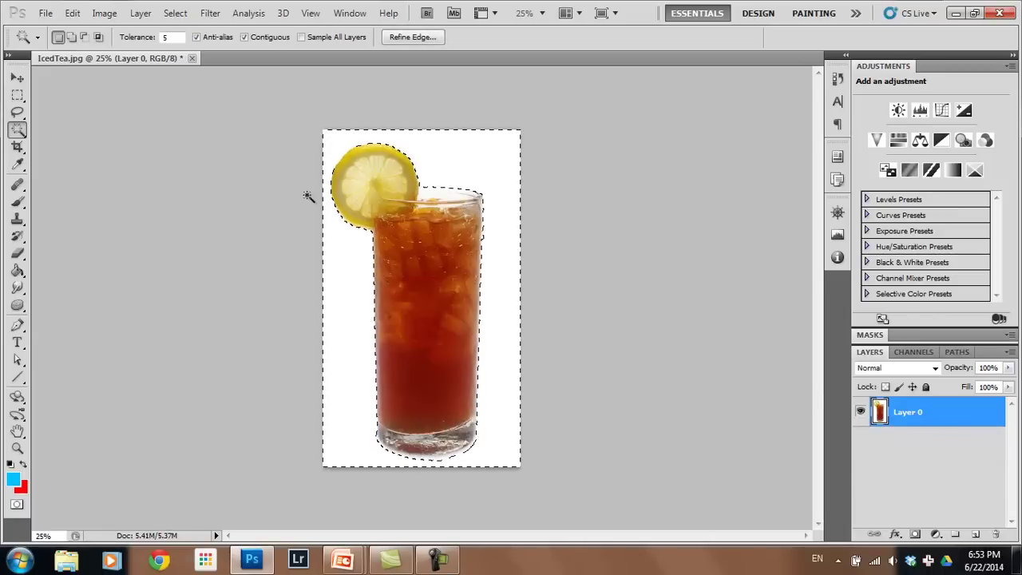
- Try cutting the selected background onto a new layer, toggle both layers' visibility to compare them, and undo the cut
right_click(456, 147)
left_click(511, 382)
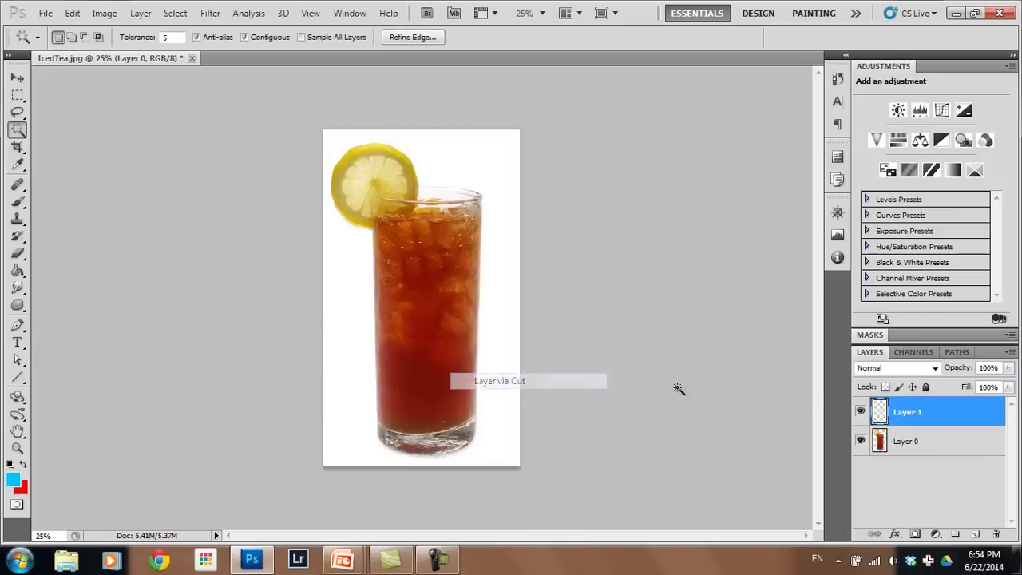
left_click(861, 412)
left_click(861, 412)
left_click(861, 412)
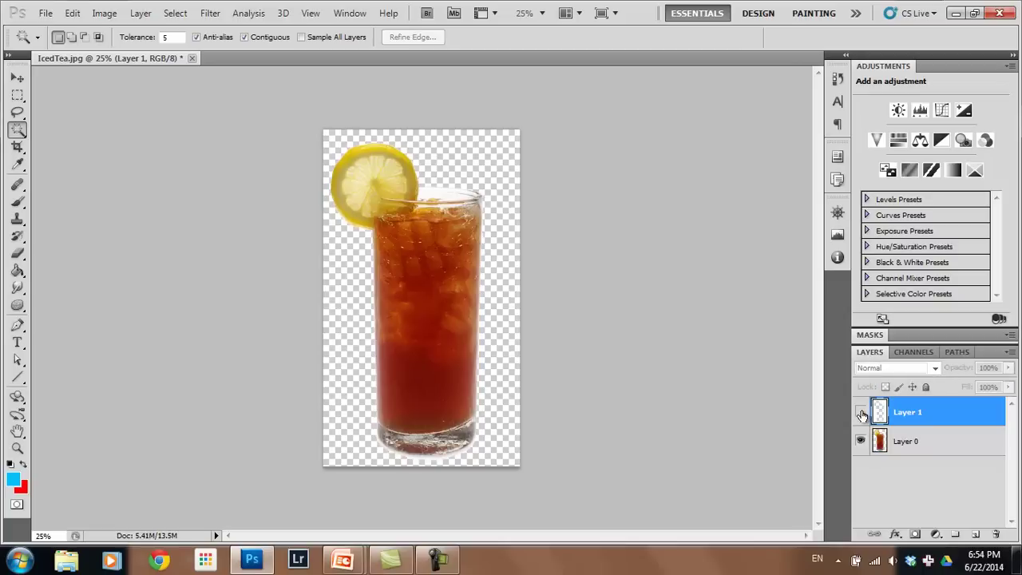
left_click(861, 412)
left_click(862, 442)
left_click(861, 442)
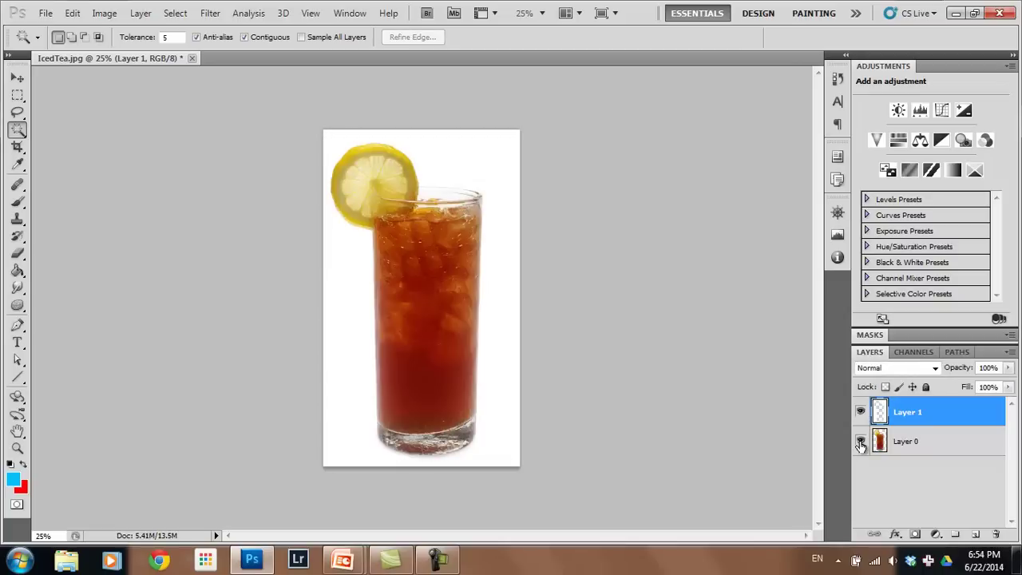
key("ctrl+alt+z")
key("ctrl+alt+z")
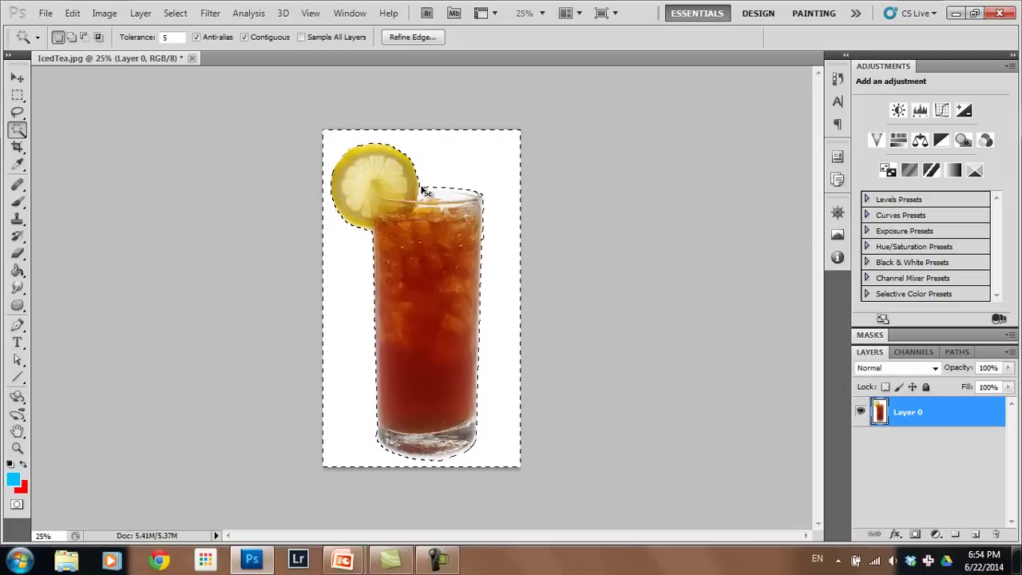
- Replace the current selection with a Quick Selection of the white background around the drink, then clear it
key("ctrl+d")
left_click(15, 129)
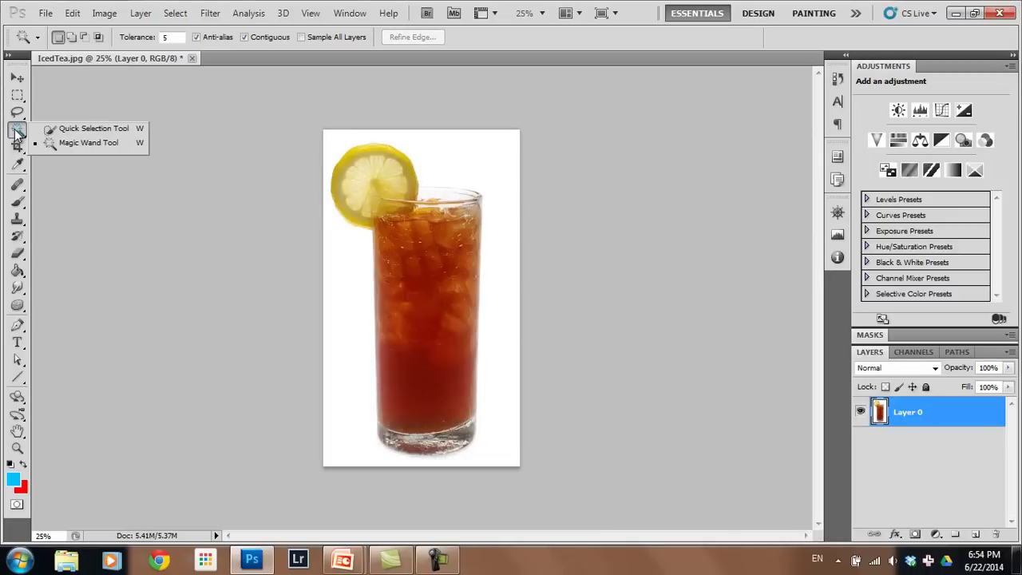
left_click(83, 129)
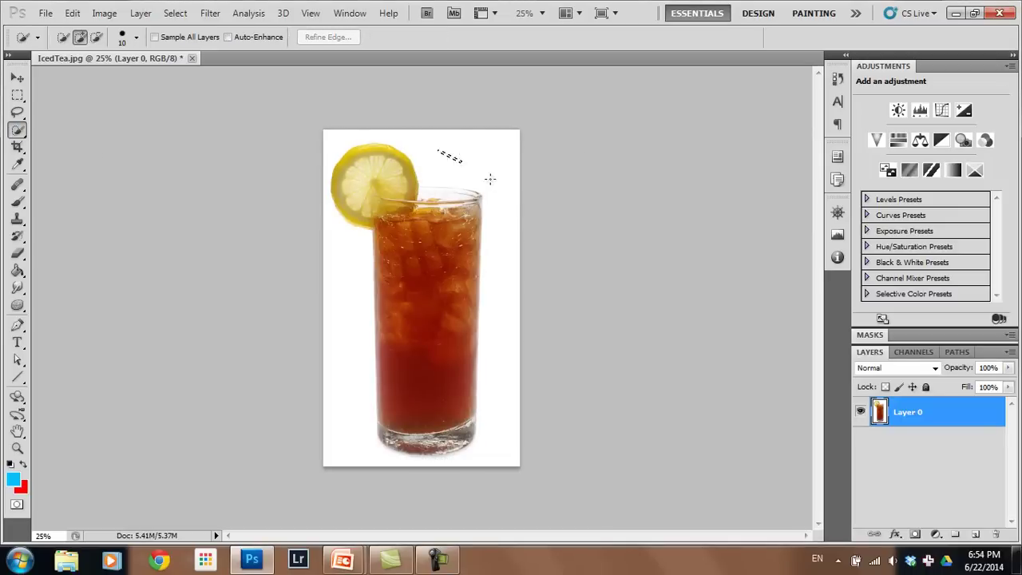
mouse_move(490, 179)
left_mouse_down()
mouse_move(504, 394)
mouse_move(485, 479)
mouse_move(384, 473)
mouse_move(326, 438)
mouse_move(327, 289)
left_mouse_up()
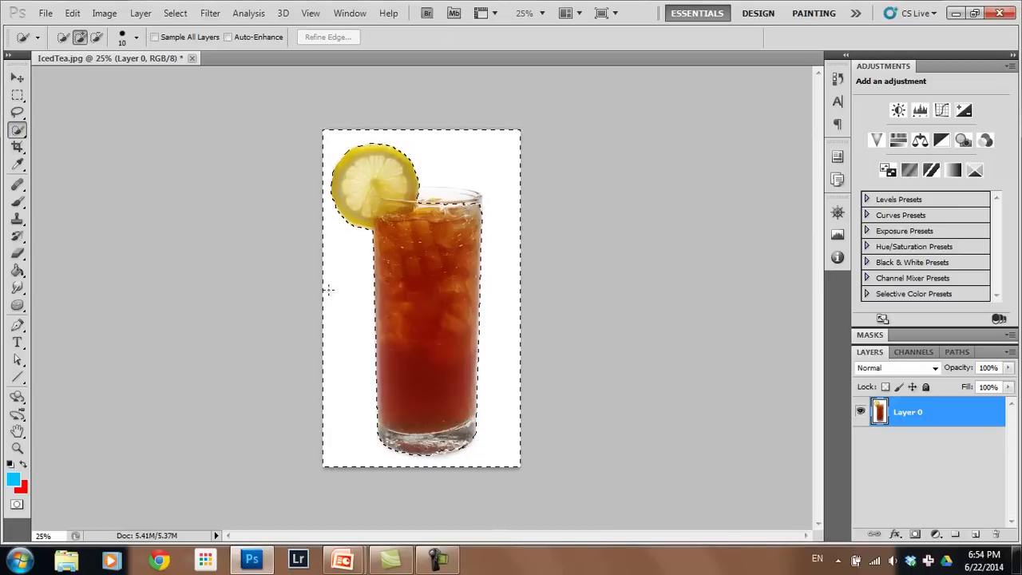
key("ctrl+d")
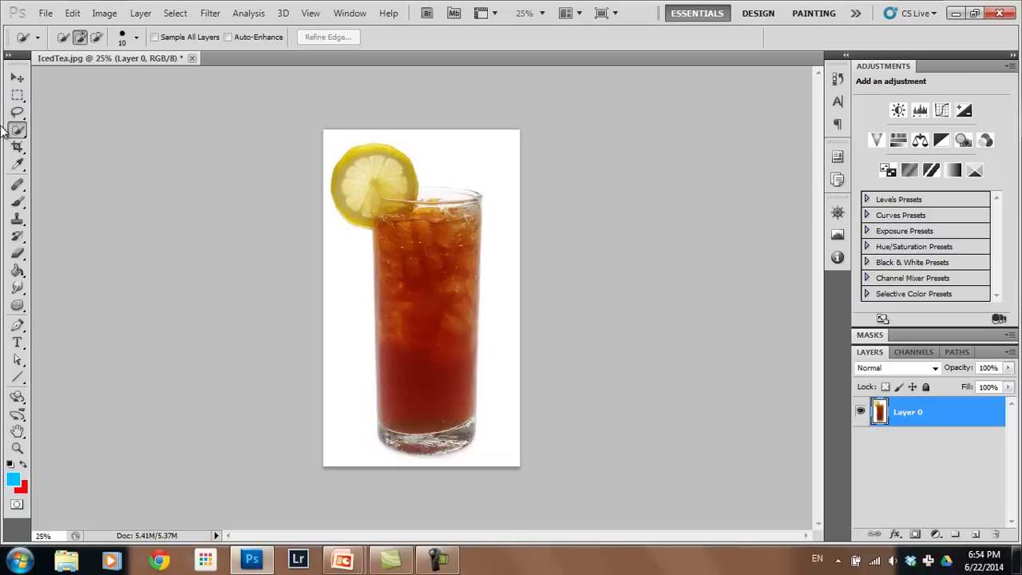
- Draw a narrow full-height rectangular marquee over the white strip beside the glass at the image's right edge
left_click(17, 95)
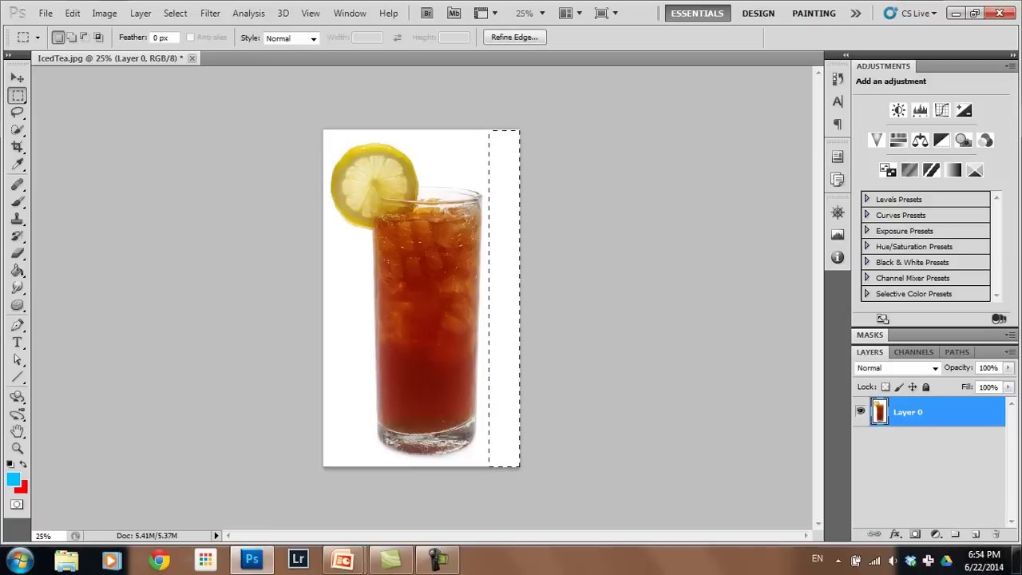
left_click(19, 98)
left_click(75, 96)
- Select the lemon slice with an elliptical marquee, try deleting its content, and undo the deletion
left_click(17, 96)
left_click(96, 108)
left_click_drag(323, 136, 423, 233)
right_click(358, 141)
left_click(333, 172)
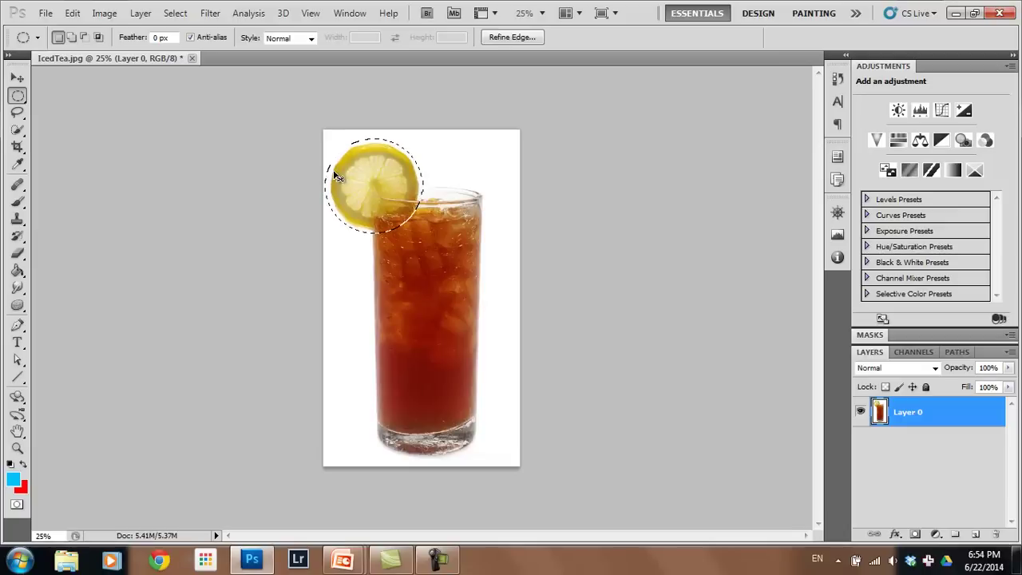
key("Delete")
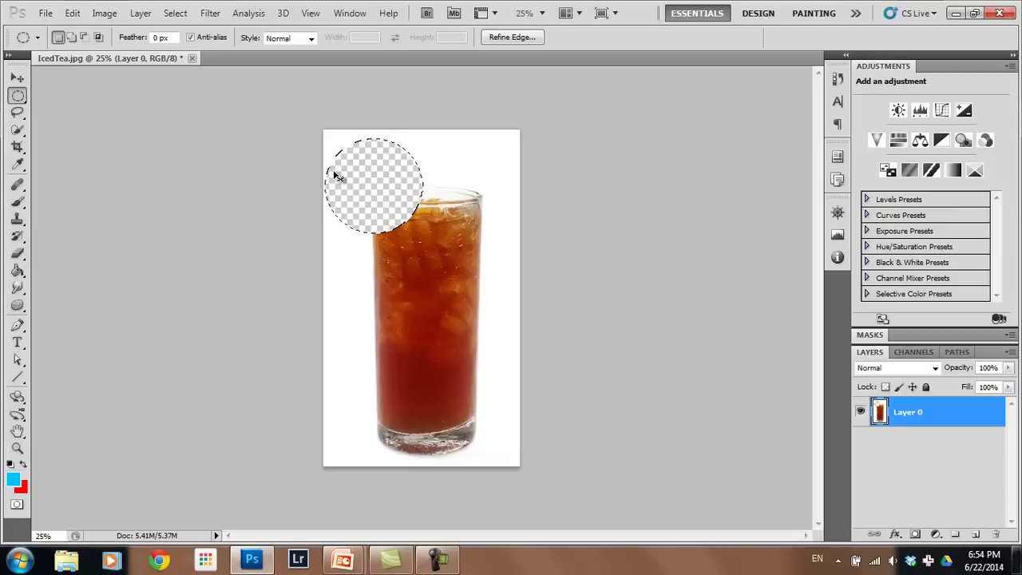
key("ctrl+z")
- Clear the circular selection and try a freehand Lasso selection around the lemon slice area
left_click(17, 112)
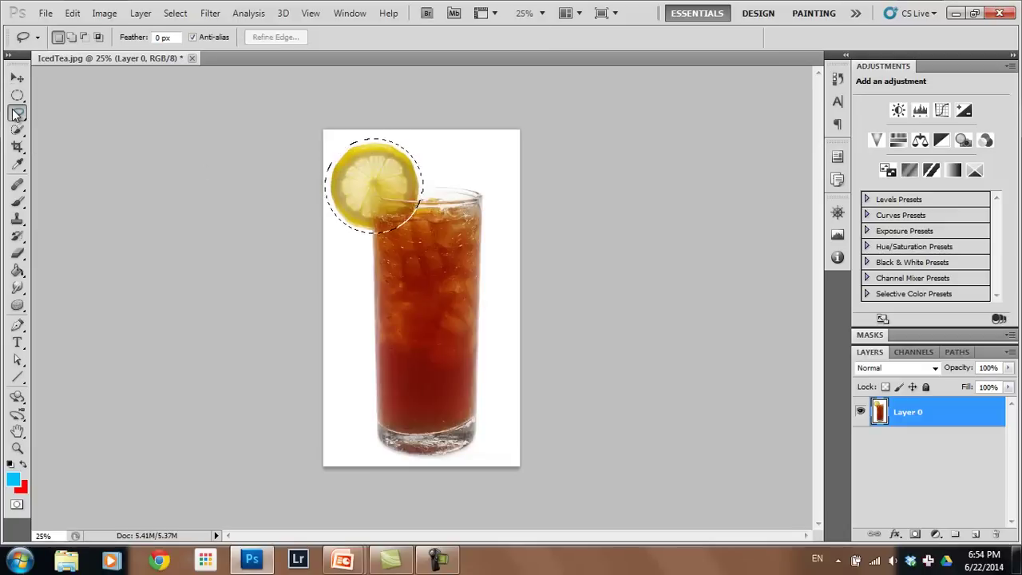
left_click(365, 144)
mouse_move(22, 117)
left_mouse_down()
mouse_move(71, 131)
mouse_move(18, 118)
mouse_move(63, 139)
mouse_move(51, 114)
left_mouse_up()
mouse_move(442, 150)
left_mouse_down()
mouse_move(404, 317)
mouse_move(354, 235)
mouse_move(358, 160)
left_mouse_up()
left_click(49, 126)
- Trace a rough straight-edged selection around the glass with the Polygonal Lasso, then deselect it
left_click_drag(18, 114, 46, 132)
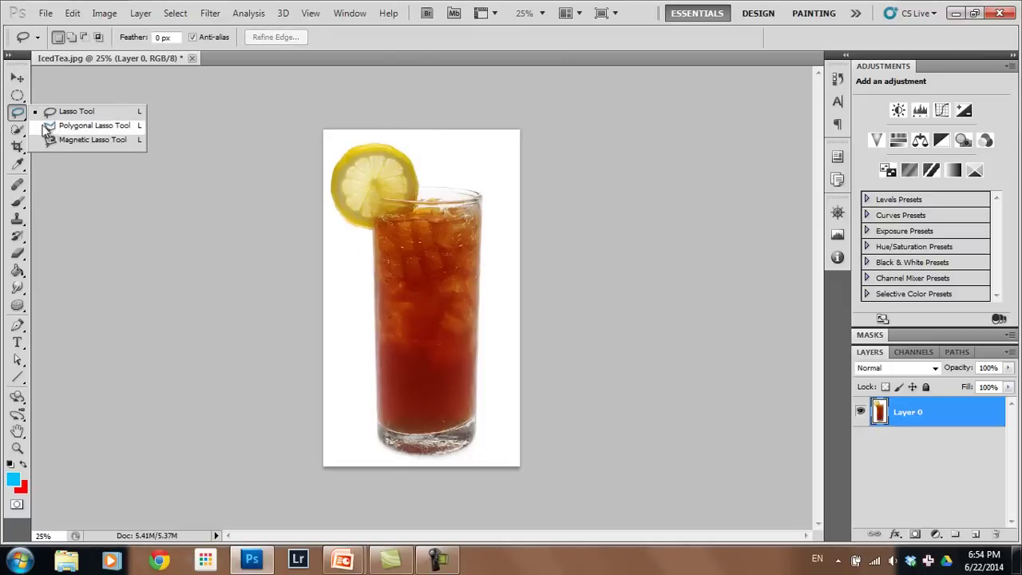
left_click(52, 127)
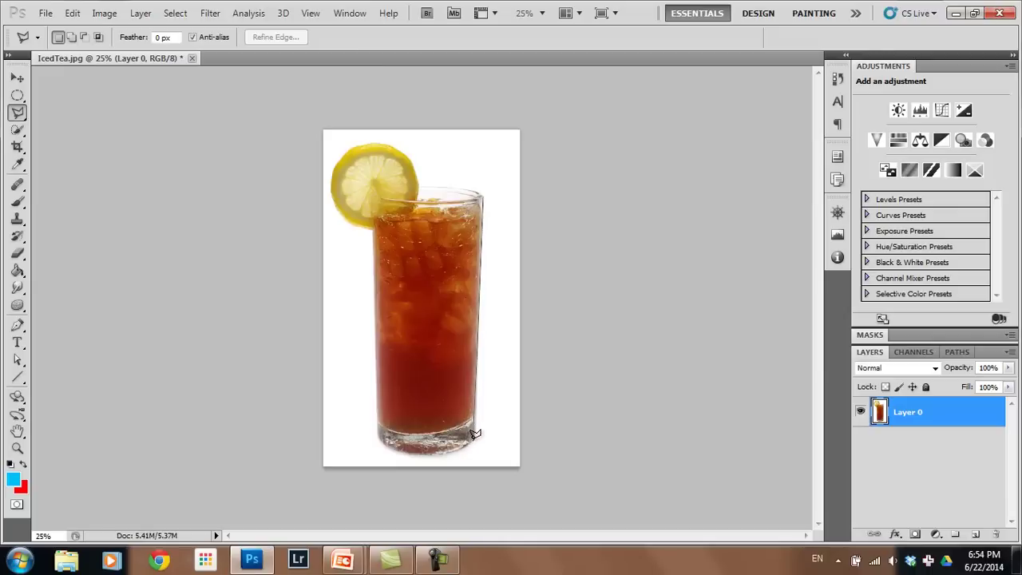
left_click(379, 454)
left_click(353, 355)
left_click(349, 176)
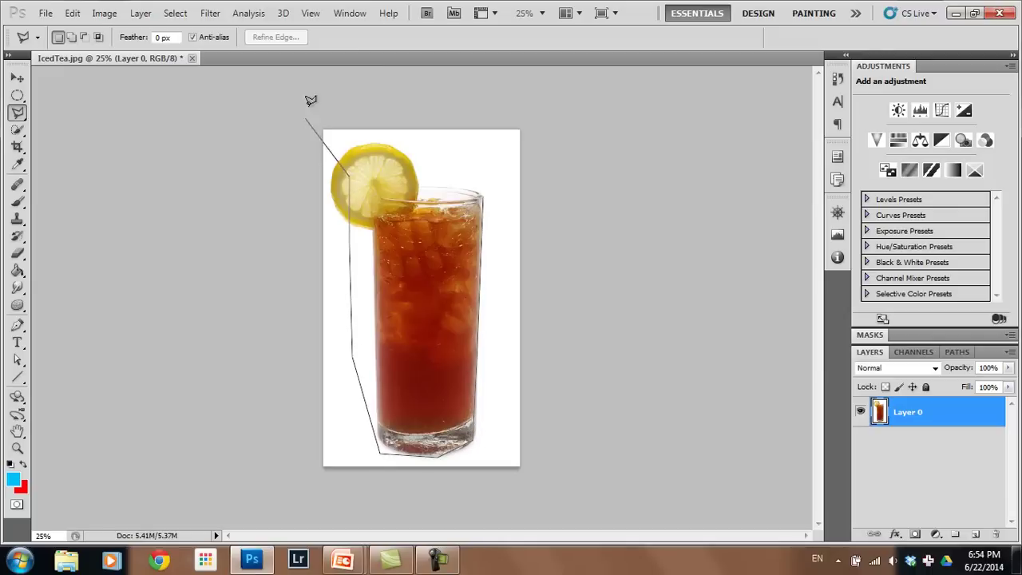
left_click(409, 136)
left_click(485, 190)
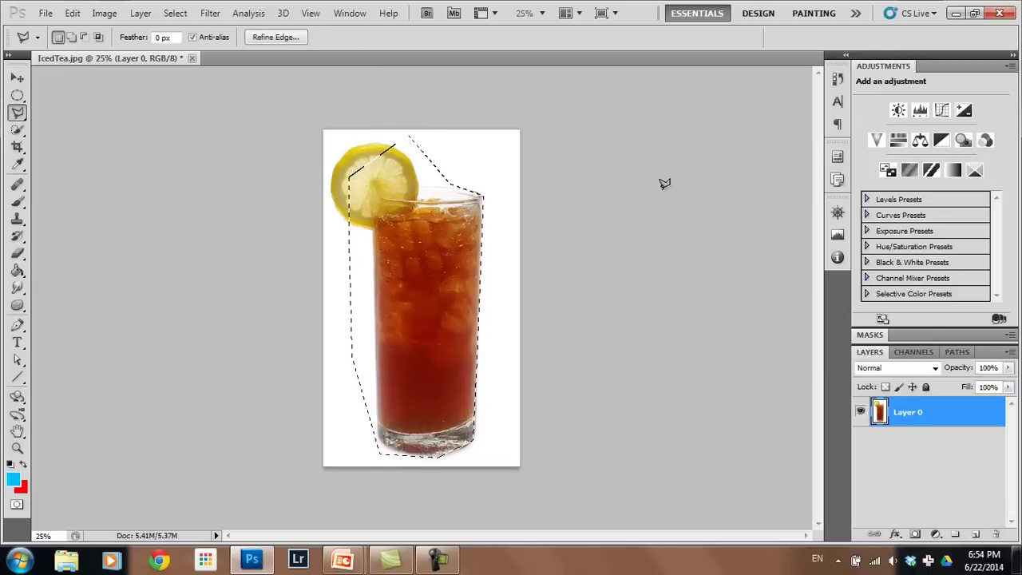
key("ctrl+d")
- Try tracing the glass and lemon outline with the Magnetic Lasso, then cancel the path
right_click(18, 113)
left_click(72, 141)
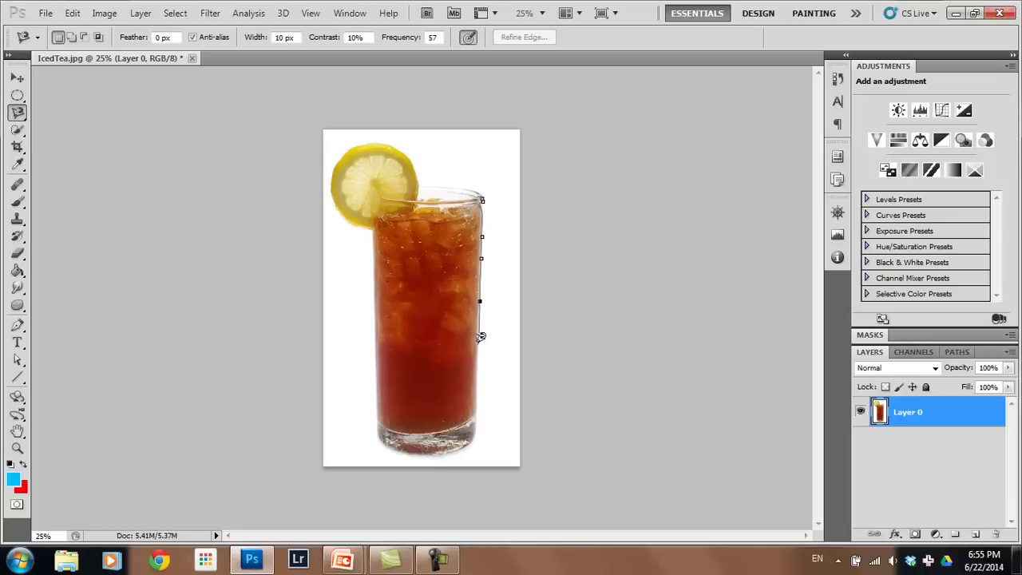
left_click_drag(480, 336, 477, 386)
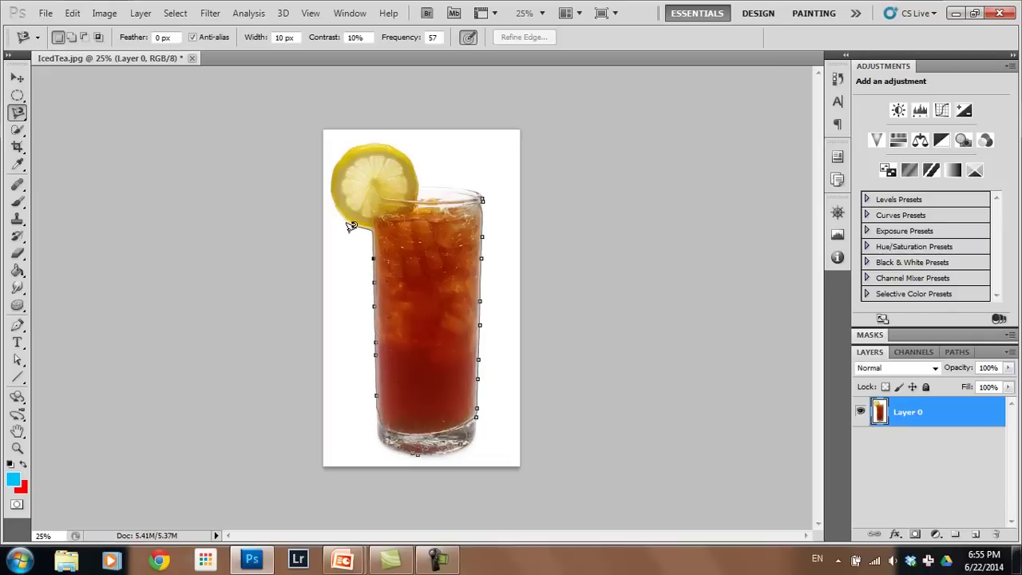
left_click_drag(333, 218, 353, 184)
key("BackSpace")
key("BackSpace")
key("Escape")
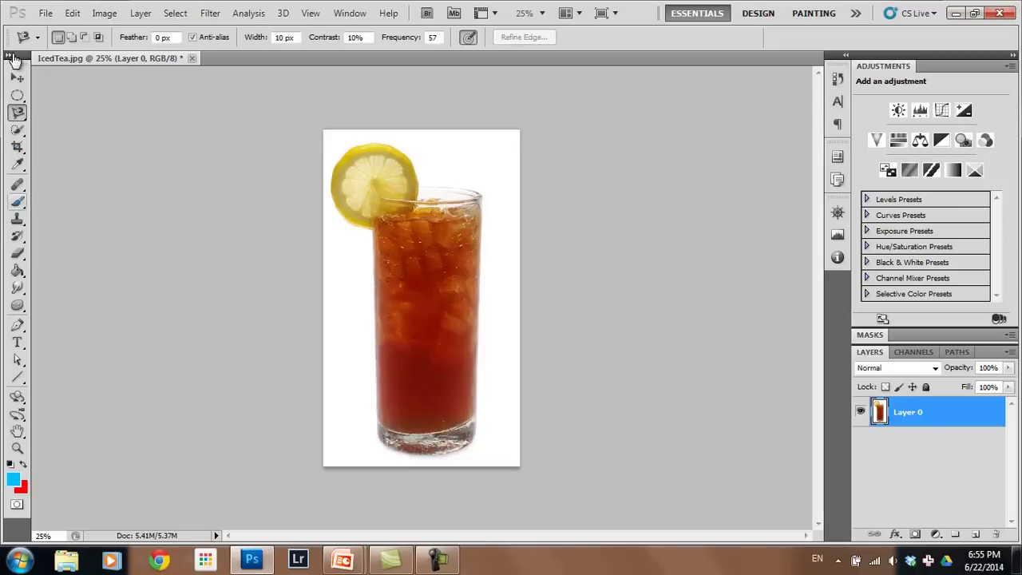
- Switch to the Rectangular Marquee tool and draw a selection around the whole glass
left_click(18, 95)
left_click(19, 114)
left_click(19, 113)
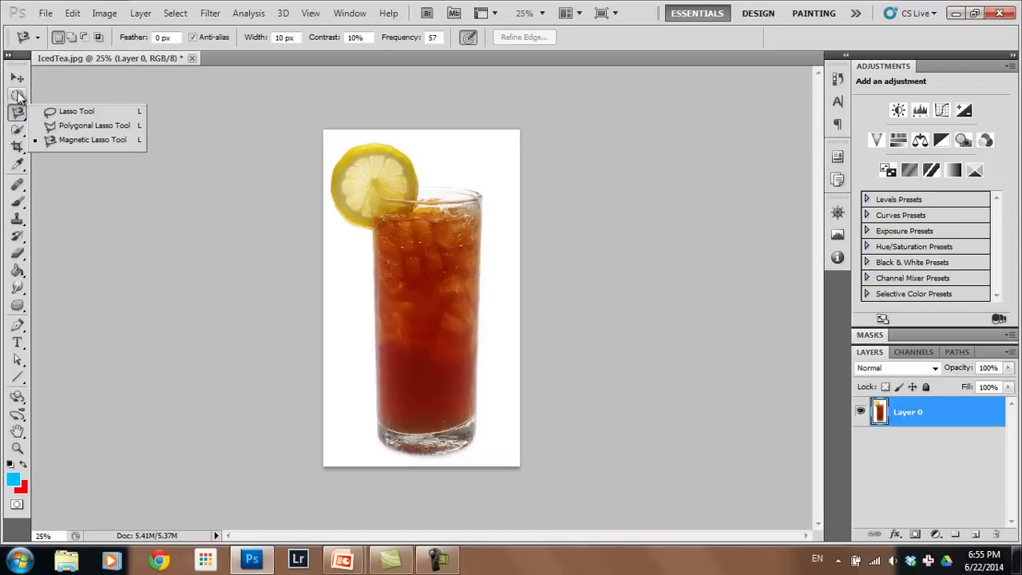
left_click(18, 95)
left_click(18, 95)
left_click(88, 95)
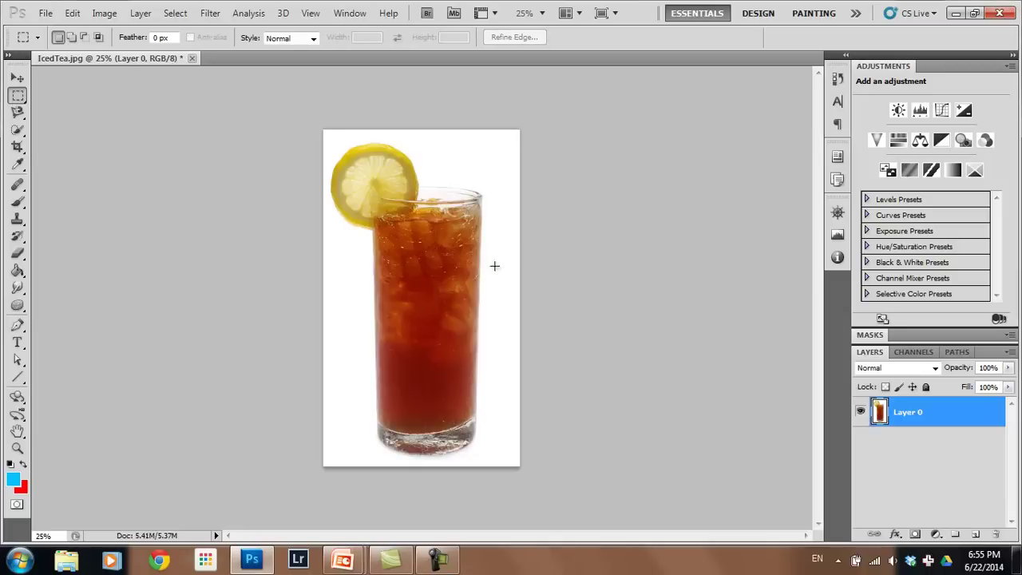
left_click_drag(515, 482, 488, 448)
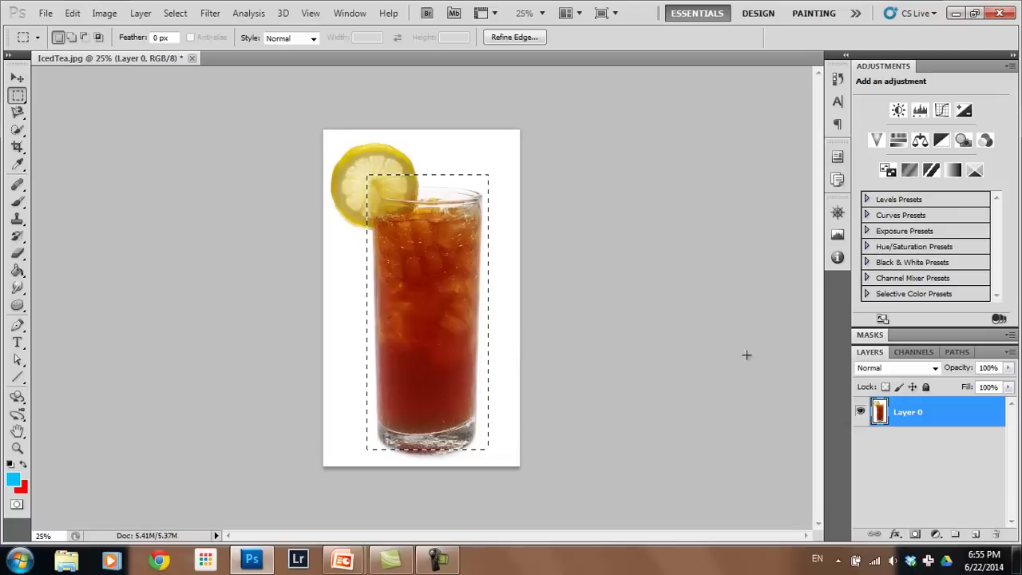
- Invert the rectangular selection so the area outside the glass is selected, then clear it
left_click(178, 13)
left_click(192, 71)
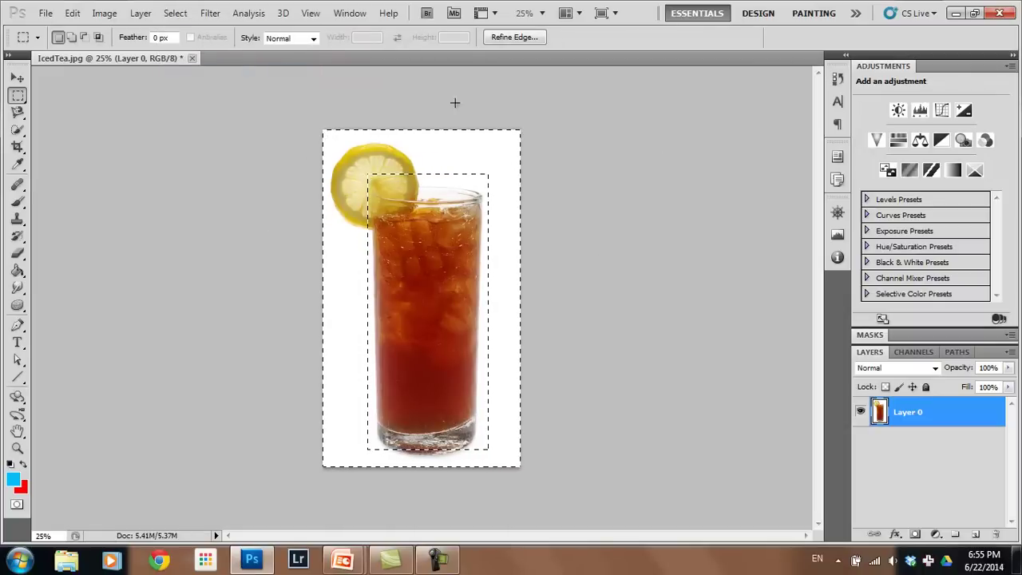
left_click(379, 222)
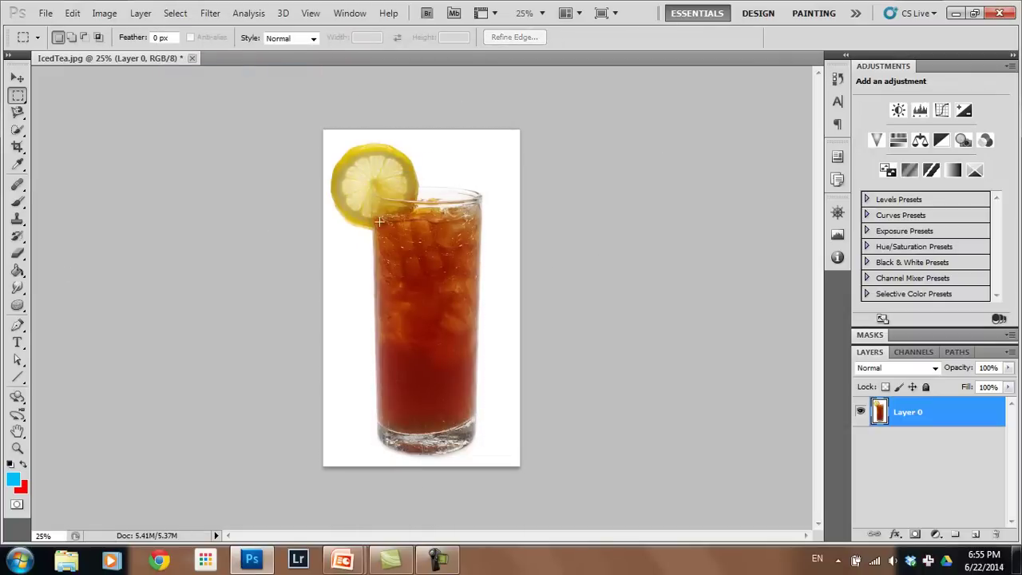
- Draw a rectangular marquee over the lemon and upper glass, and add a second rectangle covering the whole glass
left_click_drag(345, 166, 438, 255)
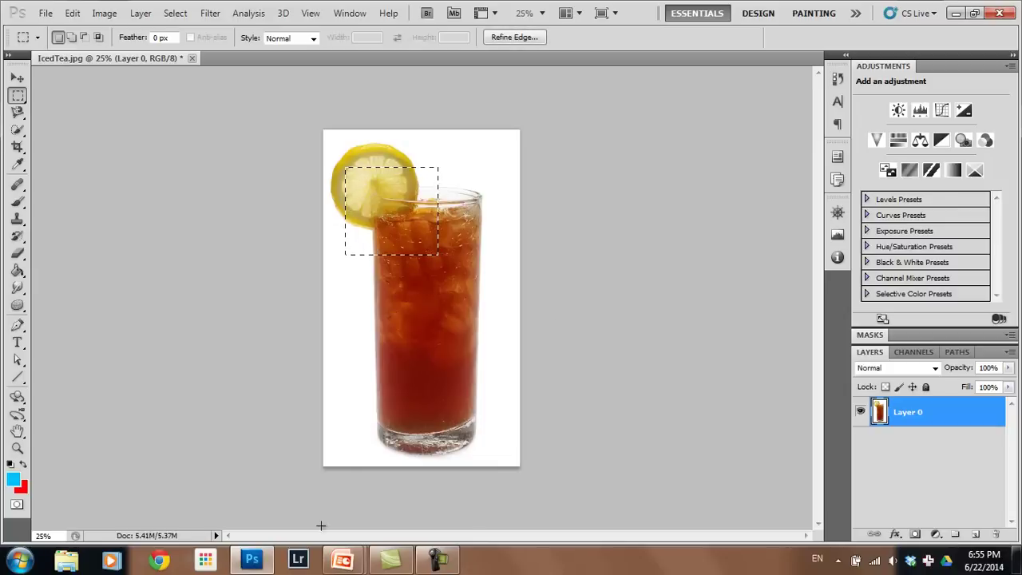
key("shift")
left_click_drag(369, 181, 488, 455)
key("alt")
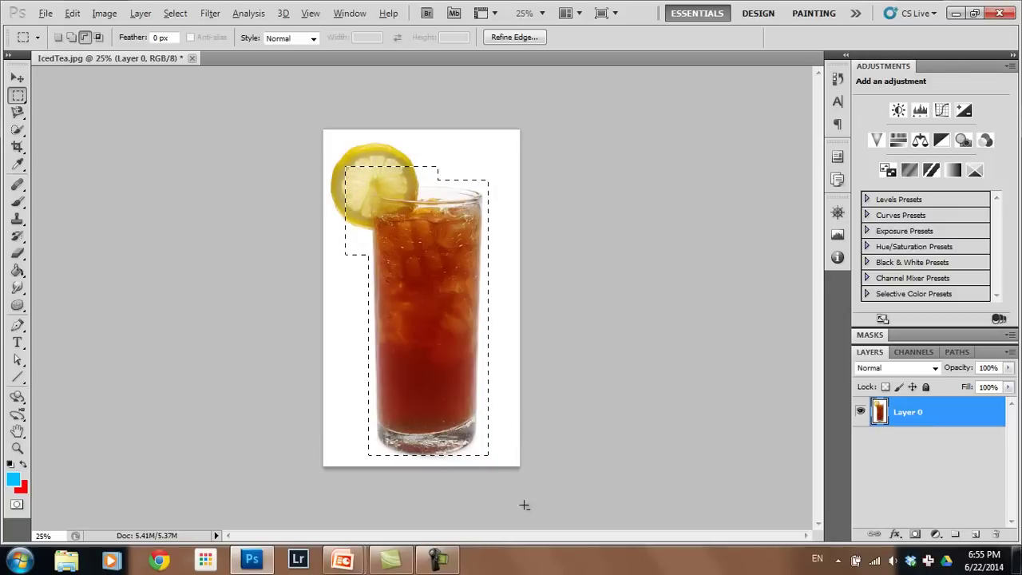
- Subtract the lower part of the glass from the combined marquee selection, then deselect everything
left_click_drag(522, 503, 310, 275)
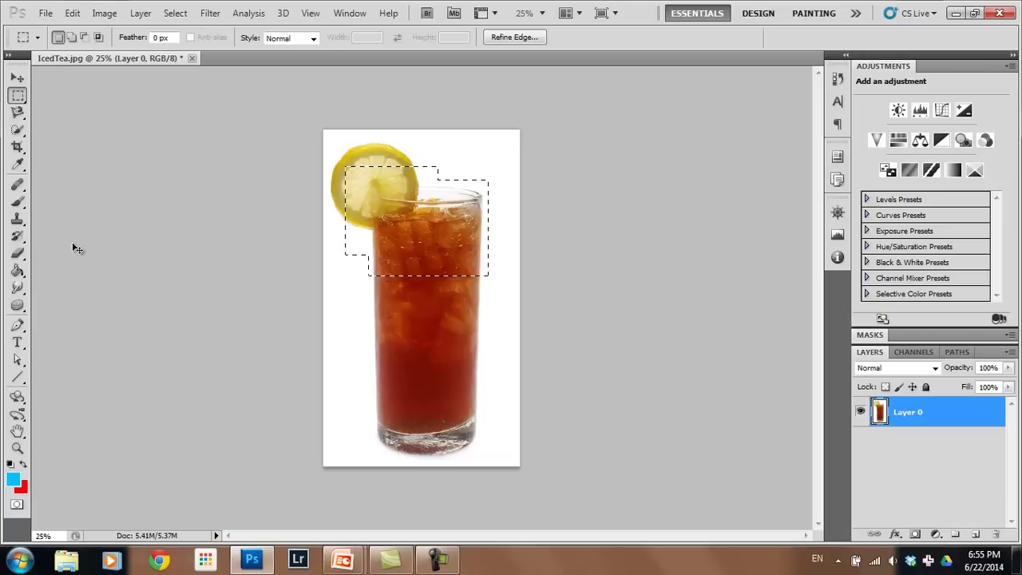
key("ctrl+d")
- Select the white background around the glass and lemon with the Magic Wand, delete it, and deselect
left_click(18, 129)
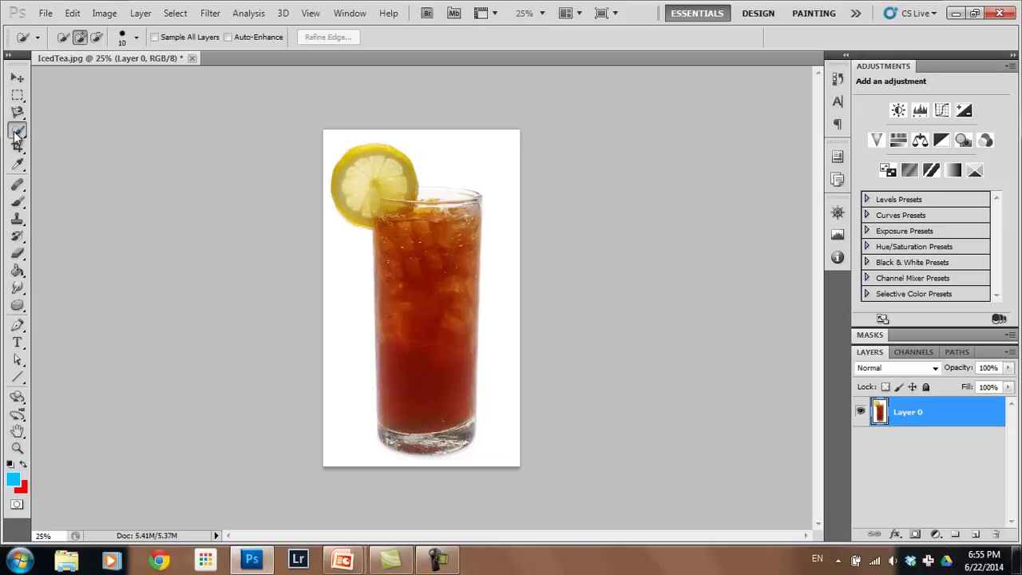
right_click(17, 130)
left_click(79, 144)
left_click(487, 155)
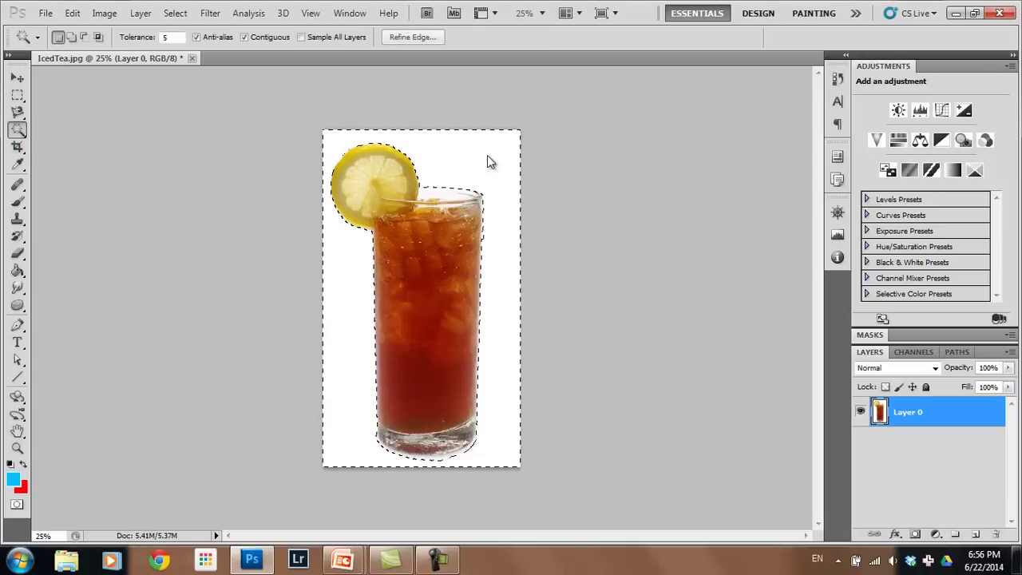
key("Delete")
key("ctrl+d")
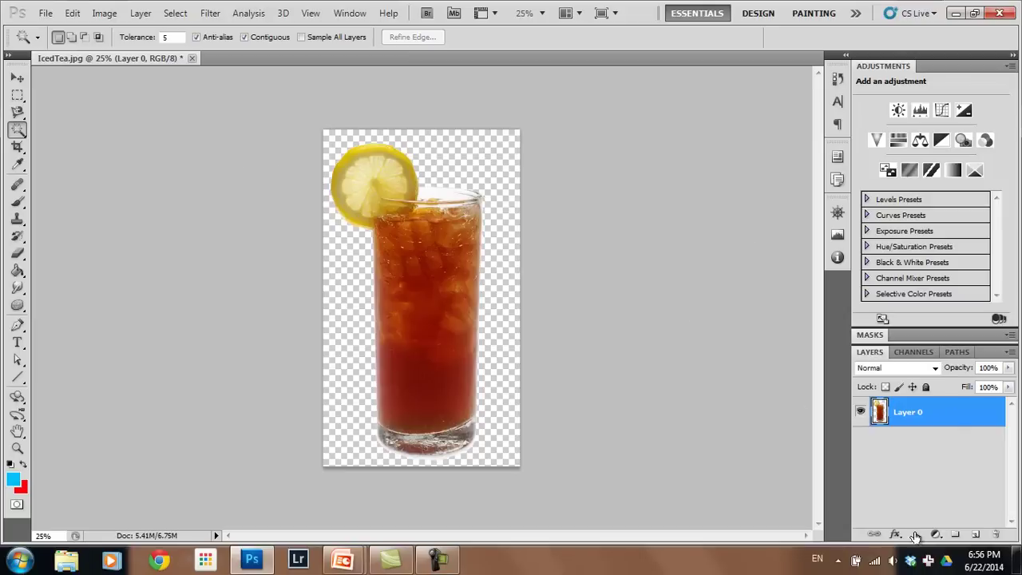
- Add a new layer beneath Layer 0 and fill it with the blue foreground colour using the Paint Bucket
left_click(976, 535)
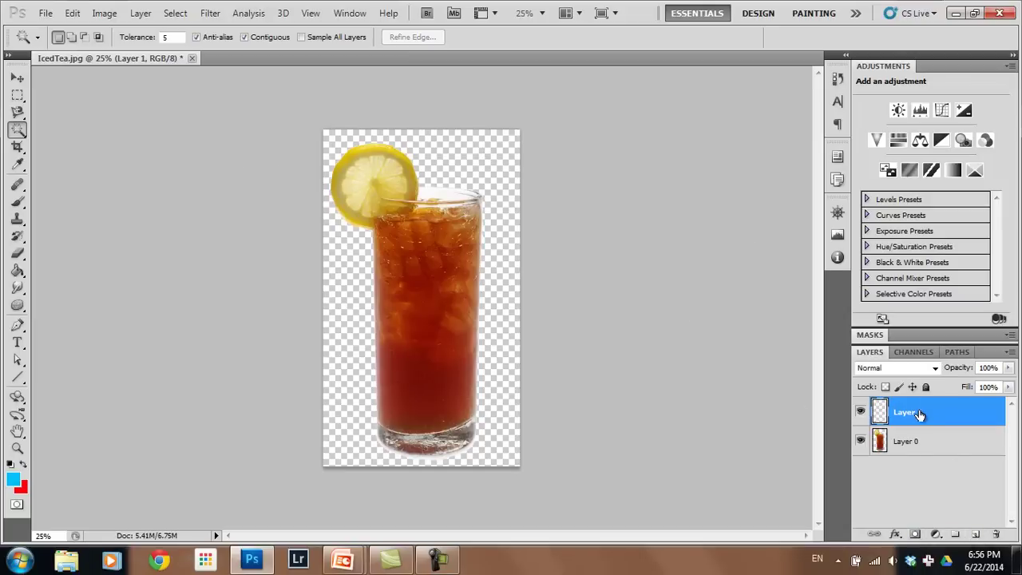
left_click_drag(919, 413, 938, 477)
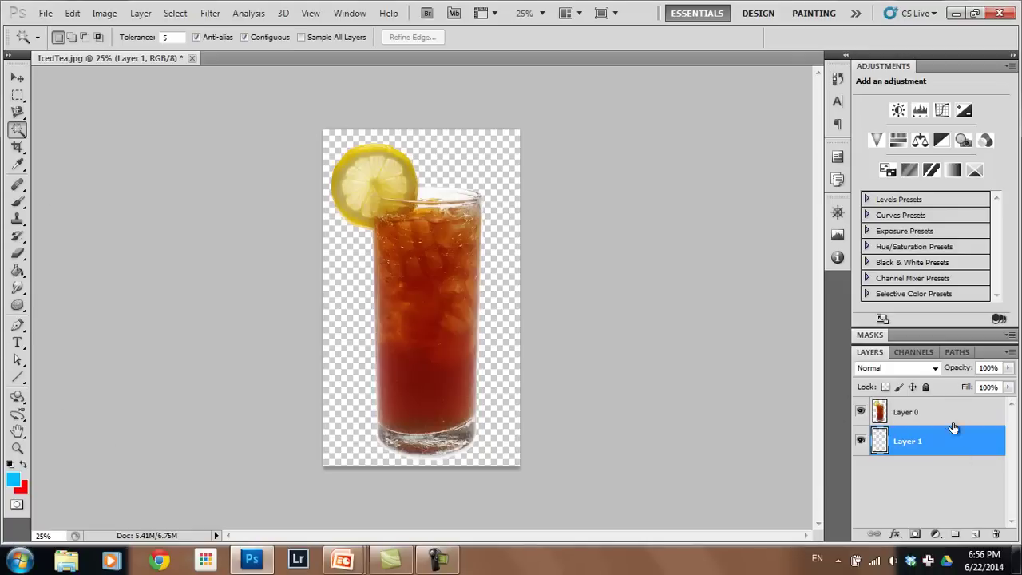
left_click(16, 271)
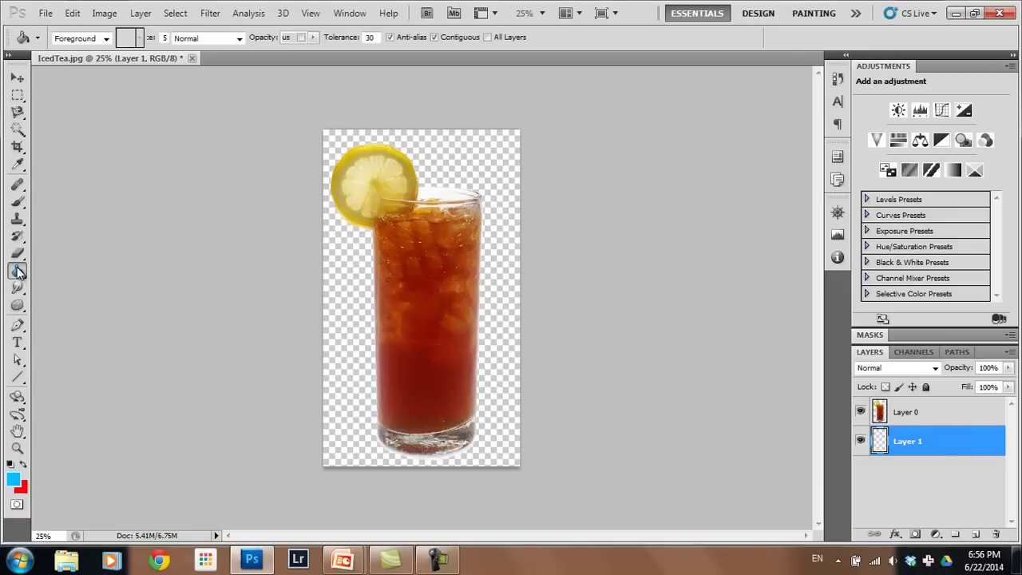
left_click(447, 155)
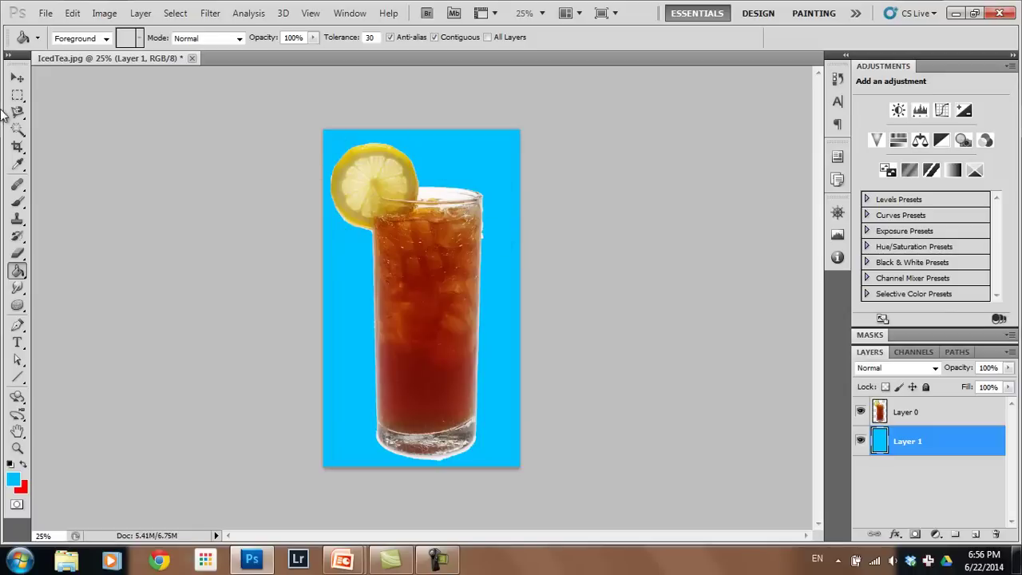
- Outline the white fringe along the glass's upper right edge with the Polygonal Lasso, delete it from Layer 0, and deselect
left_click_drag(17, 112, 67, 124)
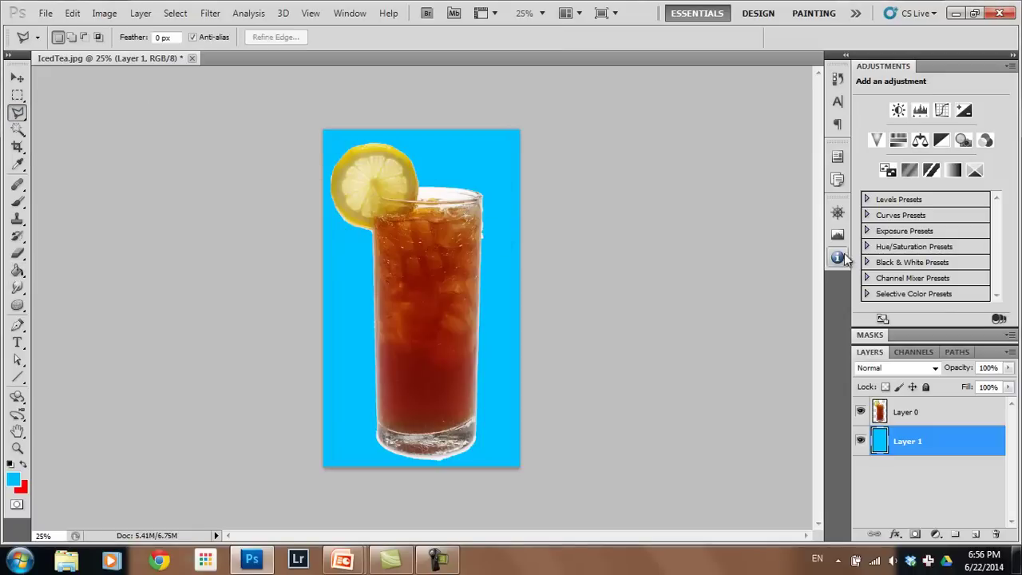
left_click(838, 212)
left_click_drag(763, 282, 761, 282)
left_click(765, 231)
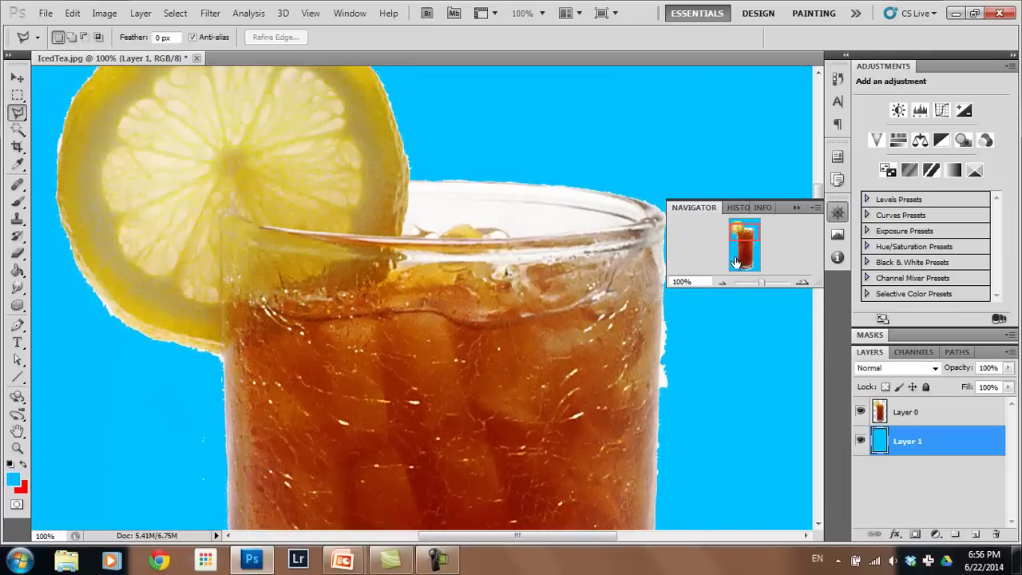
left_click(746, 264)
left_click(747, 238)
left_click(845, 221)
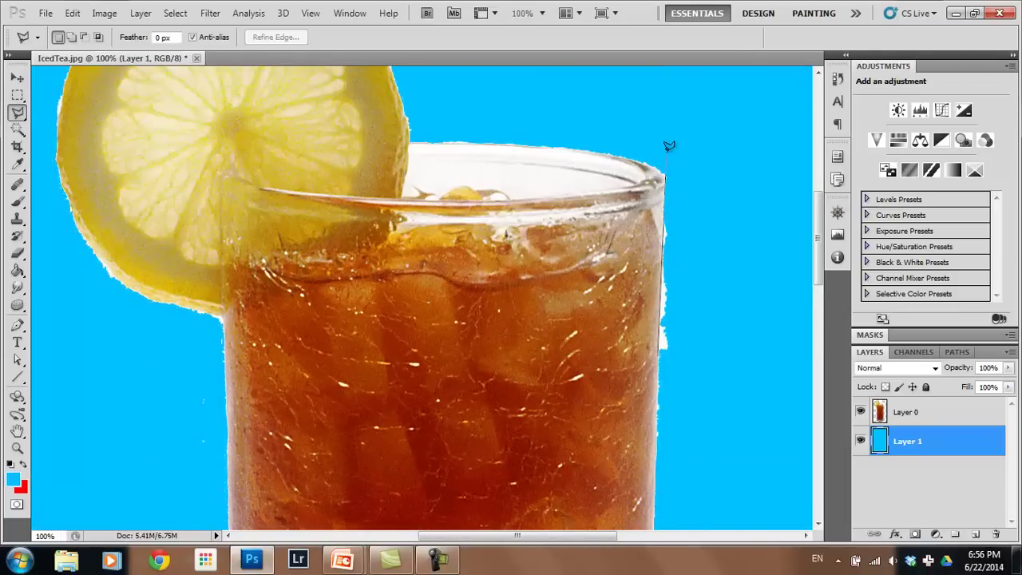
left_click(740, 125)
left_click(757, 431)
double_click(695, 393)
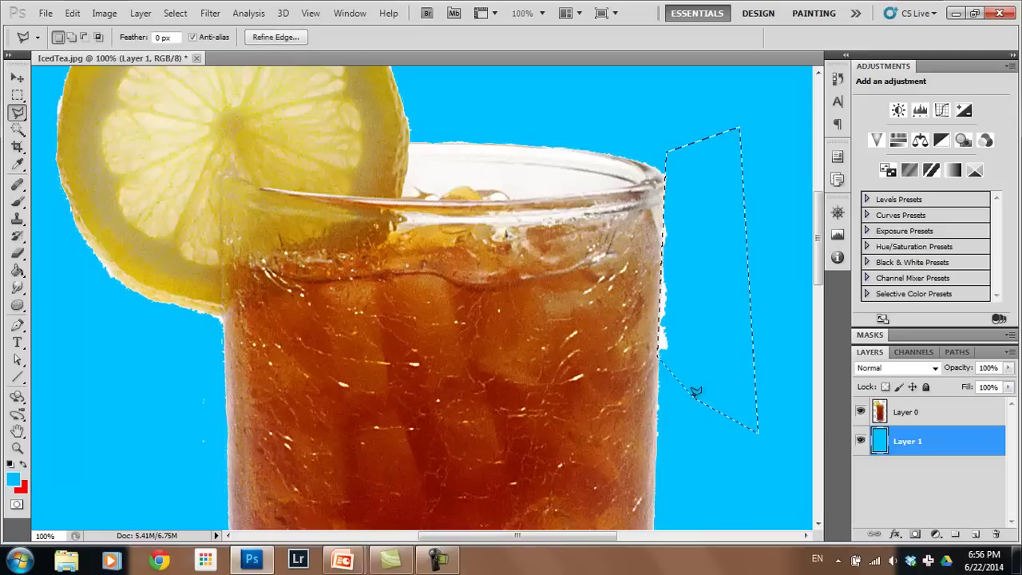
key("Delete")
key("ctrl+z")
left_click(932, 413)
key("Delete")
key("ctrl+d")
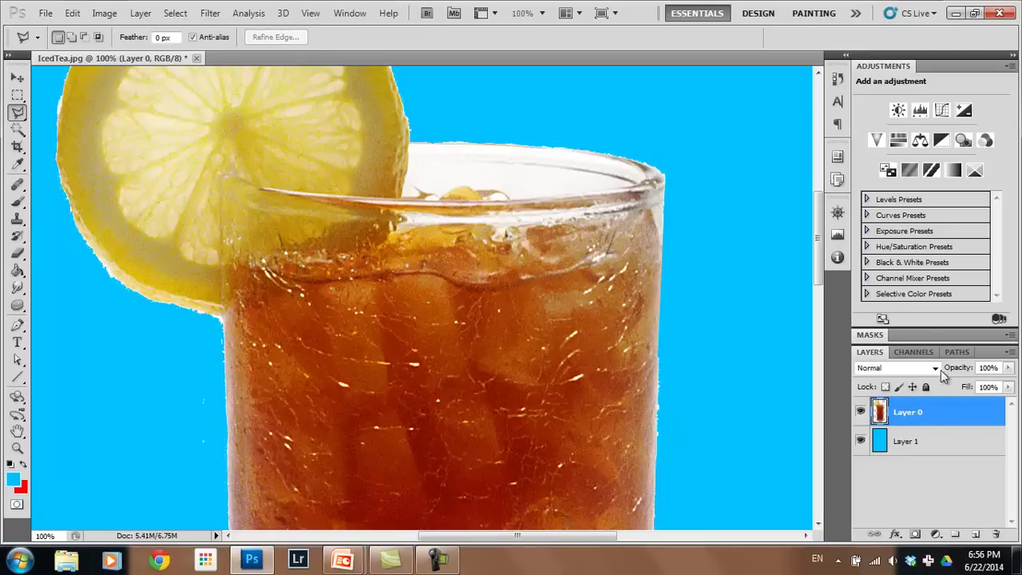
- Deselect the layers and hide the blue fill on Layer 1, with the whole glass in view
left_click(837, 211)
mouse_move(775, 282)
left_mouse_down()
mouse_move(749, 282)
mouse_move(758, 282)
left_mouse_up()
left_click(908, 472)
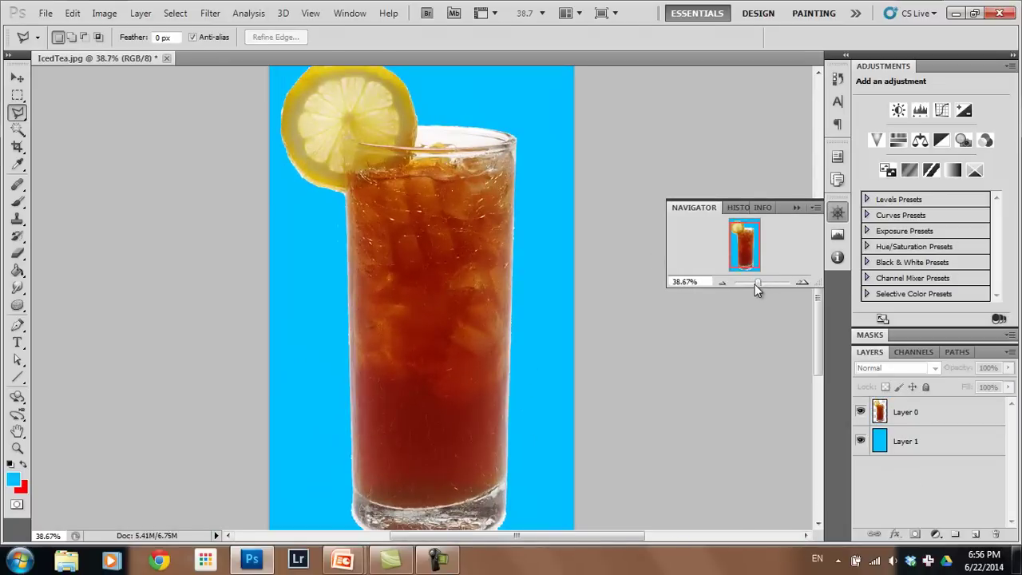
left_click_drag(755, 284, 757, 282)
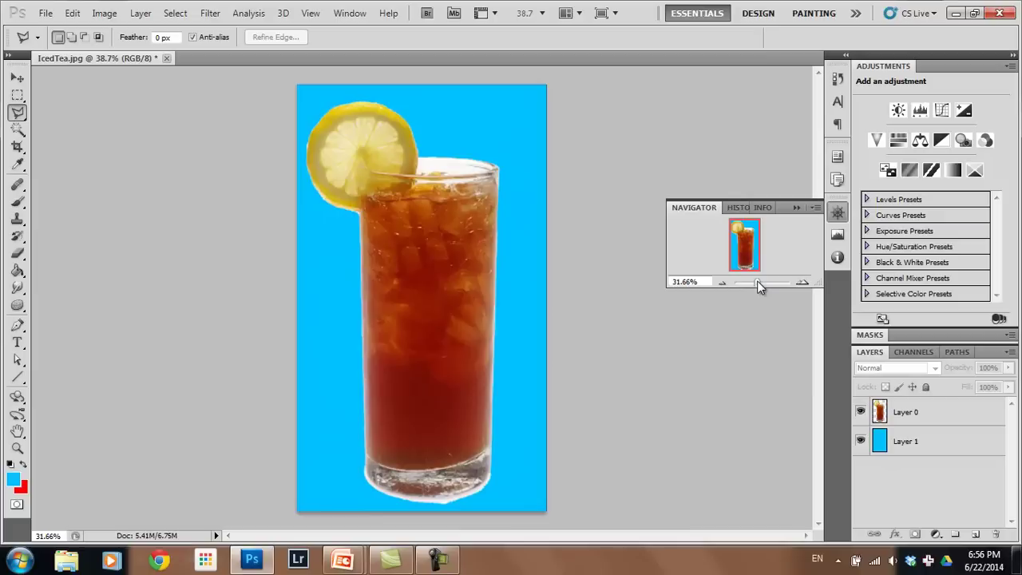
left_click(861, 441)
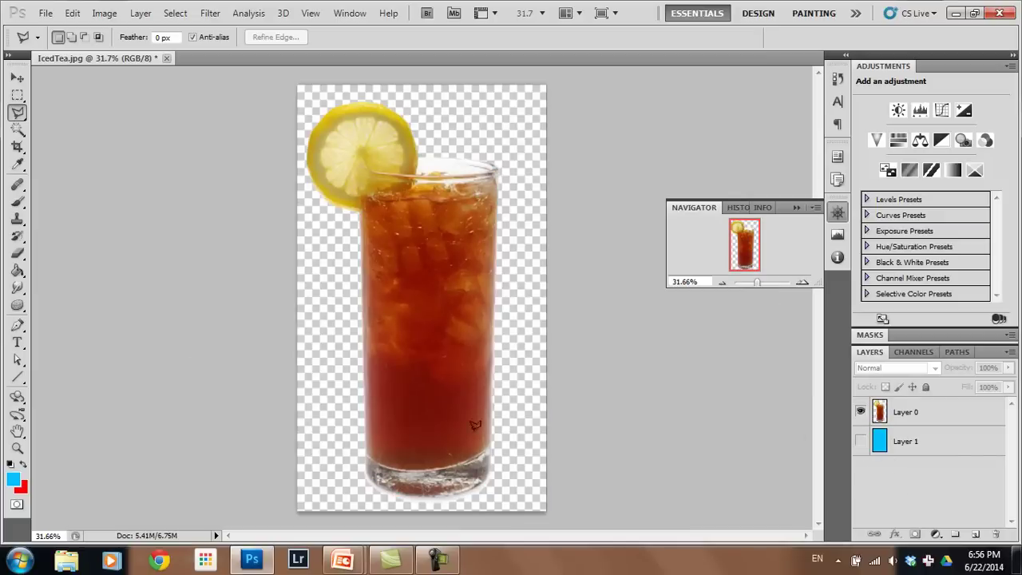
- Save the transparent cutout in PNG format as IcedTea.png in the Cutouts folder, replacing the existing file
left_click(46, 13)
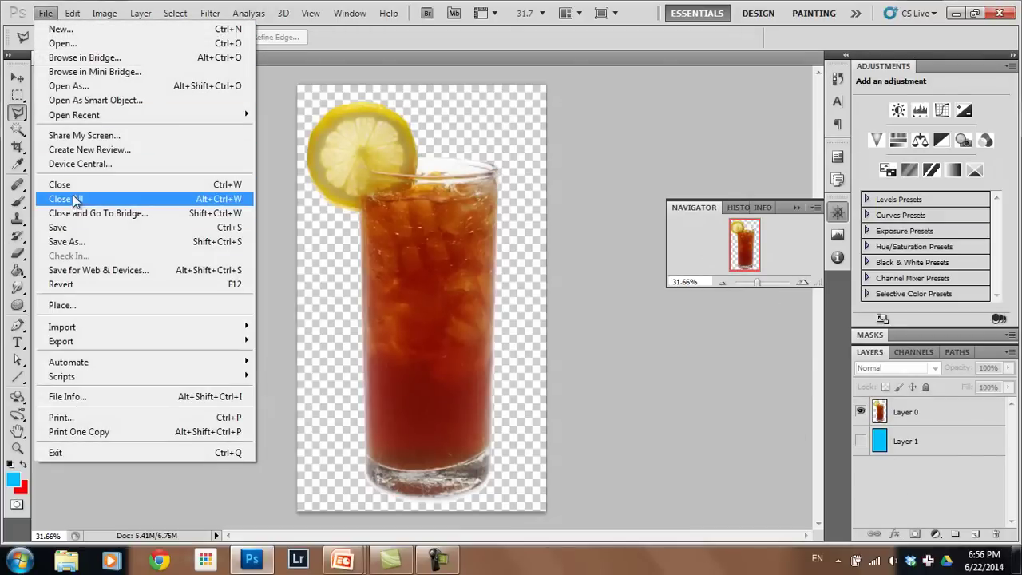
left_click(72, 233)
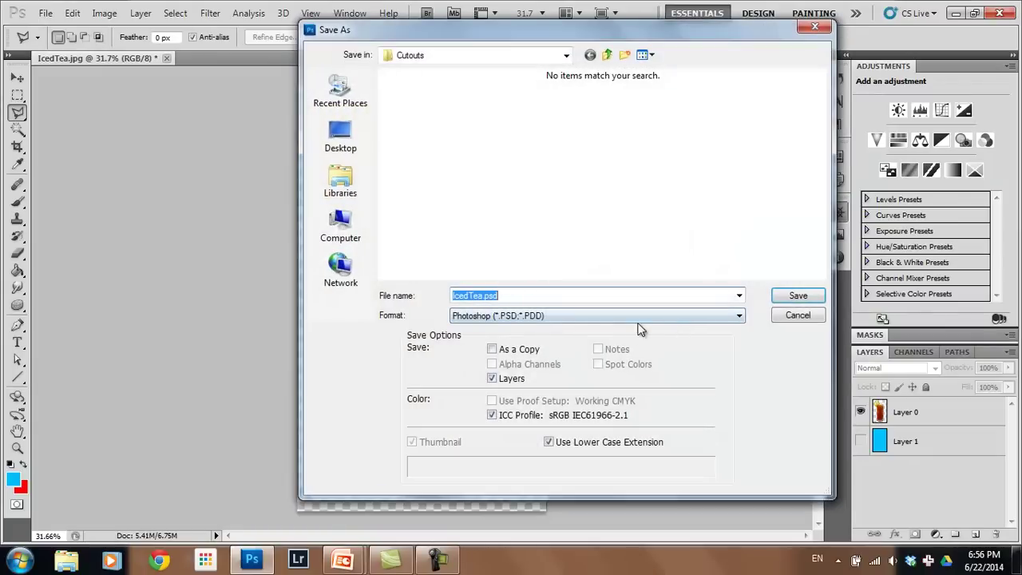
left_click(599, 316)
left_click(598, 317)
left_click(597, 318)
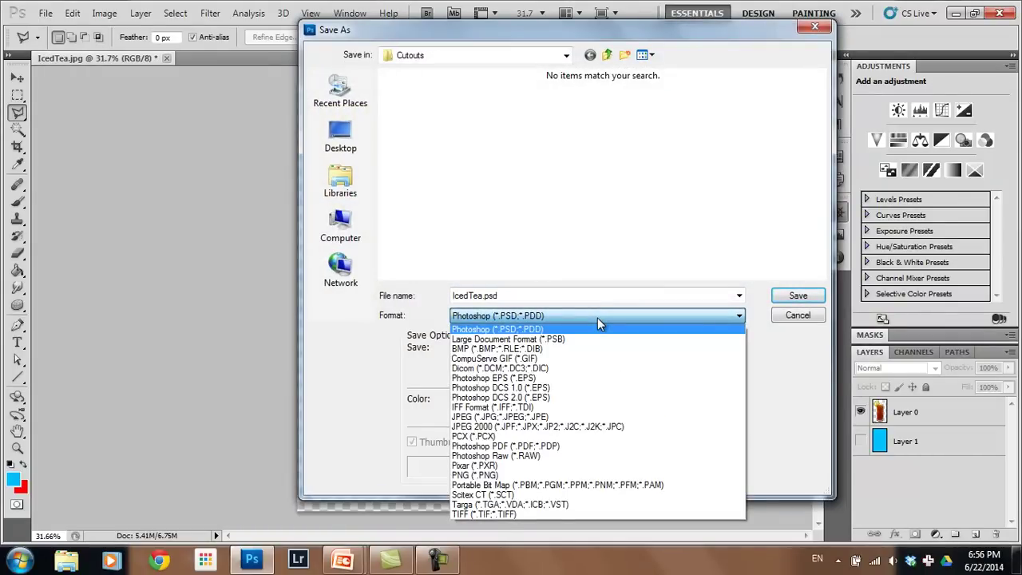
left_click(598, 318)
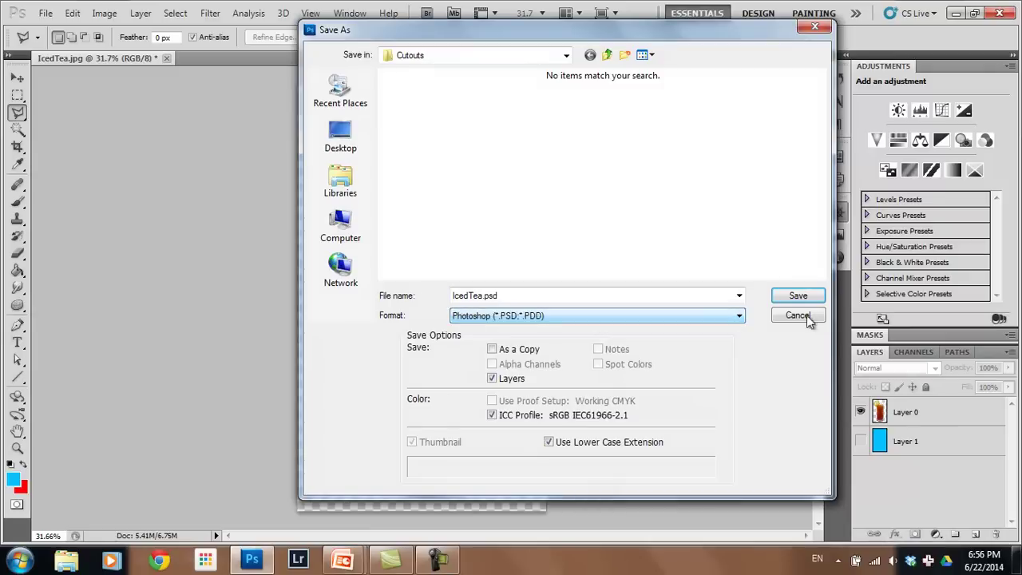
left_click_drag(644, 38, 525, 25)
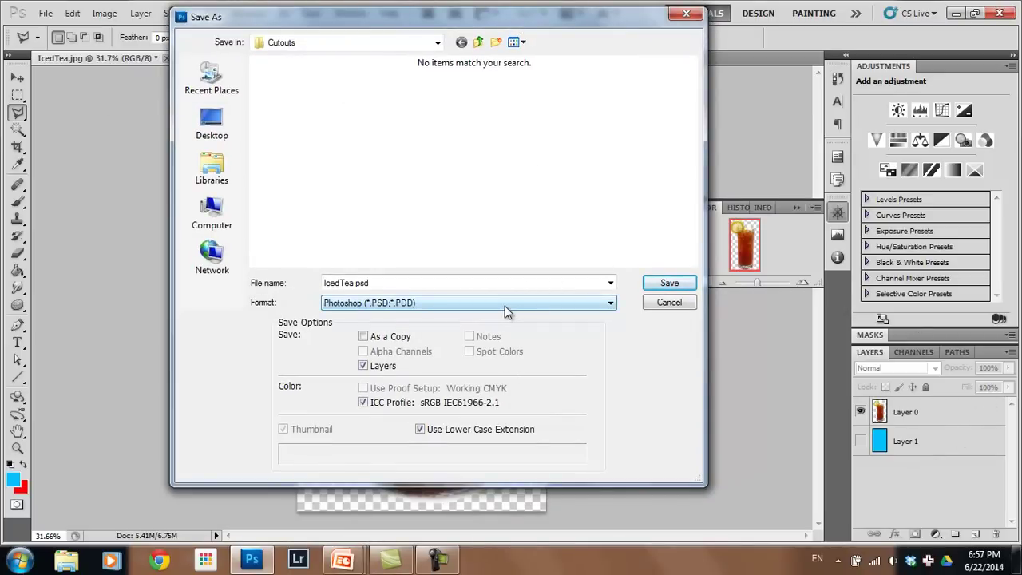
left_click(531, 282)
left_click(559, 302)
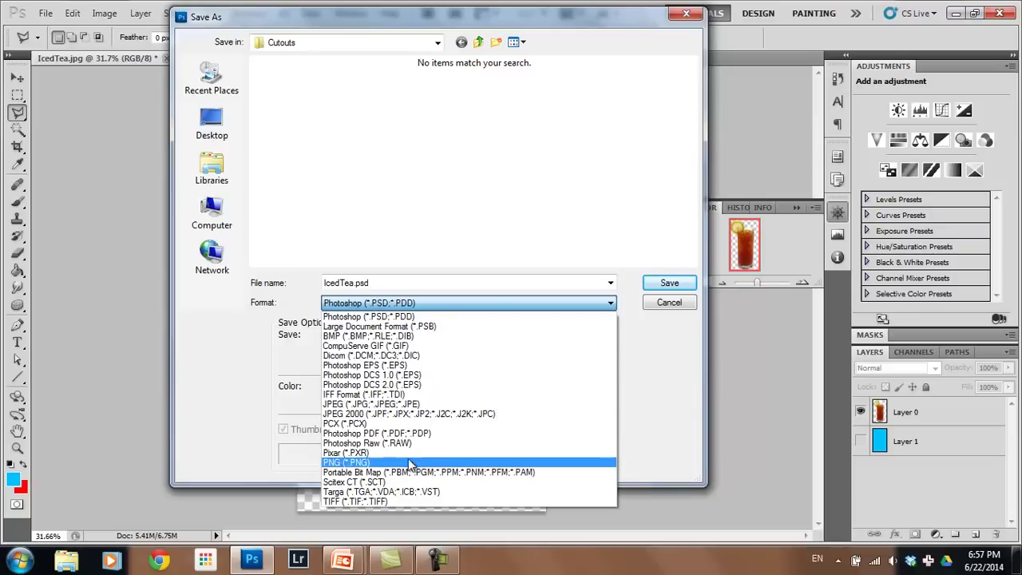
left_click(466, 463)
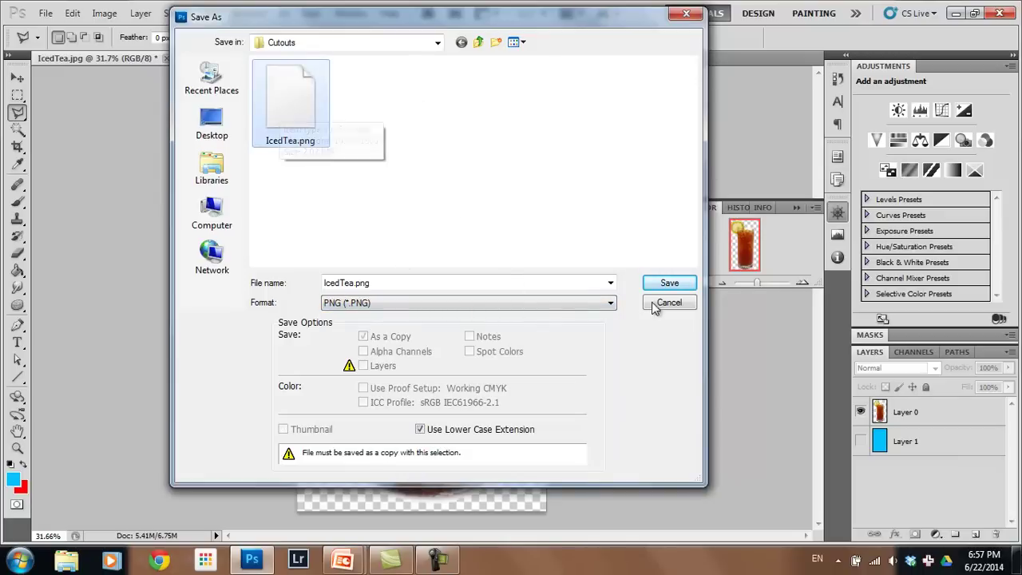
left_click(669, 283)
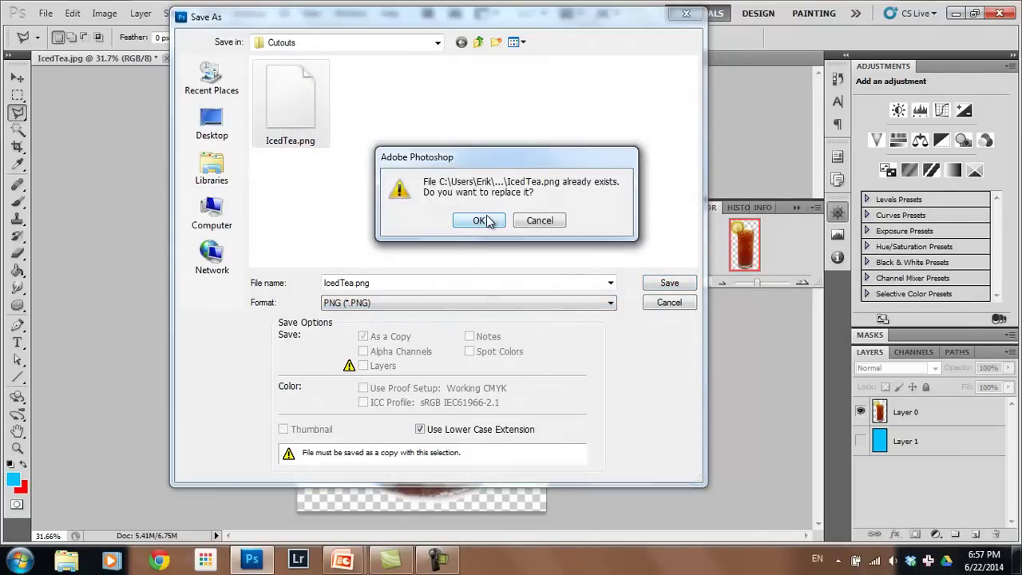
left_click(486, 221)
left_click(552, 190)
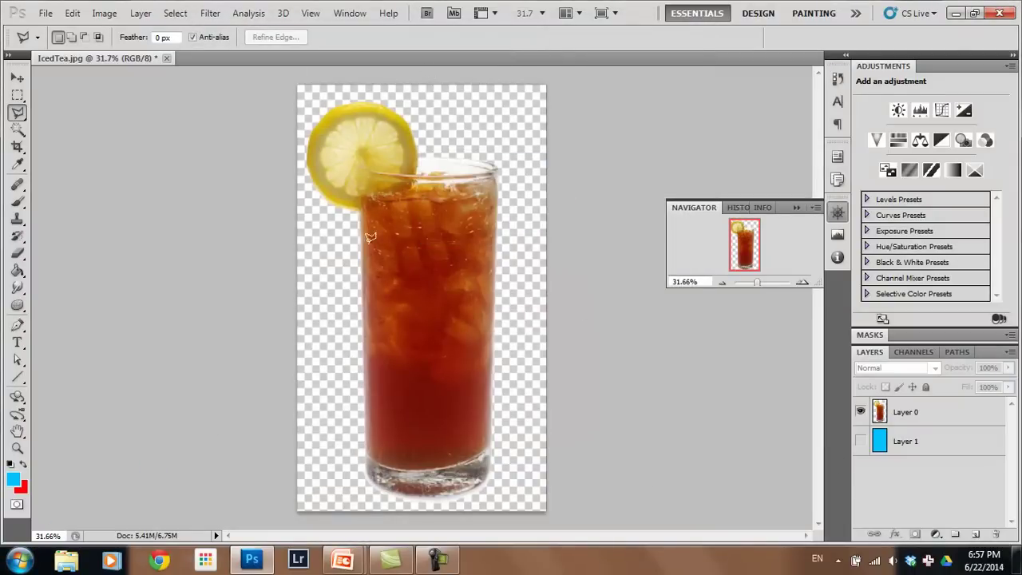
mouse_move(342, 559)
left_click(428, 452)
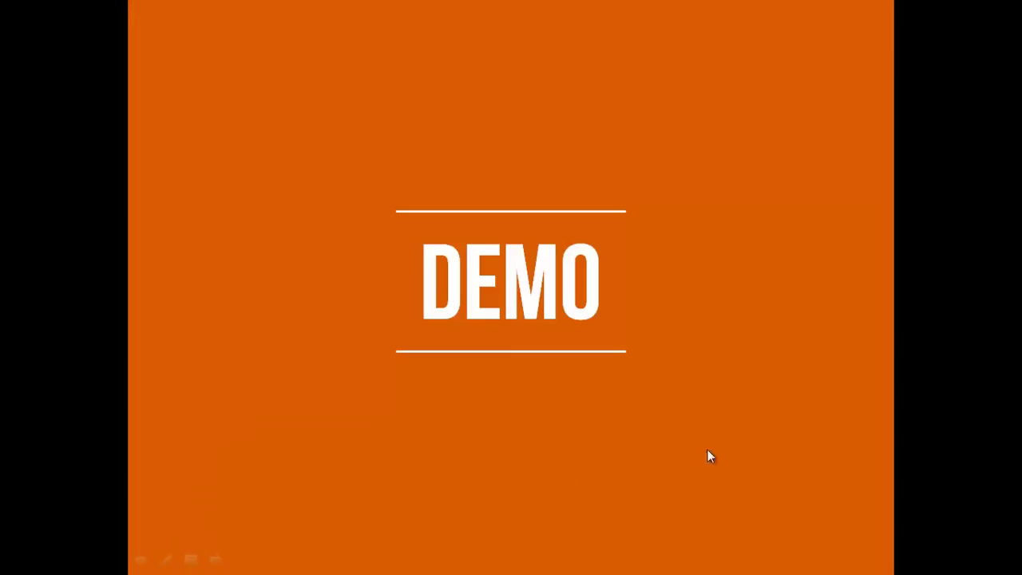
left_click(814, 131)
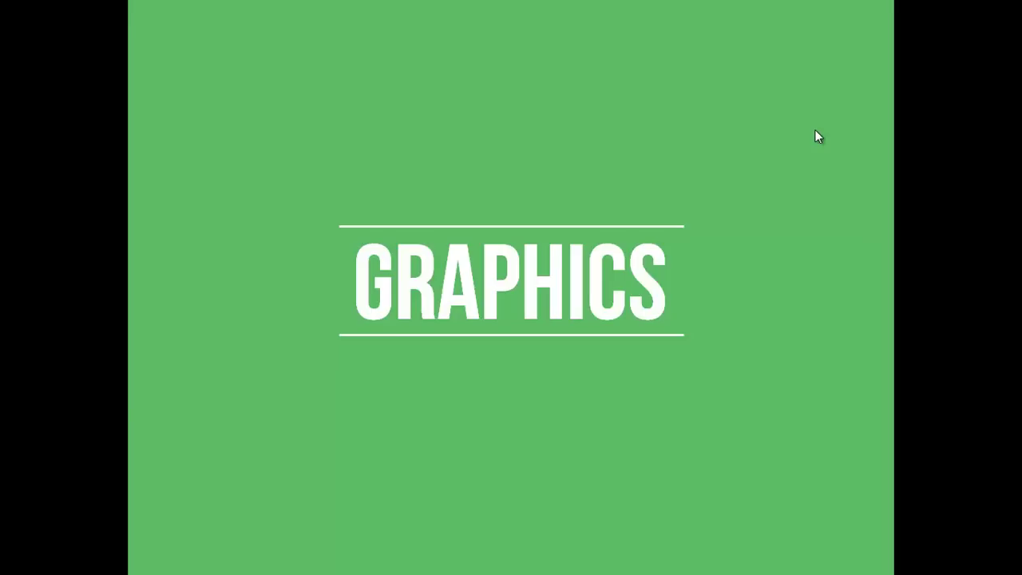
left_click(815, 129)
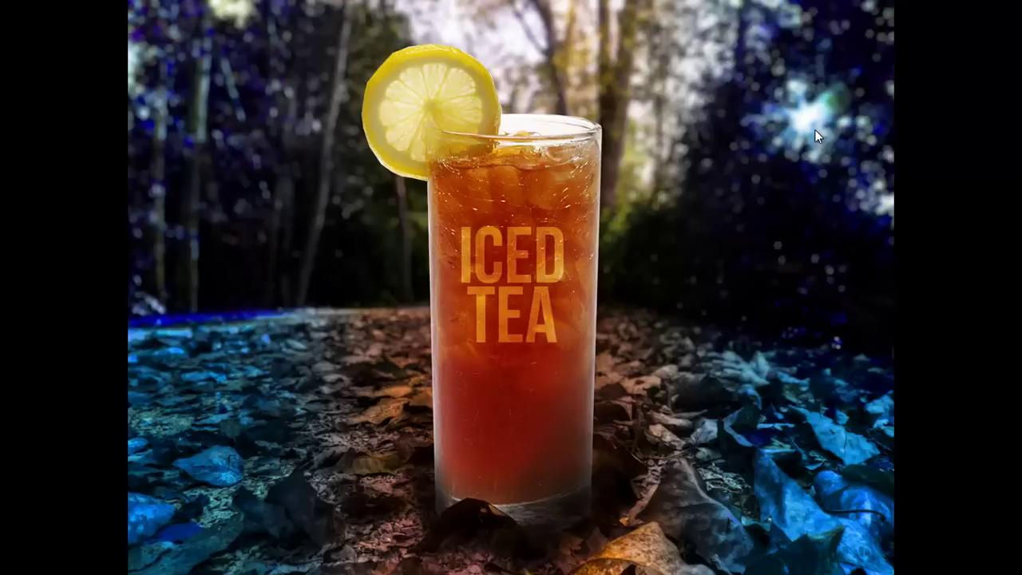
key("Right")
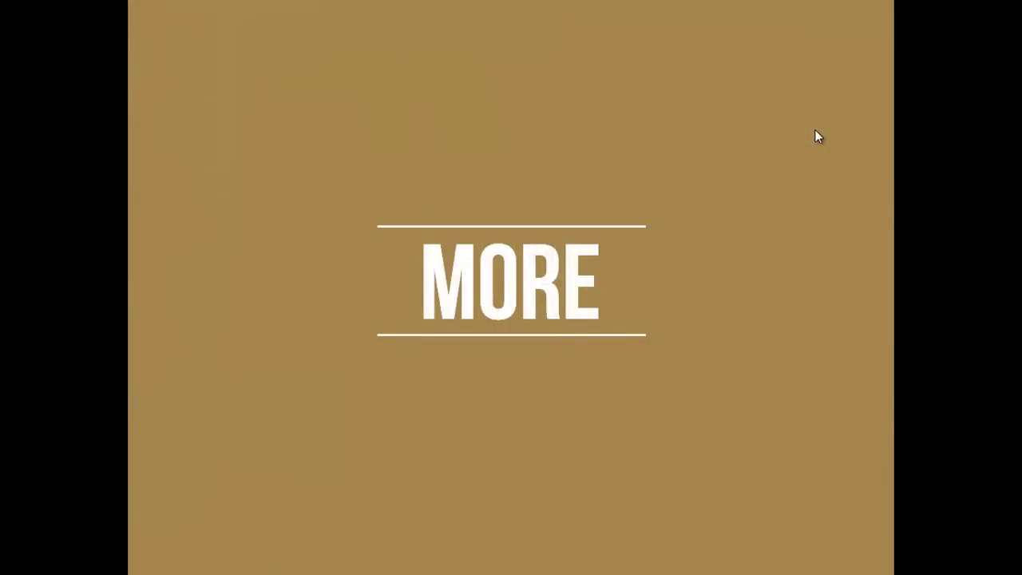
key("Left")
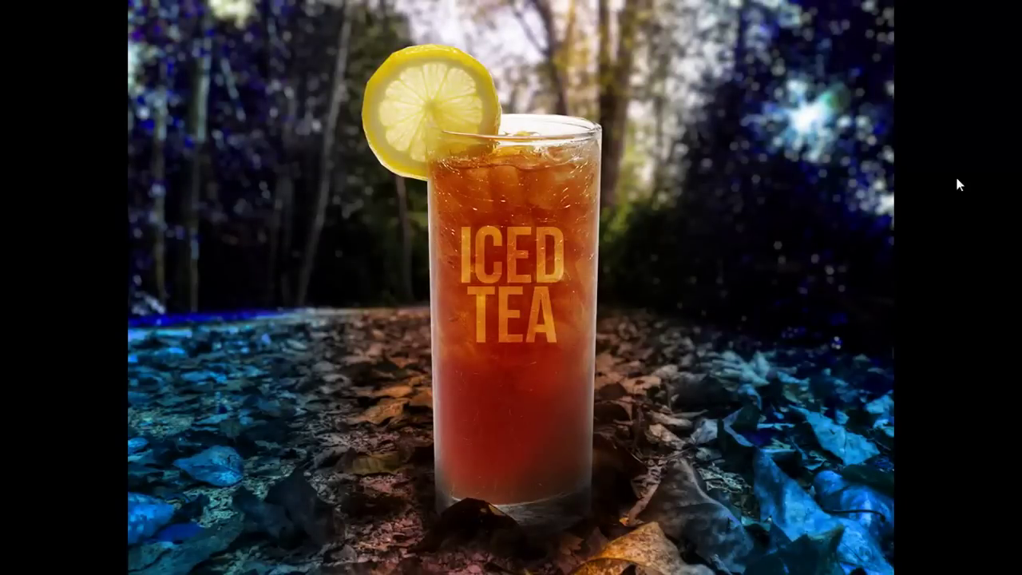
- Switch back to Photoshop and open Ground.jpg from the Cutouts folder
key("alt+Tab")
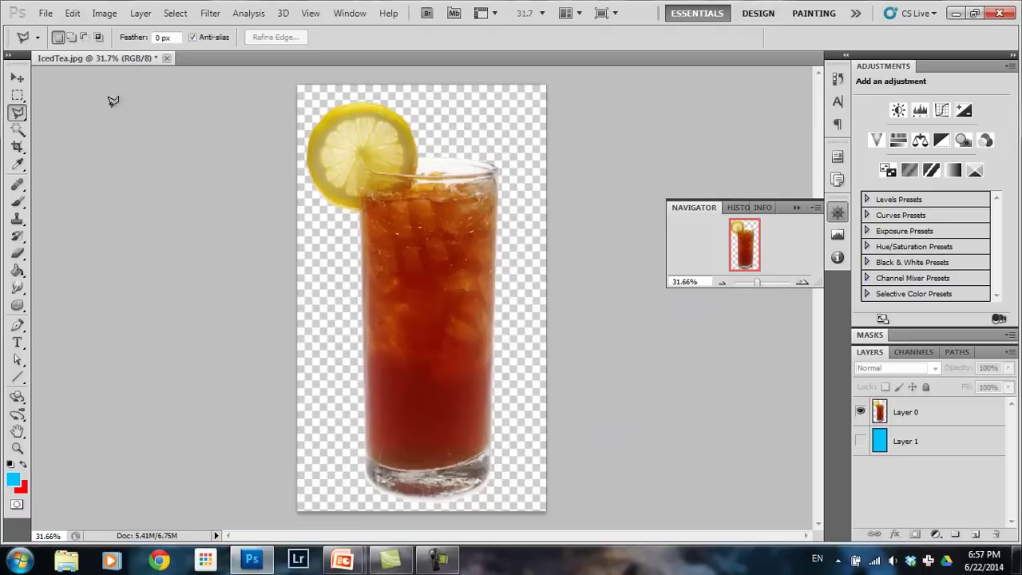
left_click(44, 13)
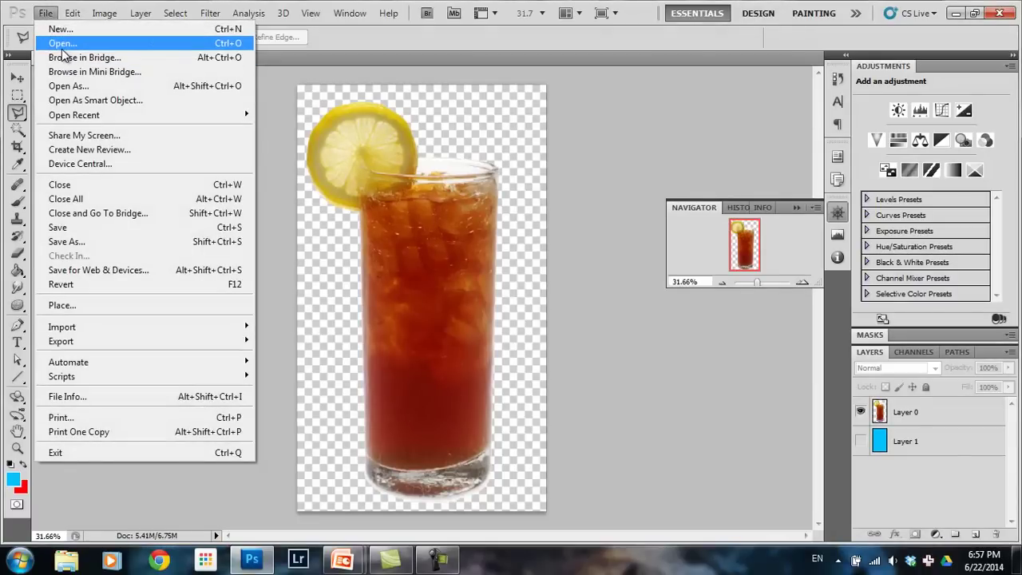
left_click(63, 50)
left_click(310, 142)
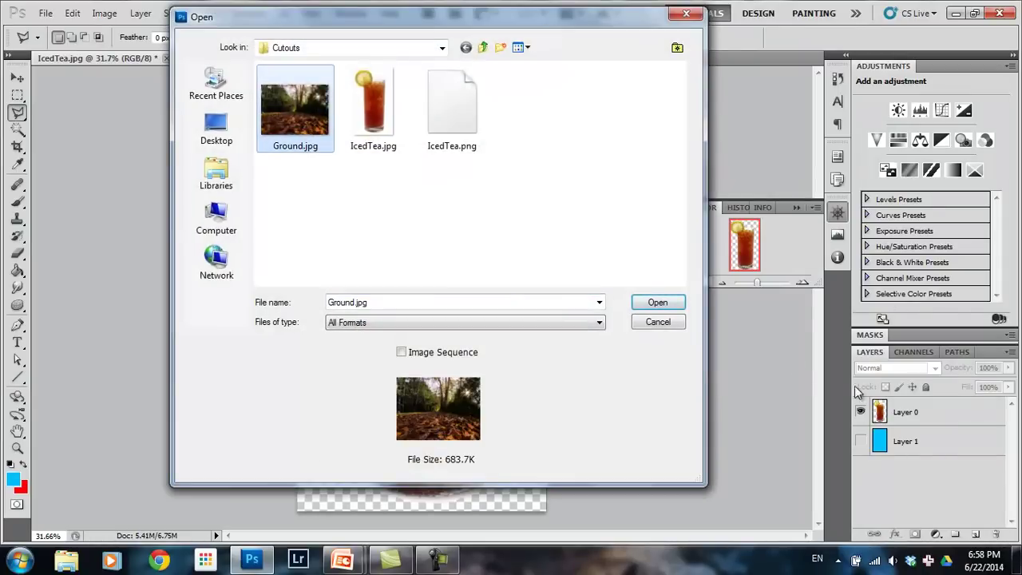
left_click(661, 306)
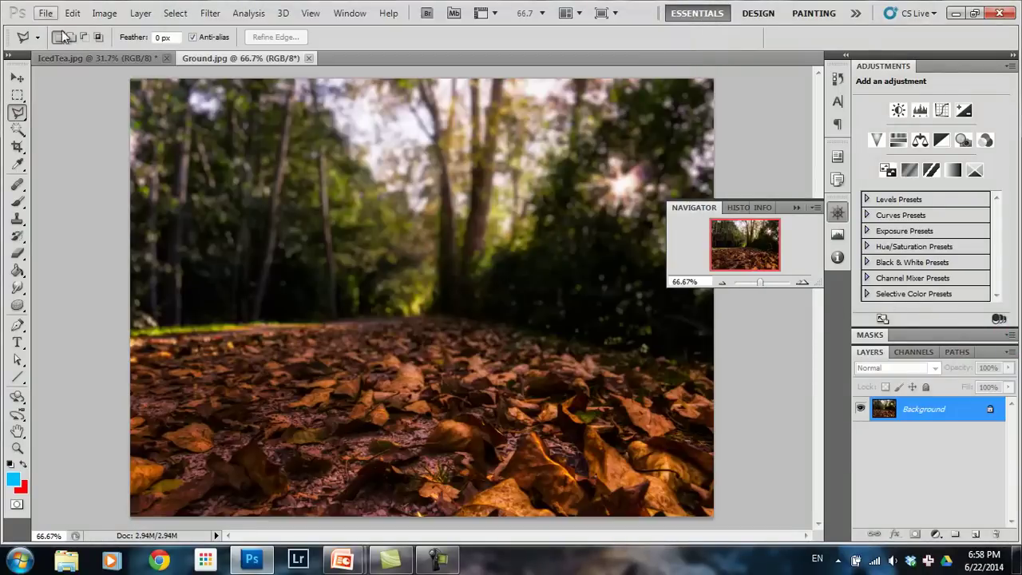
- Convert the Ground.jpg background to a regular layer and copy the glass from Layer 0 of IcedTea.jpg onto it, accepting the colour conversion
double_click(951, 409)
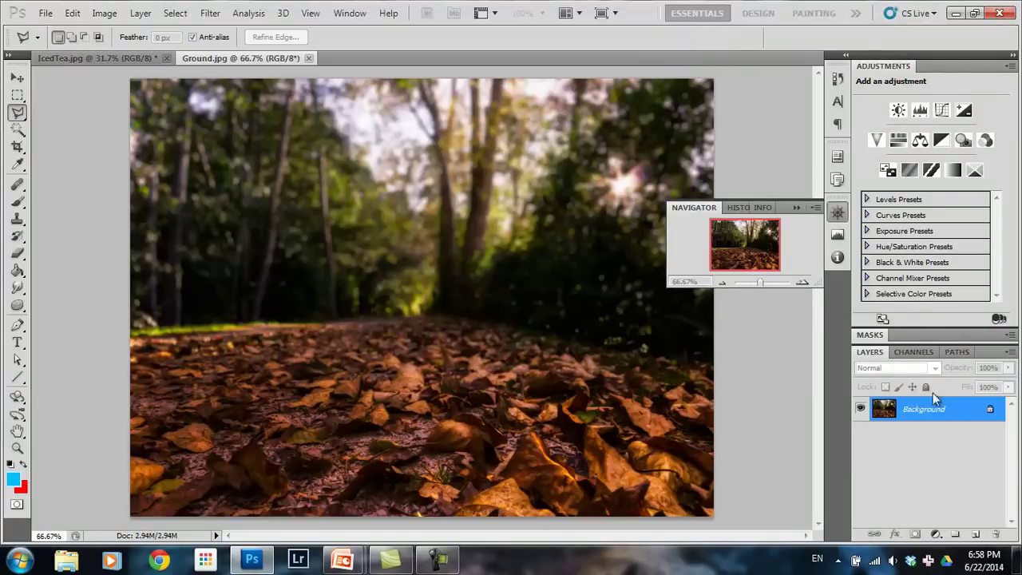
key("Return")
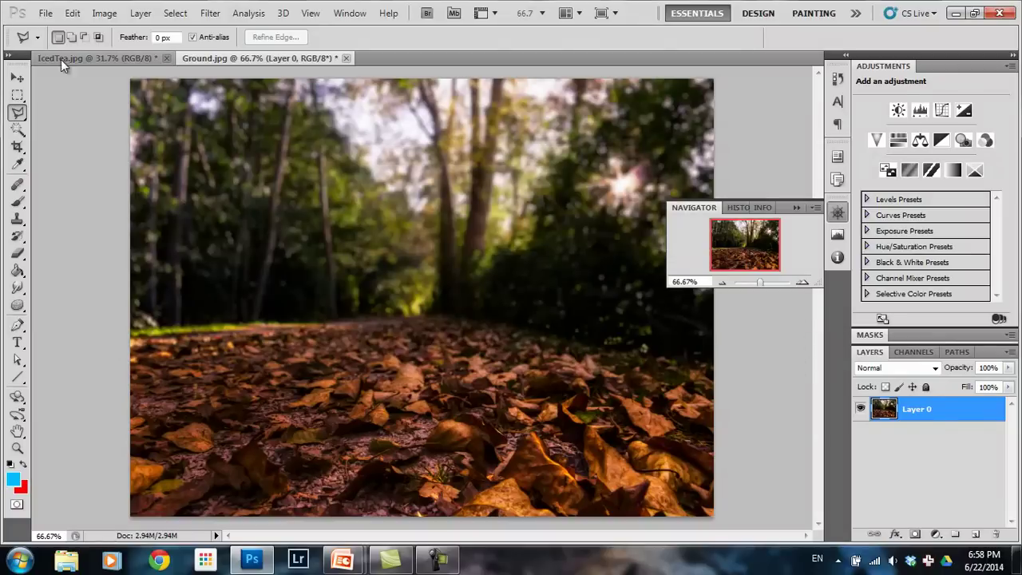
left_click(67, 55)
left_click(17, 77)
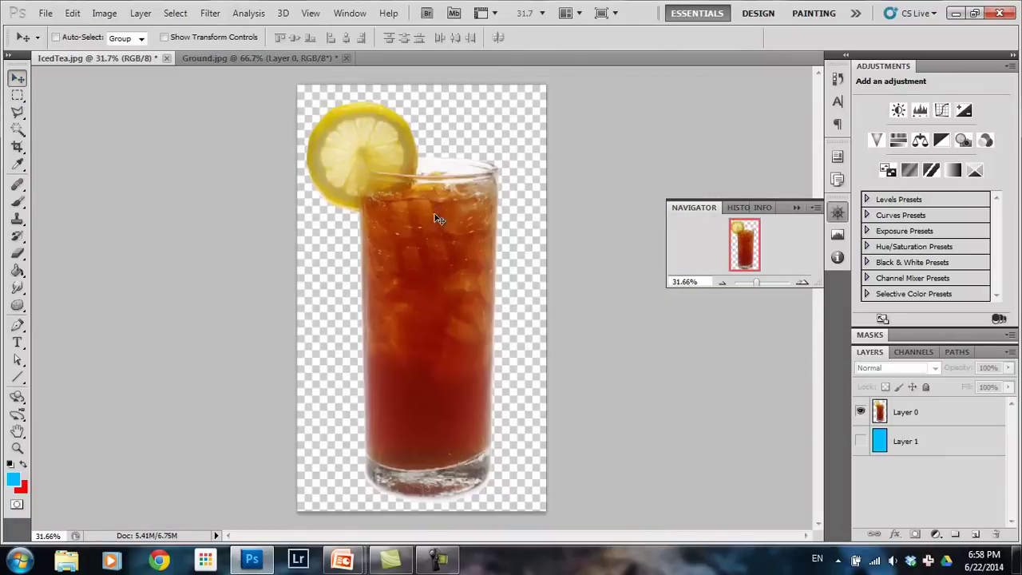
left_click(939, 411)
left_click_drag(445, 343, 431, 279)
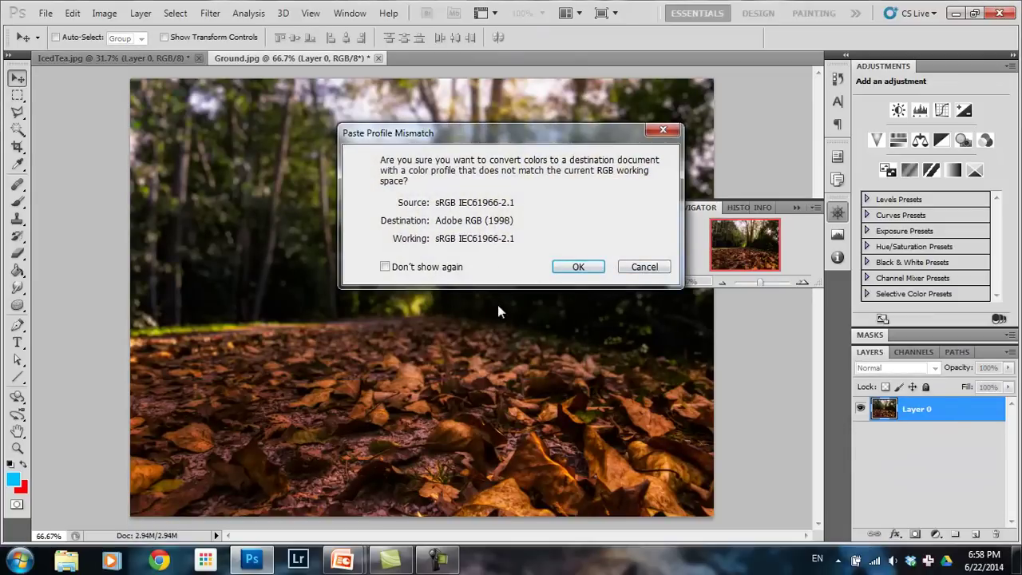
left_click(578, 270)
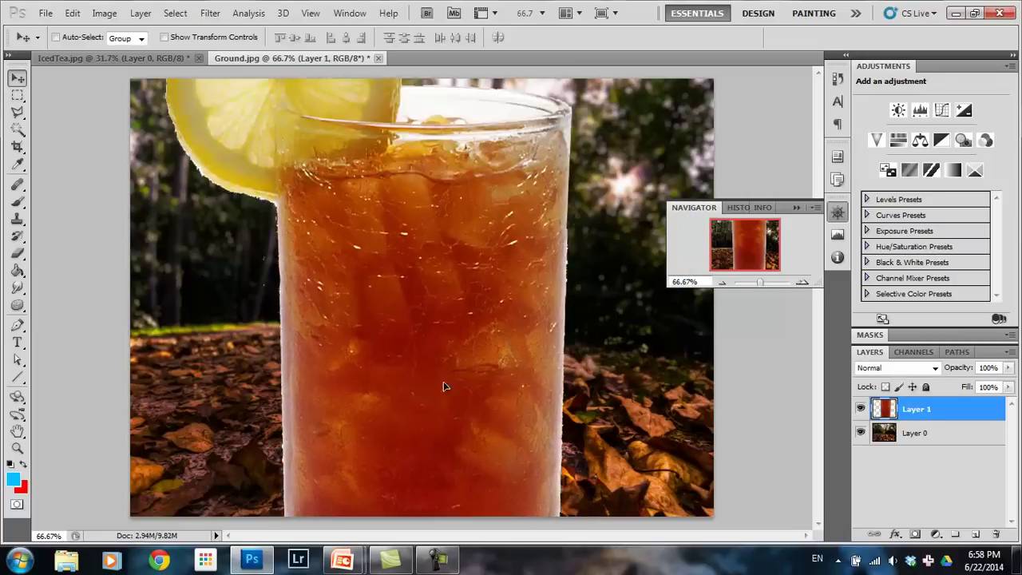
- Reposition the oversized glass on the forest photo so that its lemon slice, rim and upper transform corners lie within the canvas
key("ctrl+t")
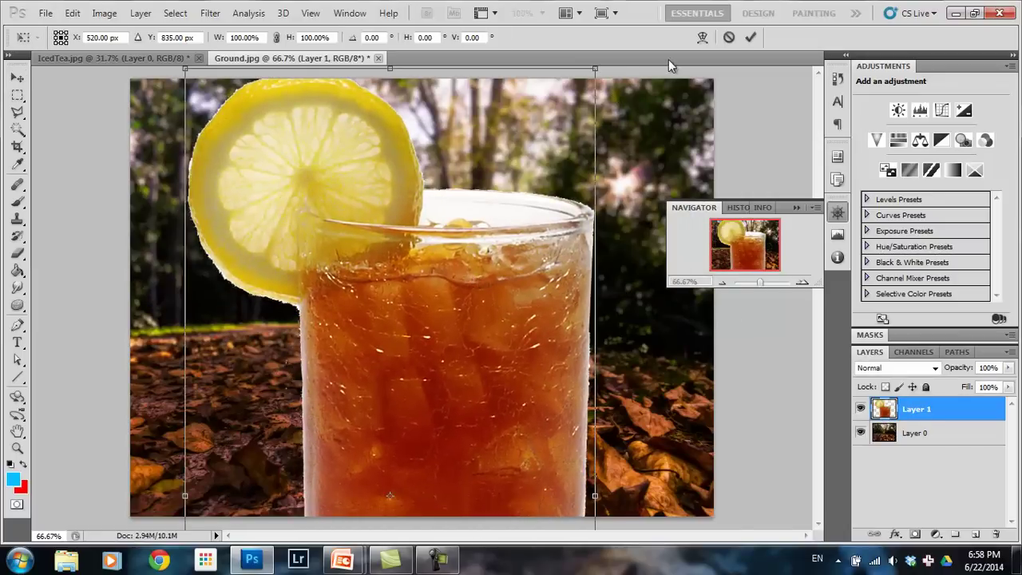
left_click(751, 37)
left_click_drag(760, 283, 759, 284)
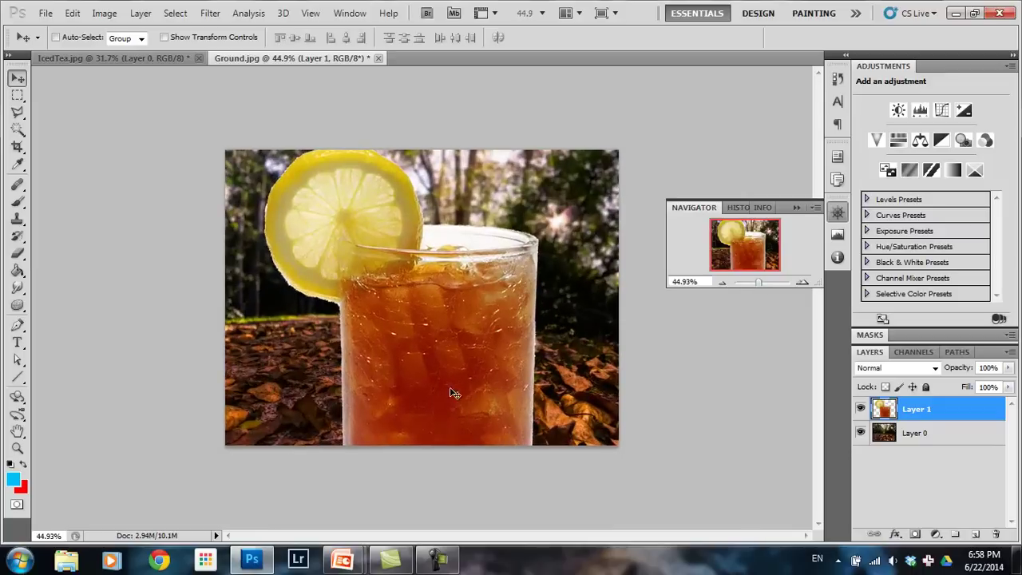
left_click_drag(451, 393, 475, 399)
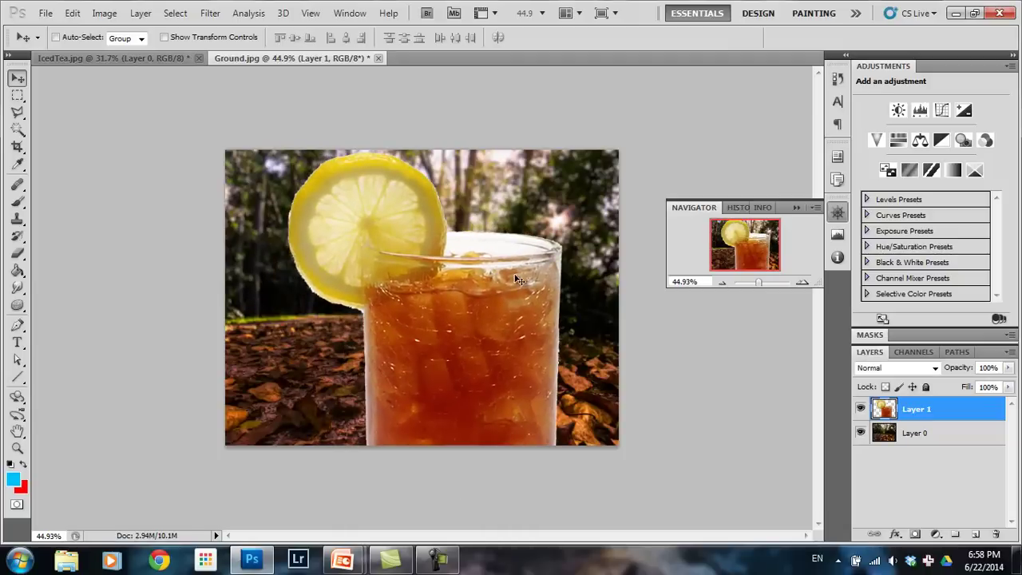
left_click_drag(517, 279, 487, 309)
key("ctrl+t")
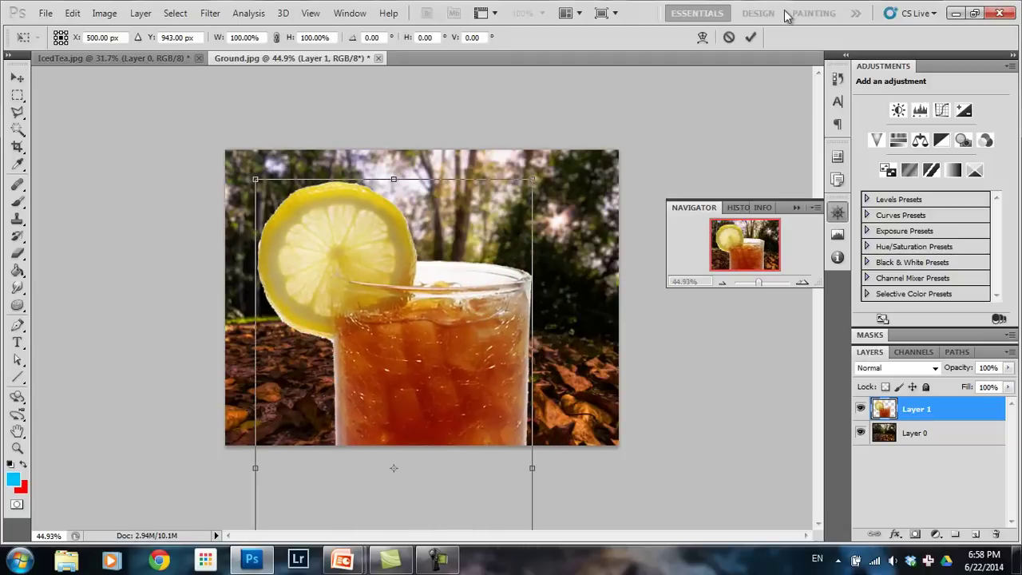
left_click(751, 36)
- Scale the glass down proportionally with Free Transform and stand it on the leaves near the middle of the photo
left_click(72, 12)
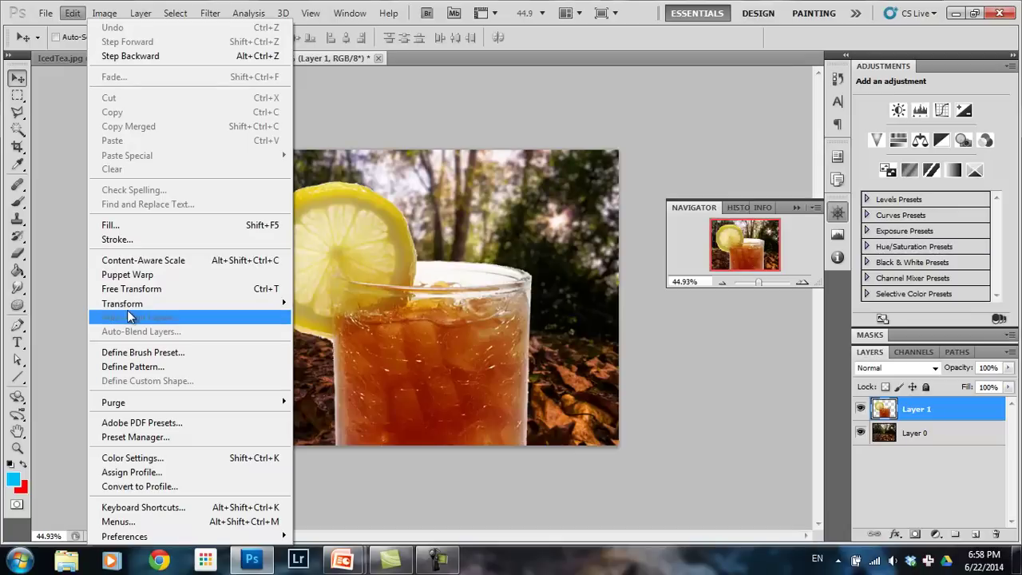
left_click(133, 290)
left_click_drag(536, 182, 502, 230)
left_click_drag(463, 269, 446, 202)
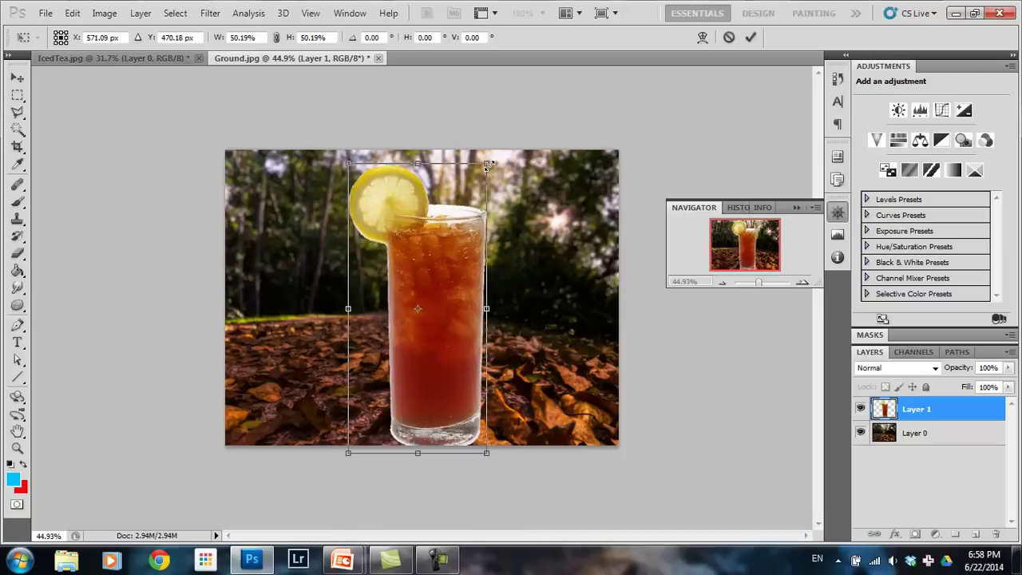
left_click_drag(486, 164, 439, 264)
left_click_drag(422, 311, 424, 289)
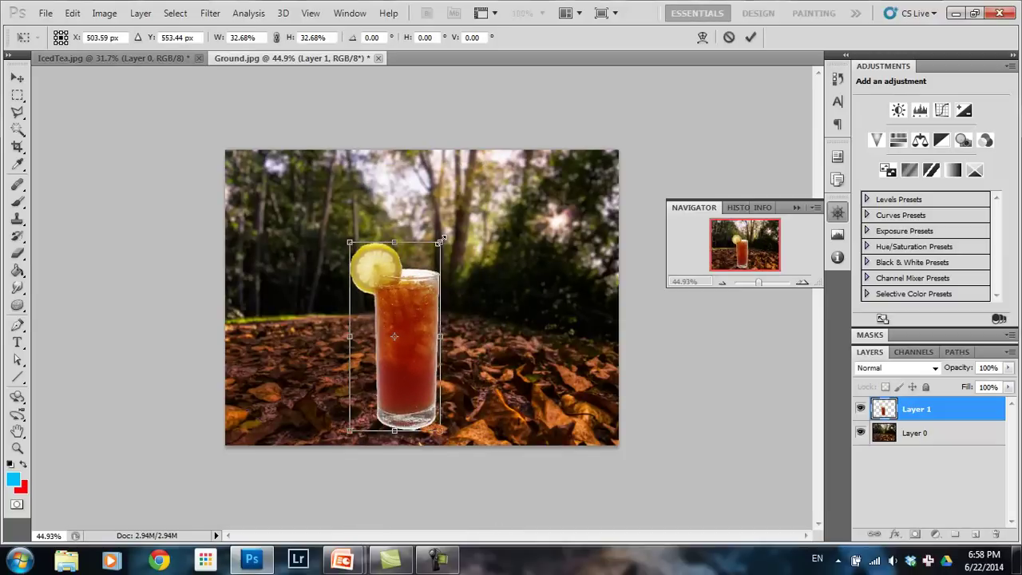
mouse_move(440, 240)
left_mouse_down()
mouse_move(478, 164)
mouse_move(437, 236)
mouse_move(449, 240)
left_mouse_up()
left_click(751, 38)
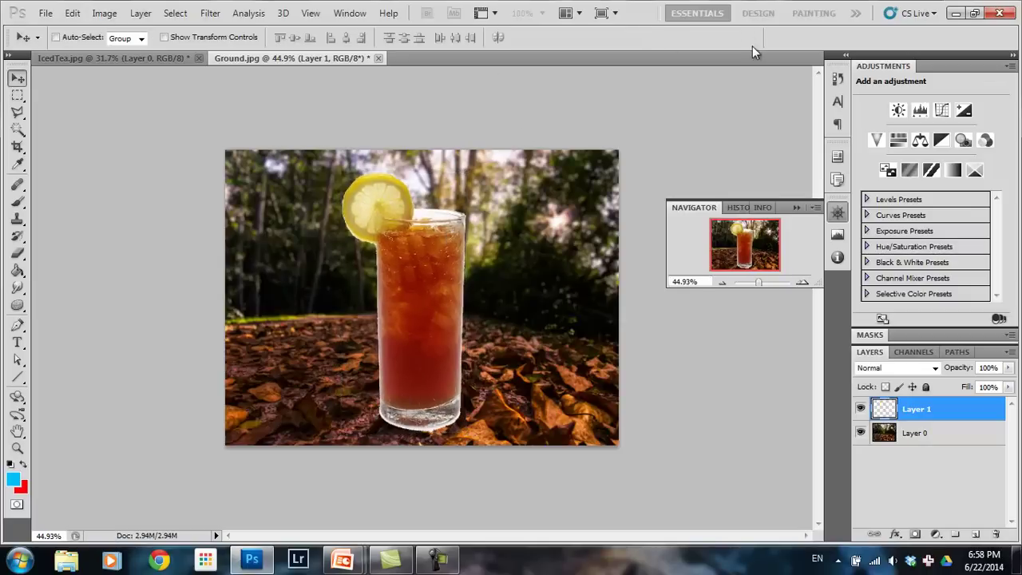
- Shift the hue of the glass on Layer 1 to +4 with a Hue/Saturation adjustment
left_click_drag(753, 283, 760, 285)
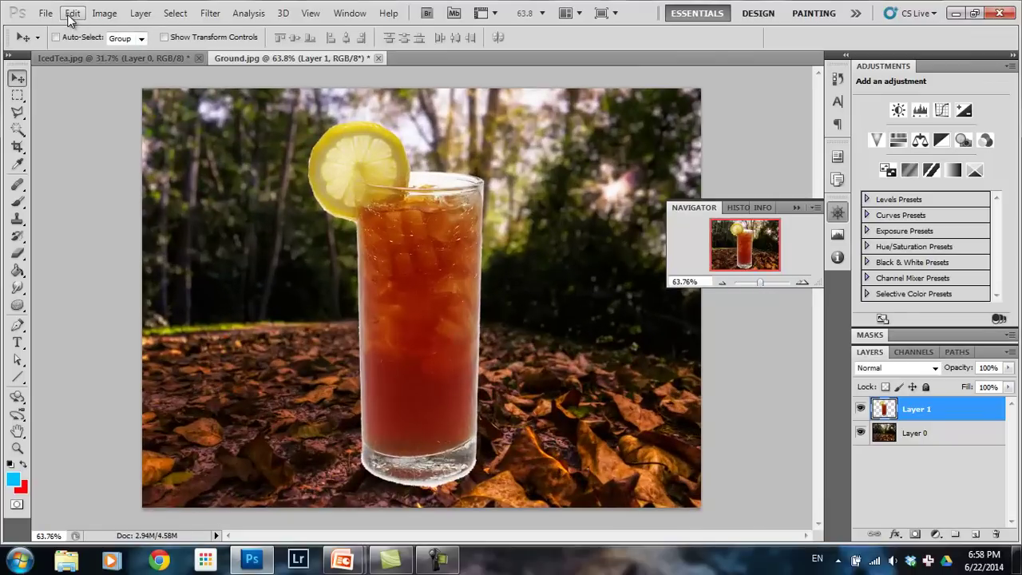
left_click(104, 13)
mouse_move(132, 51)
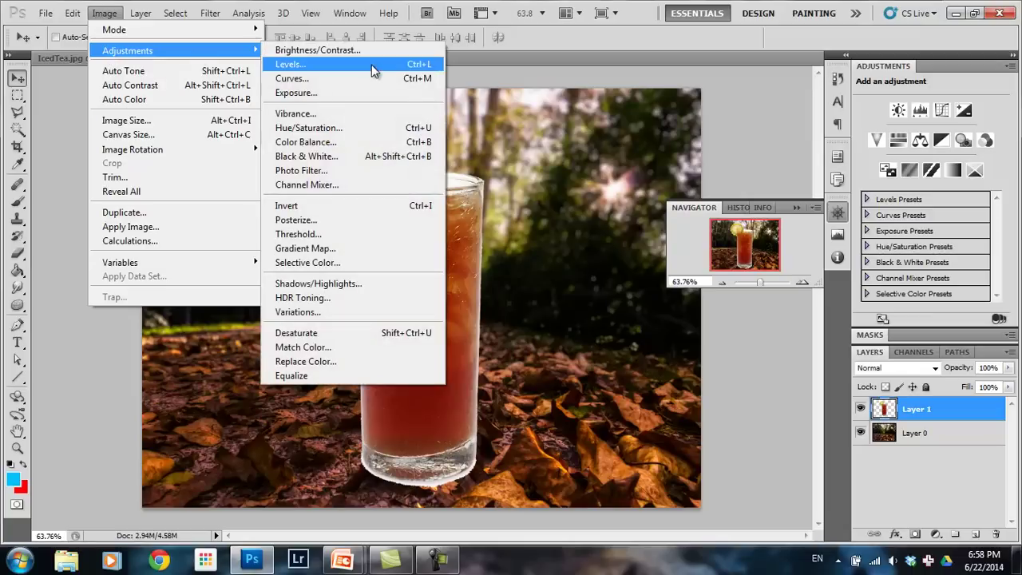
left_click(351, 127)
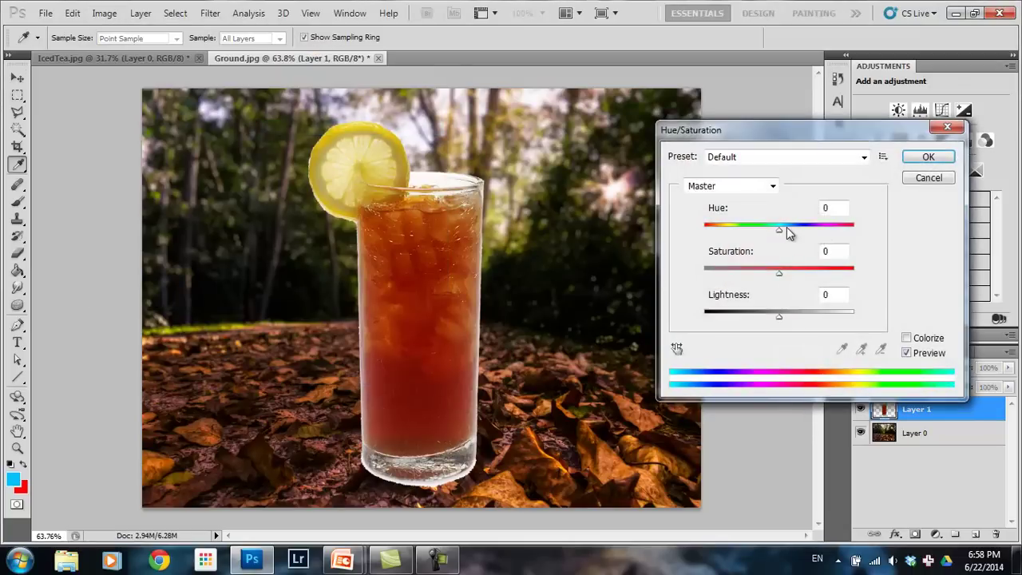
left_click_drag(787, 231, 780, 234)
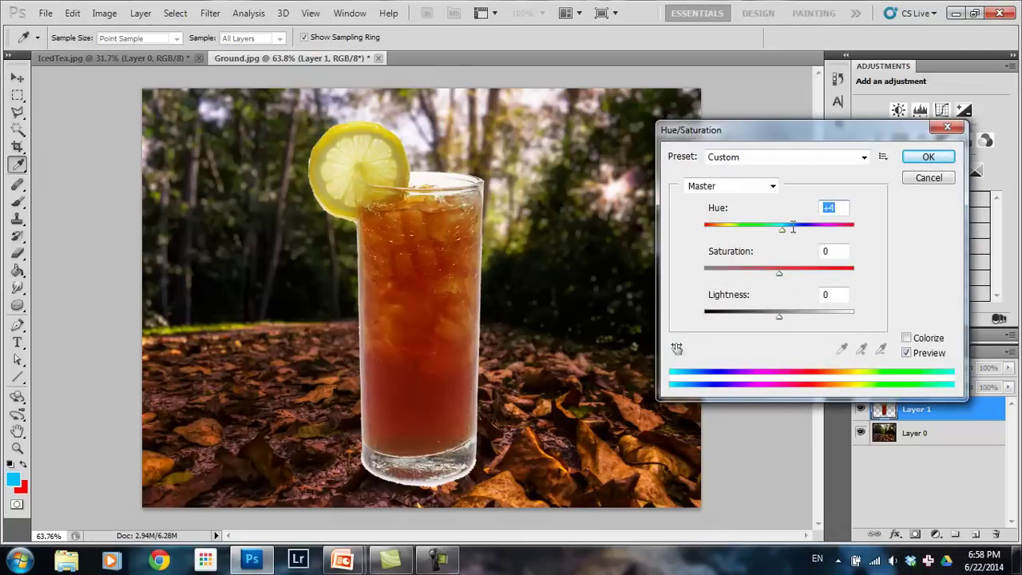
left_click(928, 156)
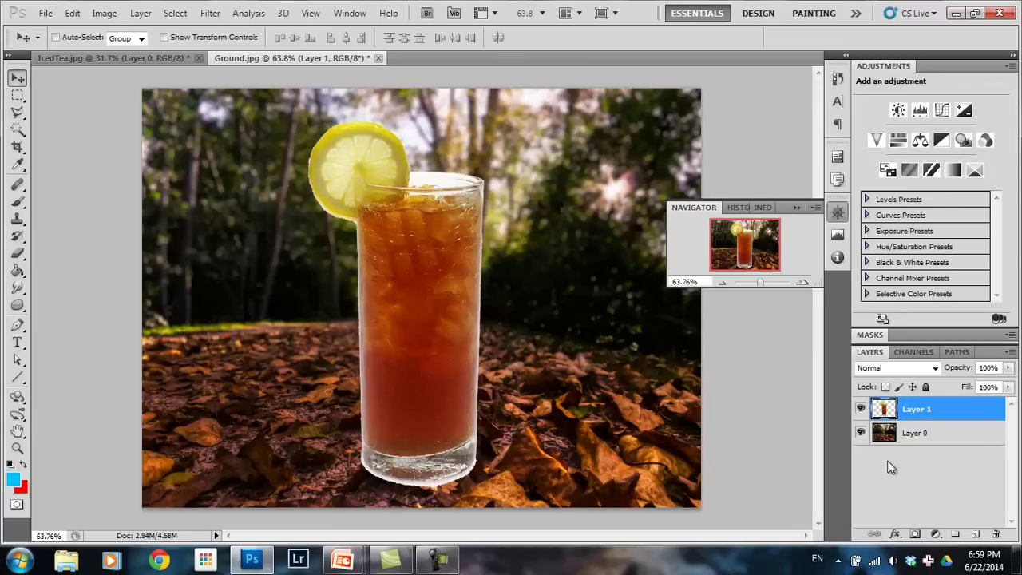
- Move the glass slightly left on the leaf-covered path and nudge it back right to fine-tune its position
mouse_move(449, 337)
left_mouse_down()
mouse_move(442, 326)
mouse_move(440, 337)
left_mouse_up()
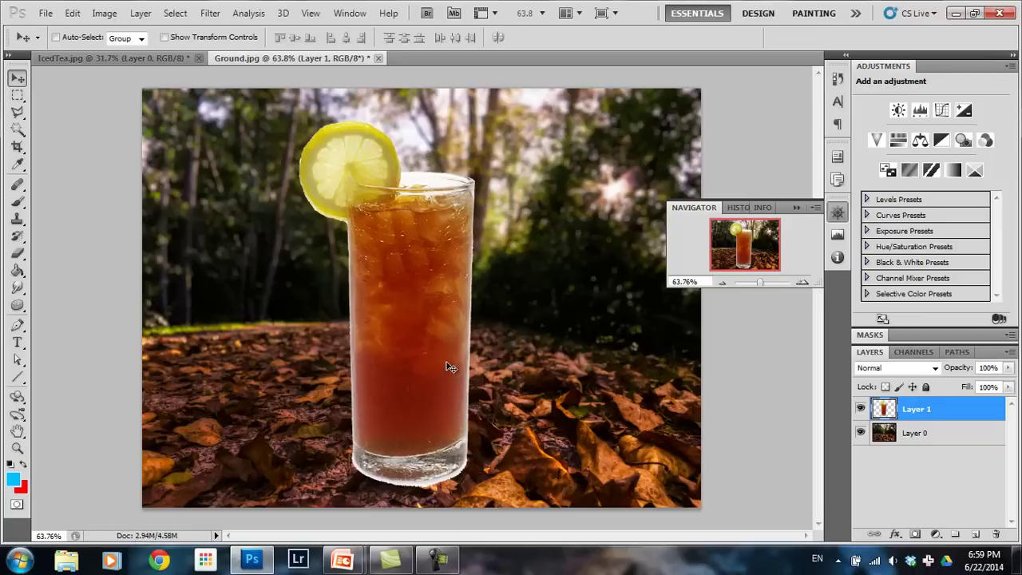
key("Right")
key("Right")
key("Right")
key("Right")
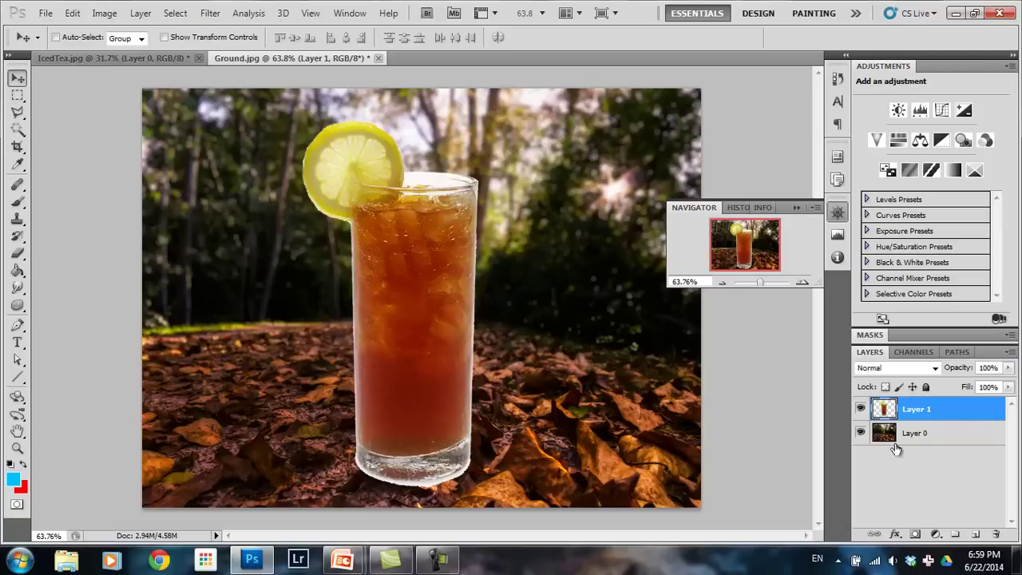
- Hide the glass on Layer 1 to expose the leaves around its base
left_click(860, 409)
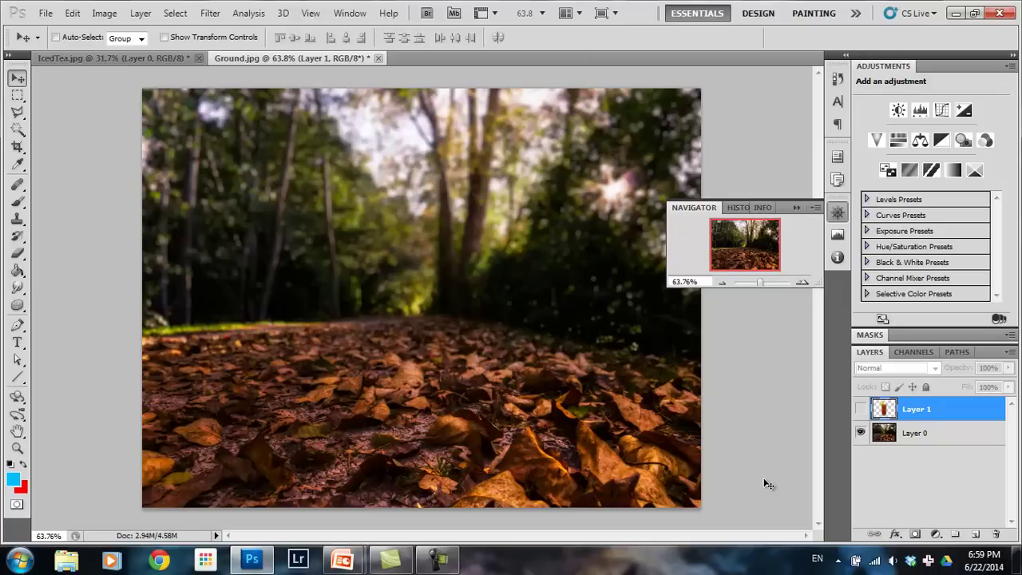
left_click(860, 408)
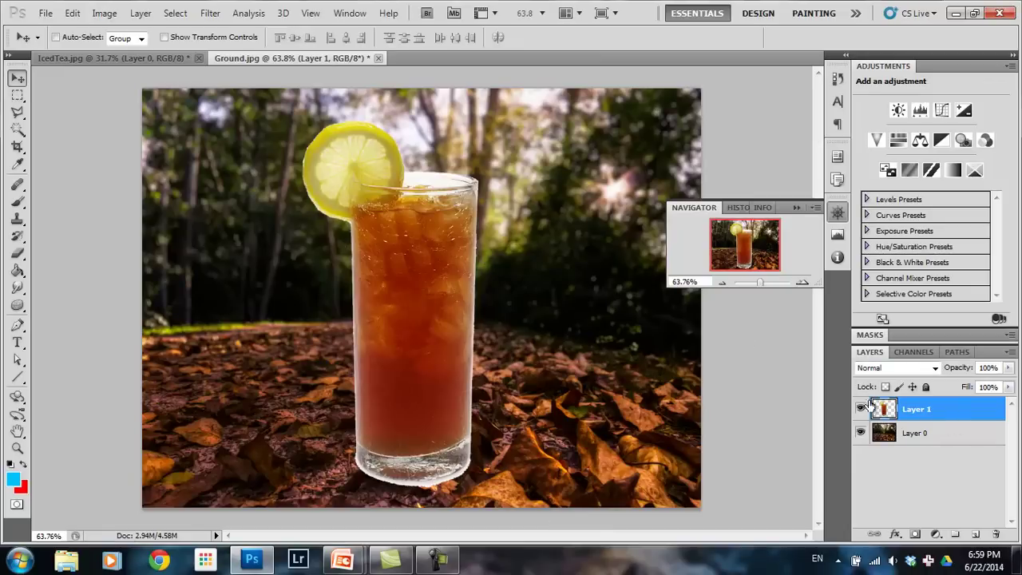
left_click(861, 409)
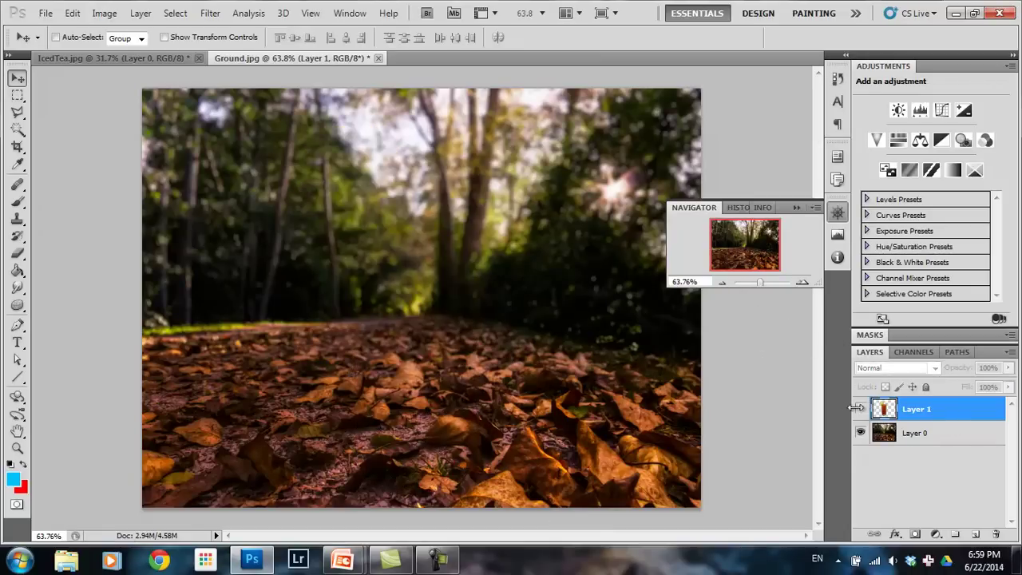
left_click_drag(759, 283, 766, 281)
left_click_drag(749, 240, 749, 252)
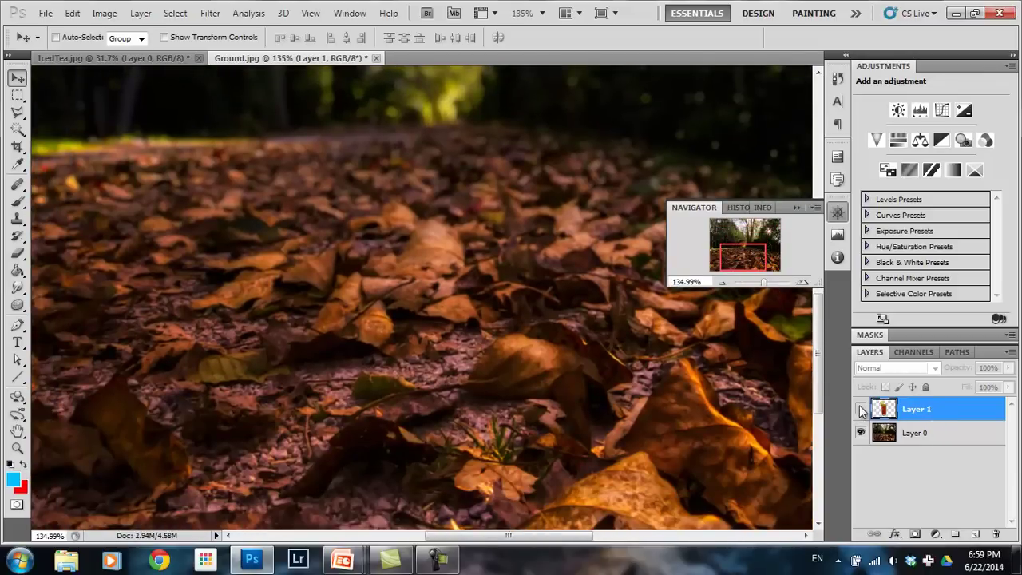
- Outline the dark curled leaf at the glass's lower left base, including its shadow, with the Polygonal Lasso
left_click(16, 113)
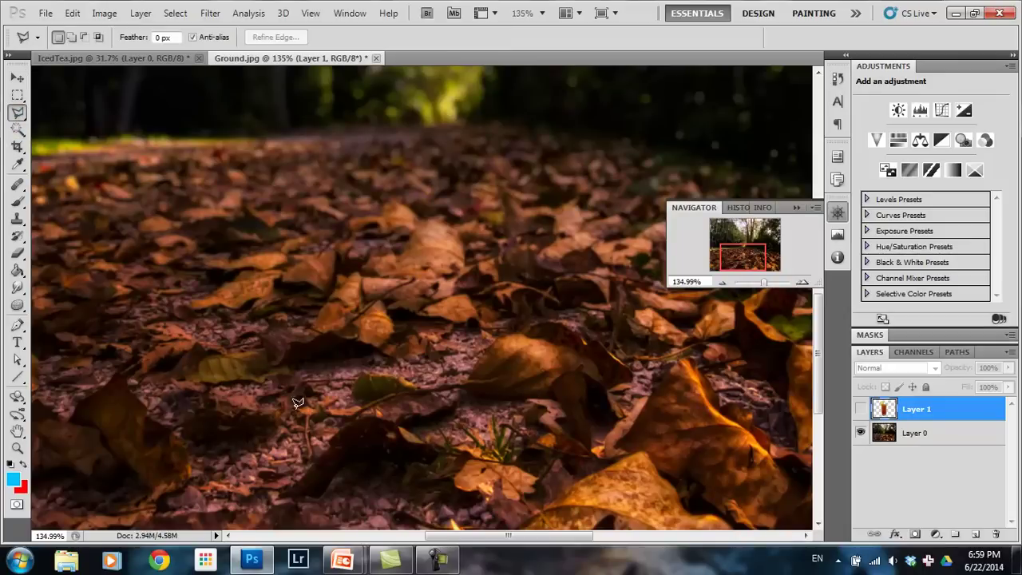
left_click(295, 482)
double_click(377, 415)
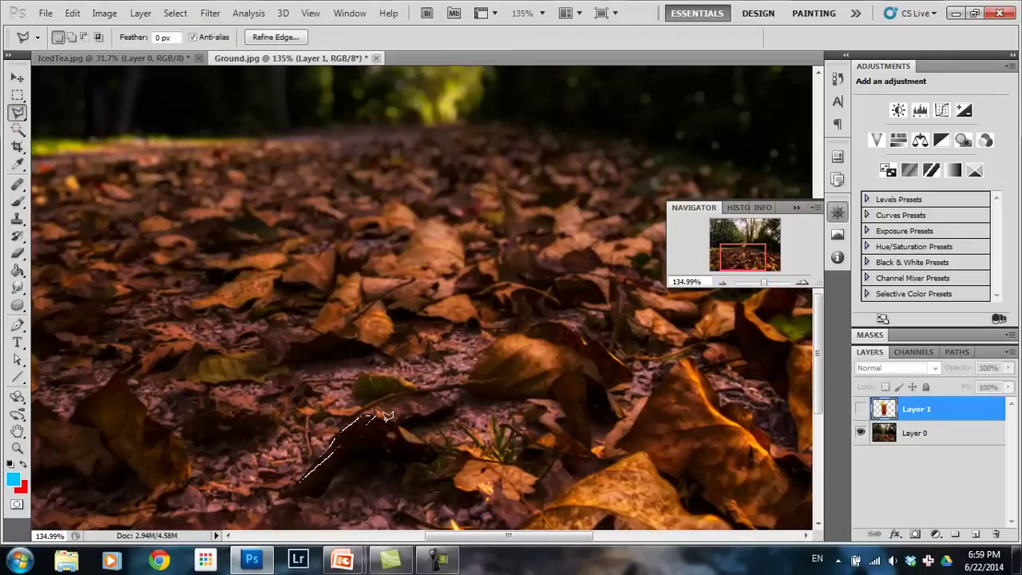
left_click(290, 490)
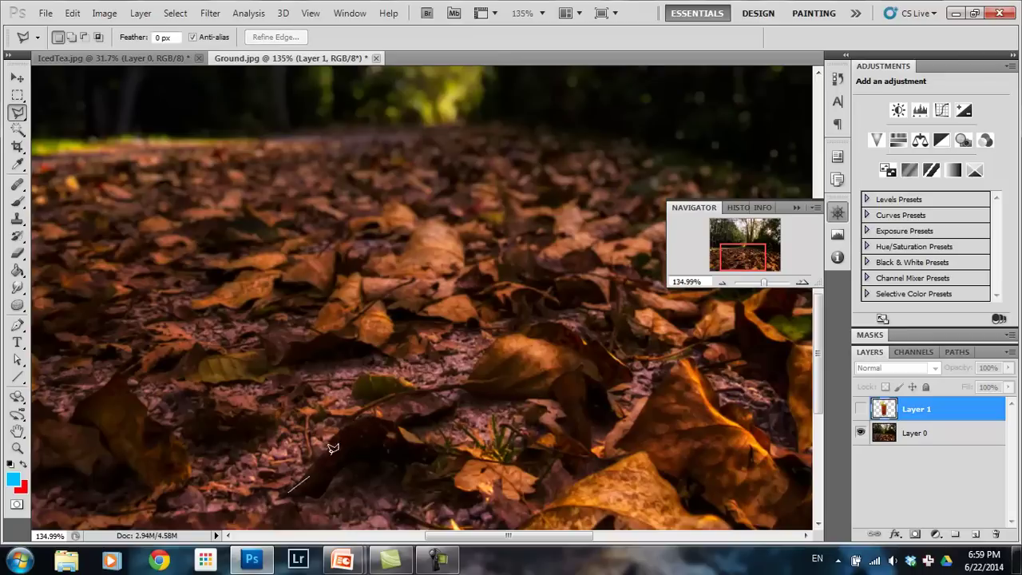
left_click(329, 441)
left_click(355, 415)
left_click(399, 423)
left_click(456, 450)
left_click(437, 503)
double_click(316, 514)
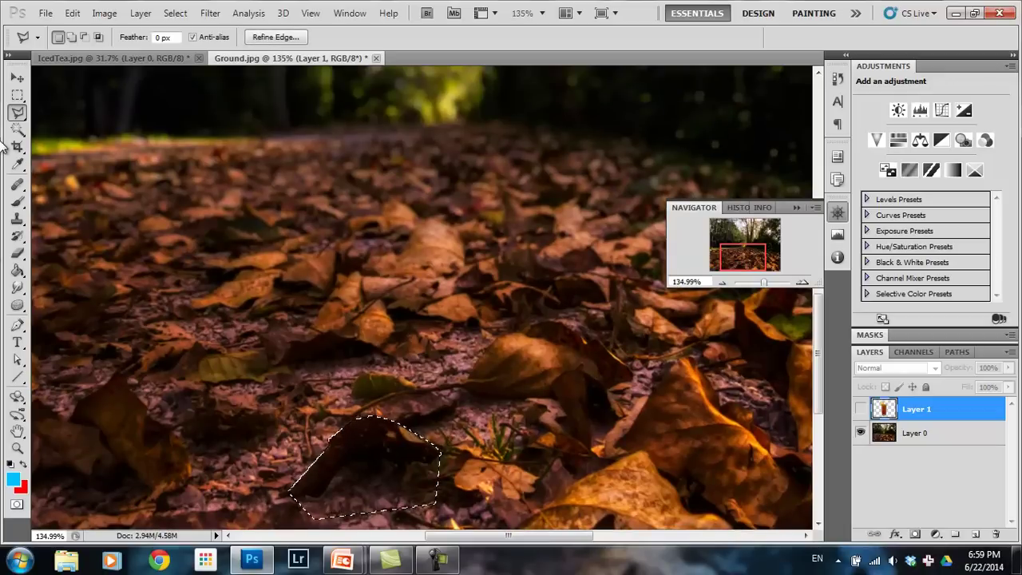
right_click(388, 458)
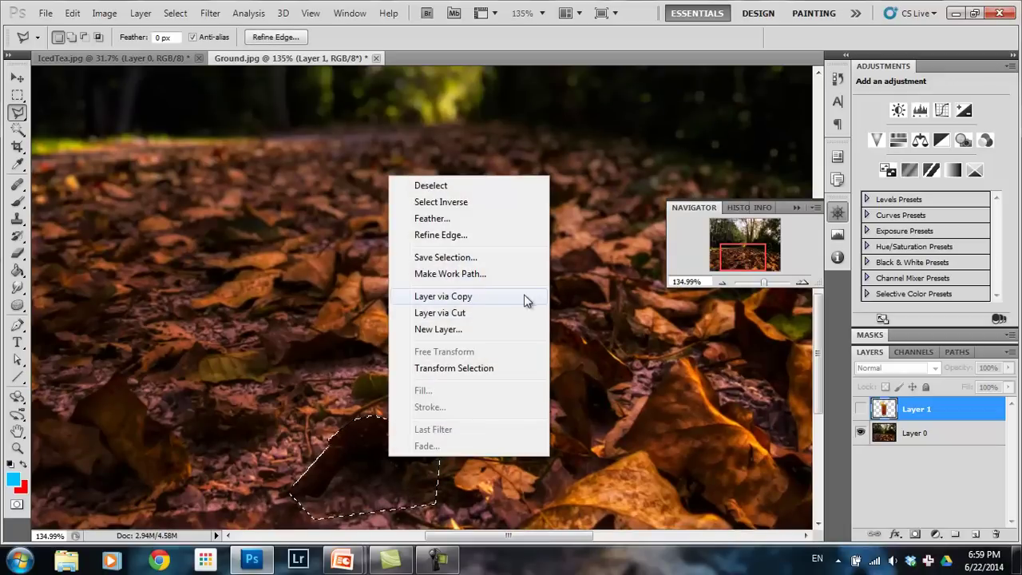
left_click(495, 296)
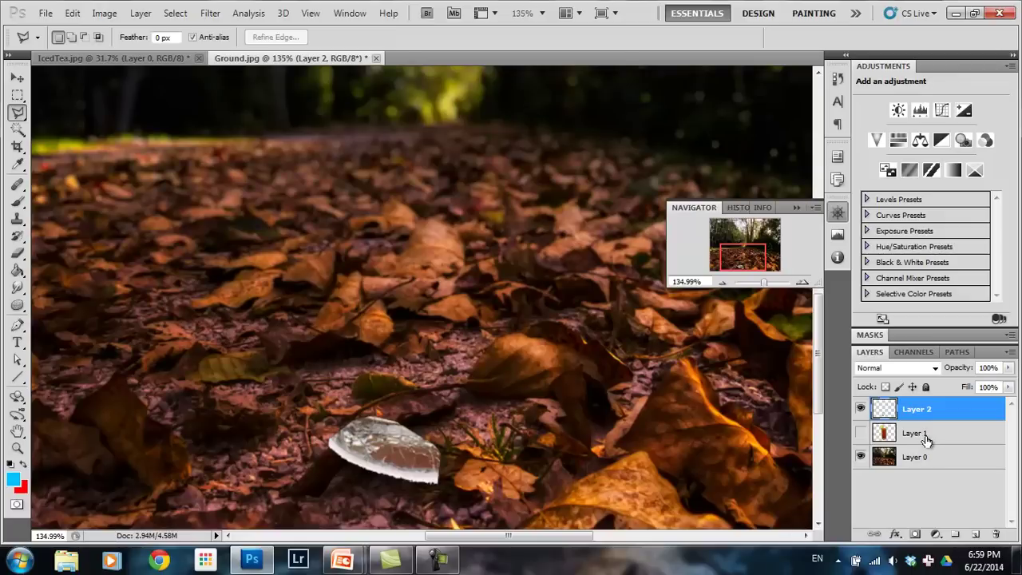
key("ctrl+z")
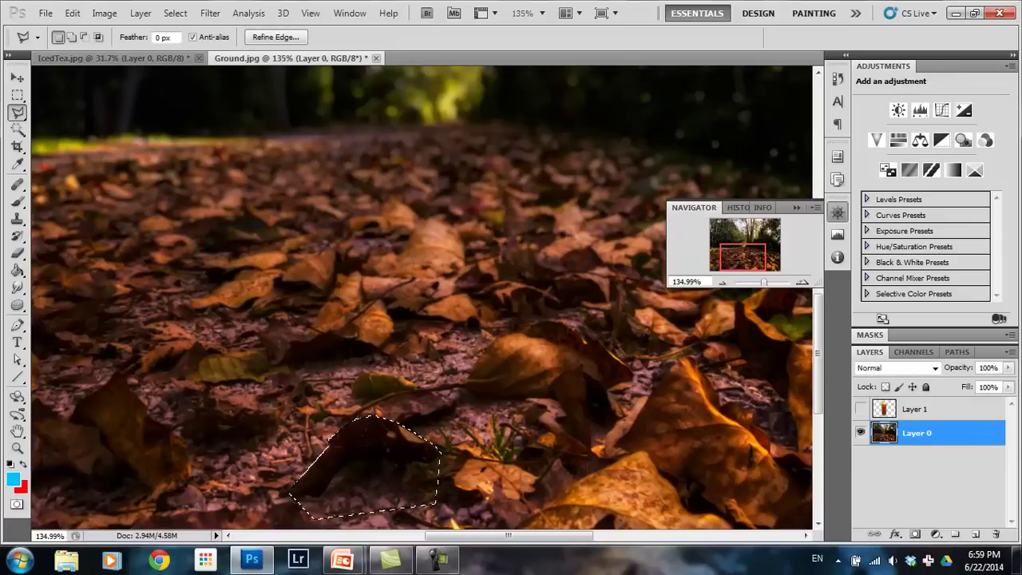
- Copy the selected leaf from Layer 0 to a new layer, place it above Layer 1, and show the glass again
right_click(389, 465)
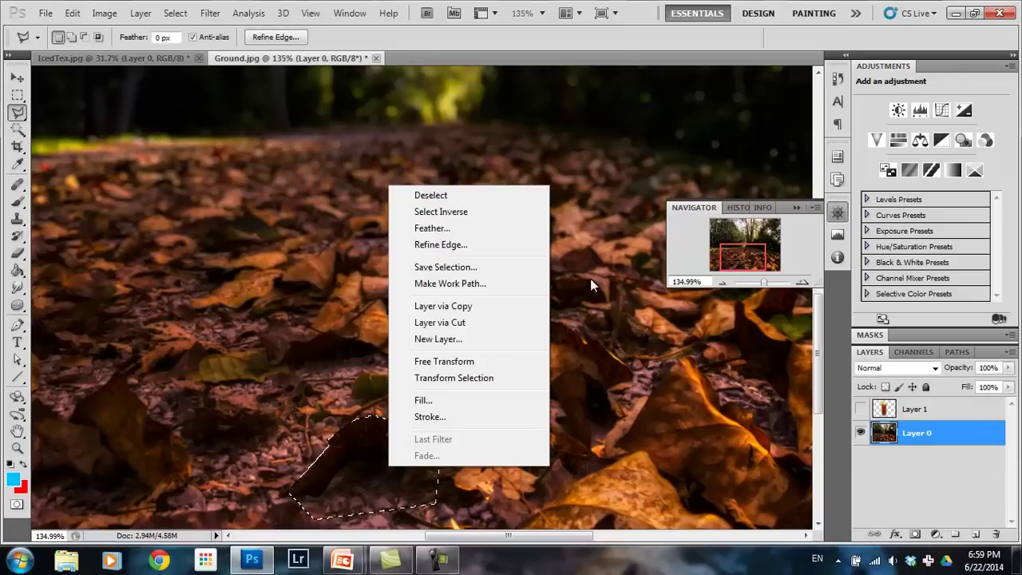
left_click(443, 306)
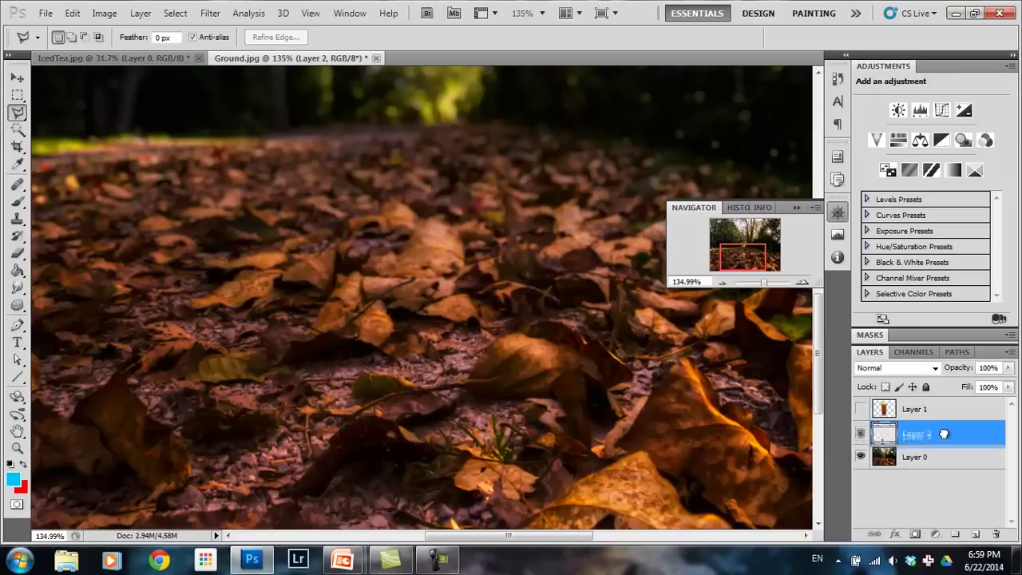
left_click_drag(927, 444, 924, 401)
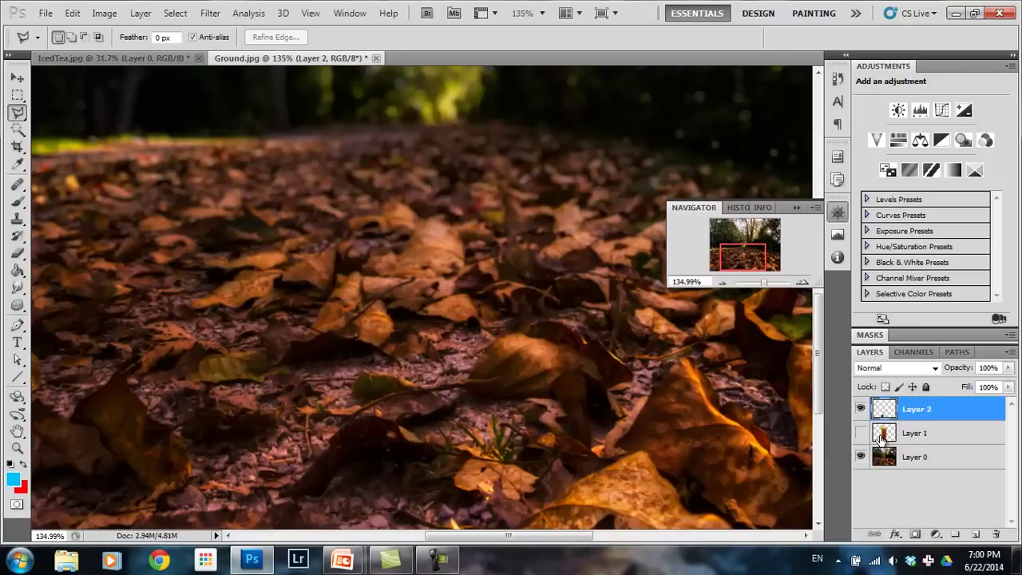
left_click(861, 433)
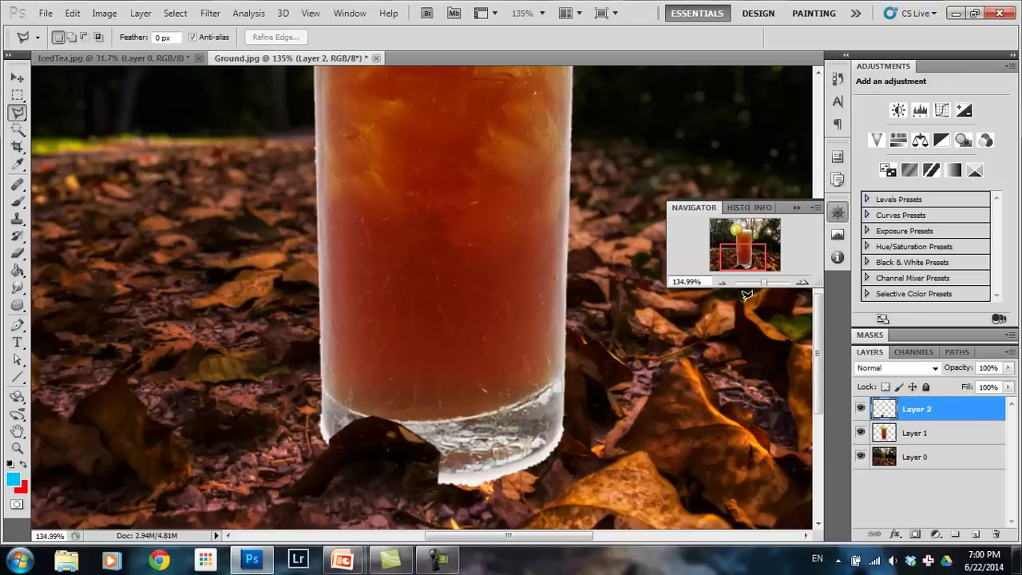
- Nudge the glass on Layer 1 up and slightly left so its base sits behind the copied leaf
left_click_drag(765, 283, 760, 278)
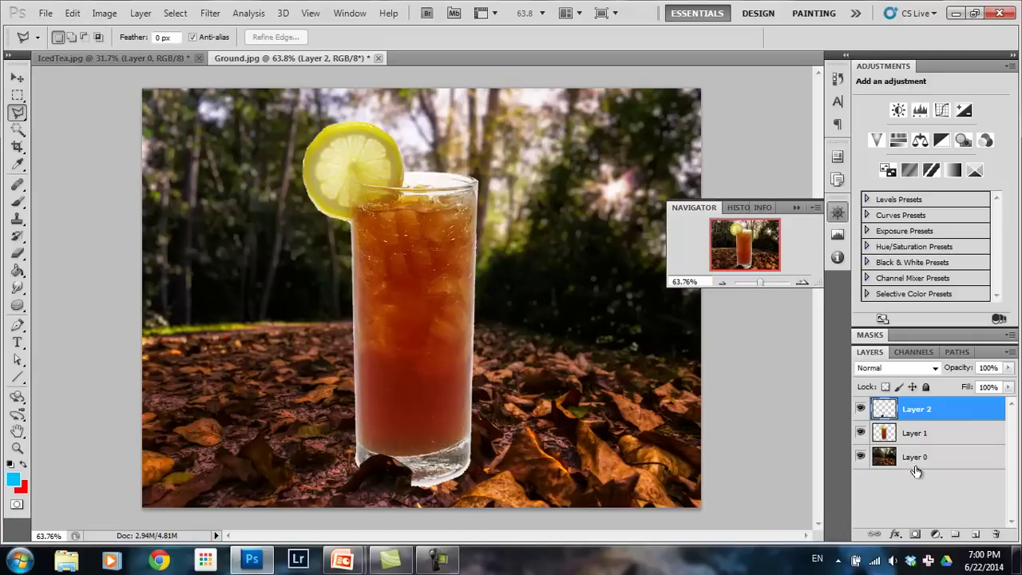
left_click(930, 436)
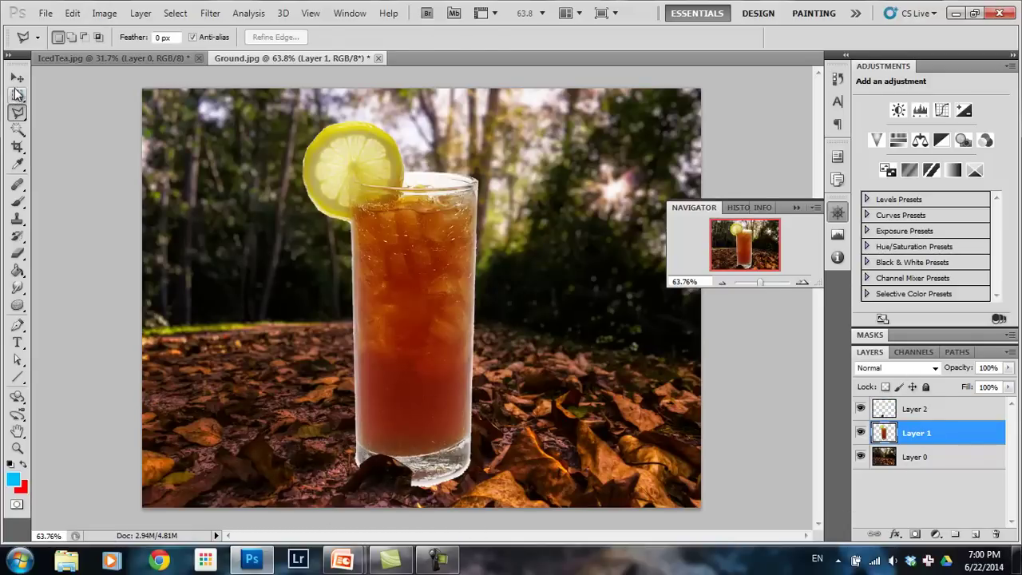
left_click(18, 77)
key("Up")
key("Up")
key("Up")
key("Up")
key("Up")
key("Up")
key("Up")
key("Up")
key("Up")
key("Up")
key("Up")
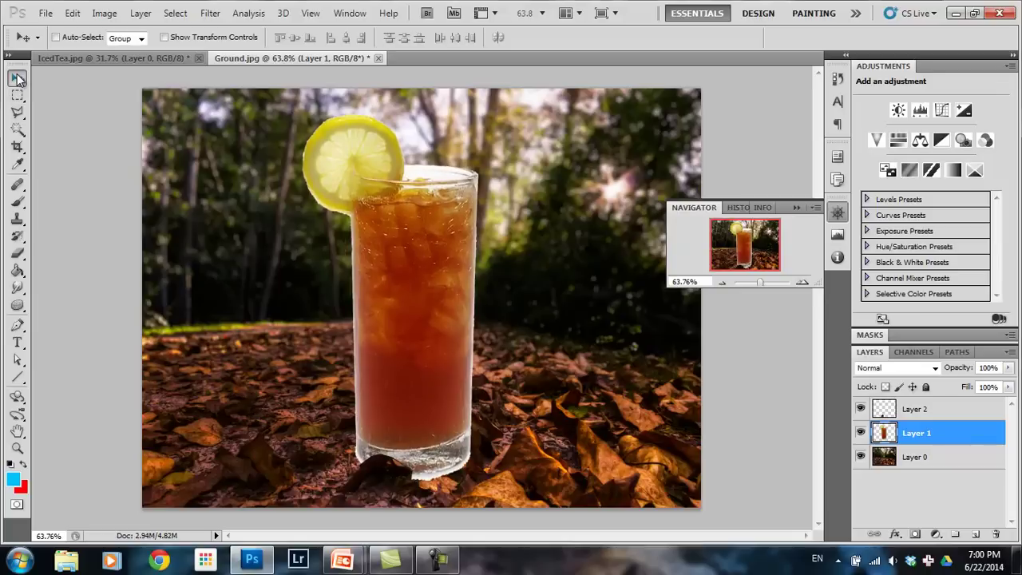
key("Up")
key("Up")
key("Up")
key("Up")
key("Up")
key("Up")
key("Up")
key("Up")
key("Left")
key("Left")
key("Left")
key("Left")
key("Left")
key("Left")
key("Left")
key("Left")
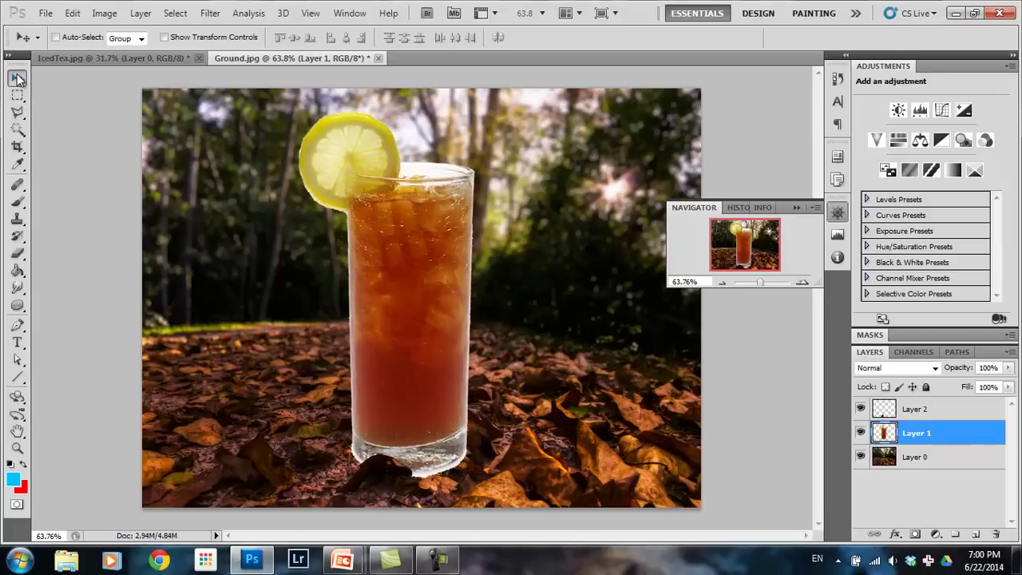
key("Left")
key("Left")
key("Left")
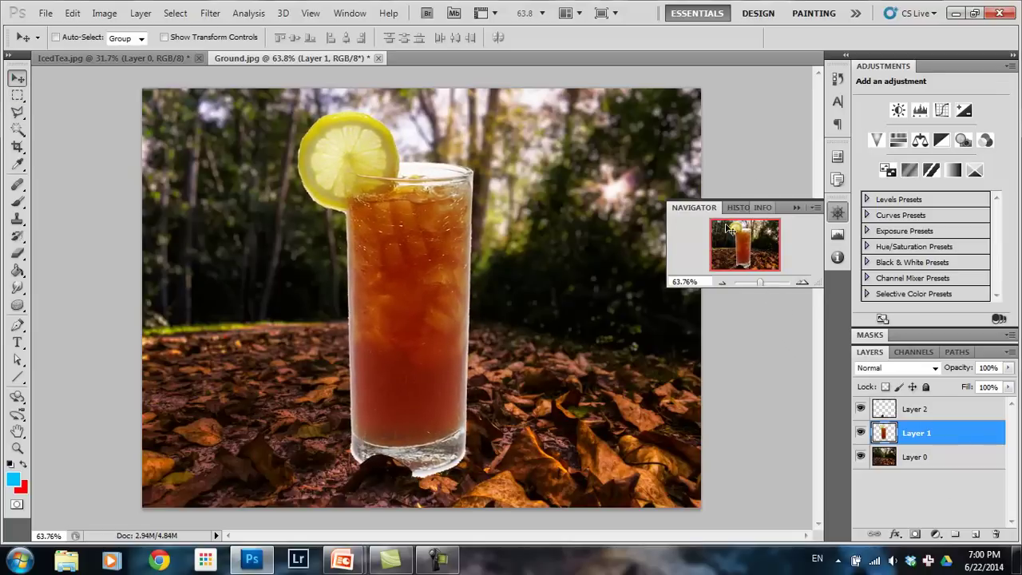
- Add a new empty layer above all the others and choose the soft round brush with 0% hardness
left_click(958, 485)
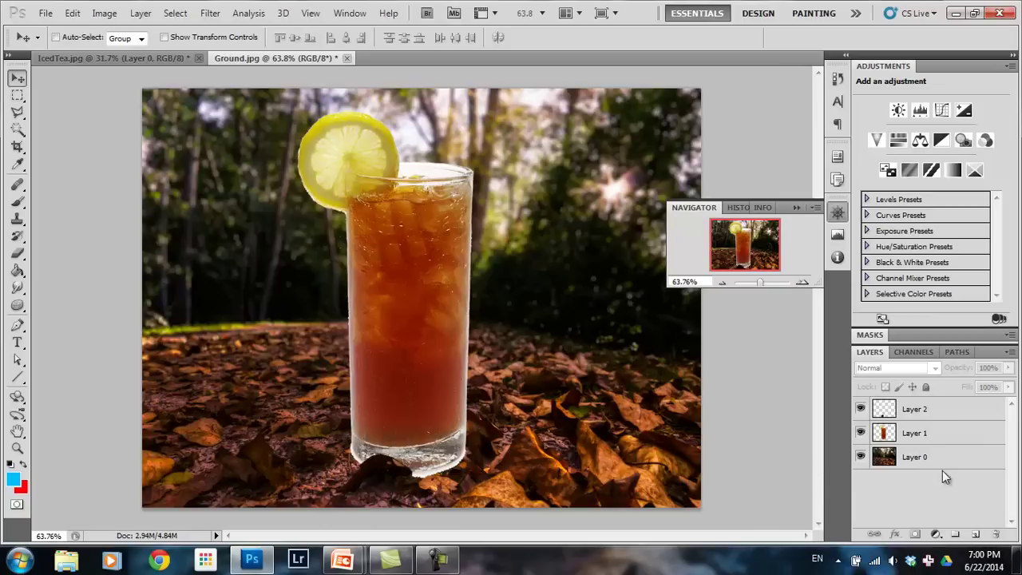
left_click(975, 533)
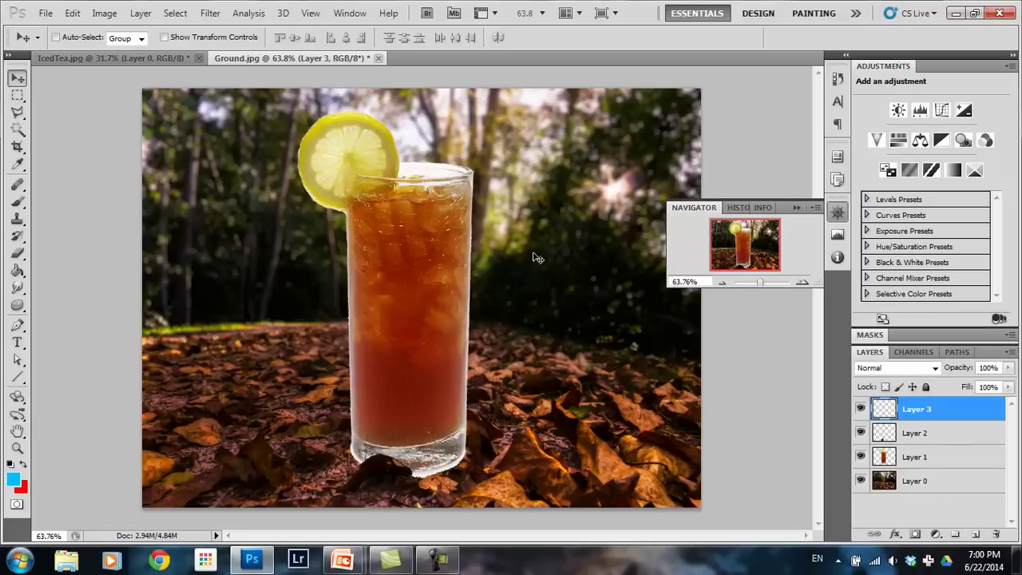
left_click(16, 202)
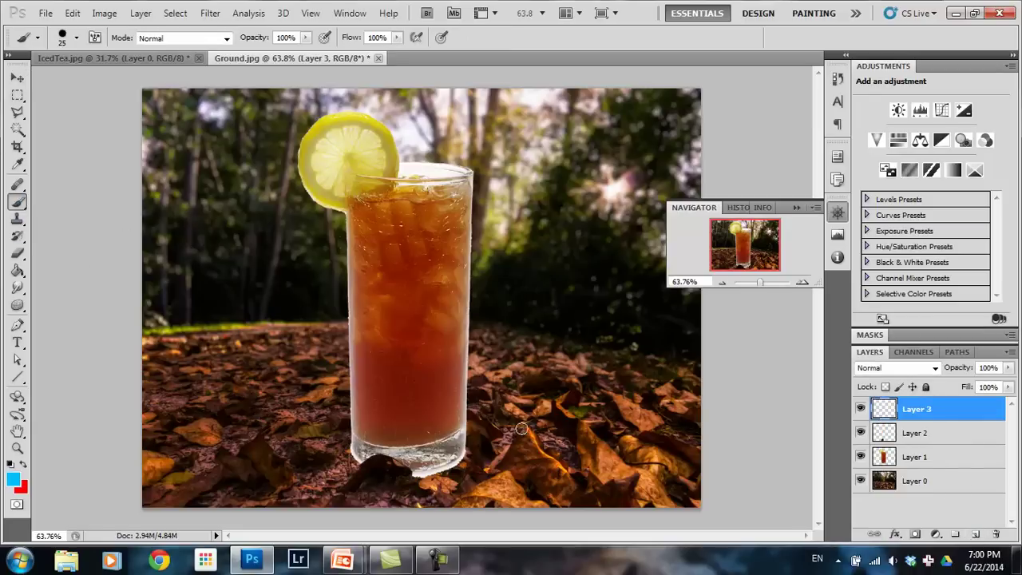
left_click(75, 37)
left_click(31, 142)
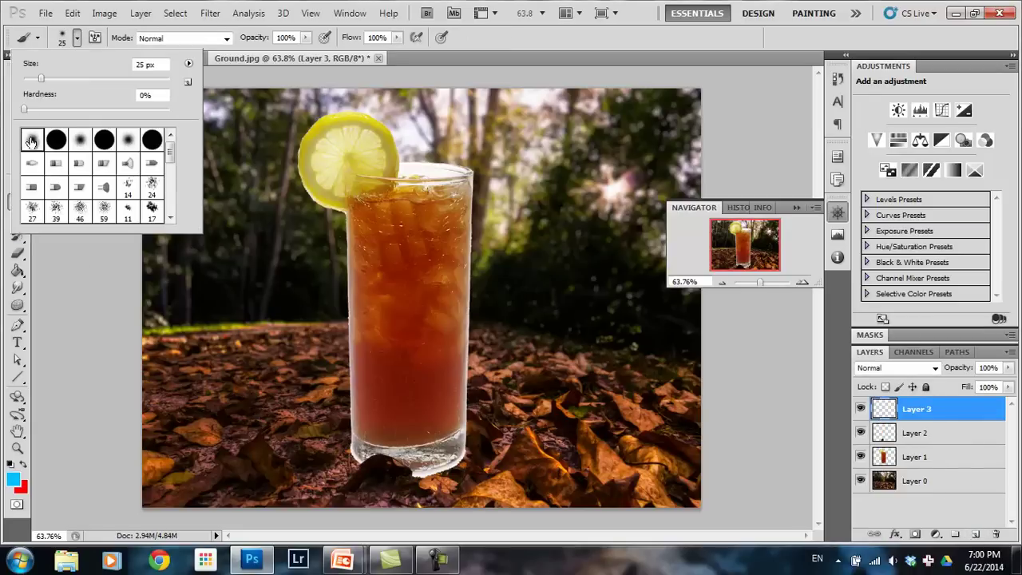
left_click(75, 38)
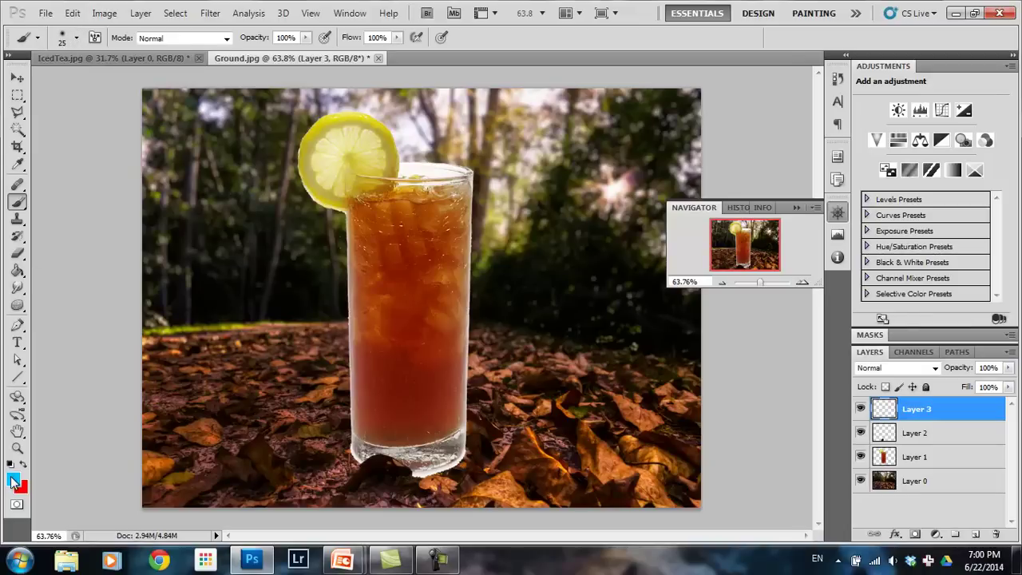
- Set the foreground colour to black (000000), enlarge the brush to 43 px, and make Layer 3 active
left_click(13, 482)
left_click_drag(628, 270, 506, 450)
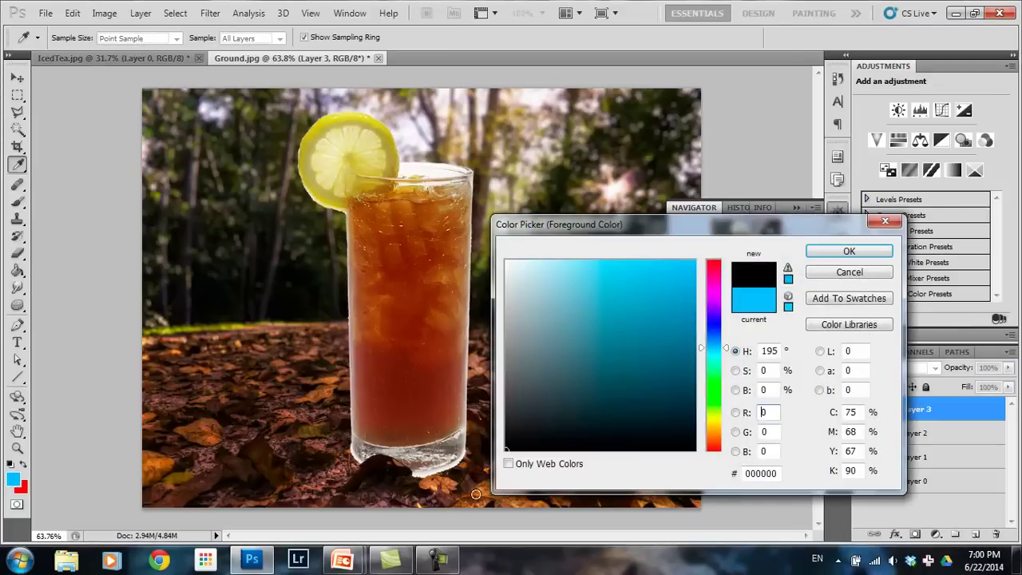
left_click(849, 251)
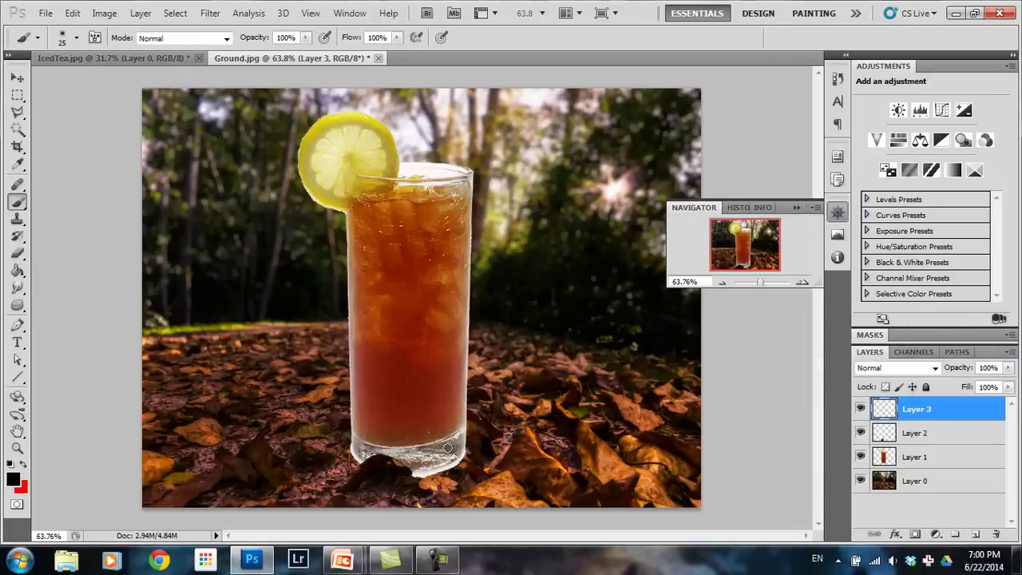
left_click(76, 38)
left_click_drag(44, 79, 56, 90)
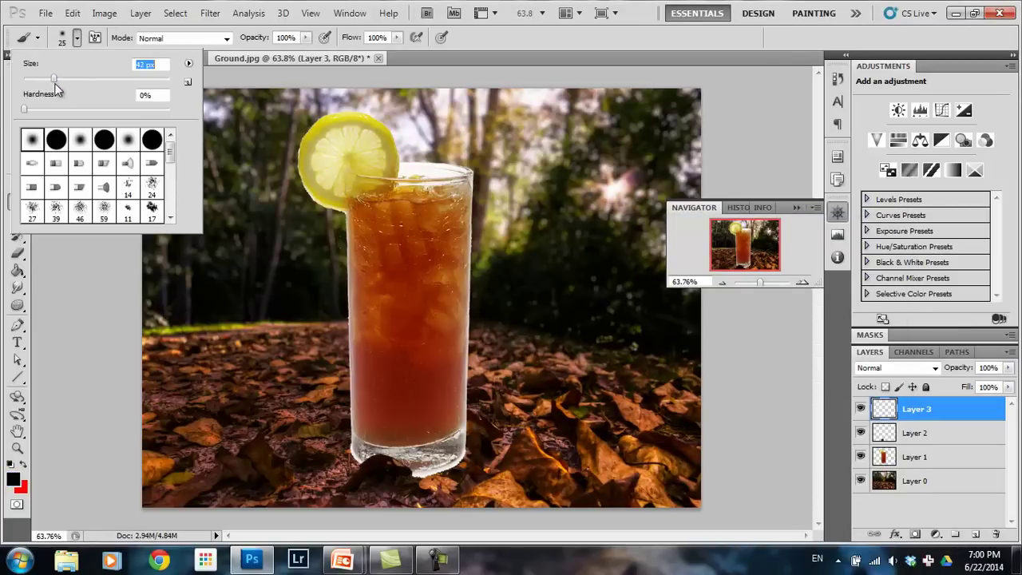
left_click(931, 511)
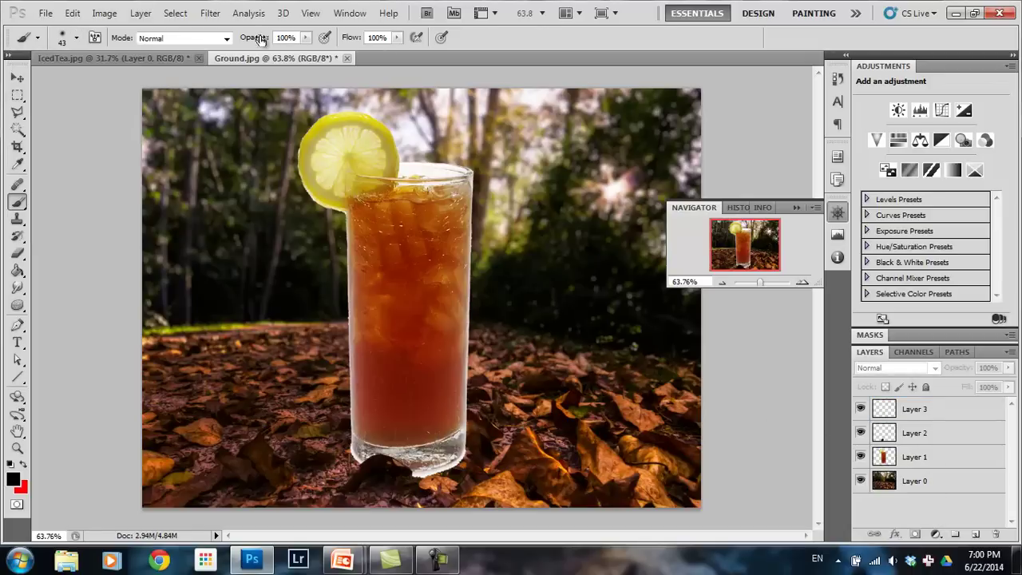
left_click(954, 417)
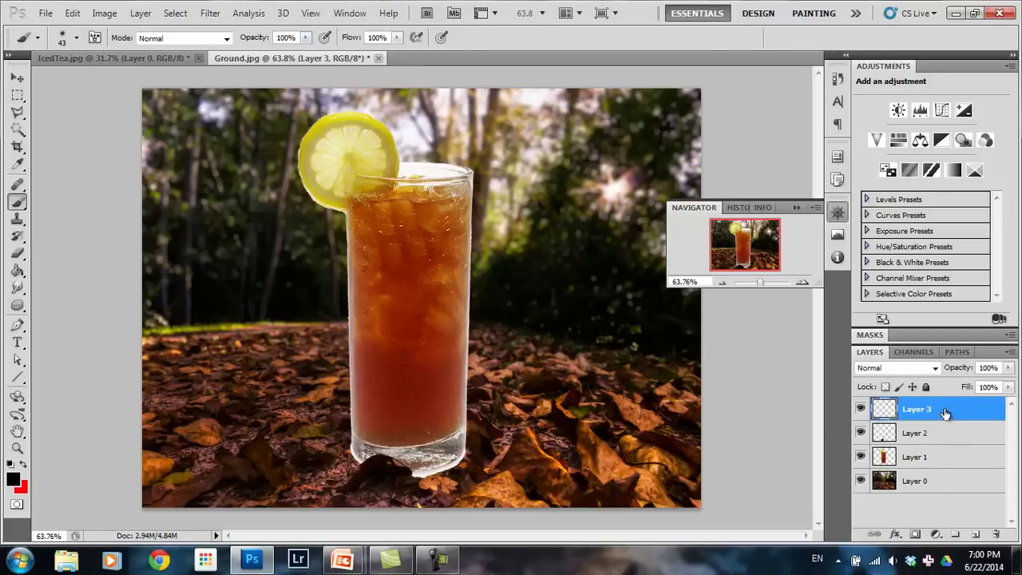
- Paint a black shadow around the glass's base and lower edges on Layer 3 at 32% brush opacity, undoing the first test stroke
left_click(306, 38)
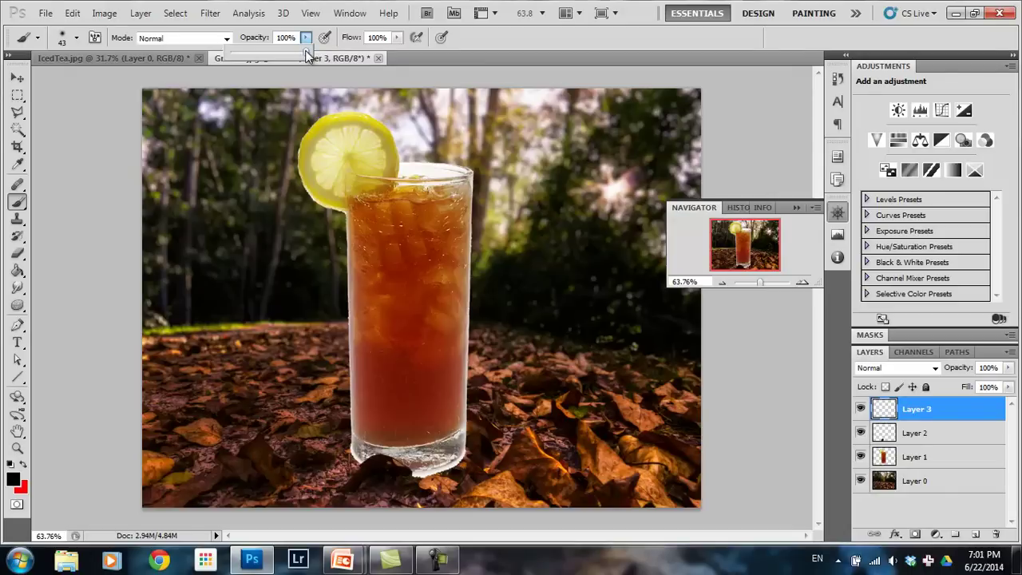
left_click_drag(306, 50, 291, 52)
left_click_drag(237, 51, 261, 54)
left_click_drag(467, 370, 441, 468)
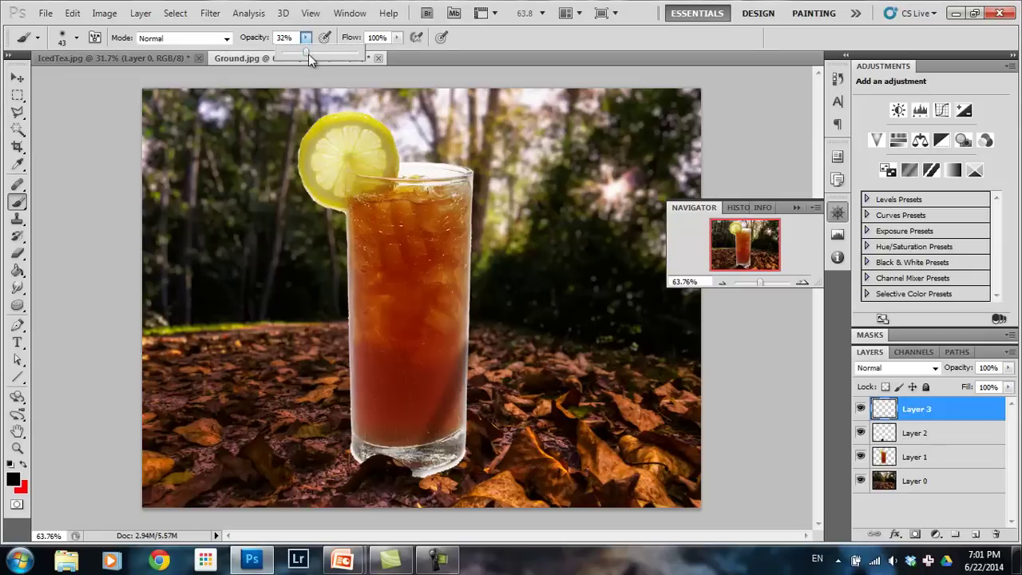
key("ctrl+z")
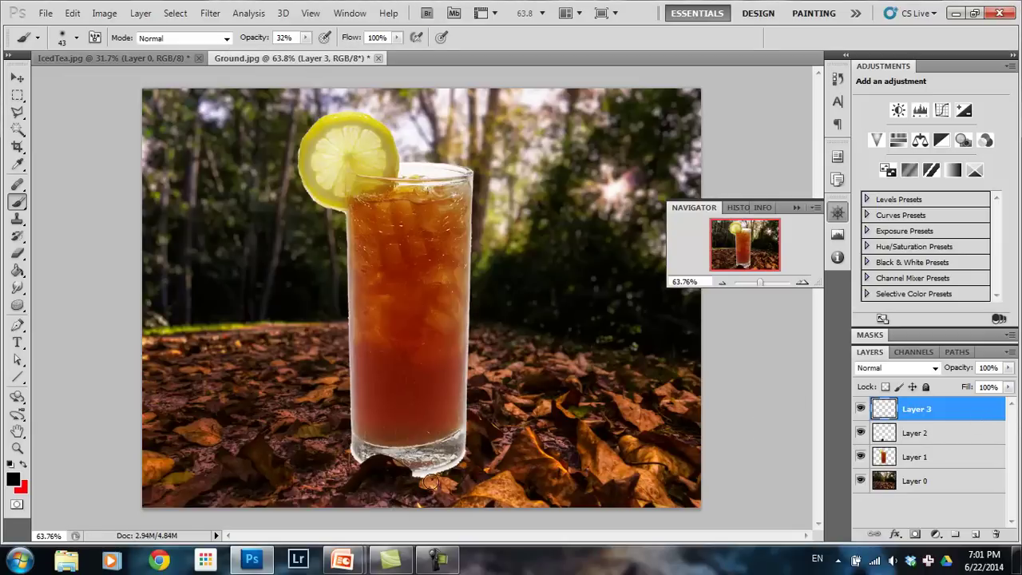
mouse_move(420, 480)
left_mouse_down()
mouse_move(476, 442)
mouse_move(452, 462)
mouse_move(451, 376)
mouse_move(432, 474)
mouse_move(445, 393)
mouse_move(462, 468)
mouse_move(428, 455)
mouse_move(368, 470)
mouse_move(359, 463)
mouse_move(365, 428)
mouse_move(369, 456)
left_mouse_up()
mouse_move(345, 421)
left_mouse_down()
mouse_move(387, 460)
mouse_move(459, 468)
mouse_move(502, 456)
mouse_move(394, 493)
mouse_move(356, 488)
mouse_move(338, 450)
left_mouse_up()
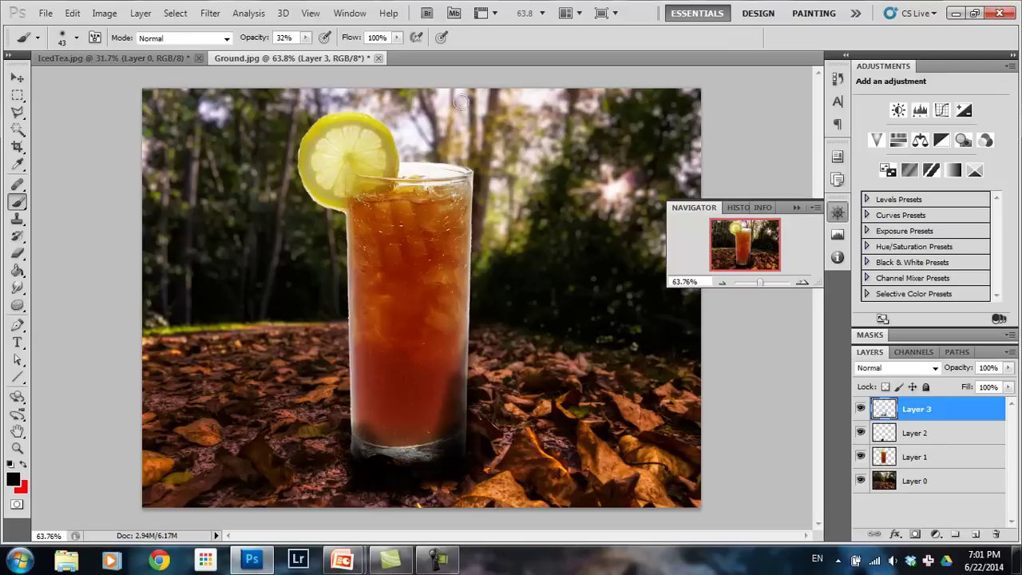
- Extend the shadow across the lower right part of the glass with the brush at 16% opacity
left_click(306, 38)
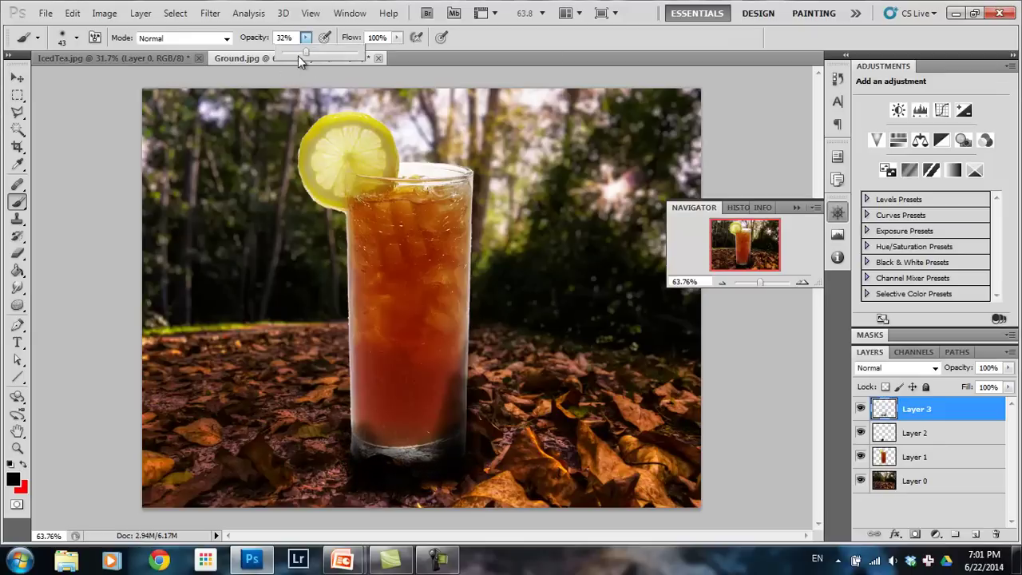
left_click_drag(299, 57, 293, 54)
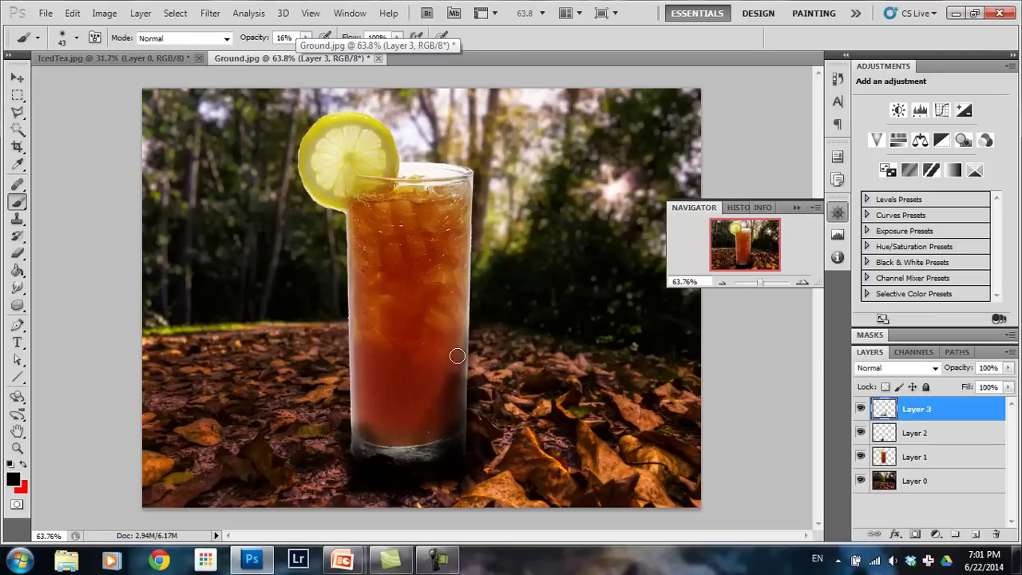
mouse_move(457, 357)
left_mouse_down()
mouse_move(434, 429)
mouse_move(392, 472)
mouse_move(359, 480)
left_mouse_up()
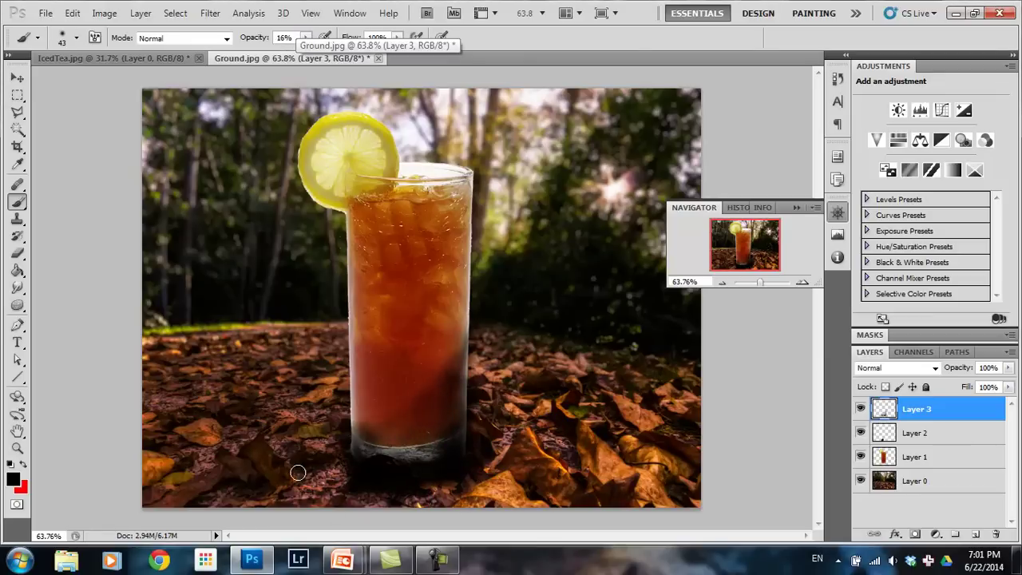
mouse_move(501, 333)
left_mouse_down()
mouse_move(394, 426)
mouse_move(473, 422)
mouse_move(475, 365)
mouse_move(503, 475)
mouse_move(537, 477)
left_mouse_up()
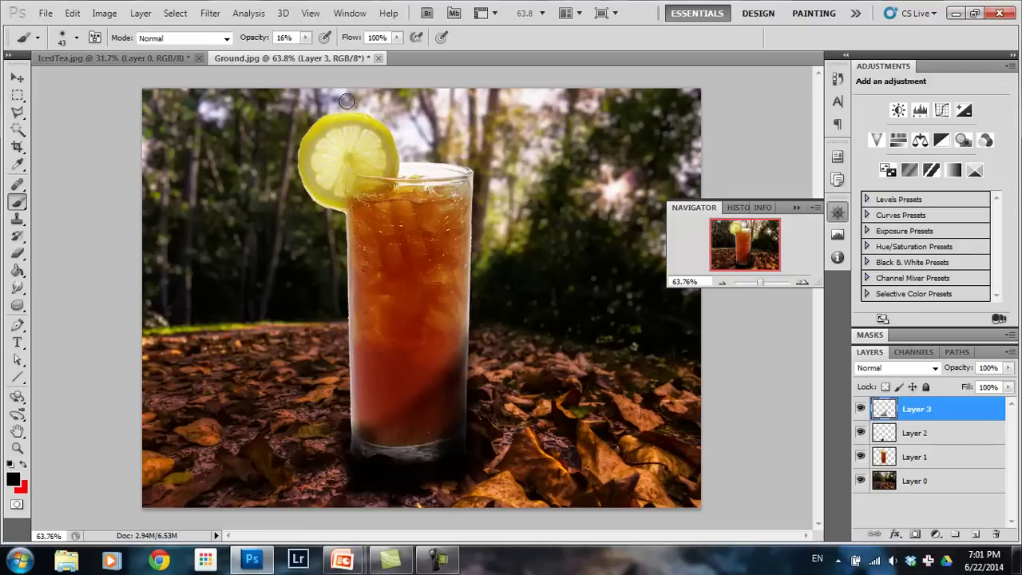
- Soften the shadow over the lower glass and base using the Eraser at 36% opacity and 93 px
left_click(16, 253)
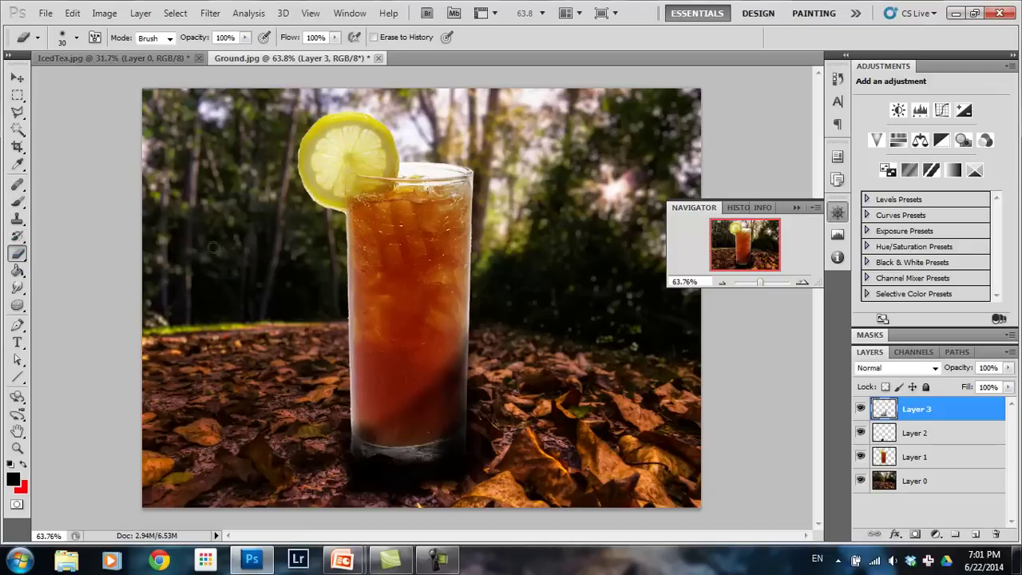
left_click(245, 38)
left_click_drag(174, 60, 196, 62)
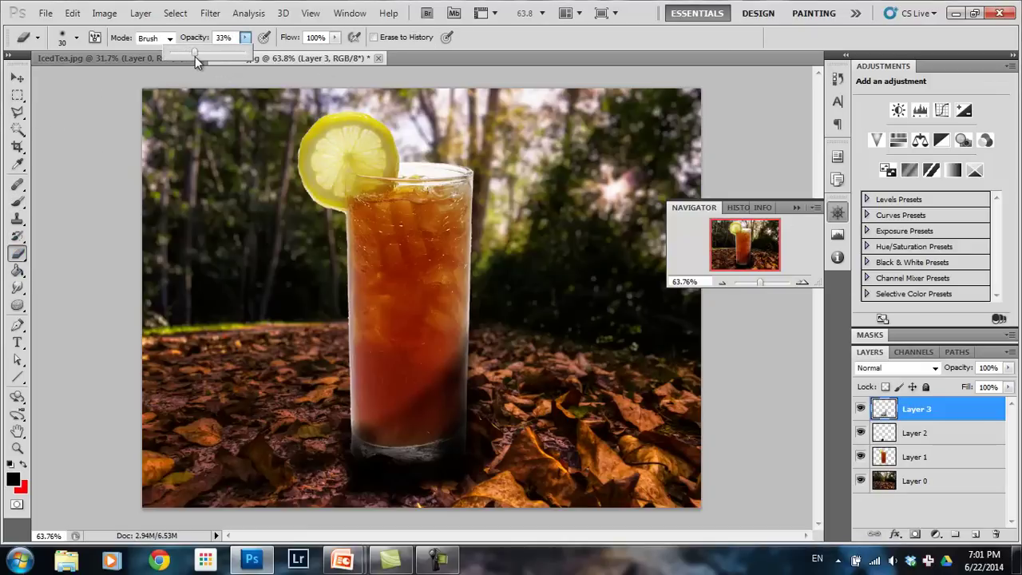
left_click(77, 38)
left_click_drag(47, 77, 60, 78)
left_click(456, 319)
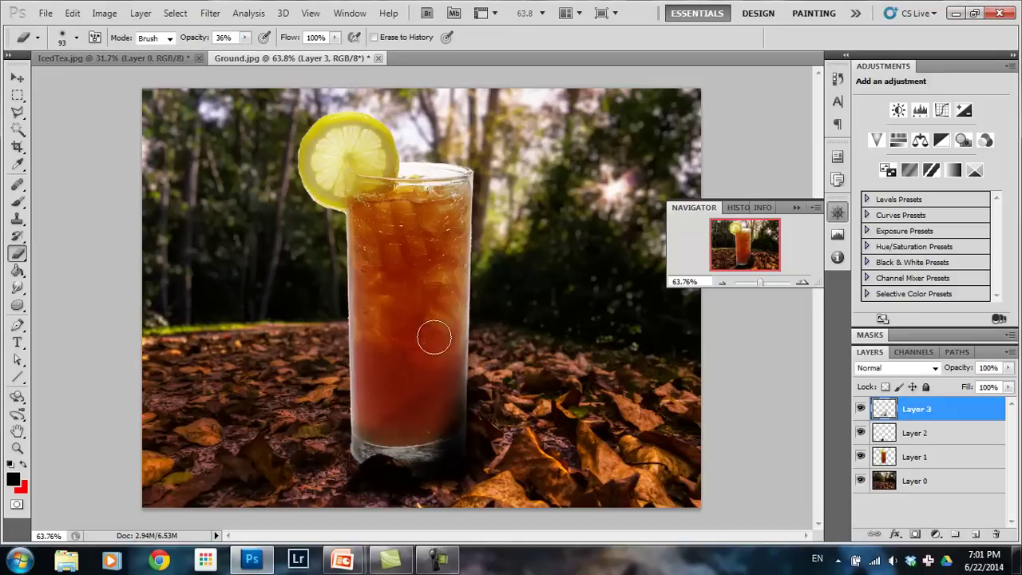
mouse_move(455, 461)
left_mouse_down()
mouse_move(468, 442)
mouse_move(452, 454)
mouse_move(426, 434)
left_mouse_up()
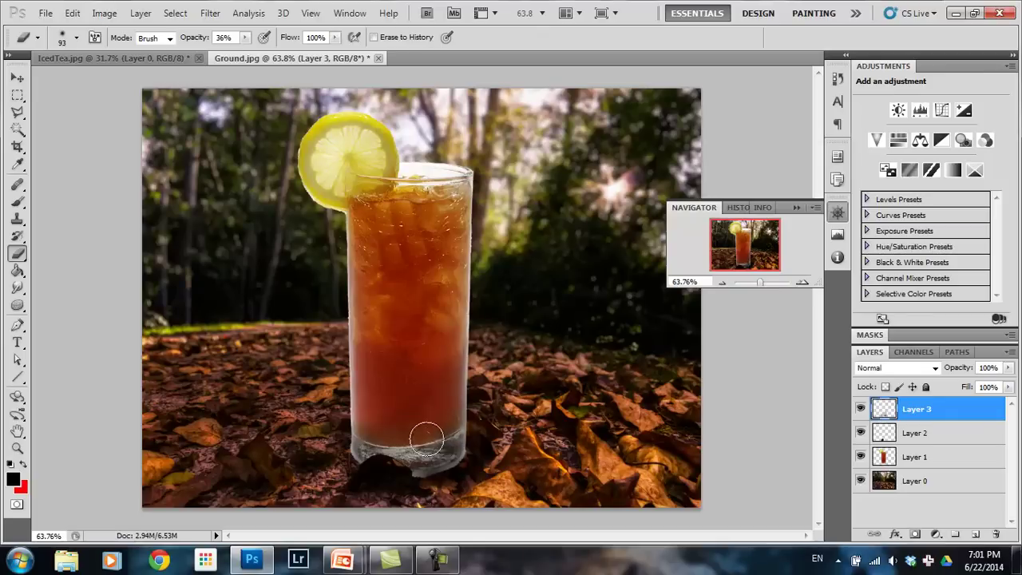
- Build up a subtle shadow around the glass's base, lower right side and nearby leaves with the brush at 10% opacity
left_click(17, 200)
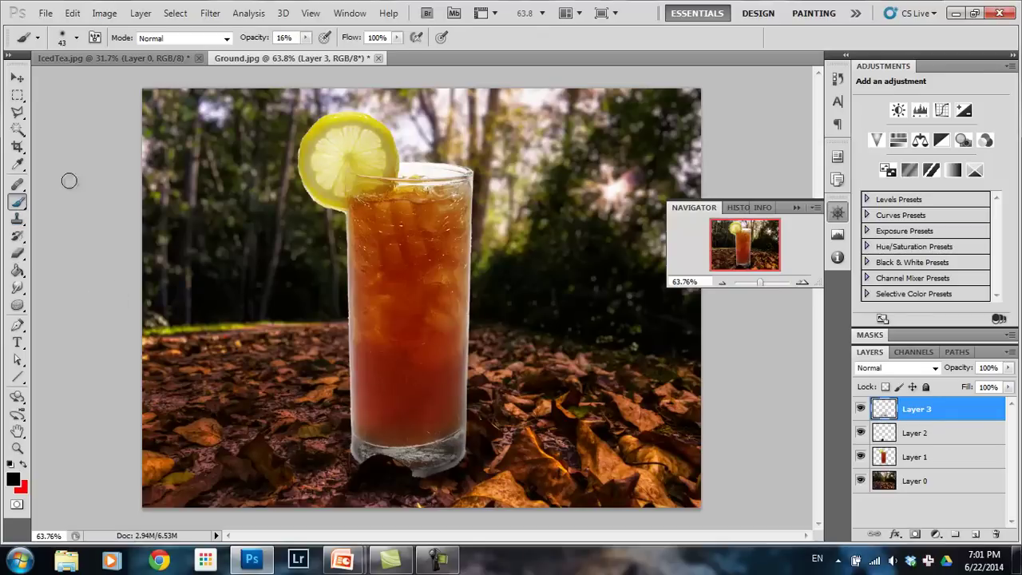
left_click(306, 38)
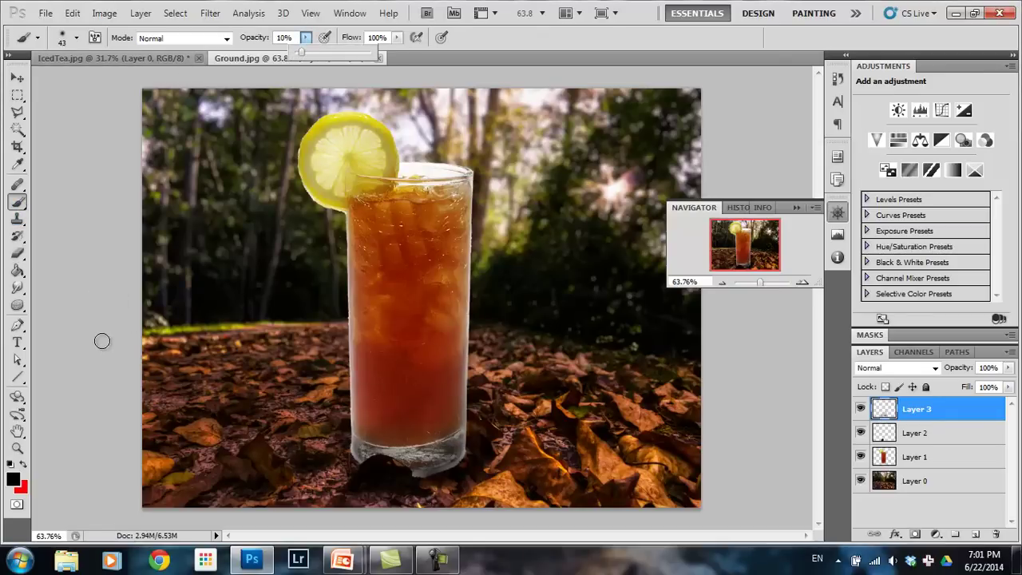
mouse_move(418, 475)
left_mouse_down()
mouse_move(461, 392)
mouse_move(457, 480)
left_mouse_up()
mouse_move(392, 468)
left_mouse_down()
mouse_move(462, 389)
mouse_move(455, 440)
mouse_move(428, 481)
mouse_move(467, 457)
mouse_move(350, 468)
mouse_move(357, 443)
mouse_move(344, 431)
mouse_move(350, 462)
mouse_move(425, 400)
mouse_move(453, 414)
mouse_move(426, 412)
mouse_move(456, 350)
mouse_move(453, 388)
mouse_move(463, 393)
mouse_move(473, 324)
mouse_move(396, 472)
mouse_move(413, 494)
mouse_move(439, 495)
mouse_move(468, 468)
mouse_move(462, 456)
mouse_move(443, 475)
mouse_move(412, 457)
left_mouse_up()
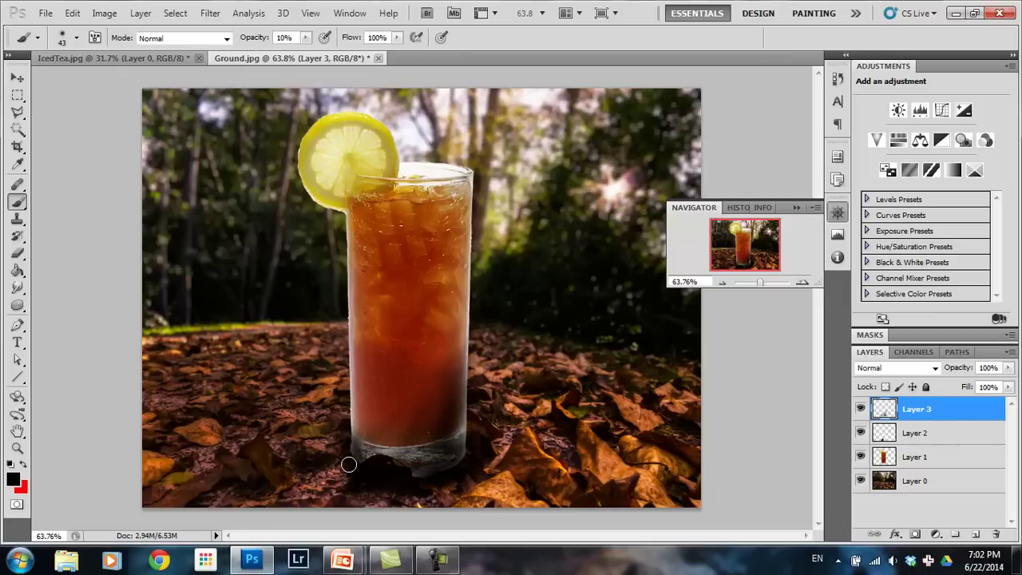
mouse_move(348, 464)
left_mouse_down()
mouse_move(354, 449)
mouse_move(452, 422)
mouse_move(457, 359)
mouse_move(463, 430)
mouse_move(466, 401)
mouse_move(420, 482)
mouse_move(404, 464)
left_mouse_up()
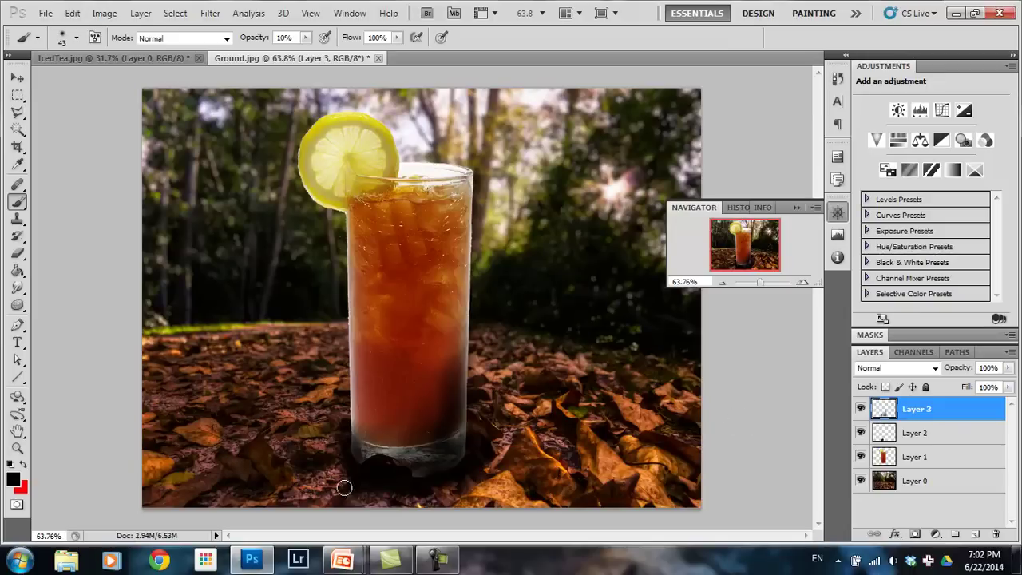
mouse_move(344, 487)
left_mouse_down()
mouse_move(320, 482)
mouse_move(331, 494)
left_mouse_up()
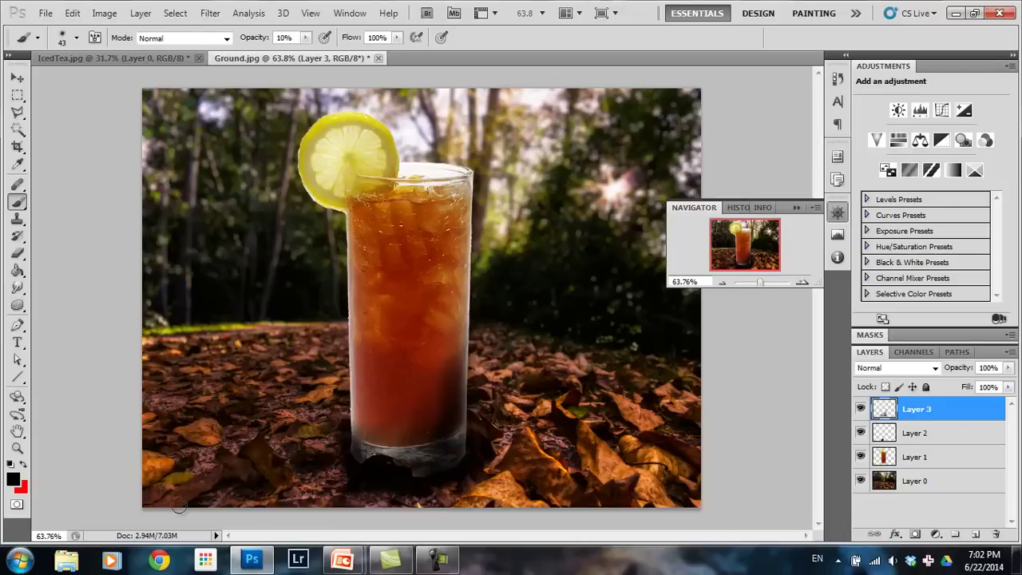
- Add the black text ICED TEA on two lines over the glass, in Langdon at 48 pt
mouse_move(343, 560)
mouse_move(424, 489)
left_click(17, 342)
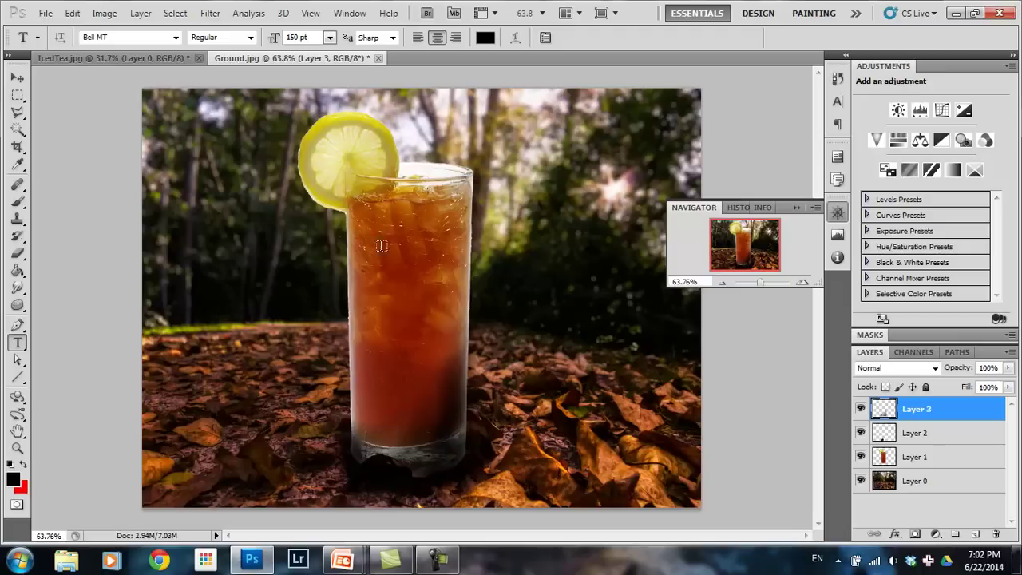
left_click(388, 274)
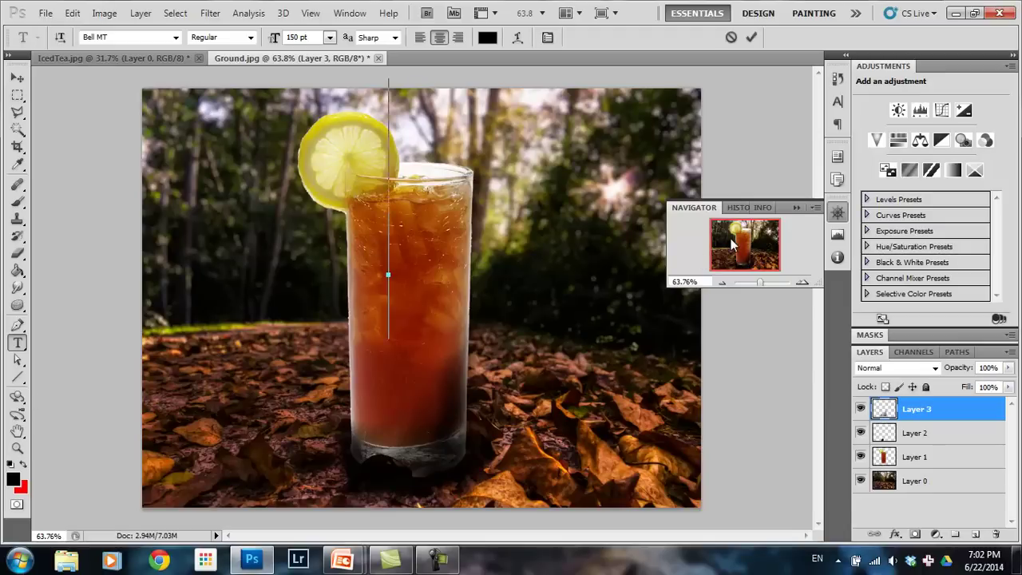
left_click(329, 37)
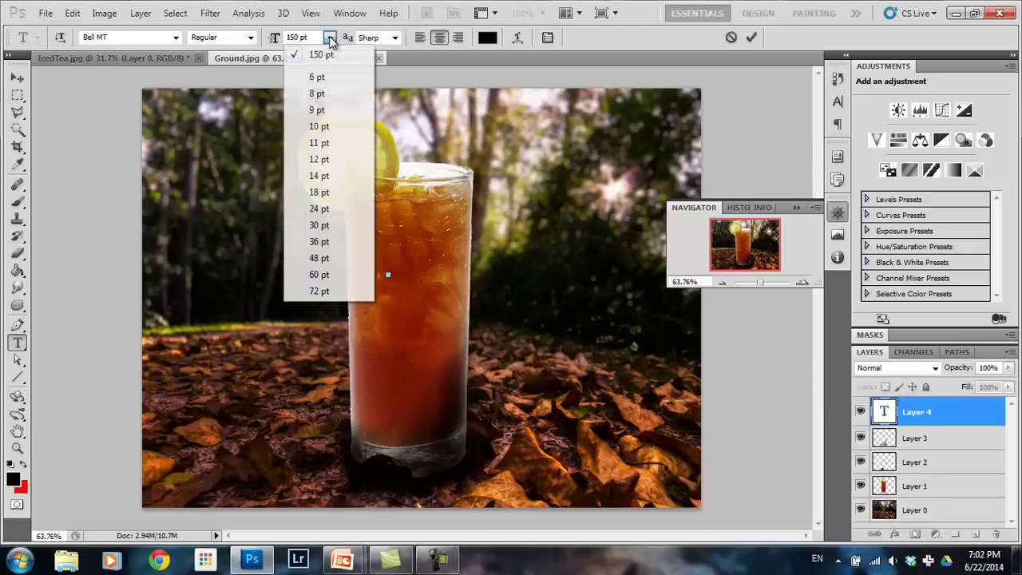
left_click(320, 258)
left_click(131, 36)
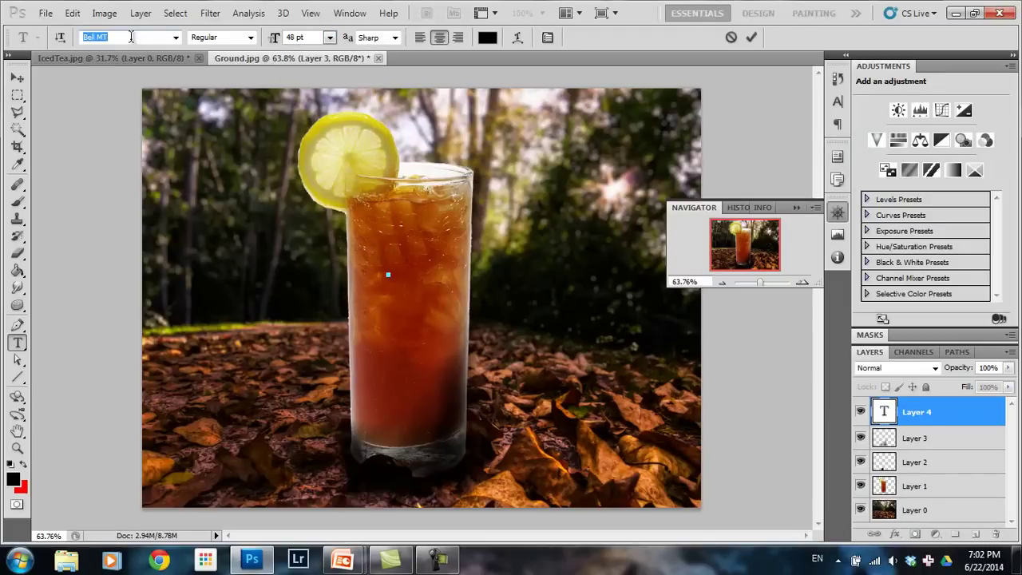
type("Langdon")
key("Return")
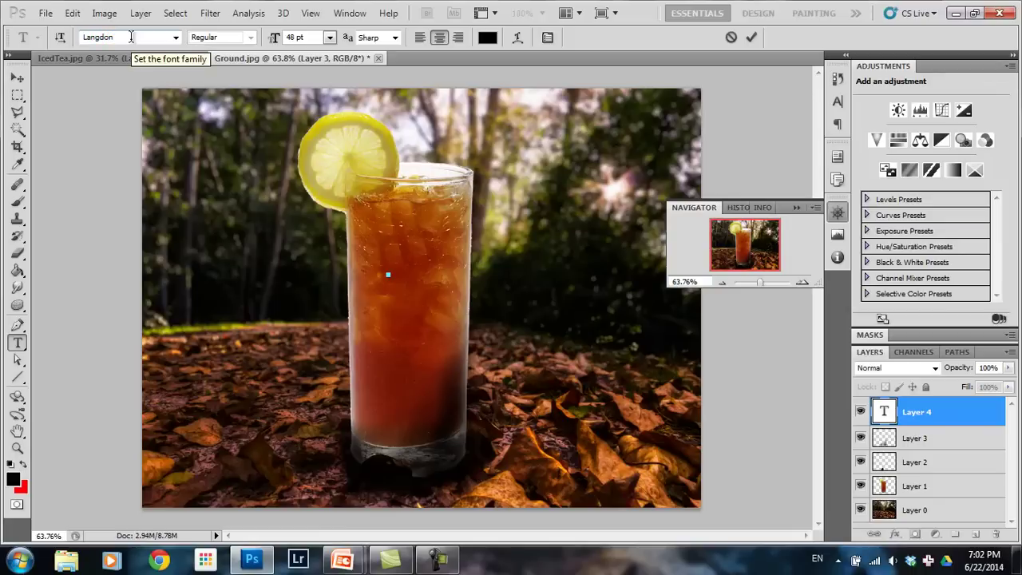
type("I")
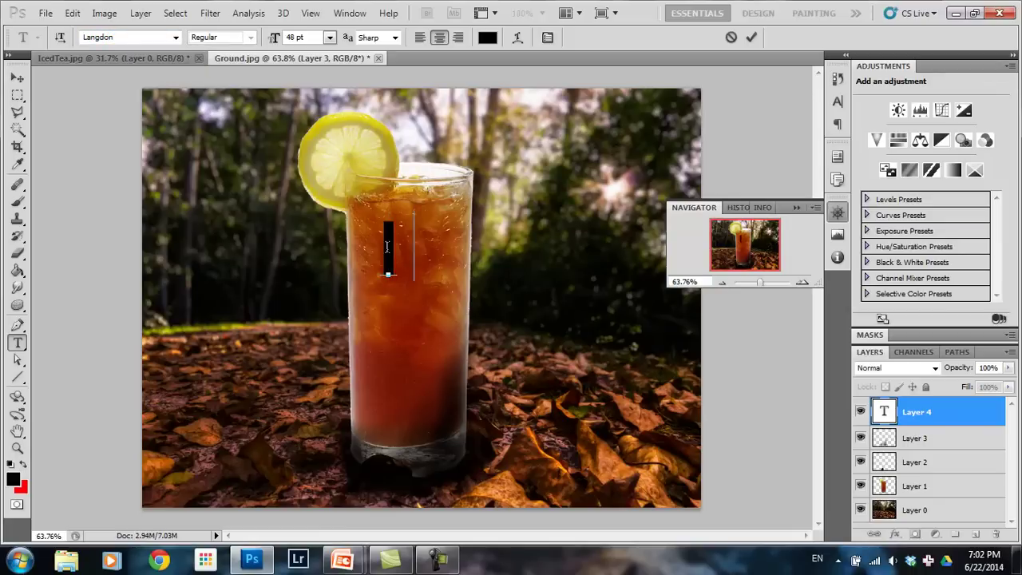
type("CED TEA")
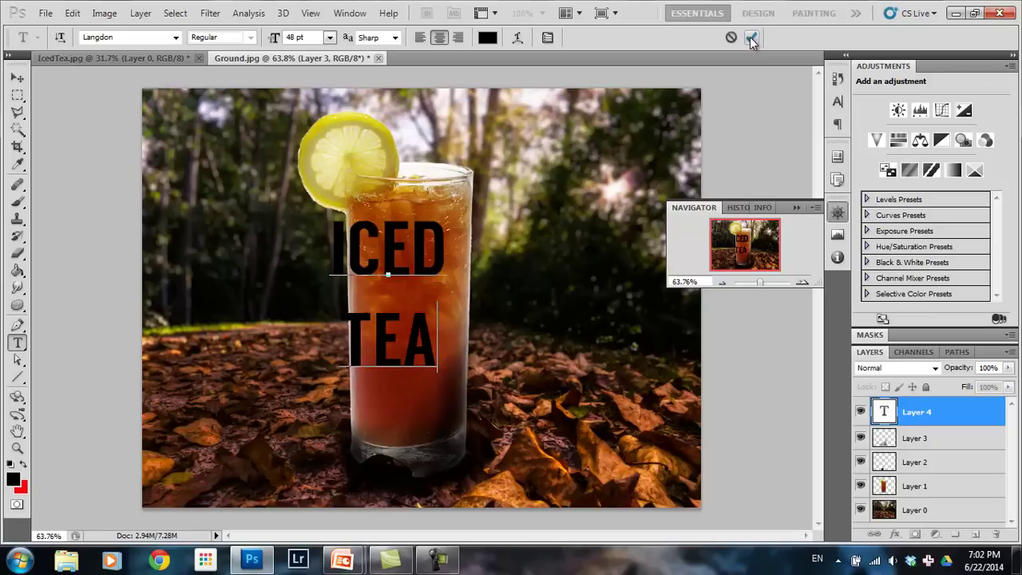
- Reduce the ICED TEA text to 30 pt and centre it on the glass
key("ctrl+a")
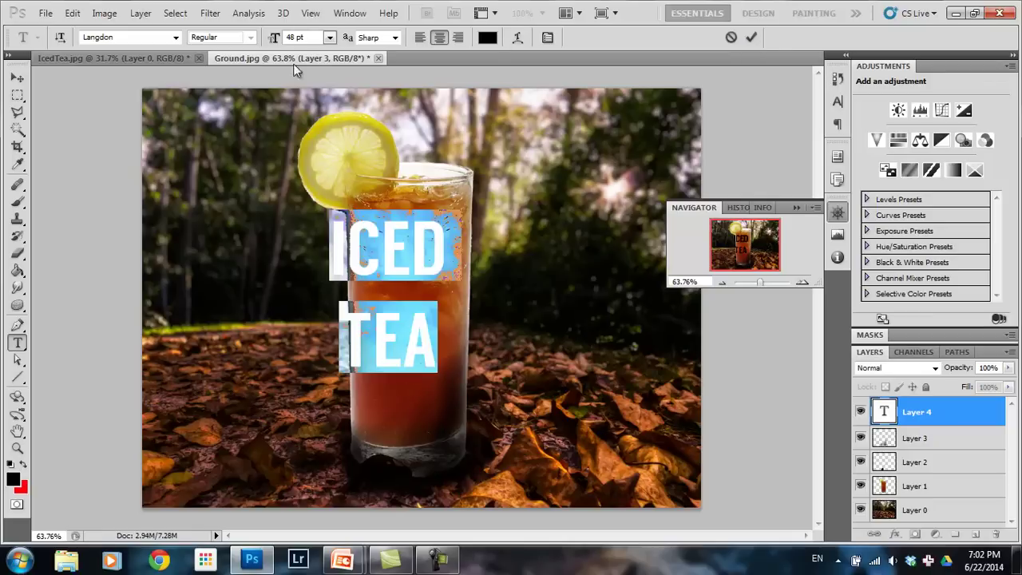
left_click(331, 38)
left_click(324, 227)
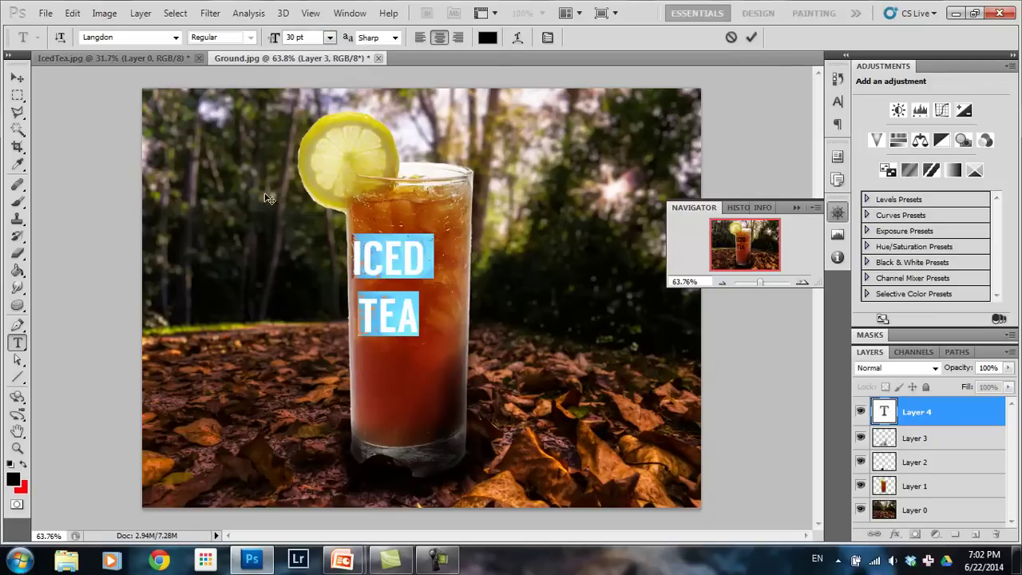
left_click(17, 77)
left_click_drag(409, 255, 427, 265)
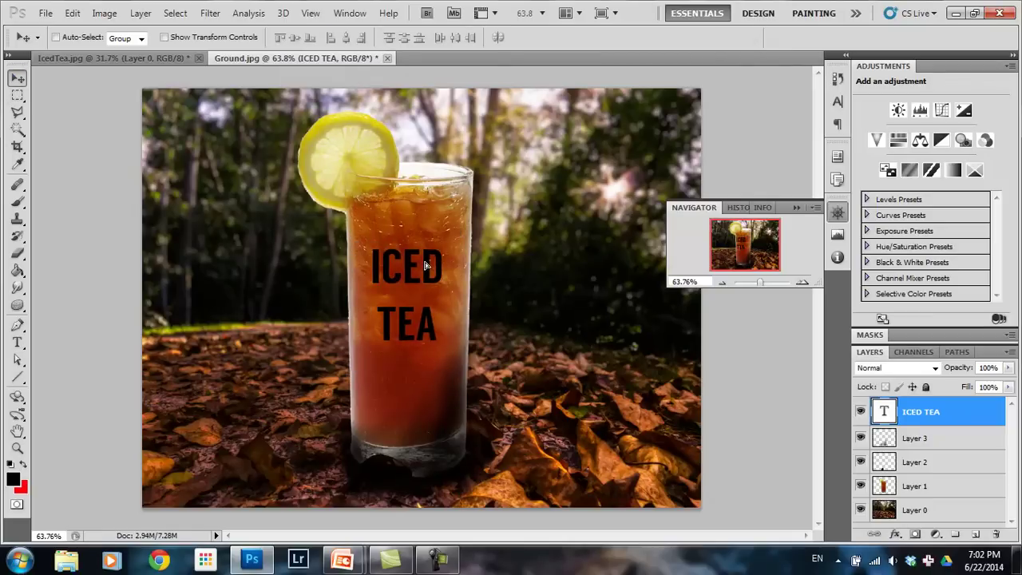
- Stretch the ICED TEA text slightly taller with Free Transform and nudge it down on the glass
key("ctrl+t")
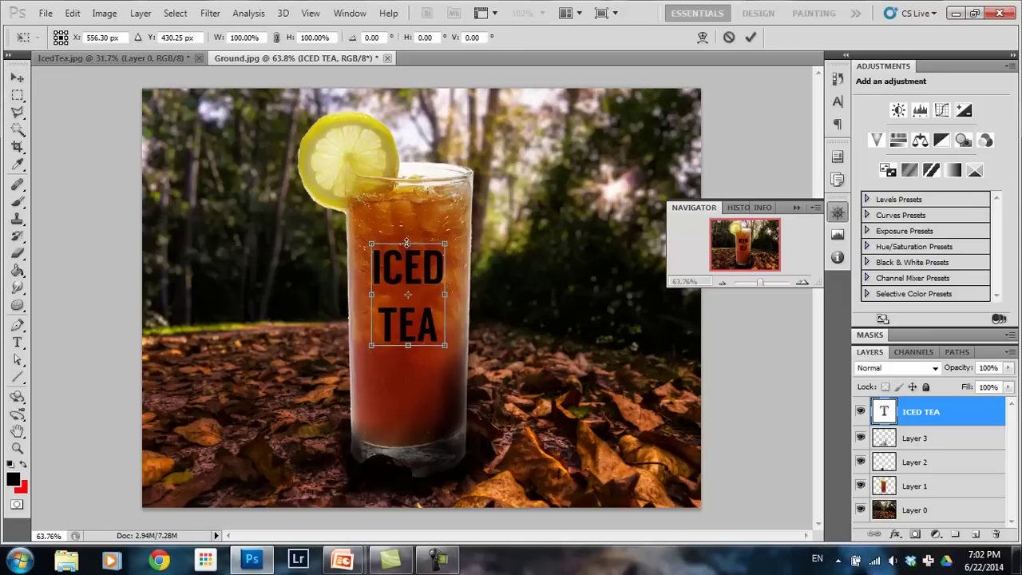
left_click_drag(407, 243, 407, 237)
left_click(750, 37)
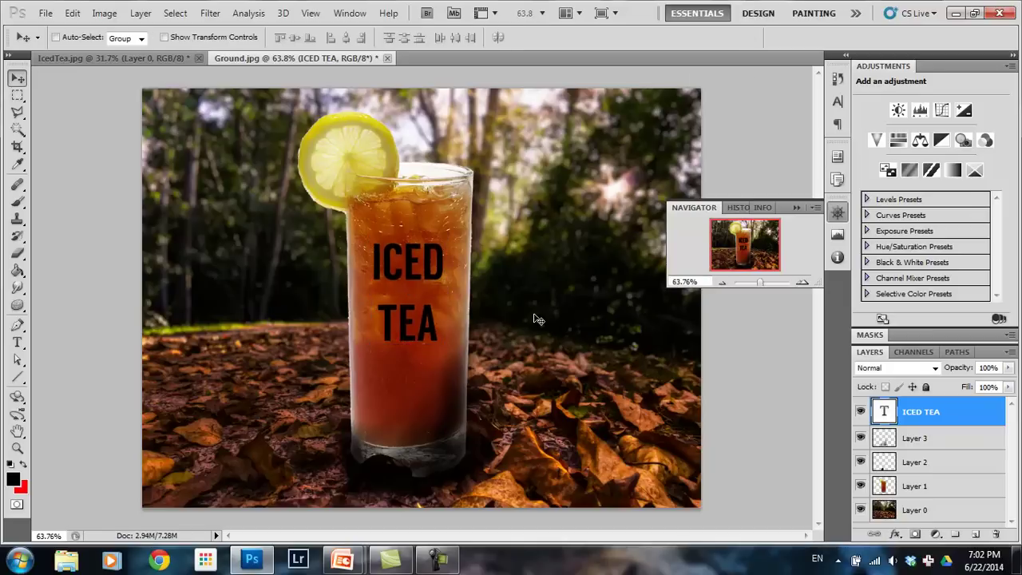
key("Down")
key("Down")
key("Down")
key("Down")
key("Down")
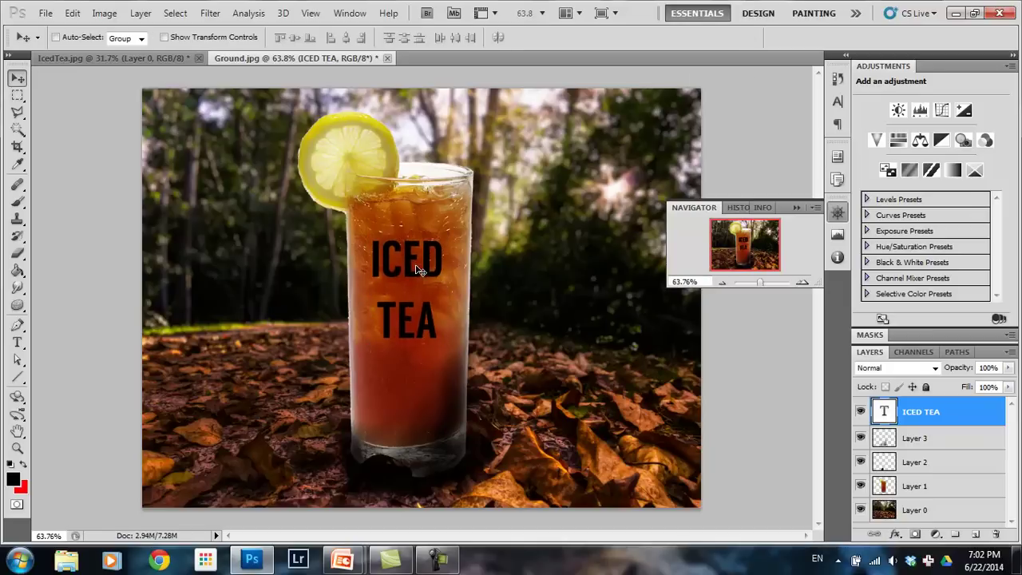
key("Down")
key("Down")
key("Down")
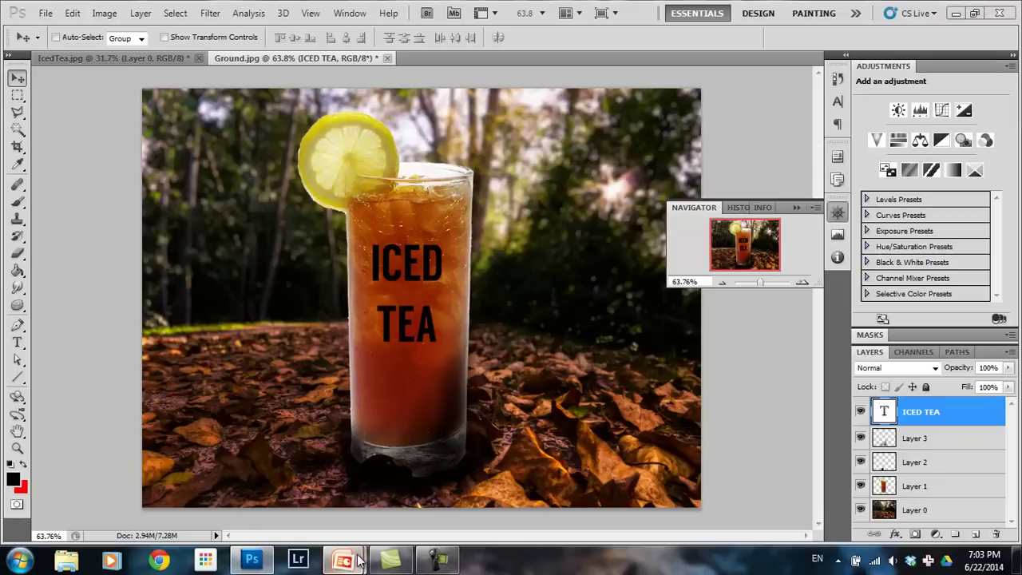
left_click(424, 477)
key("alt+Tab")
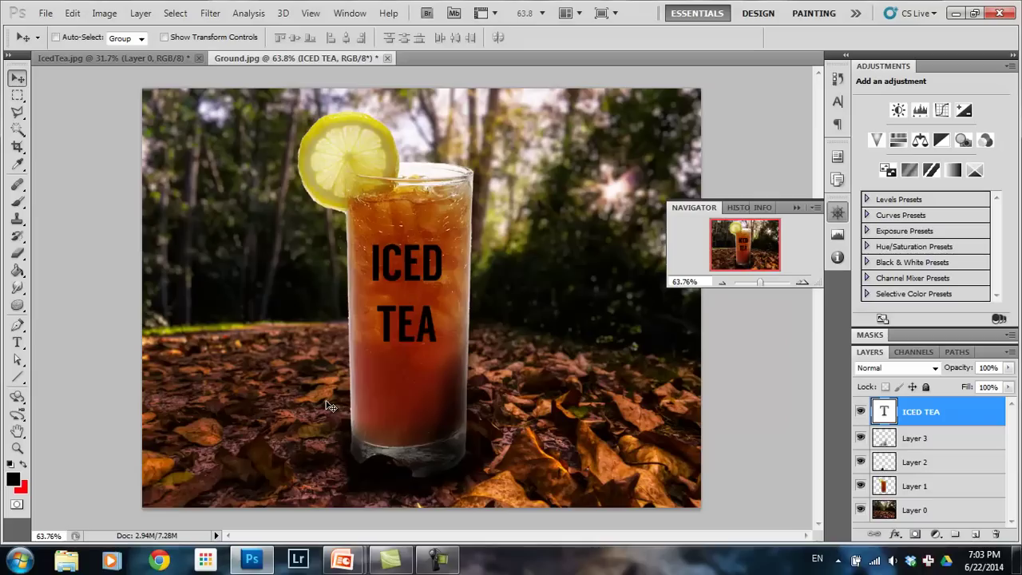
- Select two full-height rectangular strips of Layer 0, one on each side of the glass, leaving the middle unselected
left_click(924, 515)
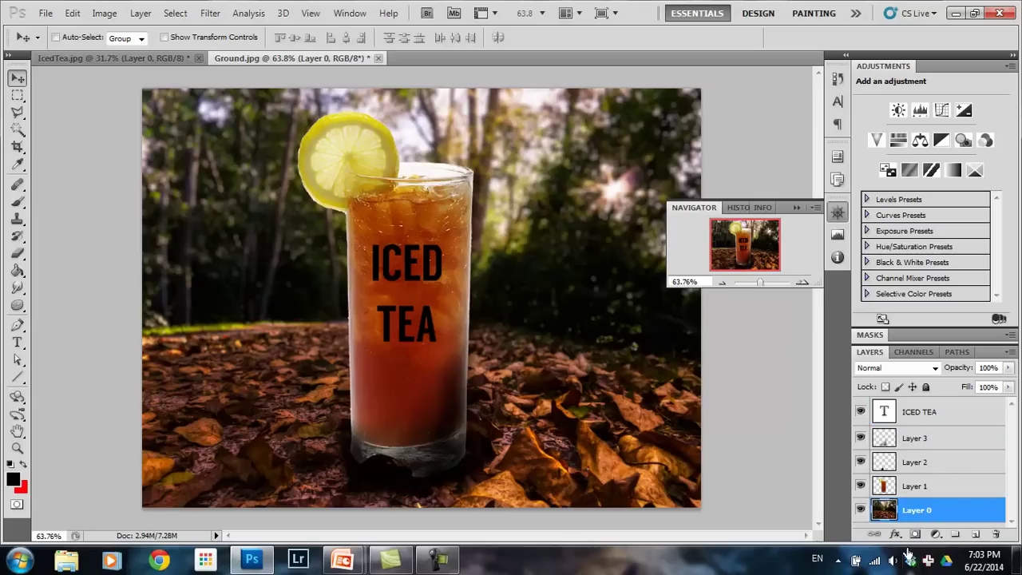
left_click(18, 96)
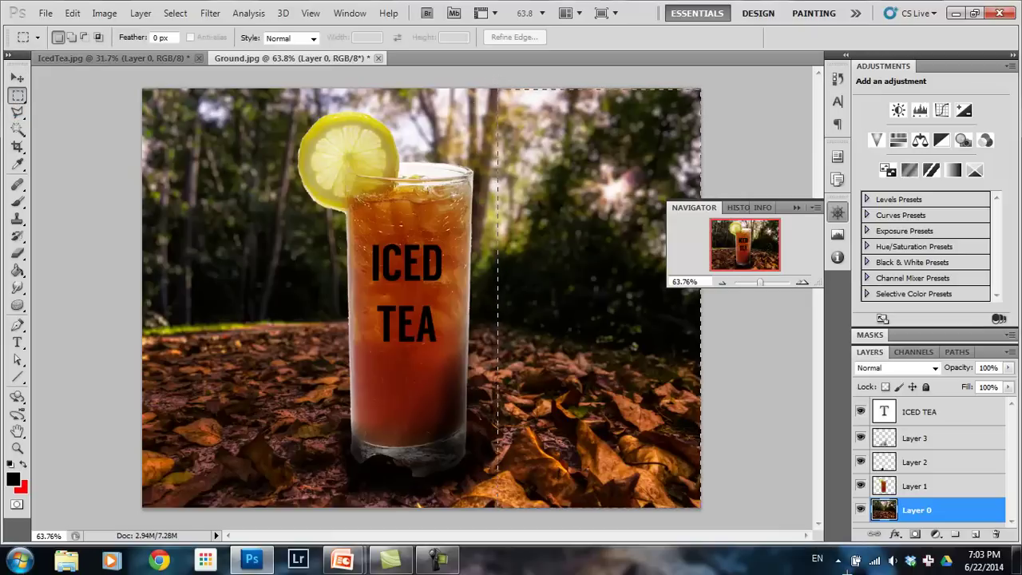
left_click_drag(848, 570, 848, 570)
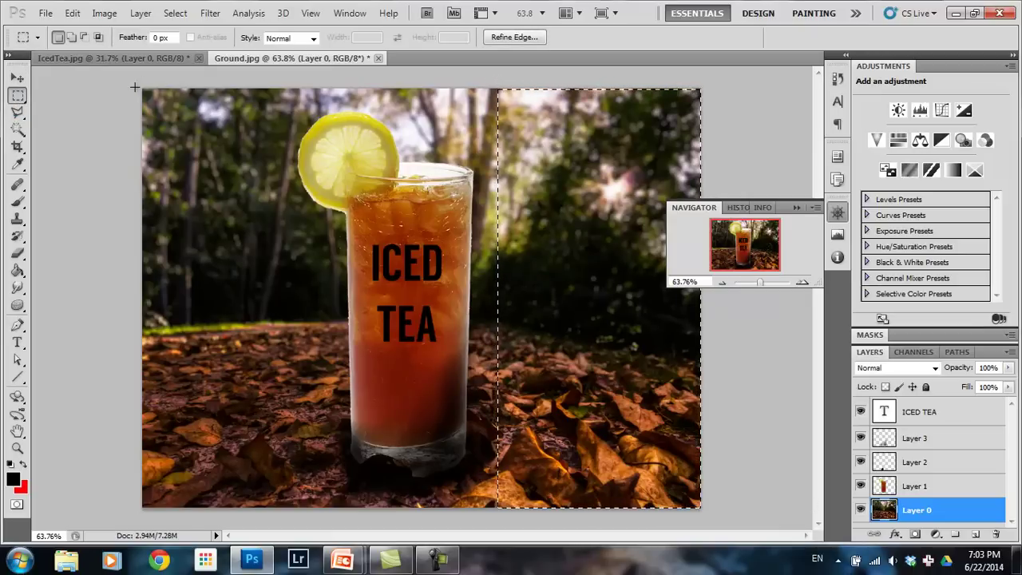
left_click_drag(139, 80, 289, 568)
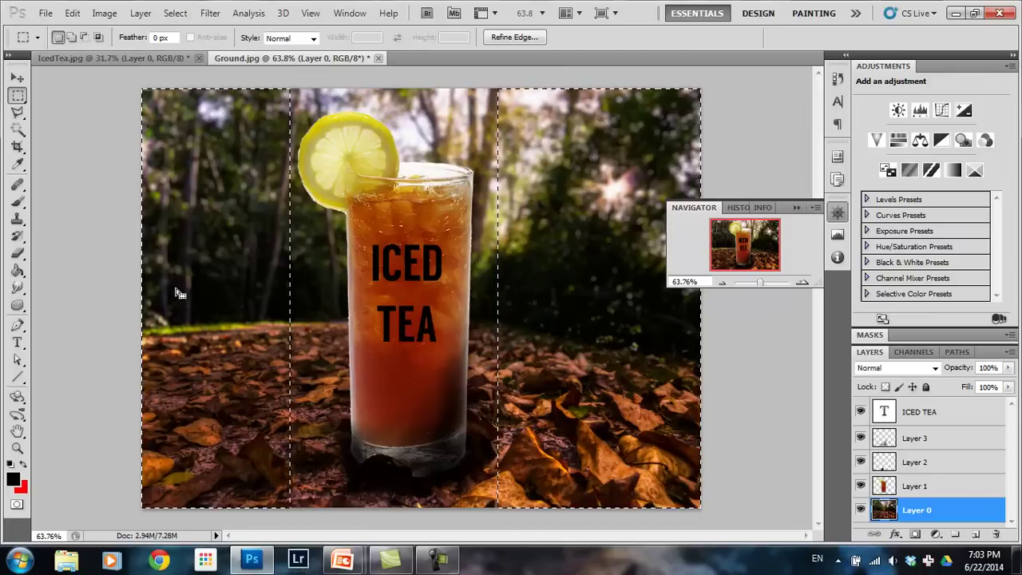
- Feather the two-strip selection with a radius of 100 pixels
left_click(176, 14)
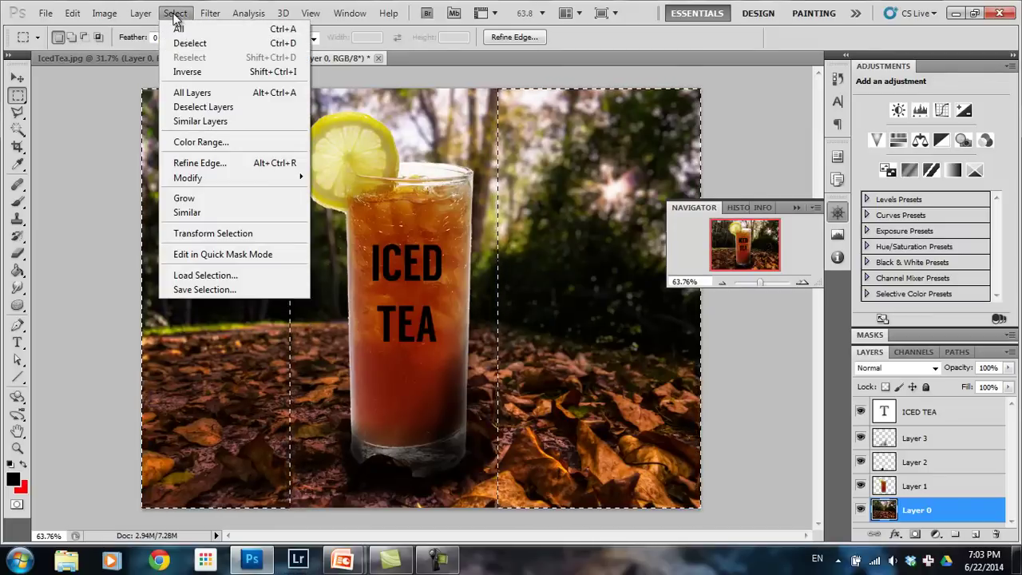
mouse_move(200, 178)
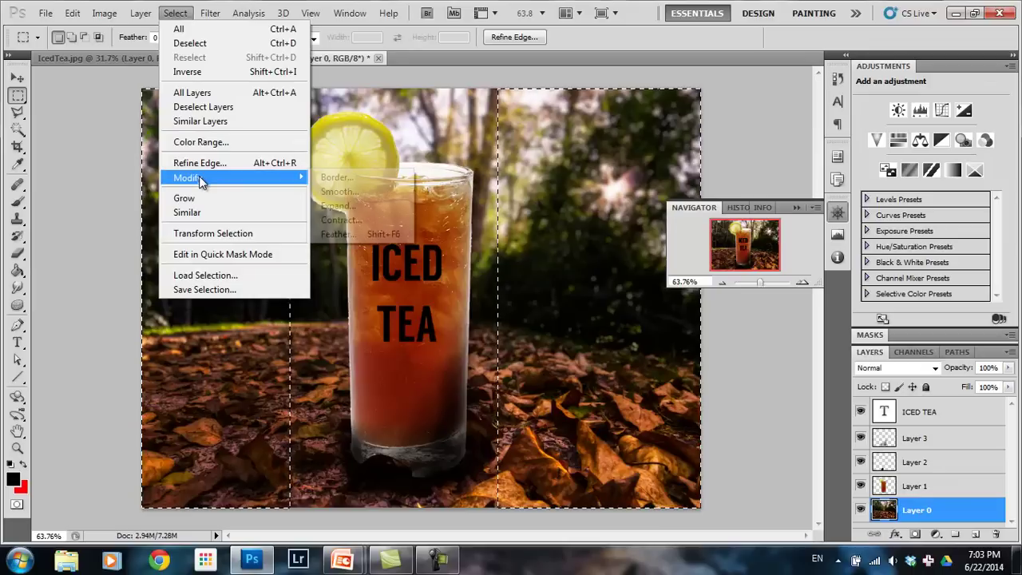
left_click(334, 234)
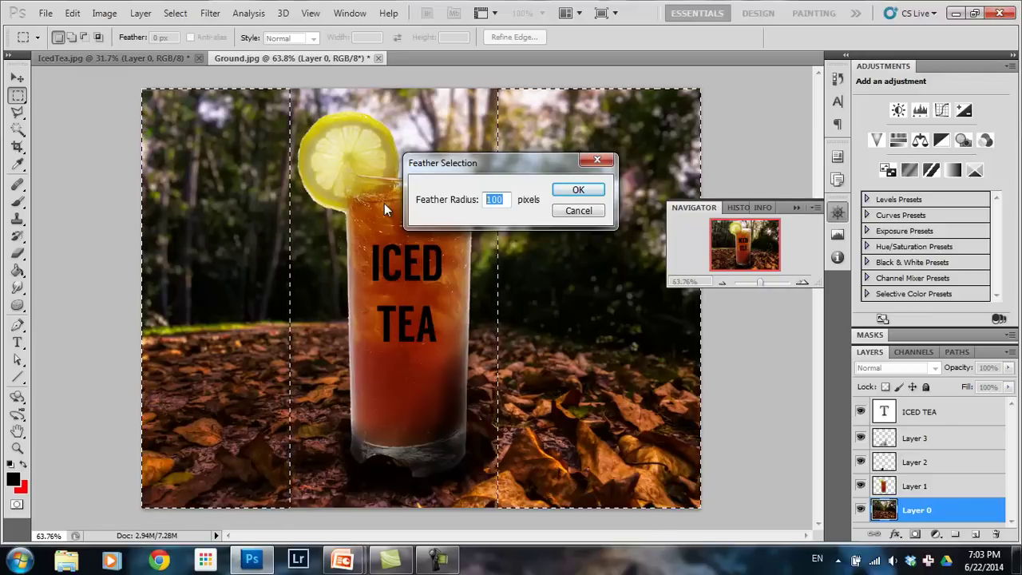
left_click(579, 191)
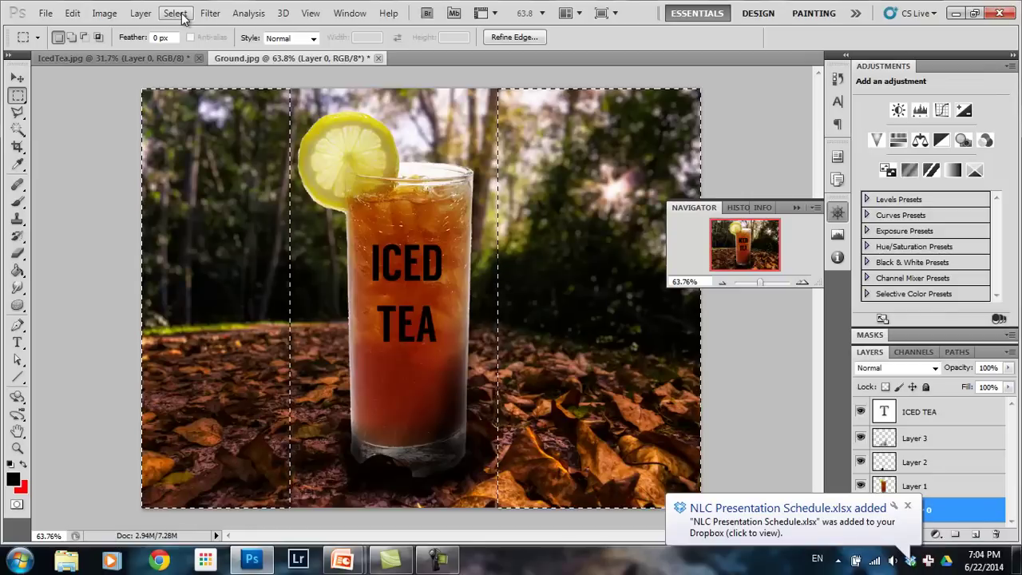
- Colorize the selected background strips blue using Hue/Saturation with hue 223 and saturation 43, and deselect them
left_click(105, 13)
mouse_move(159, 50)
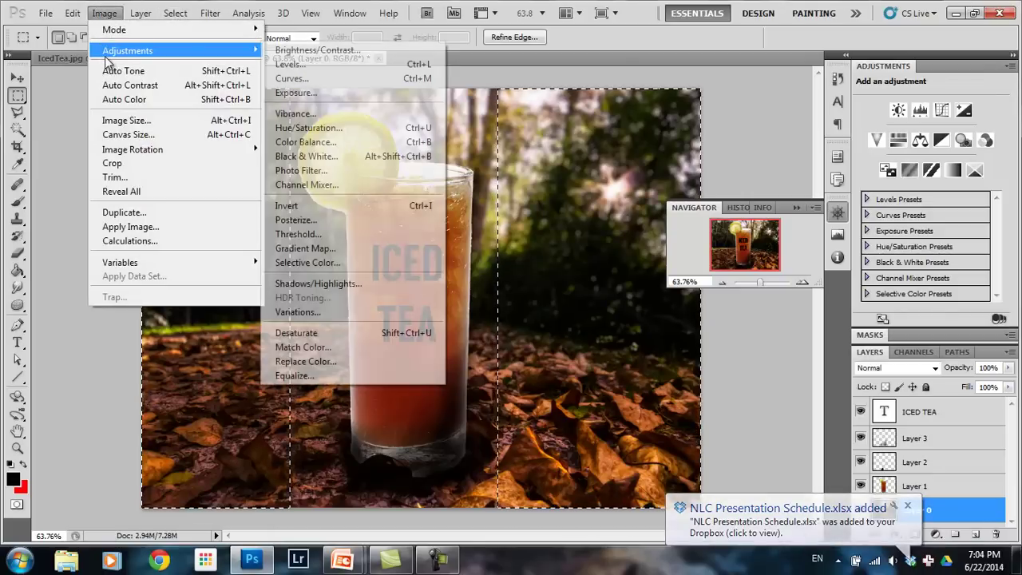
left_click(367, 130)
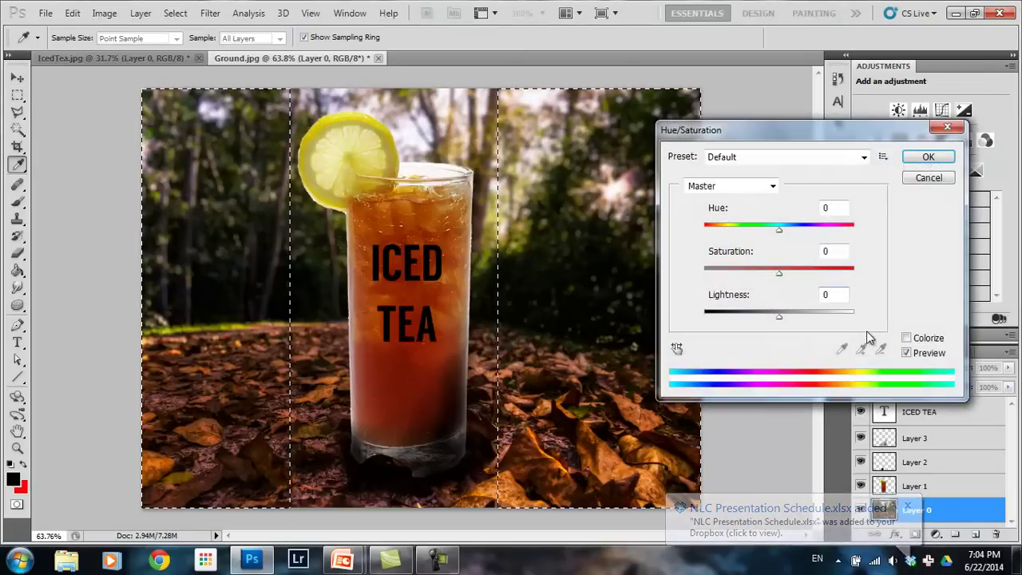
left_click(910, 338)
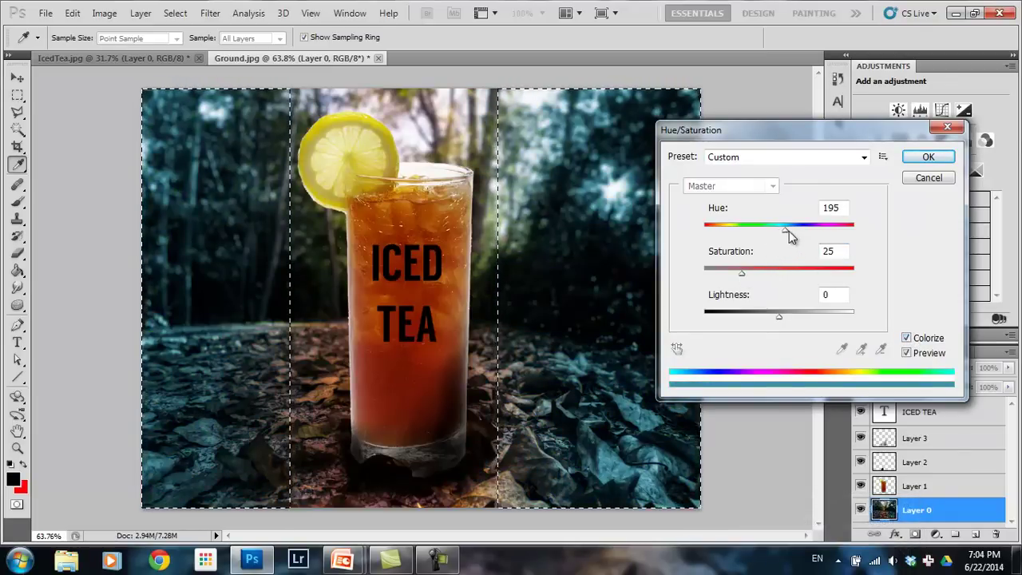
mouse_move(787, 230)
left_mouse_down()
mouse_move(779, 233)
mouse_move(797, 237)
left_mouse_up()
left_click_drag(742, 272, 769, 276)
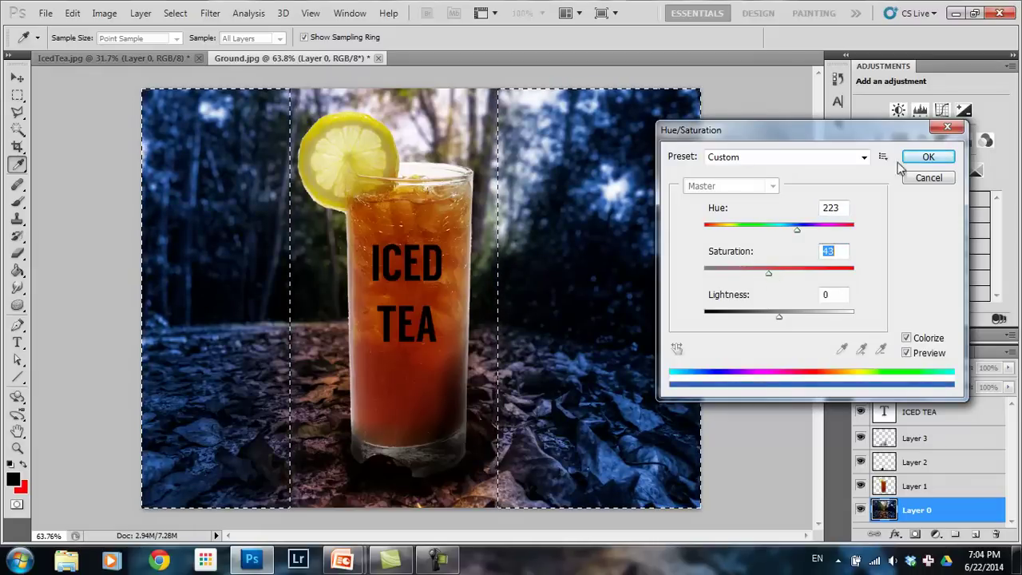
left_click(929, 157)
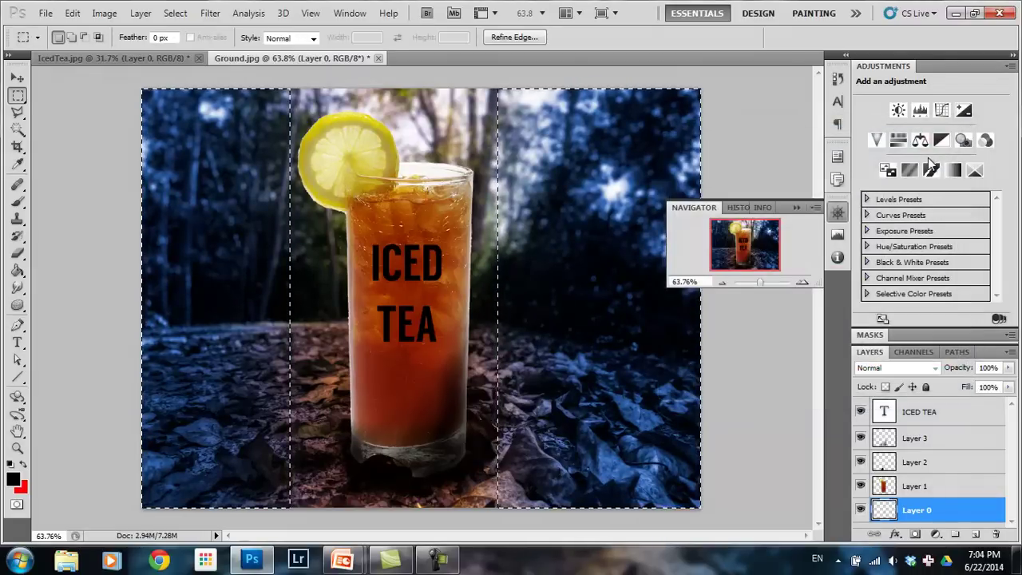
key("ctrl+d")
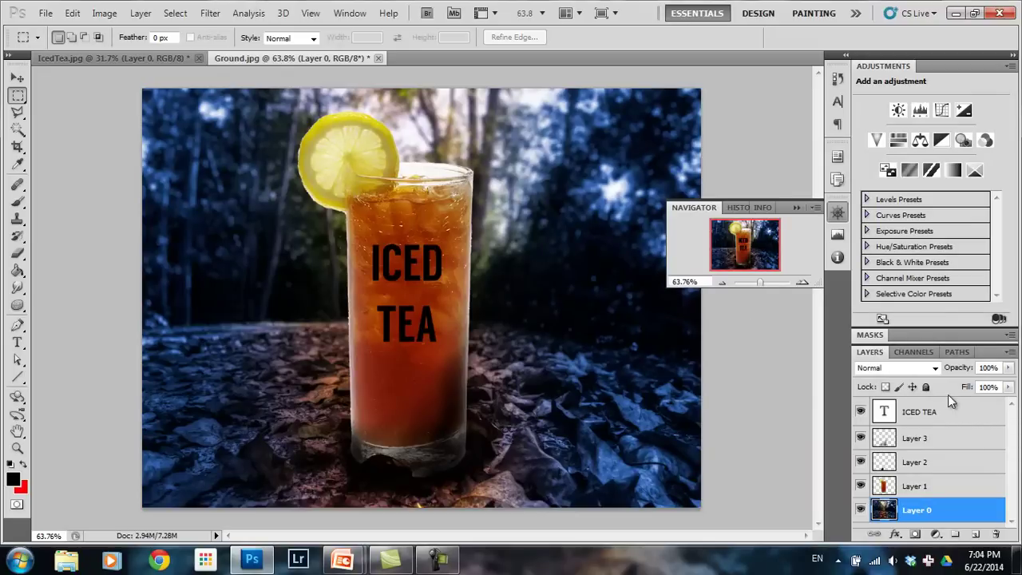
- Load the pixels of the ICED TEA text layer as a selection
left_click(933, 422)
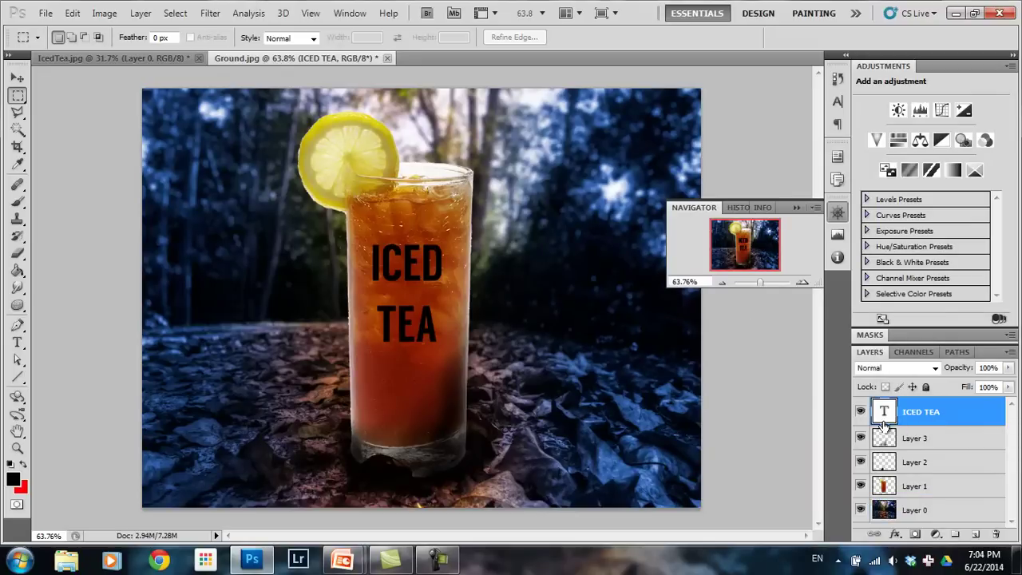
left_click(170, 15)
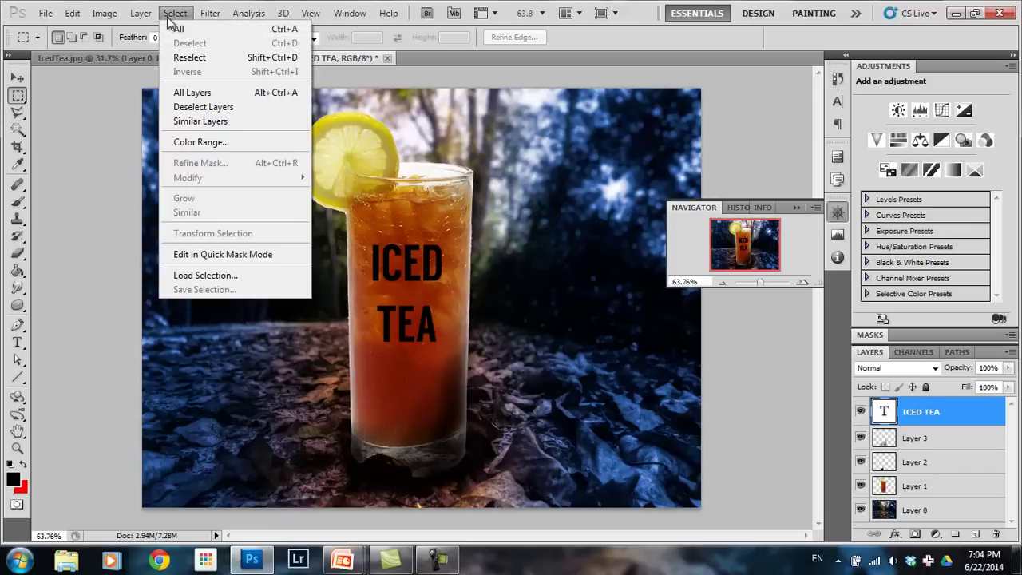
left_click(173, 13)
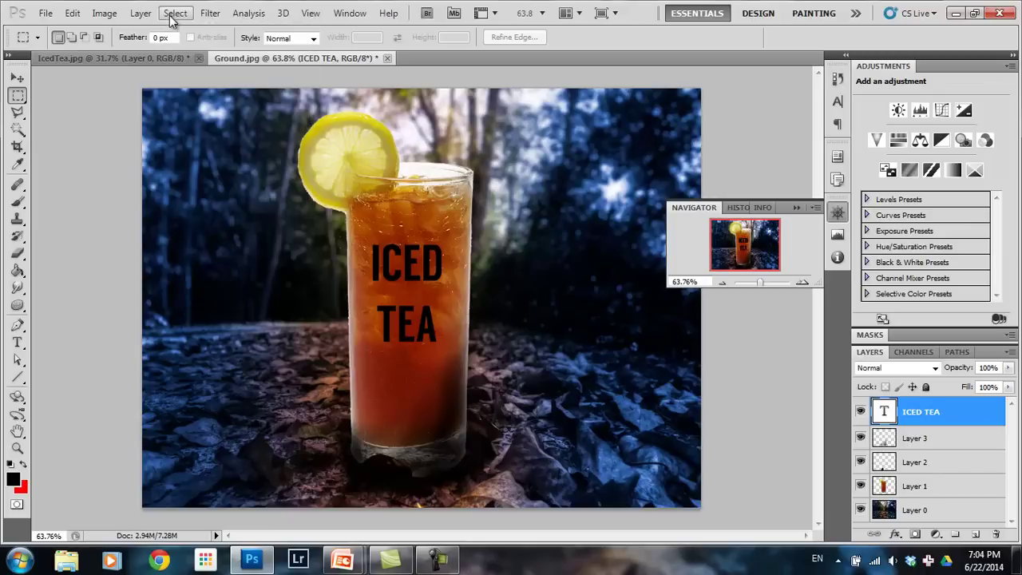
right_click(884, 411)
left_click(882, 416)
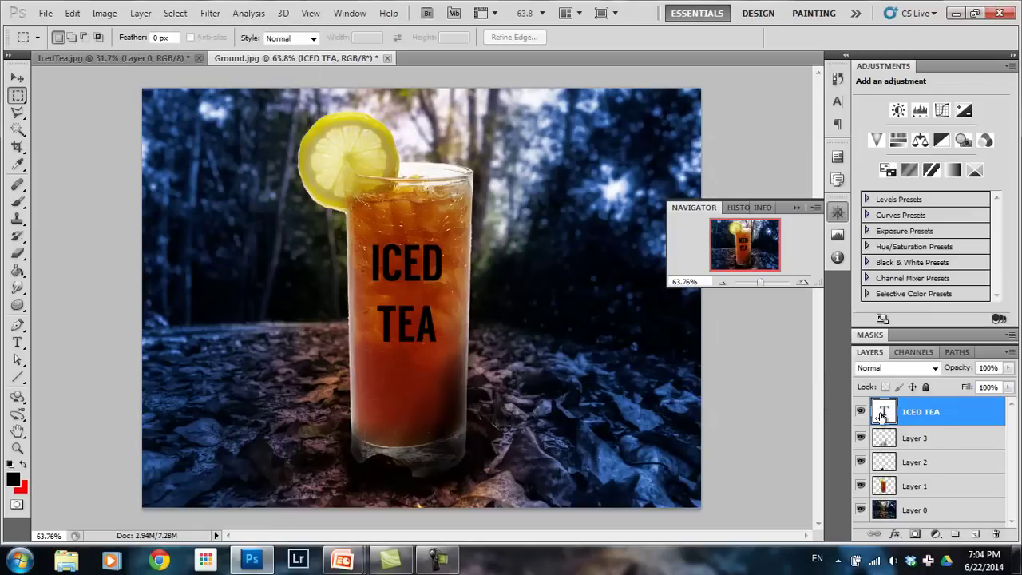
right_click(893, 418)
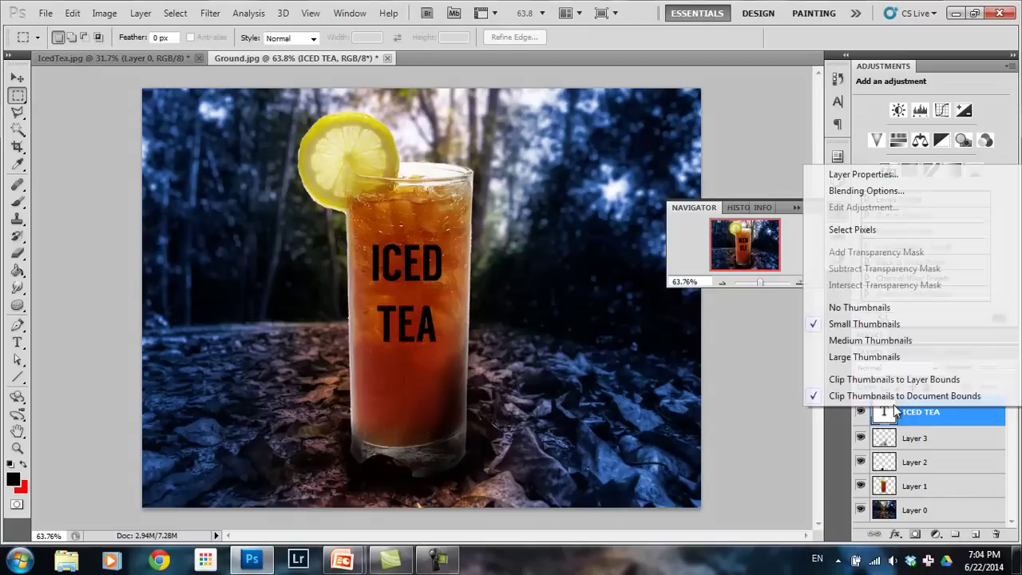
left_click(873, 231)
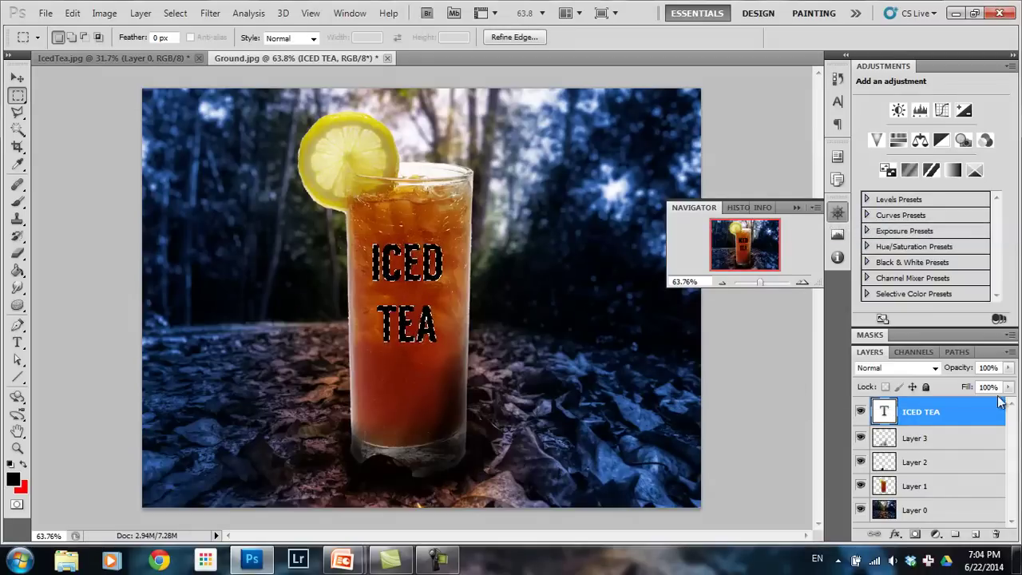
- Hide the ICED TEA text layer, then recolor the lettering-shaped selection on Layer 1 using Hue/Saturation with hue +25, saturation +74, lightness -2, and deselect
left_click(861, 413)
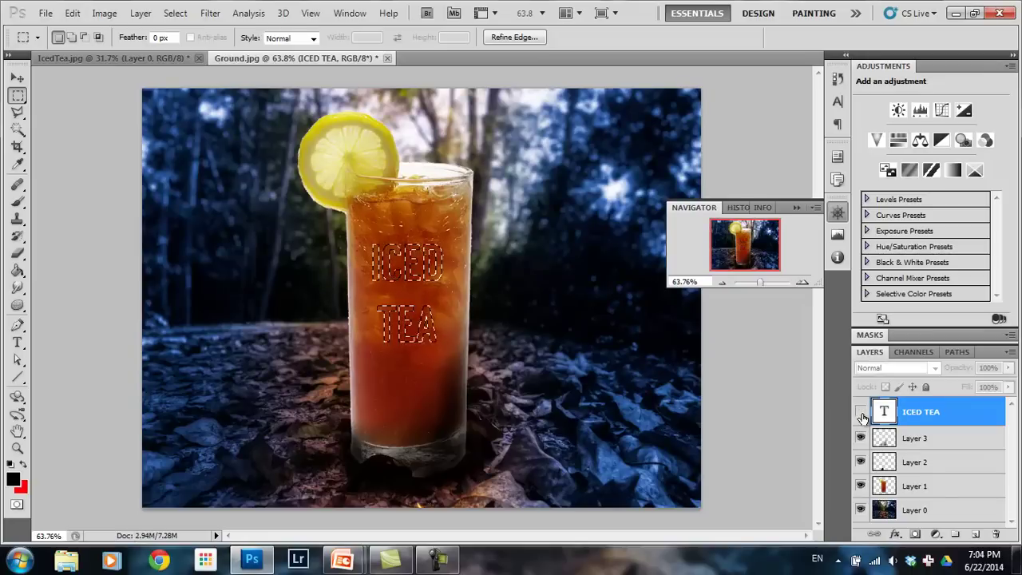
left_click(945, 489)
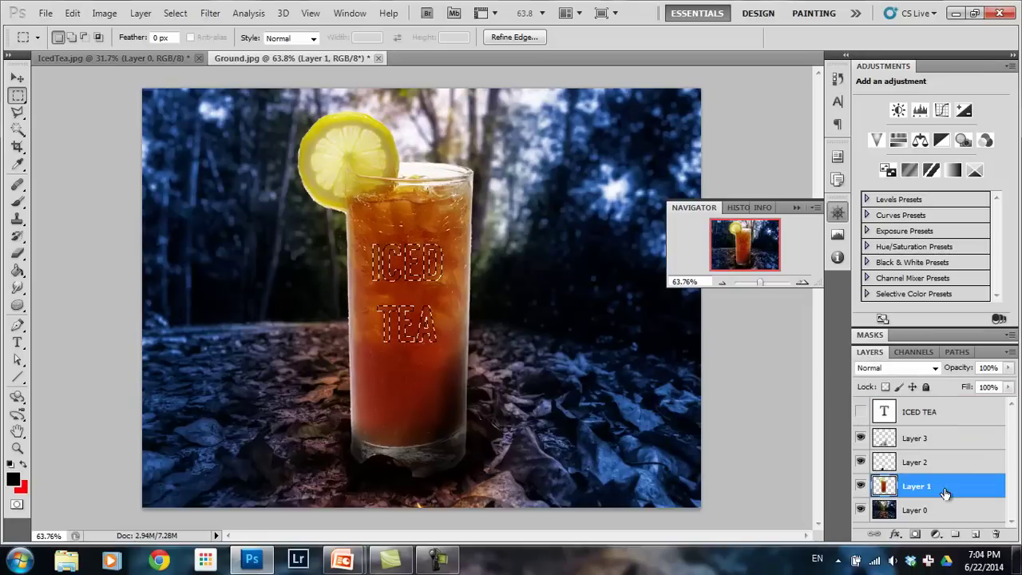
left_click(104, 13)
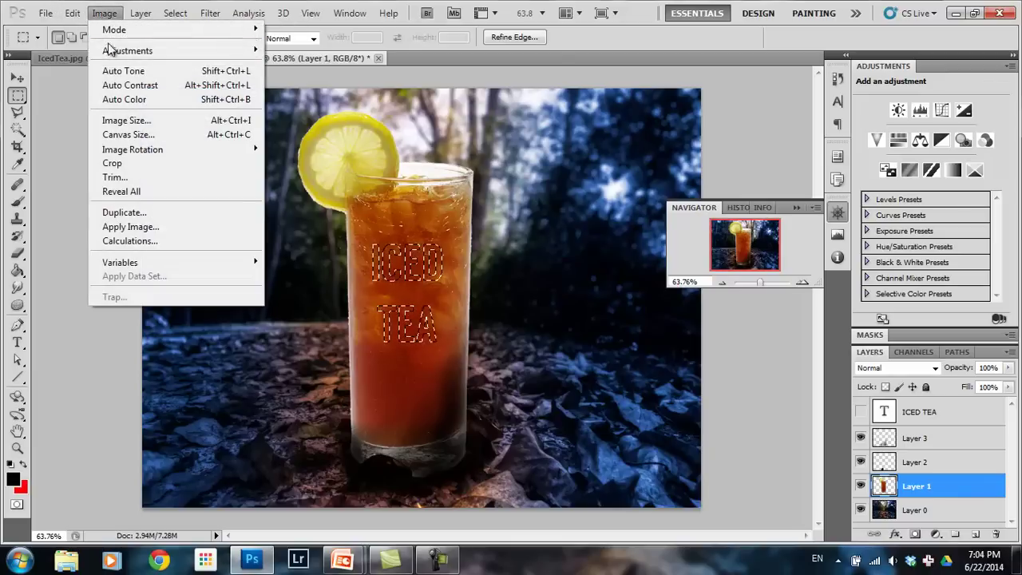
mouse_move(112, 50)
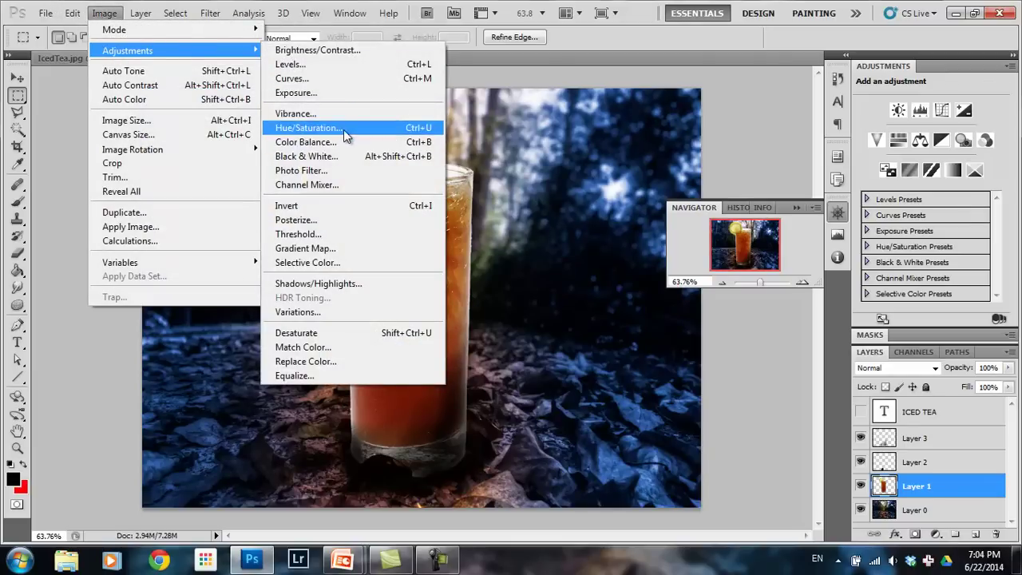
left_click(344, 129)
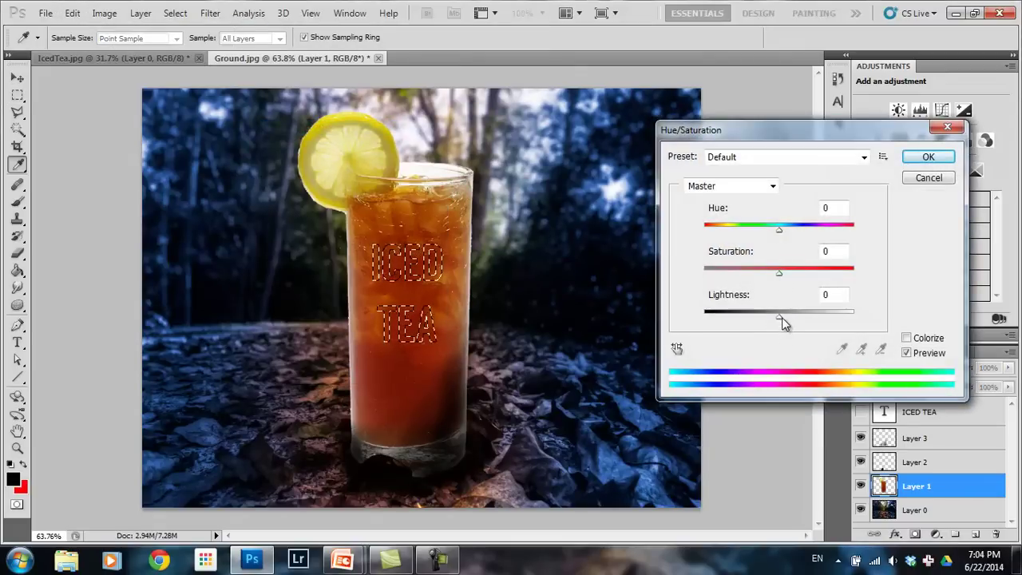
left_click_drag(780, 273, 834, 273)
mouse_move(779, 230)
left_mouse_down()
mouse_move(762, 228)
mouse_move(799, 230)
left_mouse_up()
left_click_drag(782, 318, 786, 322)
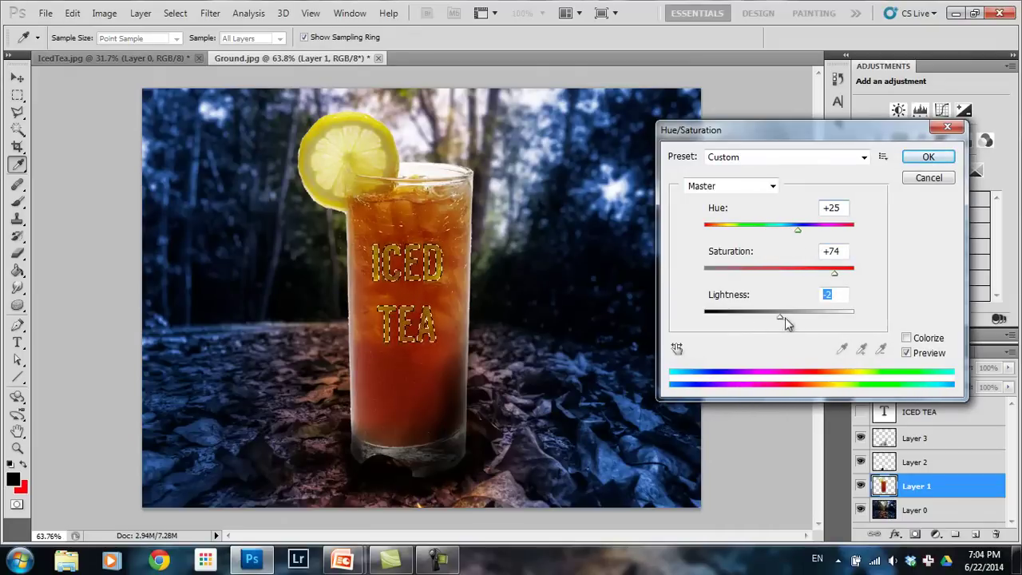
left_click(919, 157)
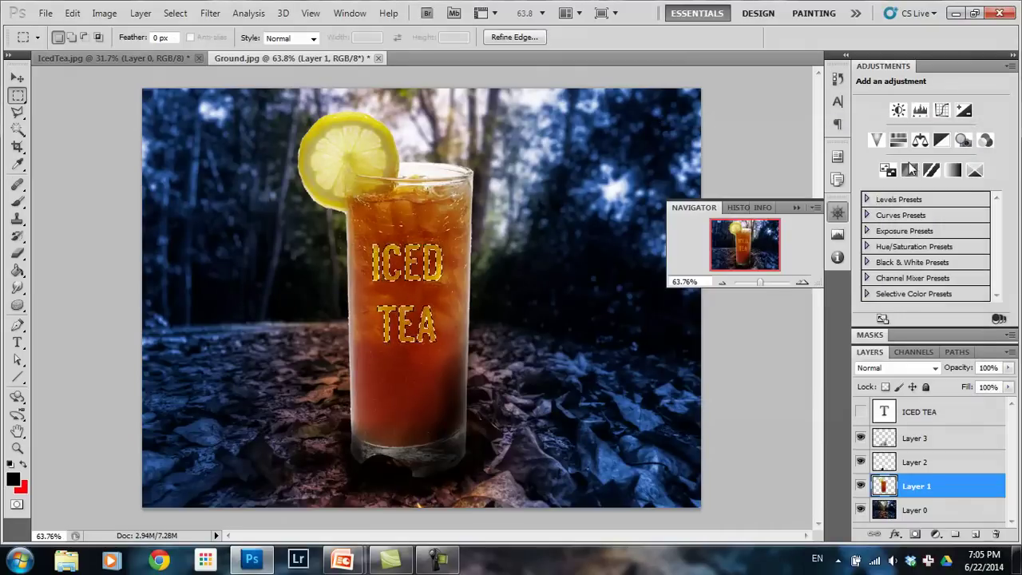
key("ctrl+d")
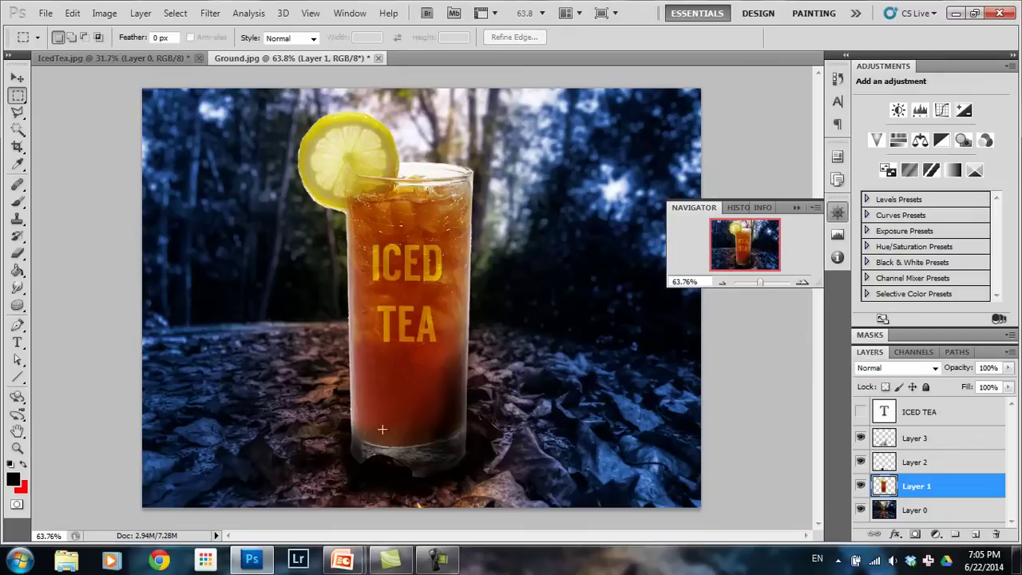
- Switch to the running PowerPoint slide show and advance to the MORE slide
mouse_move(342, 562)
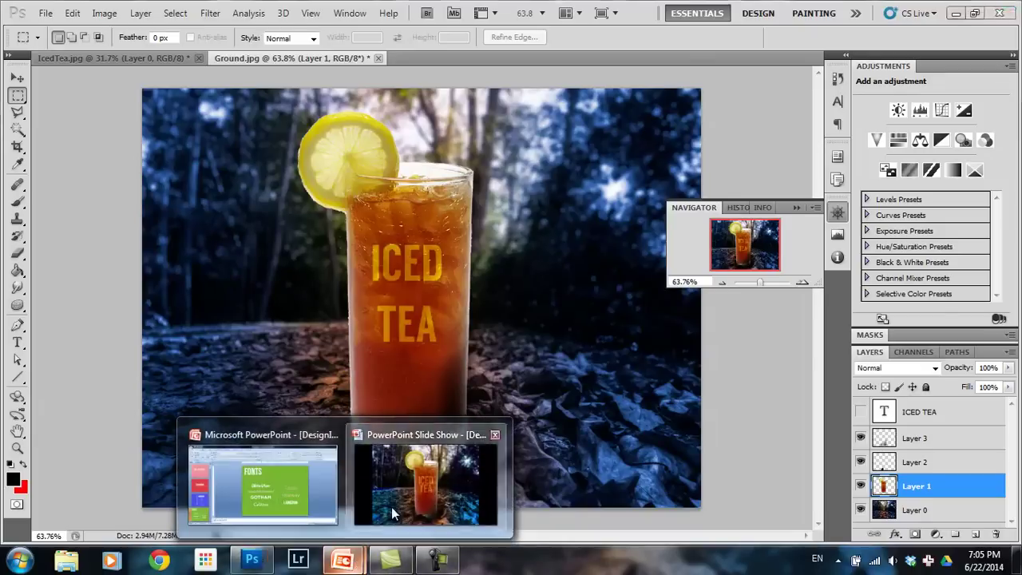
left_click(479, 471)
left_click(544, 430)
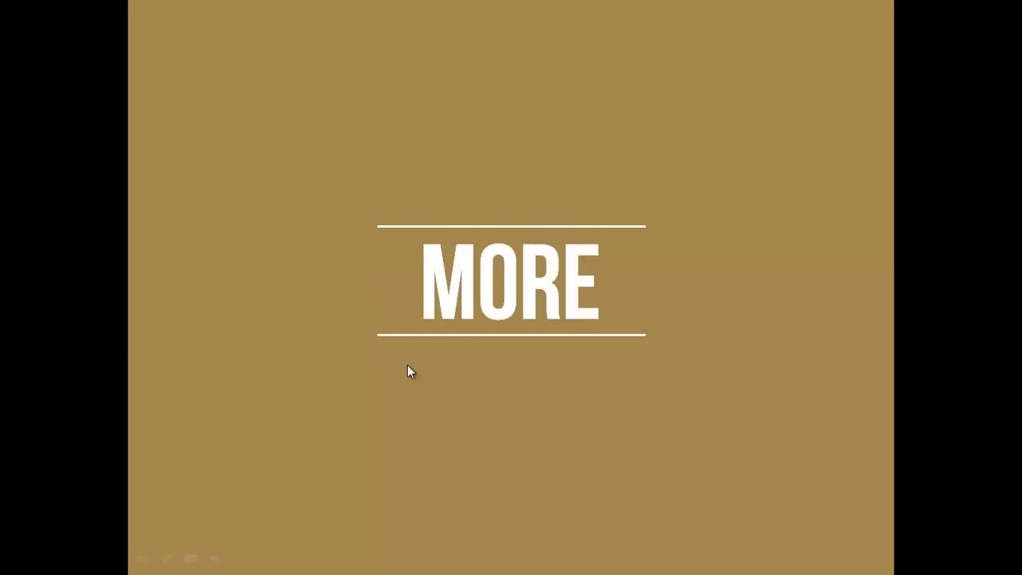
- Switch back to Photoshop and close Ground.jpg and IcedTea.jpg without saving changes
key("alt+Tab")
left_click(378, 57)
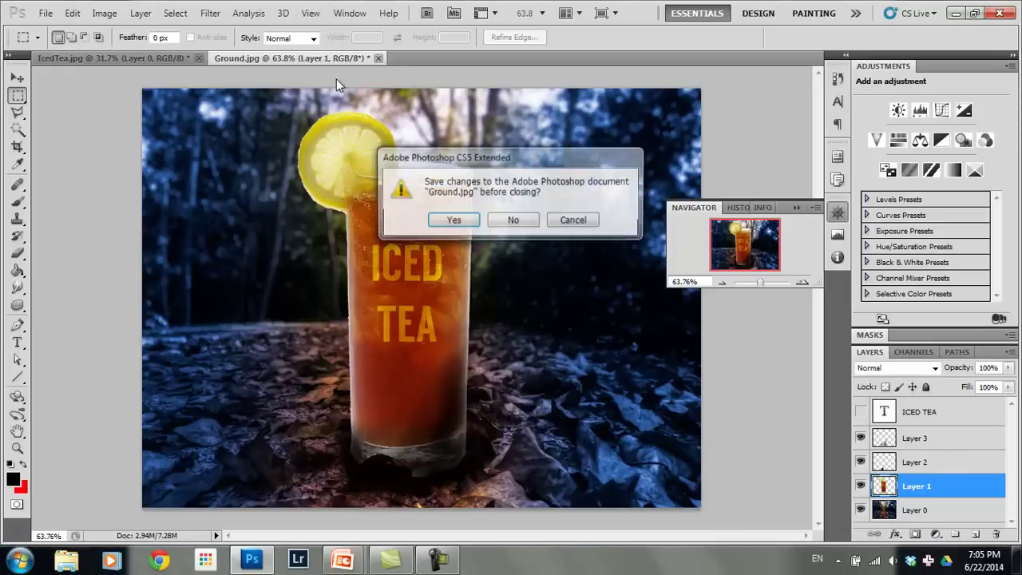
left_click(514, 219)
left_click(198, 58)
left_click(513, 220)
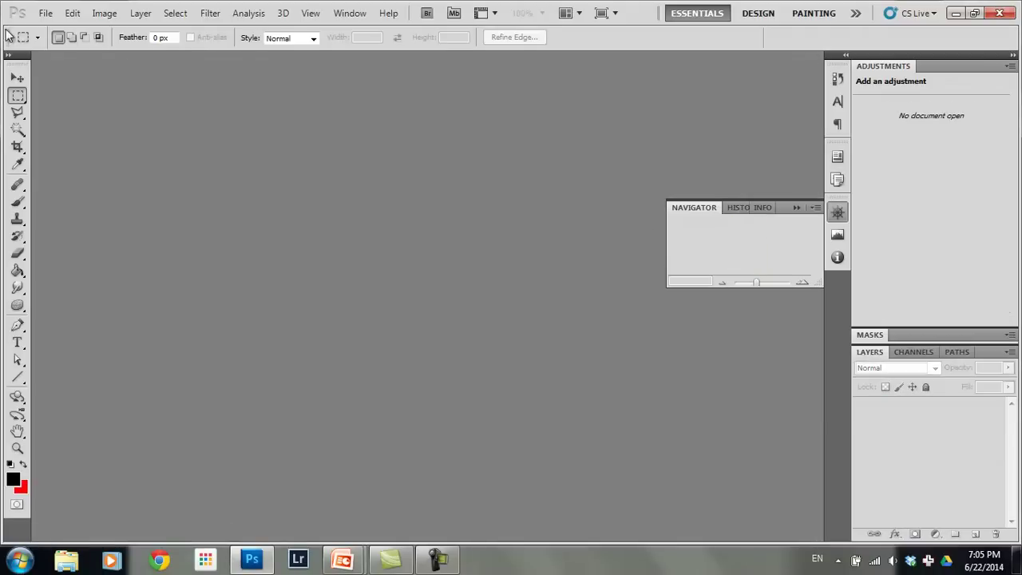
- Browse to the 2016 folder inside More and preview 1.jpg, 6.jpg and HungerGames.jpg for opening
left_click(45, 12)
left_click(49, 43)
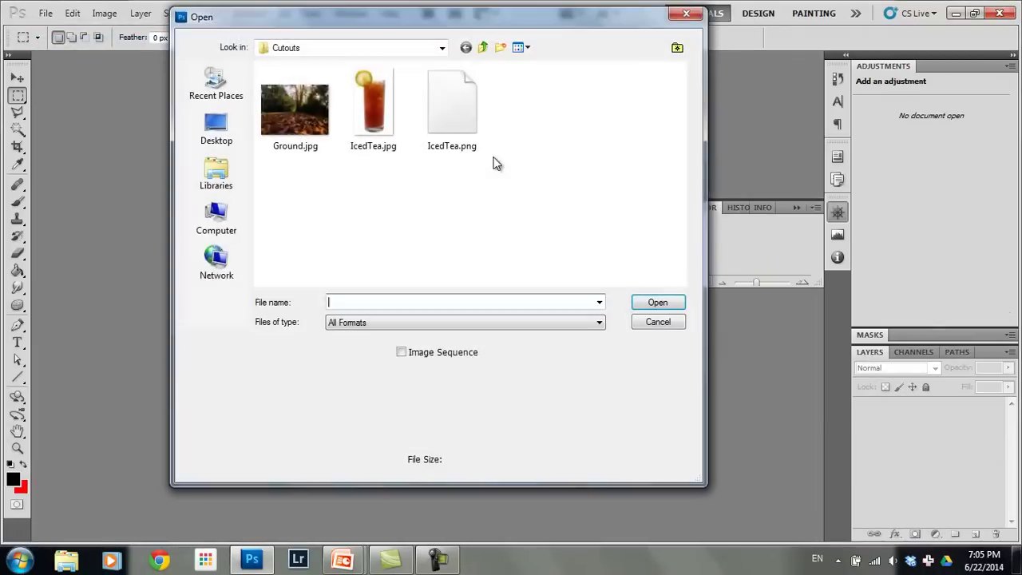
left_click(484, 48)
double_click(452, 105)
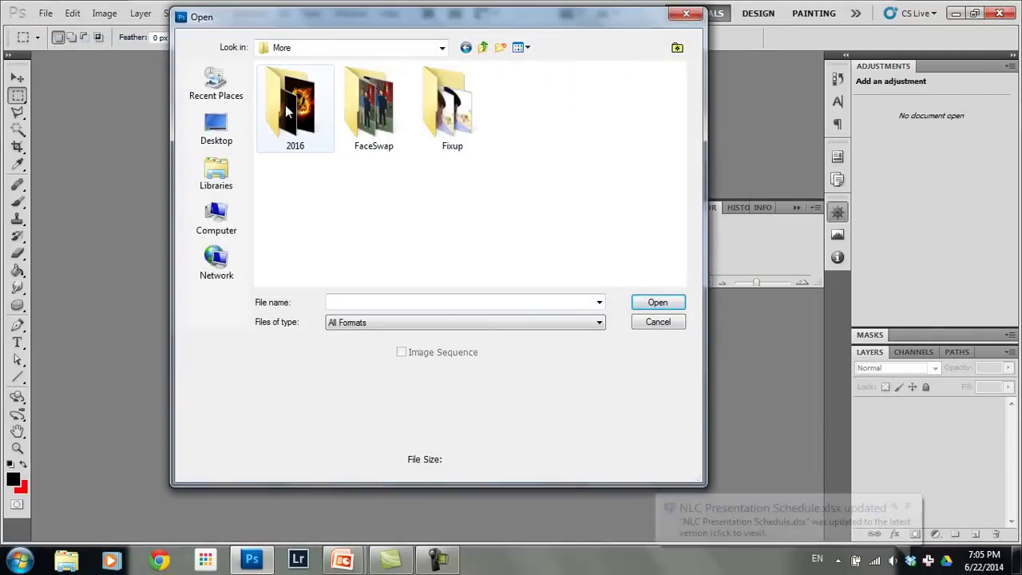
double_click(285, 104)
left_click(291, 118)
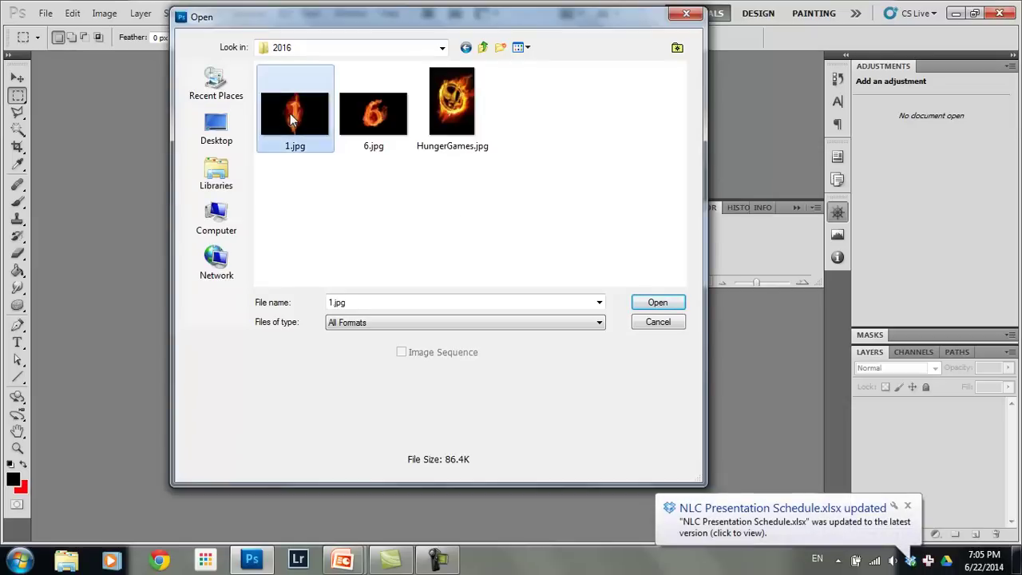
left_click(400, 120)
left_click(459, 103)
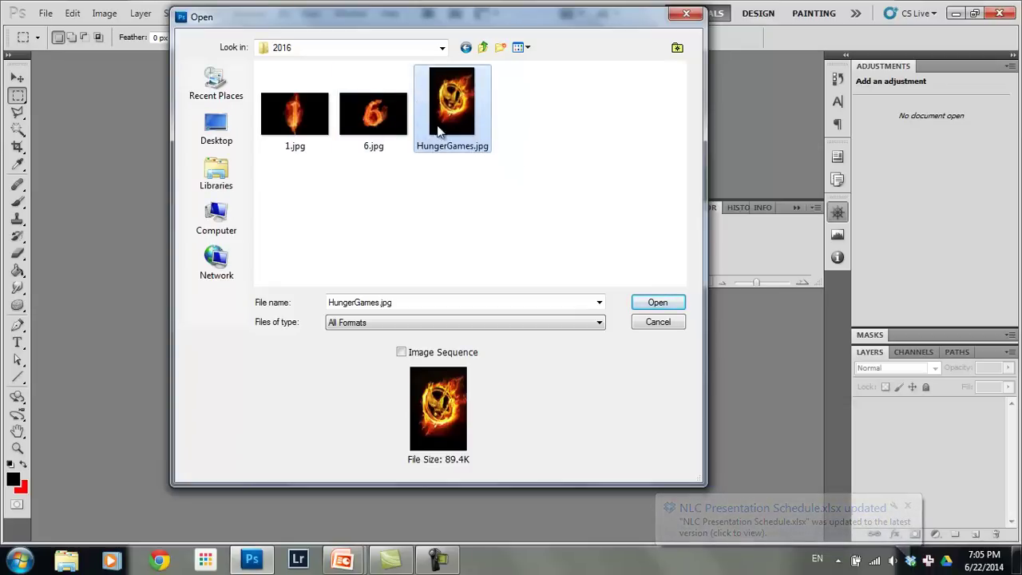
- Open FaceSwap.jpg, FaceSwap.psd and FaceSwapDone.jpg together from the FaceSwap folder
left_click(482, 48)
double_click(365, 120)
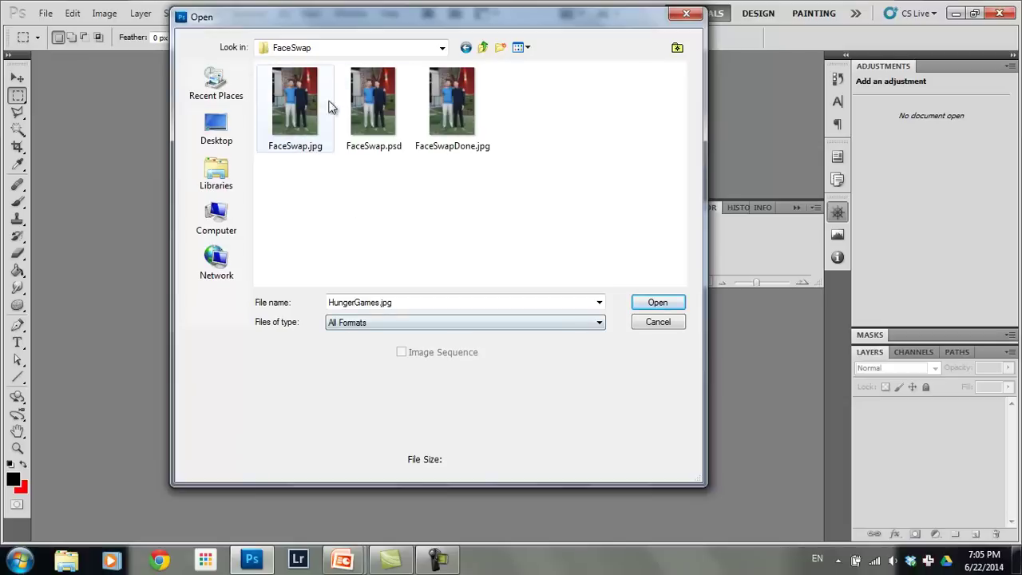
left_click(324, 148)
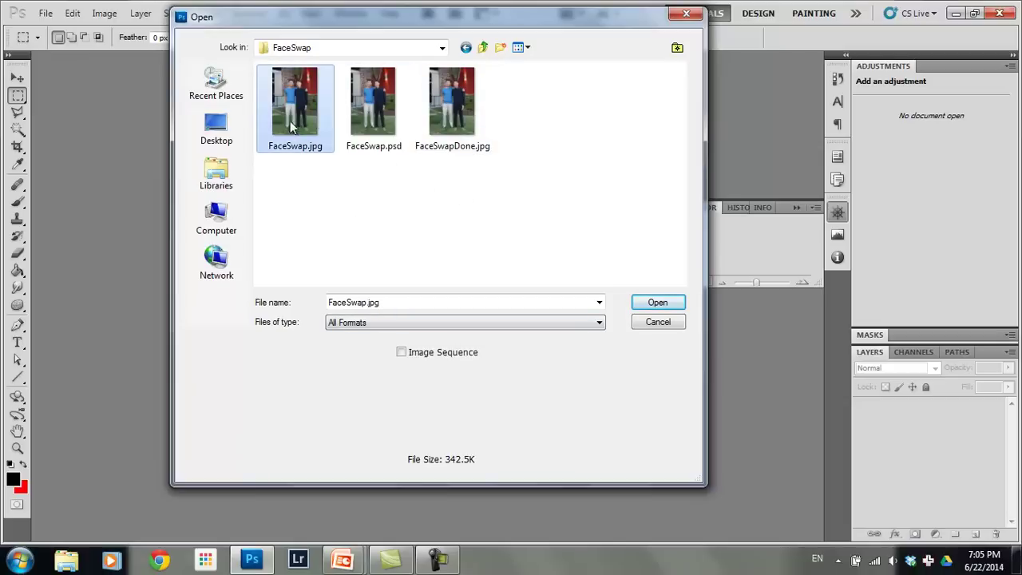
left_click(408, 97, "ctrl")
left_click(447, 104, "ctrl")
left_click(671, 305)
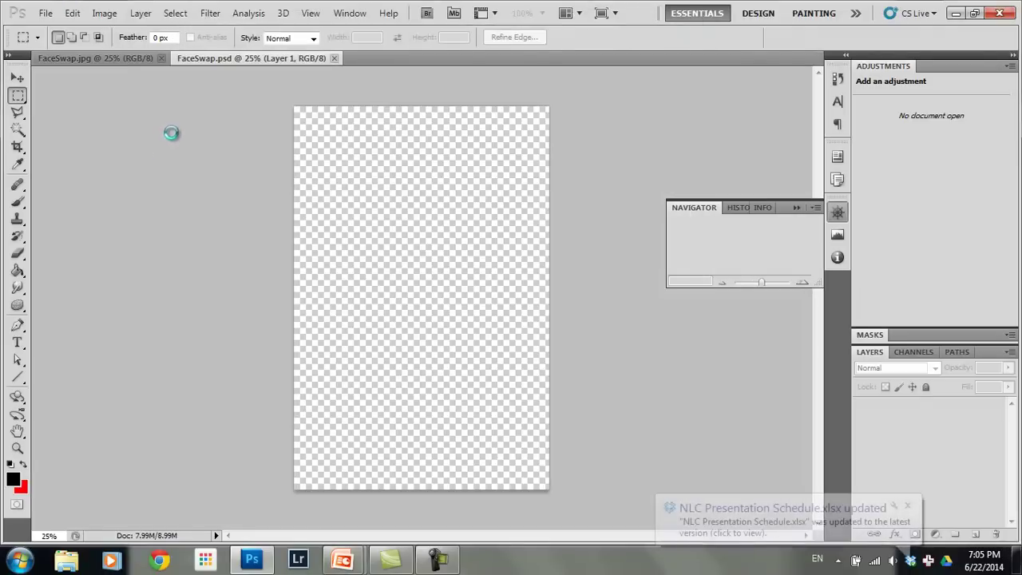
- Compare FaceSwap.jpg with FaceSwap.psd, checking the PSD with Layer 1 hidden and shown
left_click(65, 59)
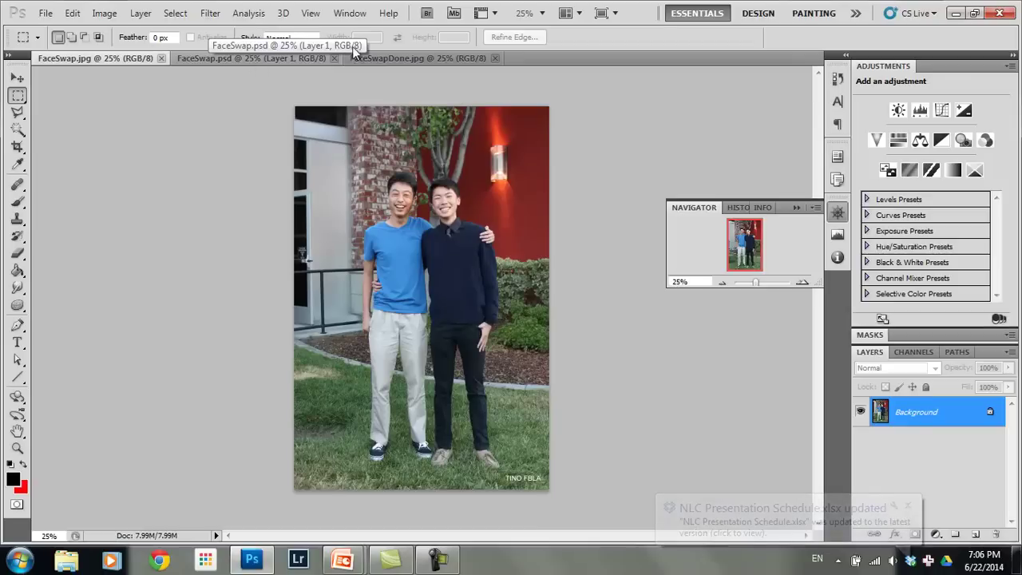
left_click(274, 58)
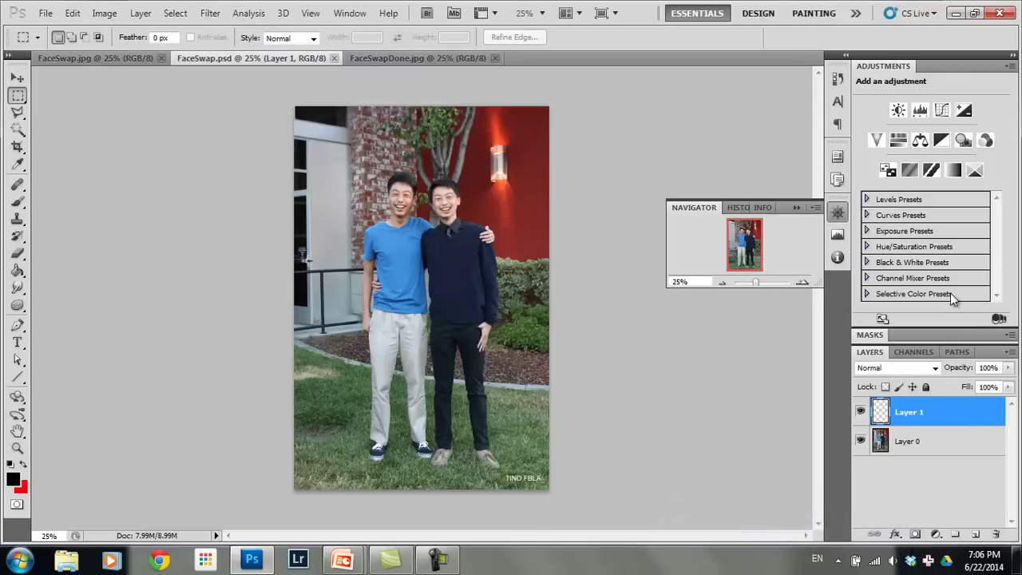
left_click(860, 412)
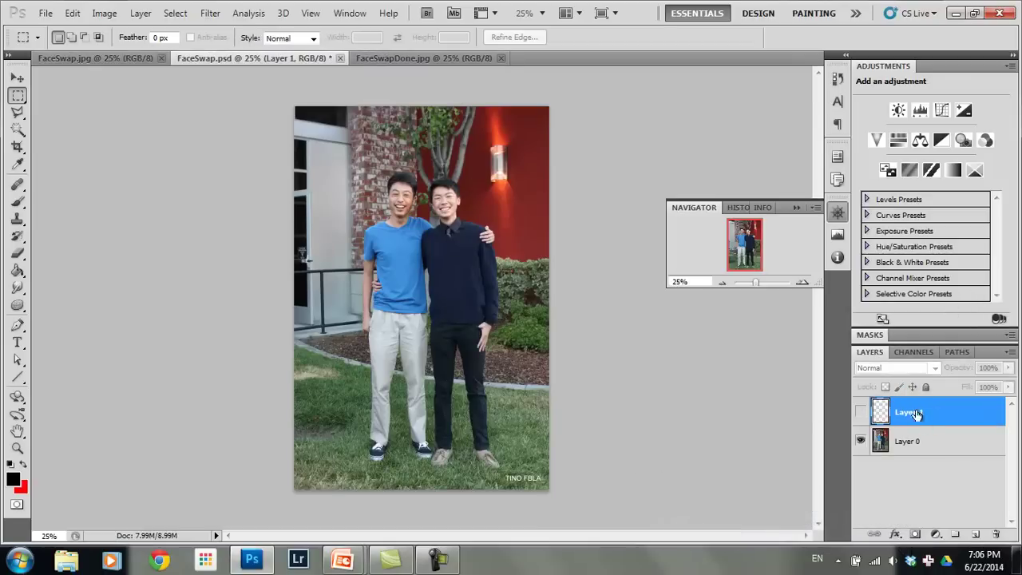
left_click(861, 412)
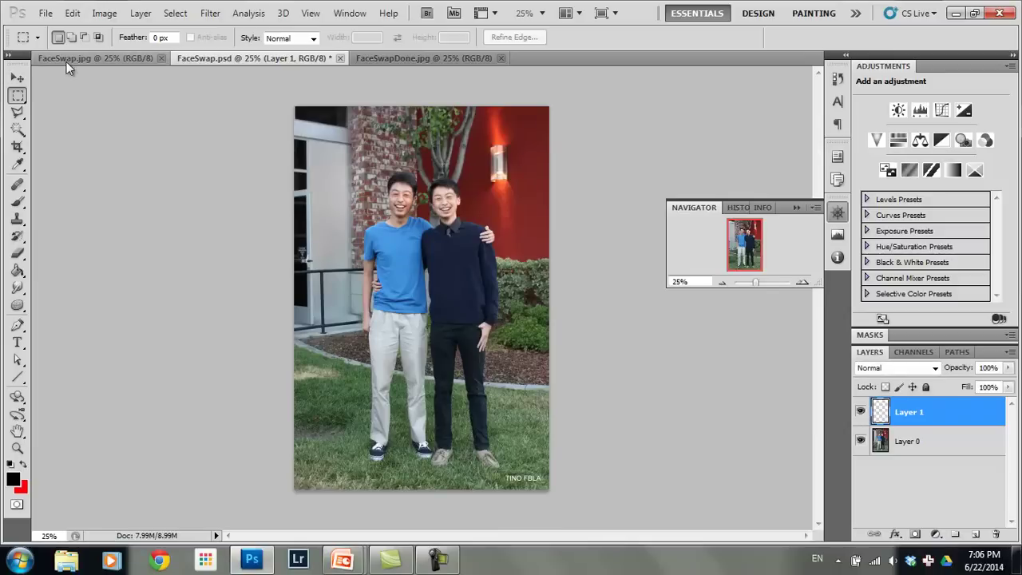
- Try repositioning the pasted face on Layer 1 of FaceSwap.psd and shifting its color with Hue/Saturation
left_click(16, 79)
mouse_move(460, 211)
left_mouse_down()
mouse_move(403, 209)
mouse_move(450, 209)
left_mouse_up()
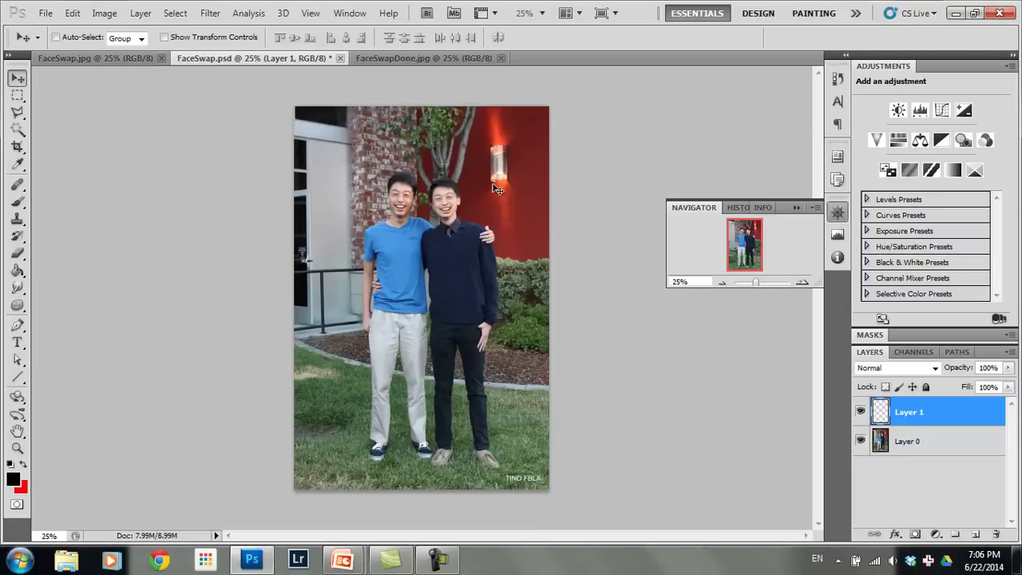
left_click(104, 13)
mouse_move(128, 50)
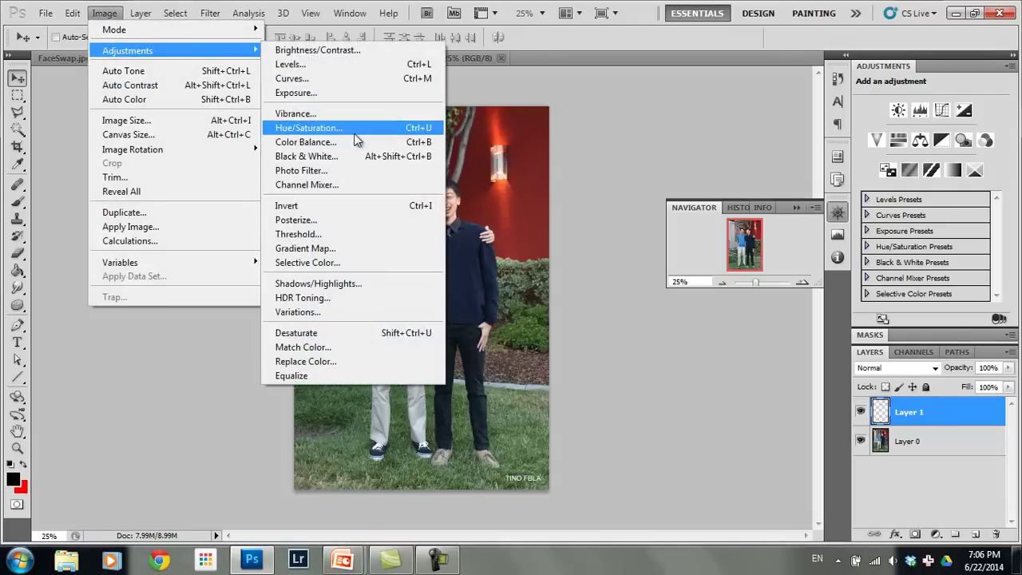
left_click(355, 133)
left_click_drag(779, 230, 777, 230)
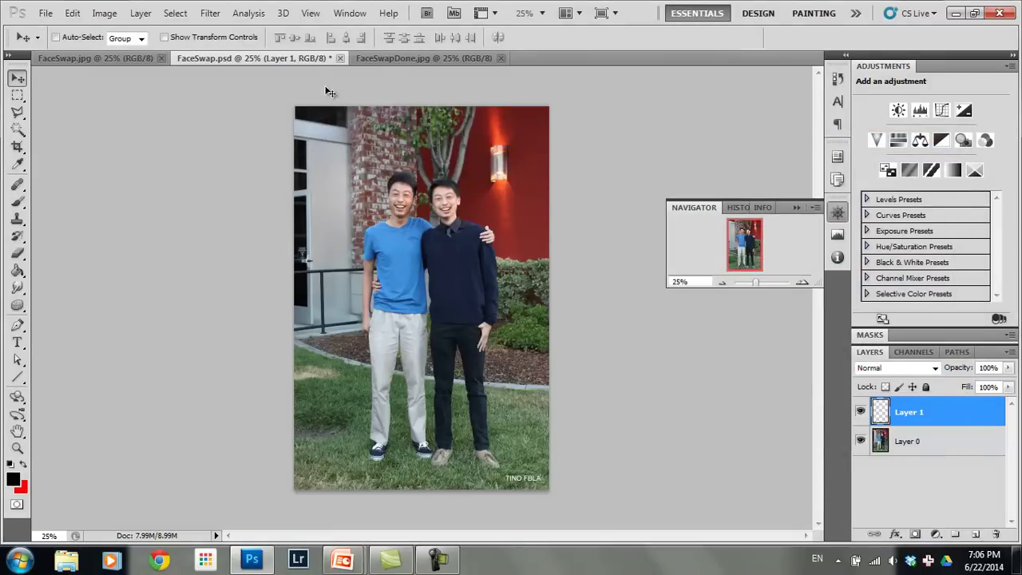
- Close FaceSwap.psd without saving changes and close FaceSwap.jpg
left_click(340, 59)
left_click(532, 225)
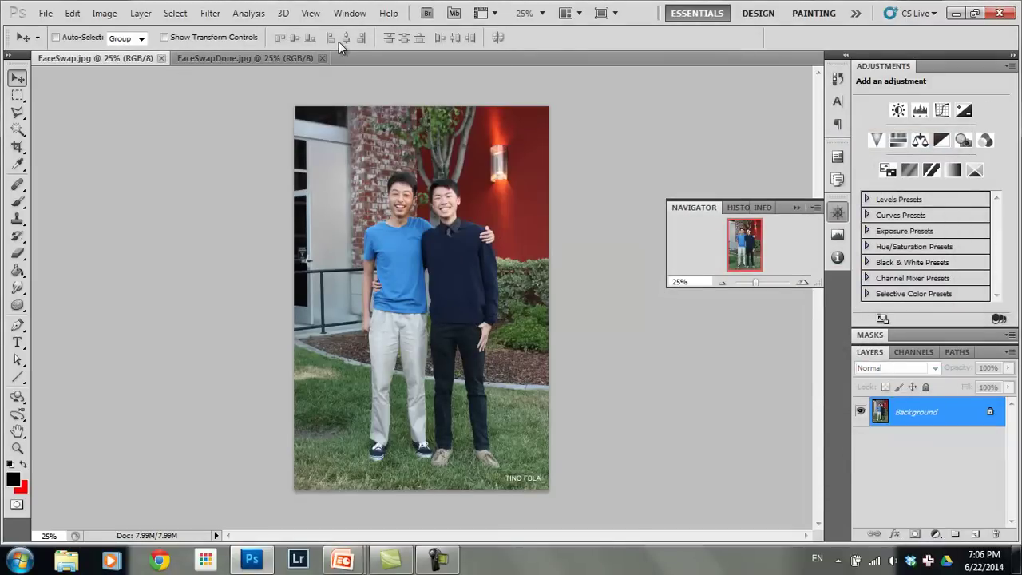
left_click(161, 58)
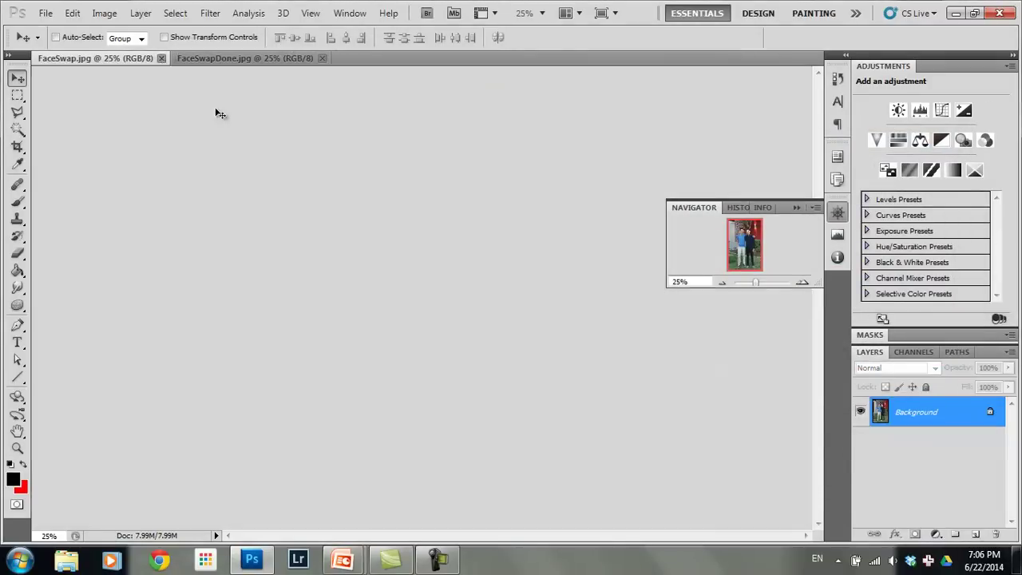
- Open both images, Fixup.jpg and FixupDone.jpg, from the Fixup folder
left_click(44, 14)
left_click(67, 40)
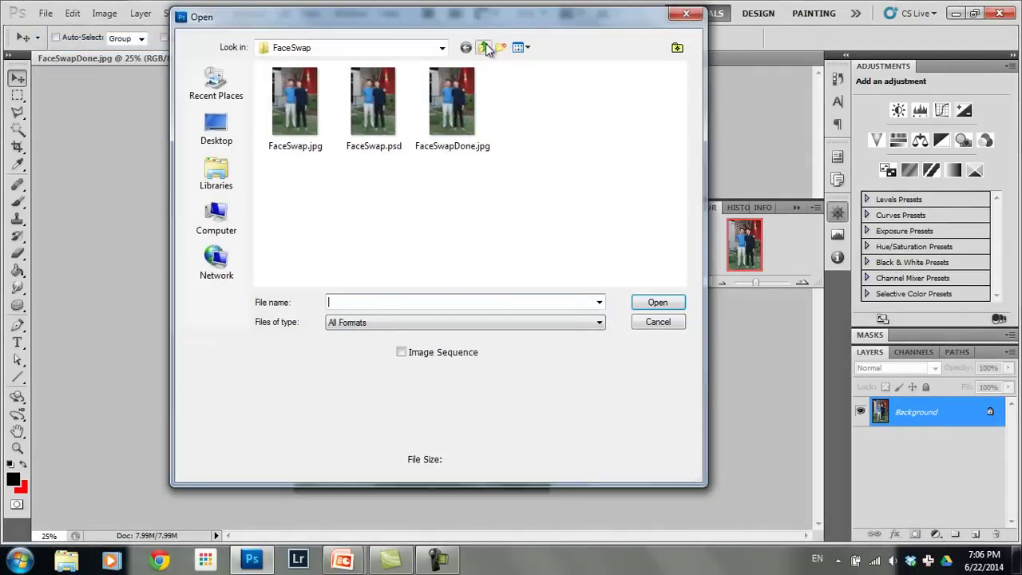
left_click(483, 47)
double_click(449, 132)
left_click_drag(473, 180, 257, 65)
left_click(658, 302)
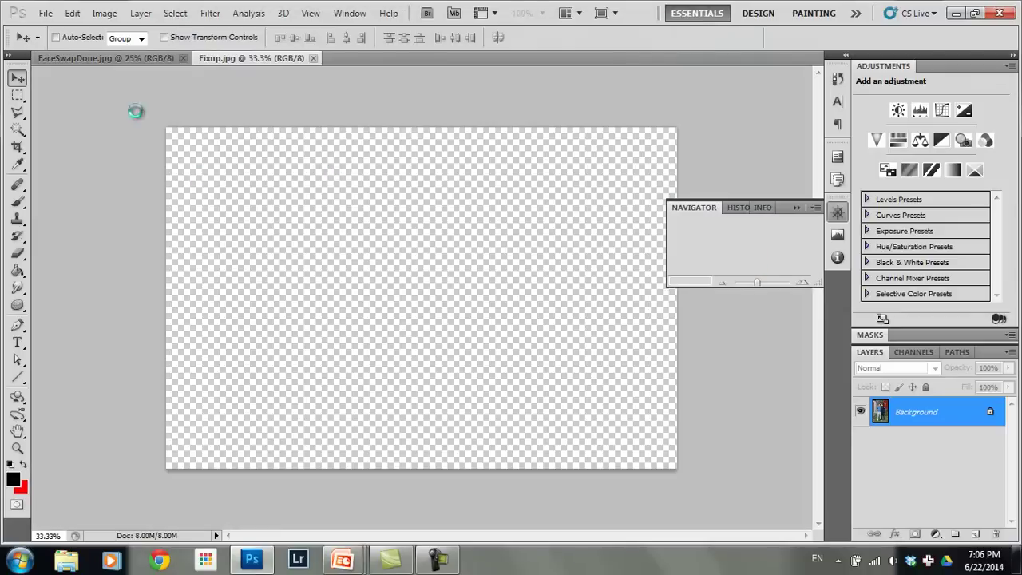
- Bring up Fixup.jpg and examine the skin blemishes on the forehead at close range
left_click(113, 62)
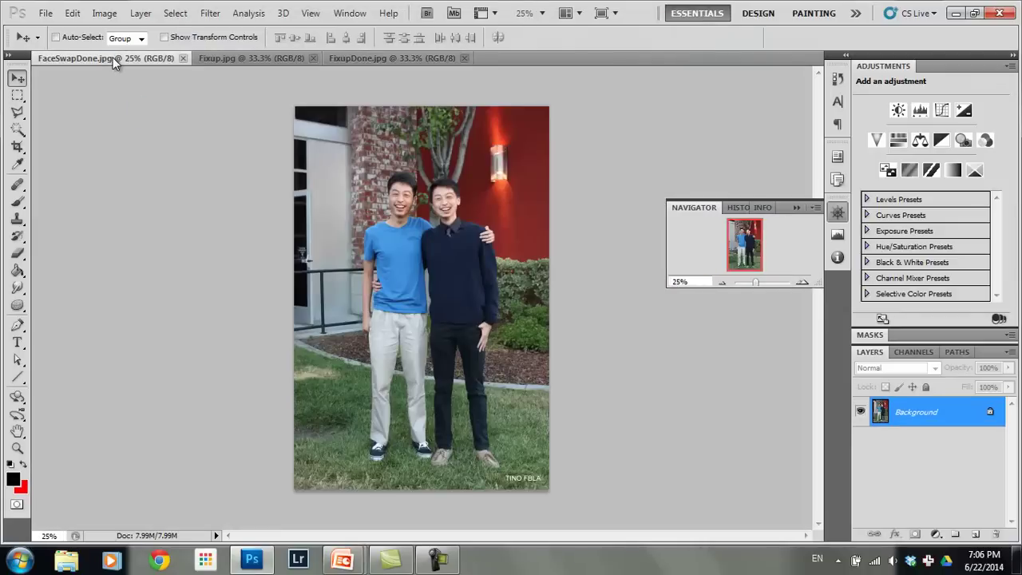
left_click(270, 59)
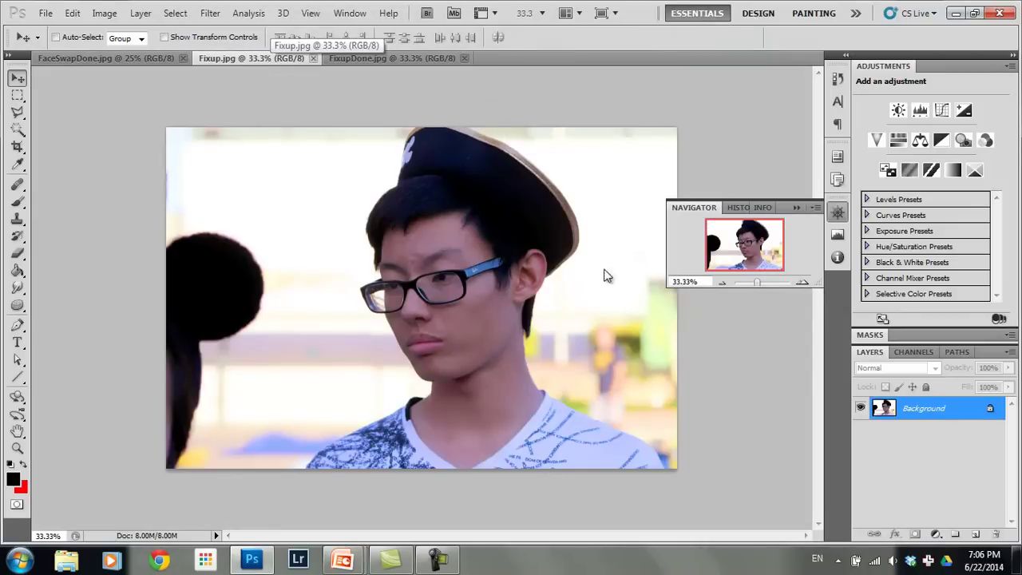
left_click_drag(757, 283, 767, 284)
left_click_drag(753, 250, 749, 241)
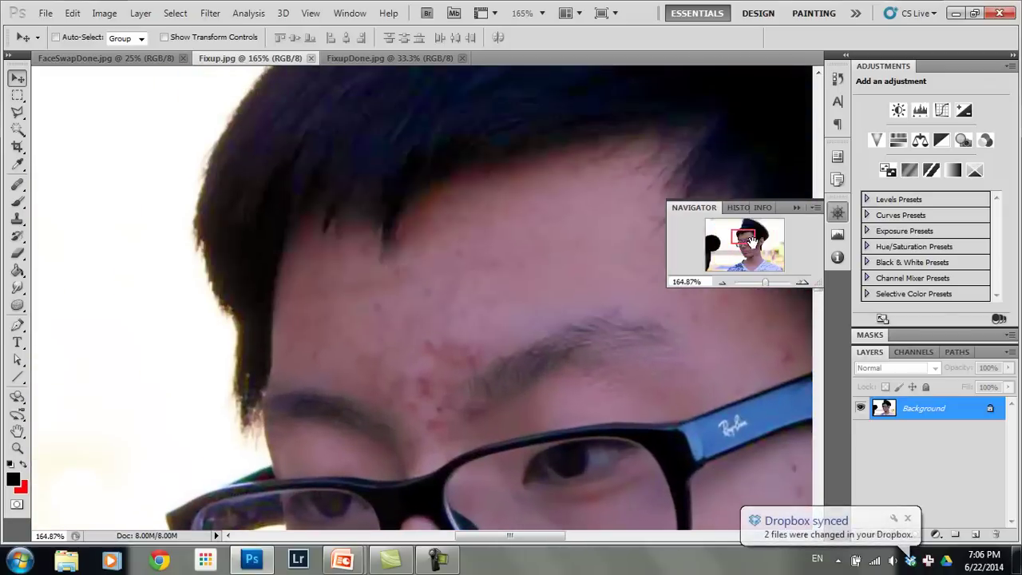
mouse_move(762, 283)
left_mouse_down()
mouse_move(746, 283)
mouse_move(768, 284)
mouse_move(751, 282)
mouse_move(759, 285)
left_mouse_up()
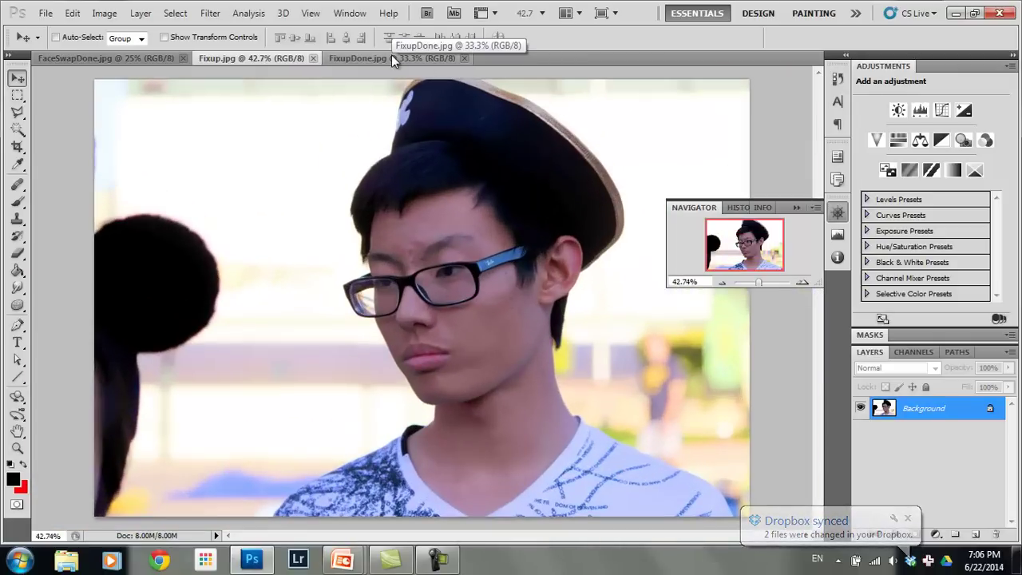
- Activate the Clone Stamp tool and convert the locked Background of Fixup.jpg into the regular layer Layer 0
left_click(17, 218)
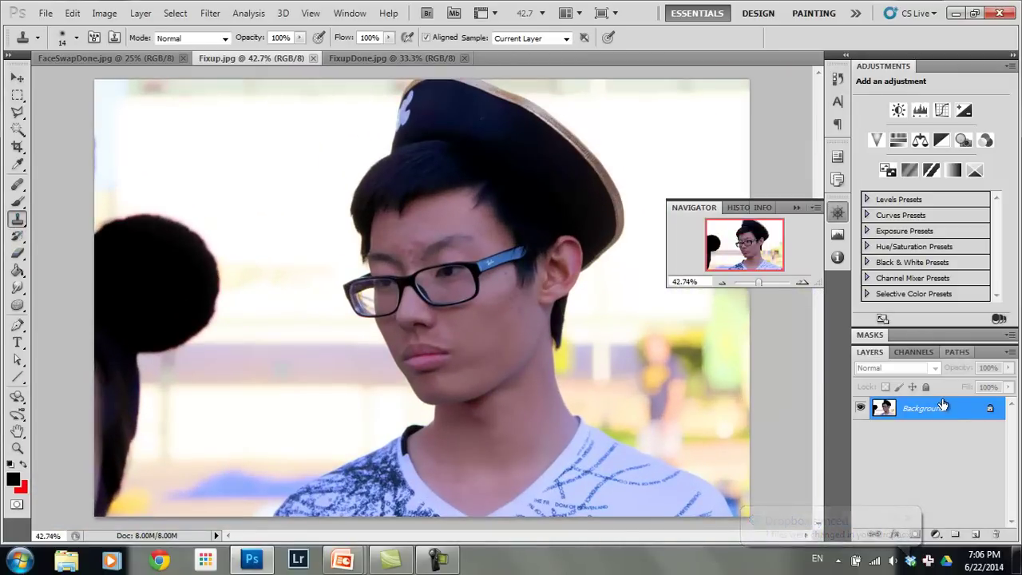
double_click(919, 408)
left_click(623, 177)
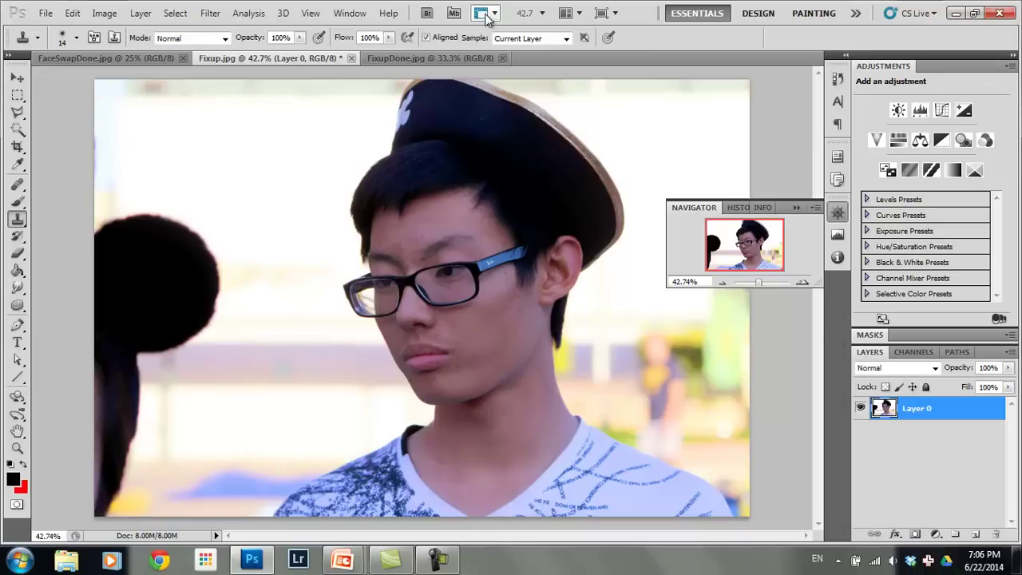
- Compare the retouched FixupDone.jpg with Fixup.jpg at the same 42.74% magnification
left_click(442, 57)
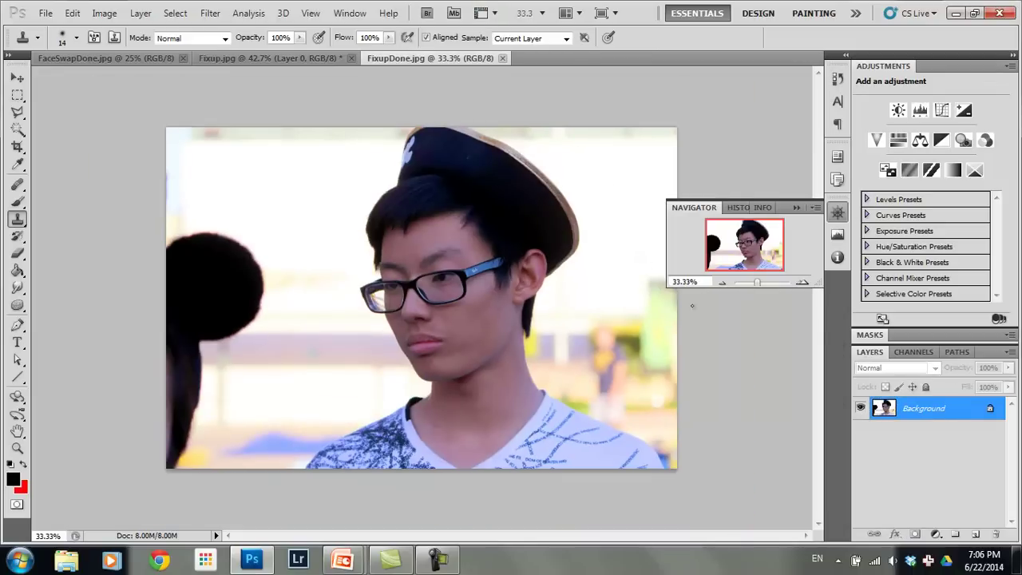
left_click_drag(751, 282, 759, 286)
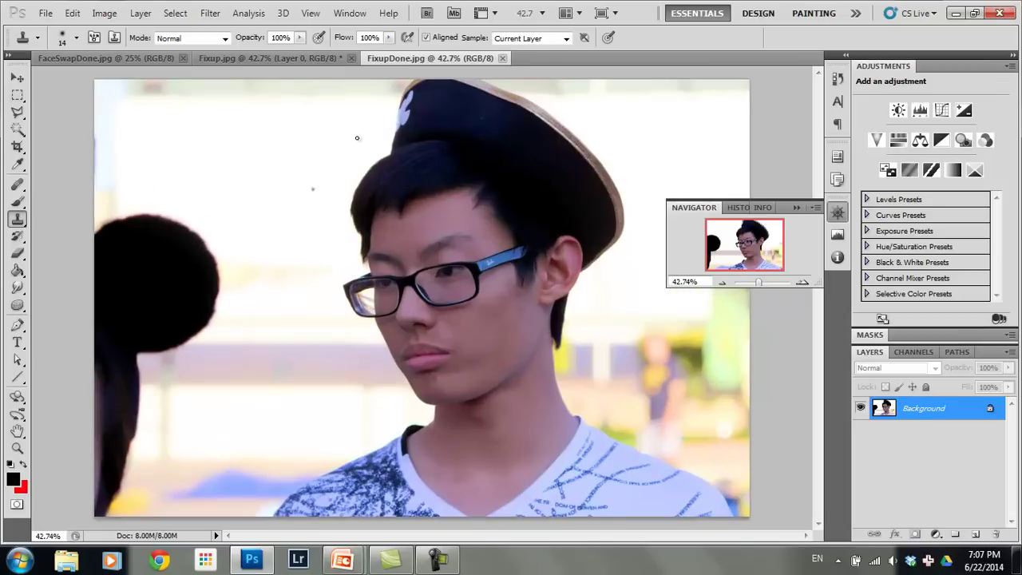
left_click(298, 55)
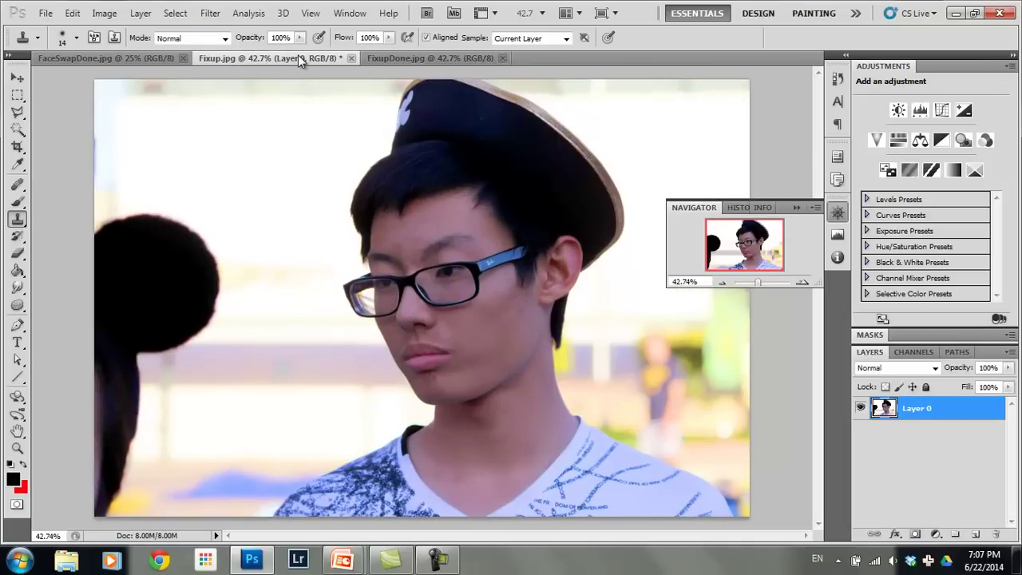
- Close Fixup.jpg without saving changes and close FixupDone.jpg
left_click(351, 58)
left_click(521, 218)
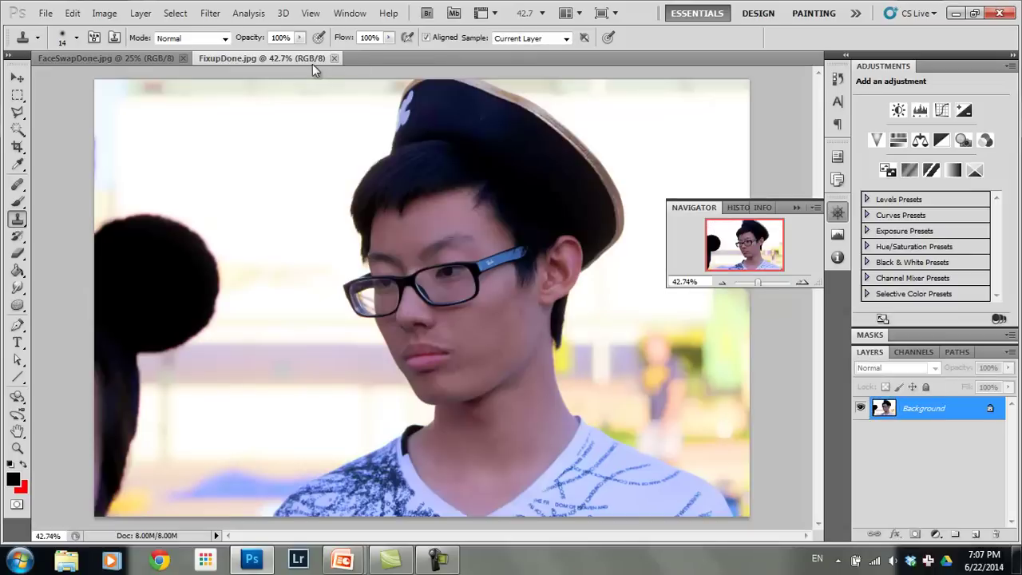
left_click(334, 58)
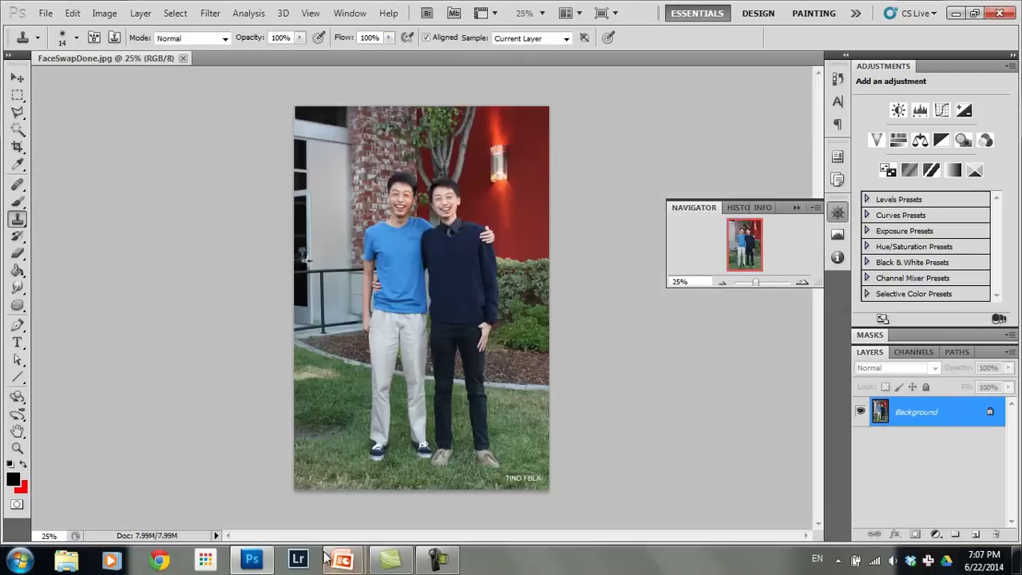
- Switch to the PowerPoint slide show and advance from the "More" slide to the "Questions?" slide
left_click(431, 479)
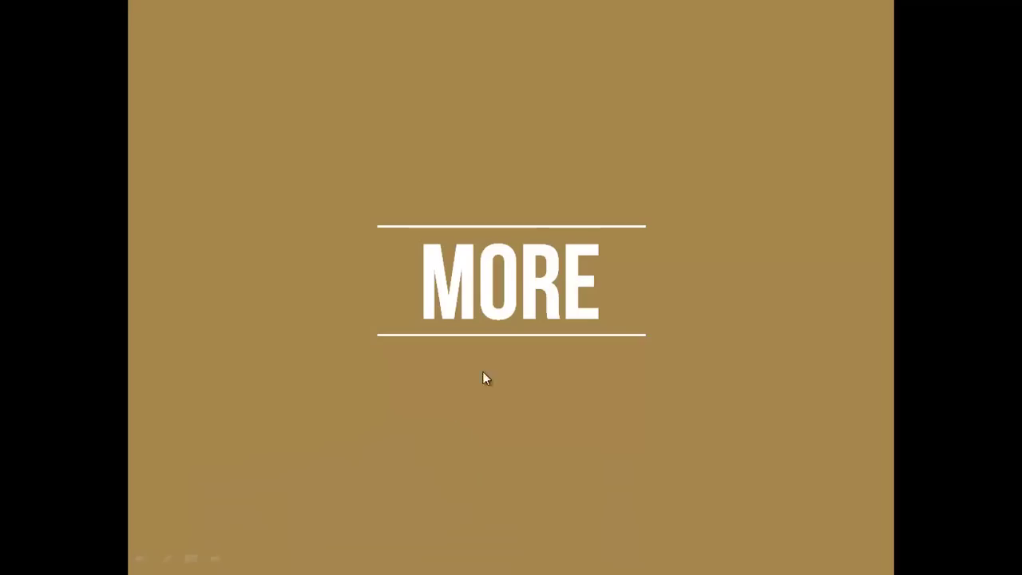
left_click(543, 172)
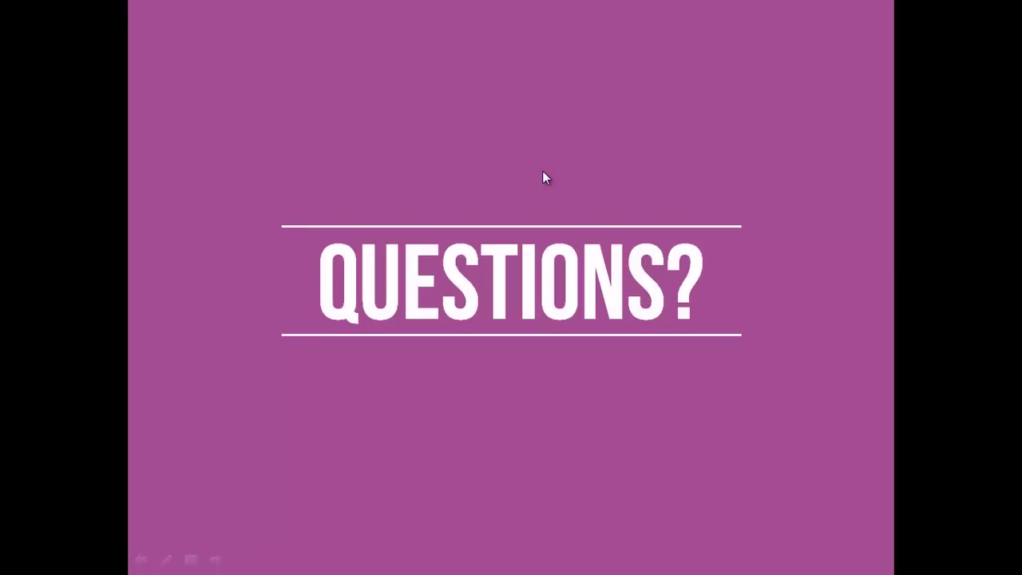